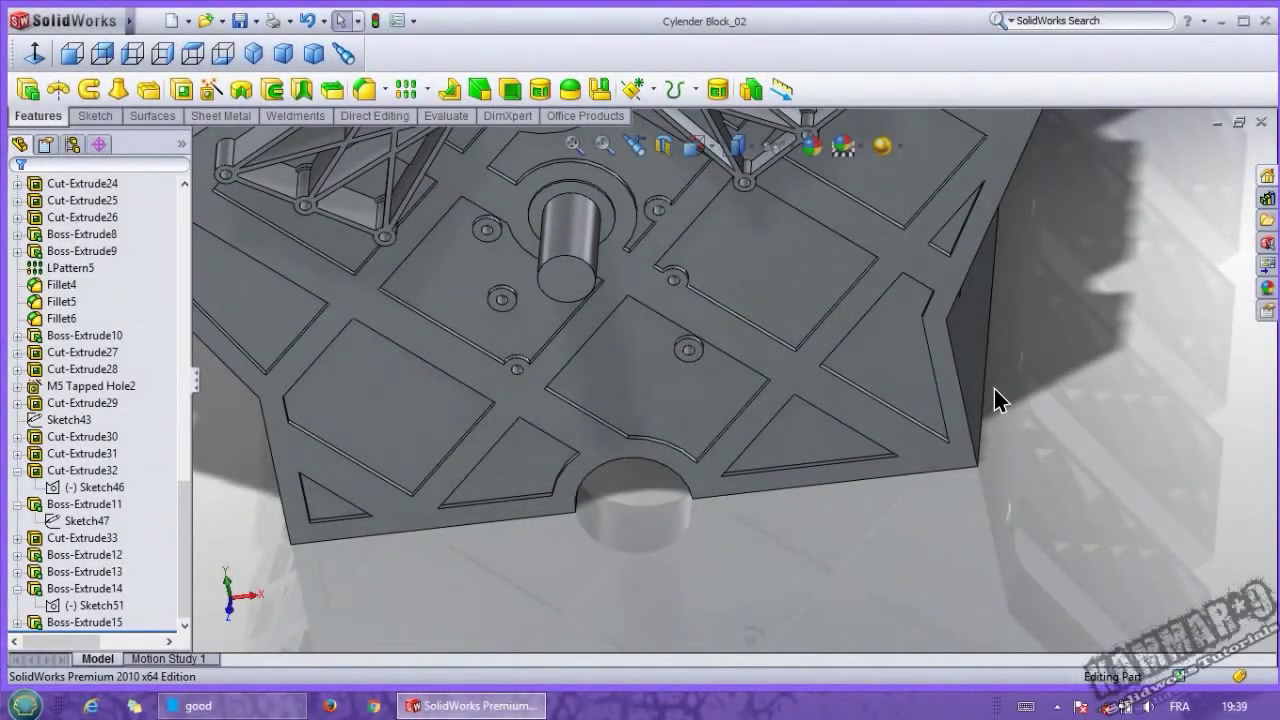
Step: Orbit and zoom until the block's front end face squarely faces you, bores visible behind
middle_drag(994, 388, 789, 307)
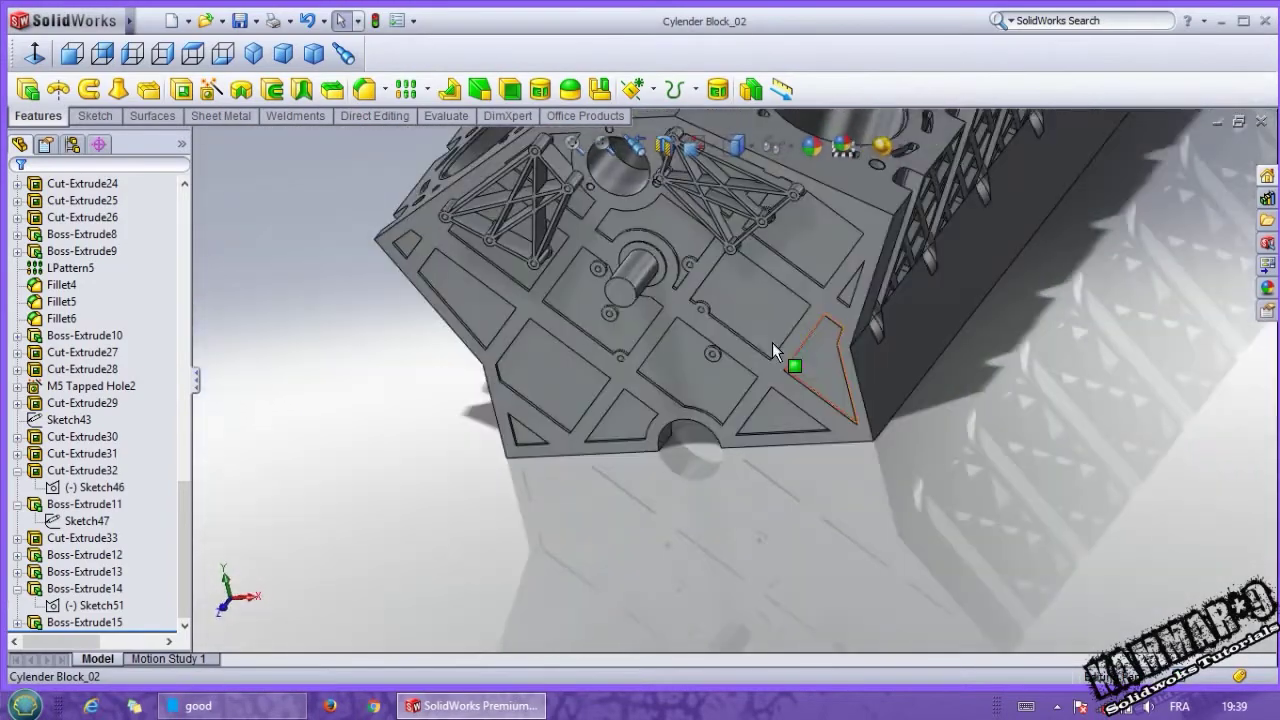
middle_drag(789, 307, 772, 342)
scroll(672, 255, down, 3)
scroll(672, 255, up, 3)
middle_drag(672, 255, 697, 368)
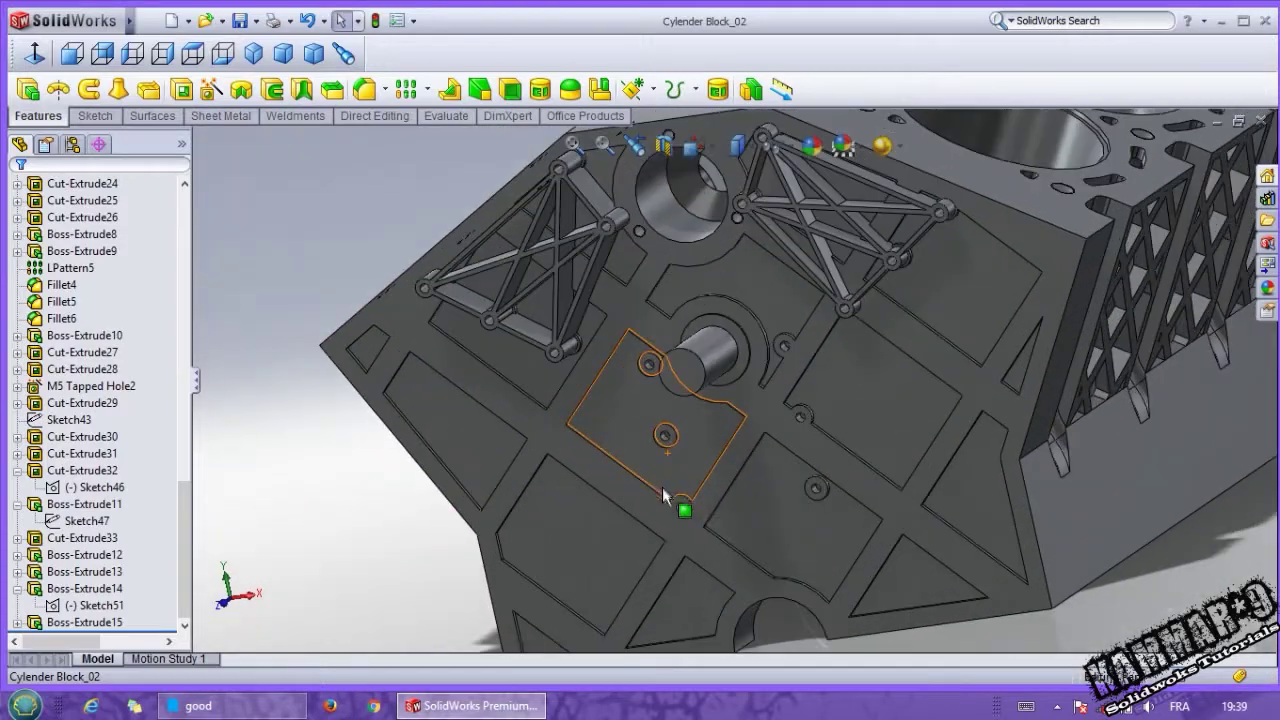
mouse_move(657, 474)
middle_down()
mouse_move(630, 404)
mouse_move(213, 454)
middle_up()
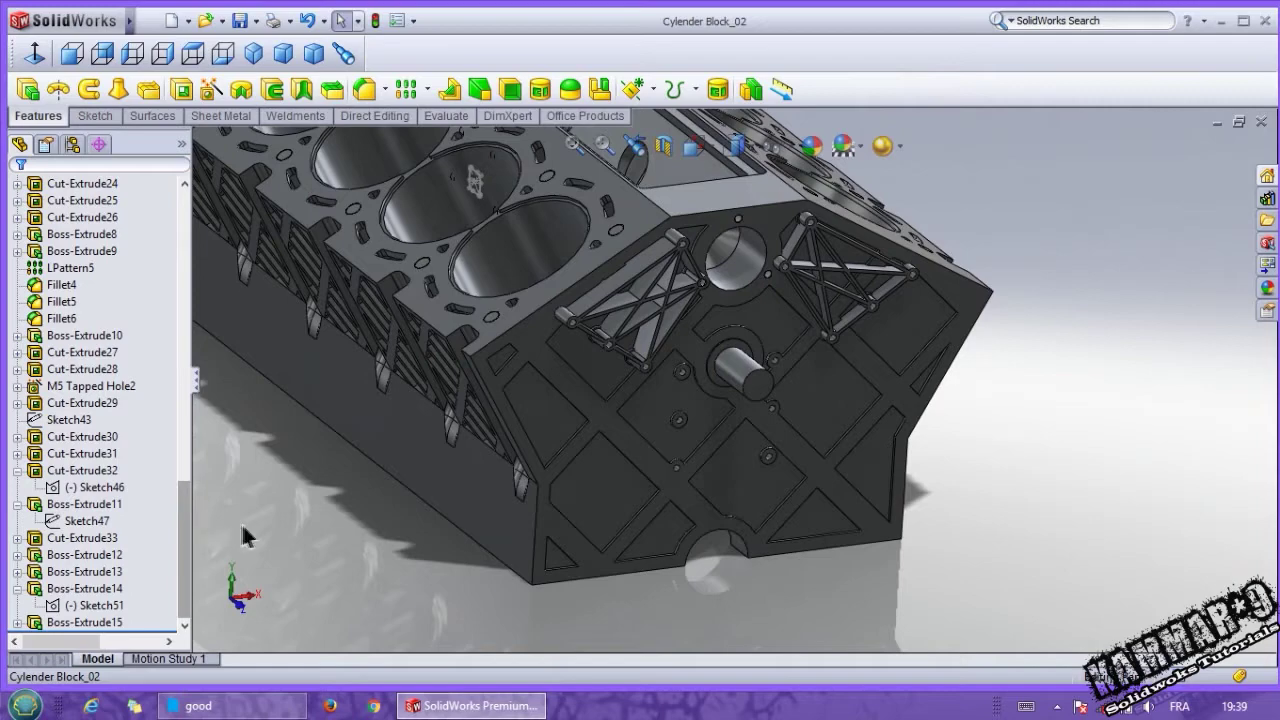
middle_drag(460, 470, 632, 348)
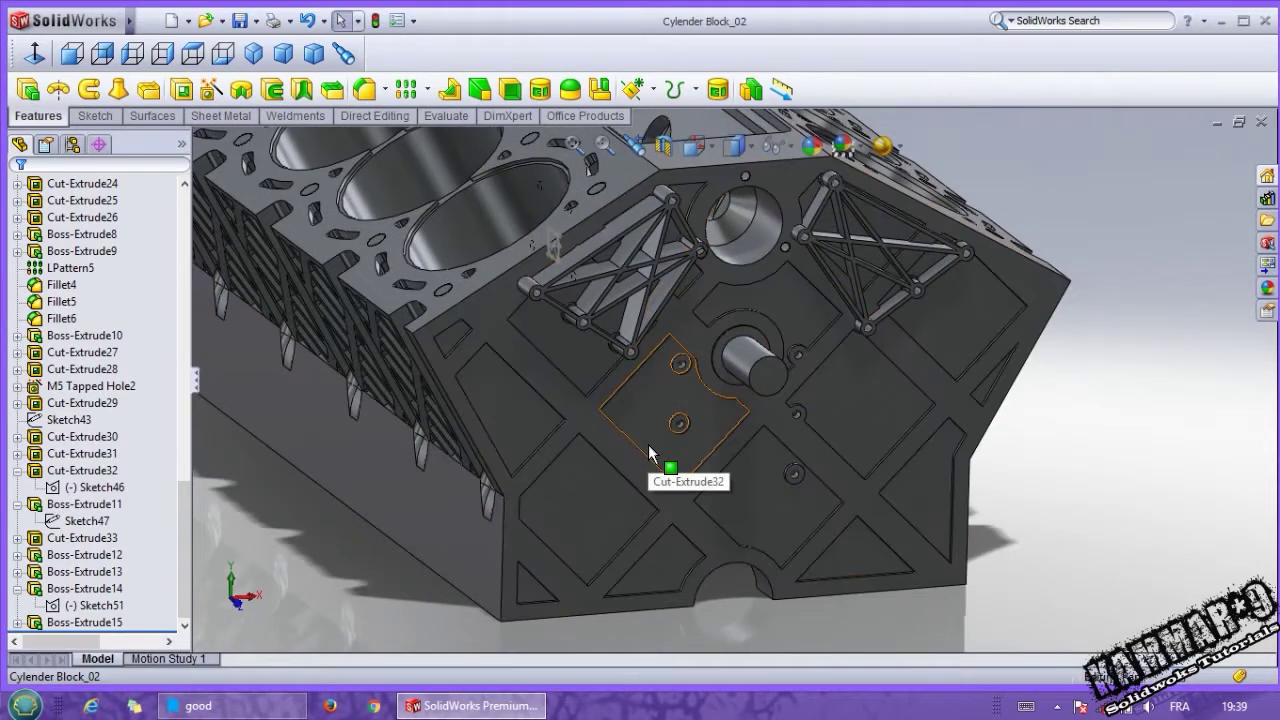
Step: Start a sketch on the recessed pocket face and view it Normal To
click(650, 453)
click(712, 362)
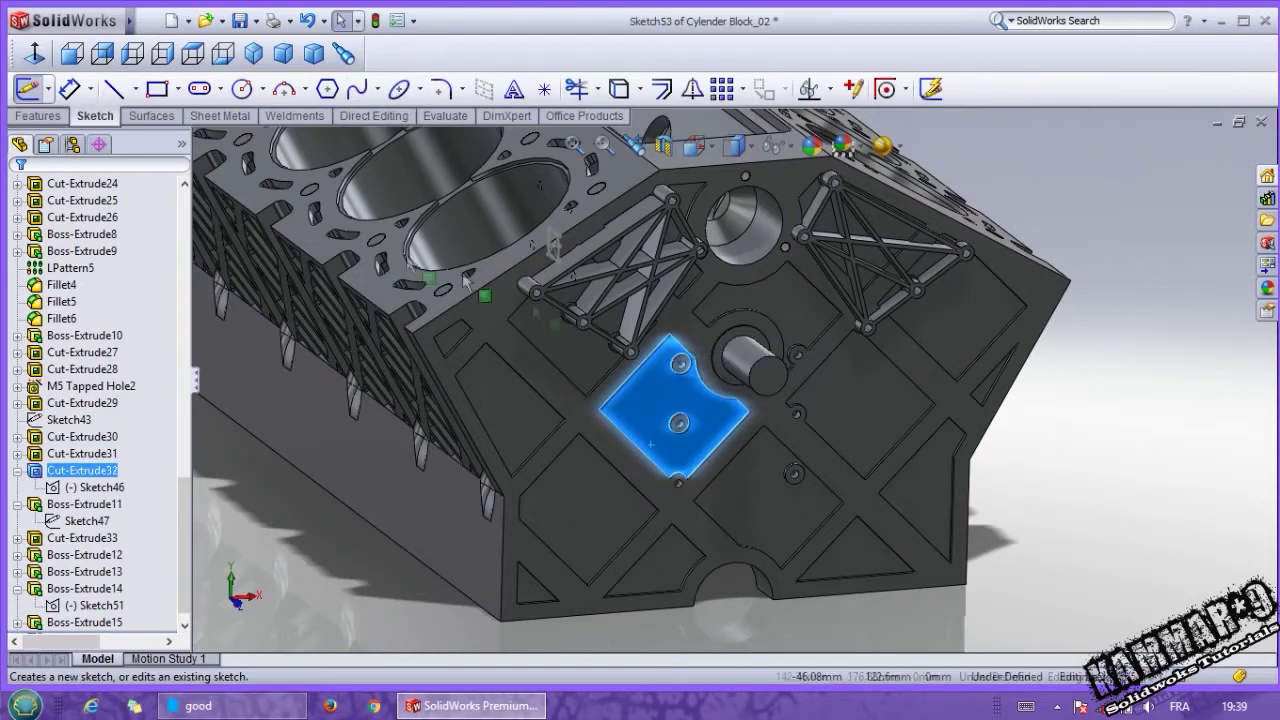
click(28, 56)
Step: Draw three circles in the right, lower and left pockets
click(242, 88)
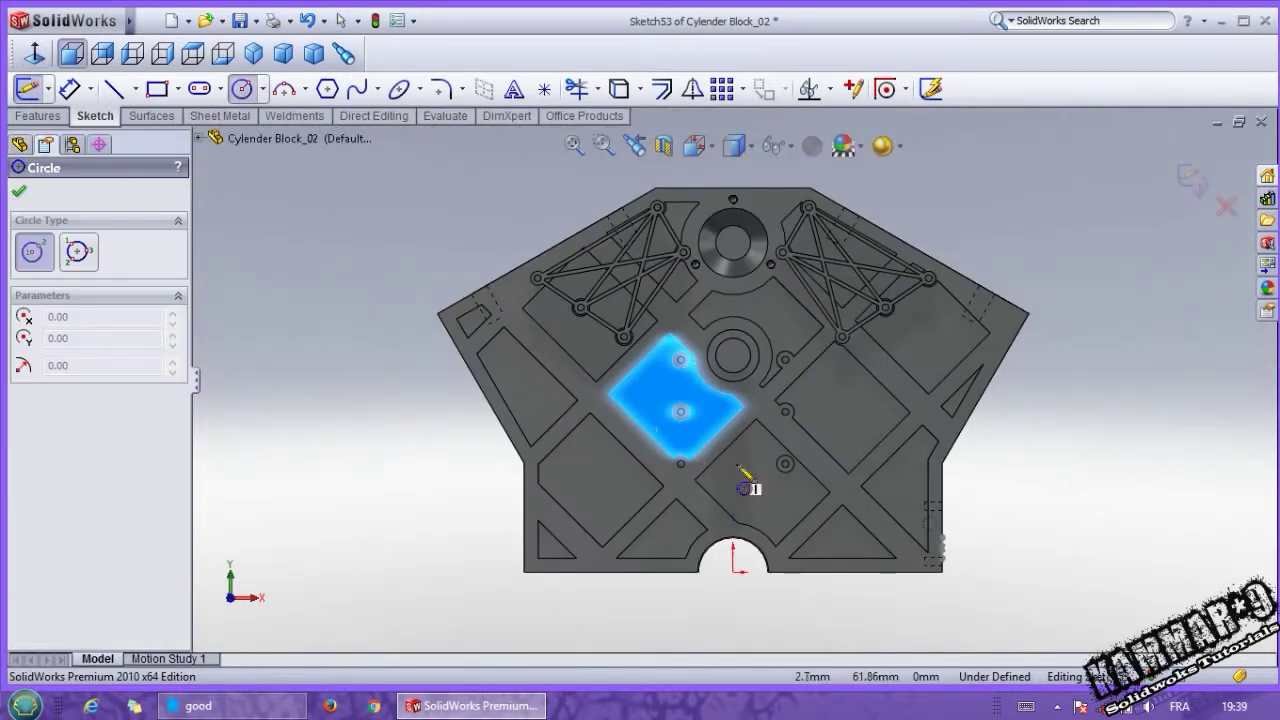
scroll(788, 440, down, 2)
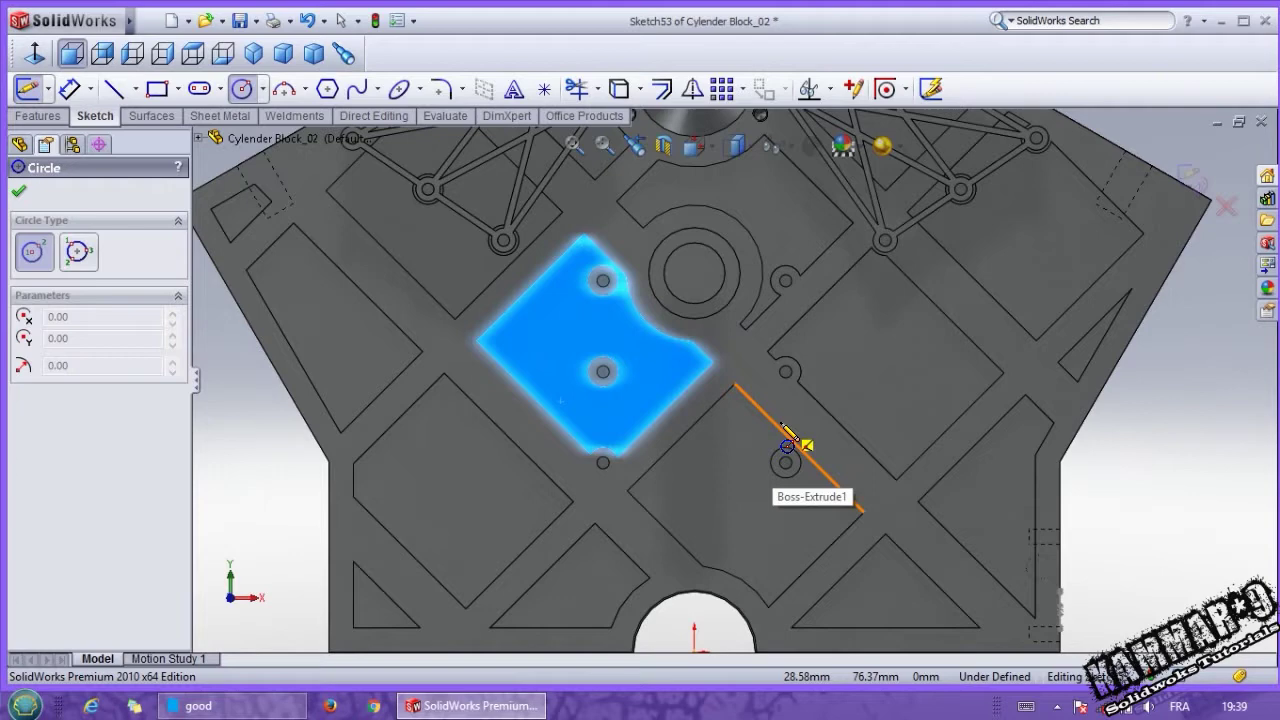
click(869, 341)
click(890, 362)
click(743, 459)
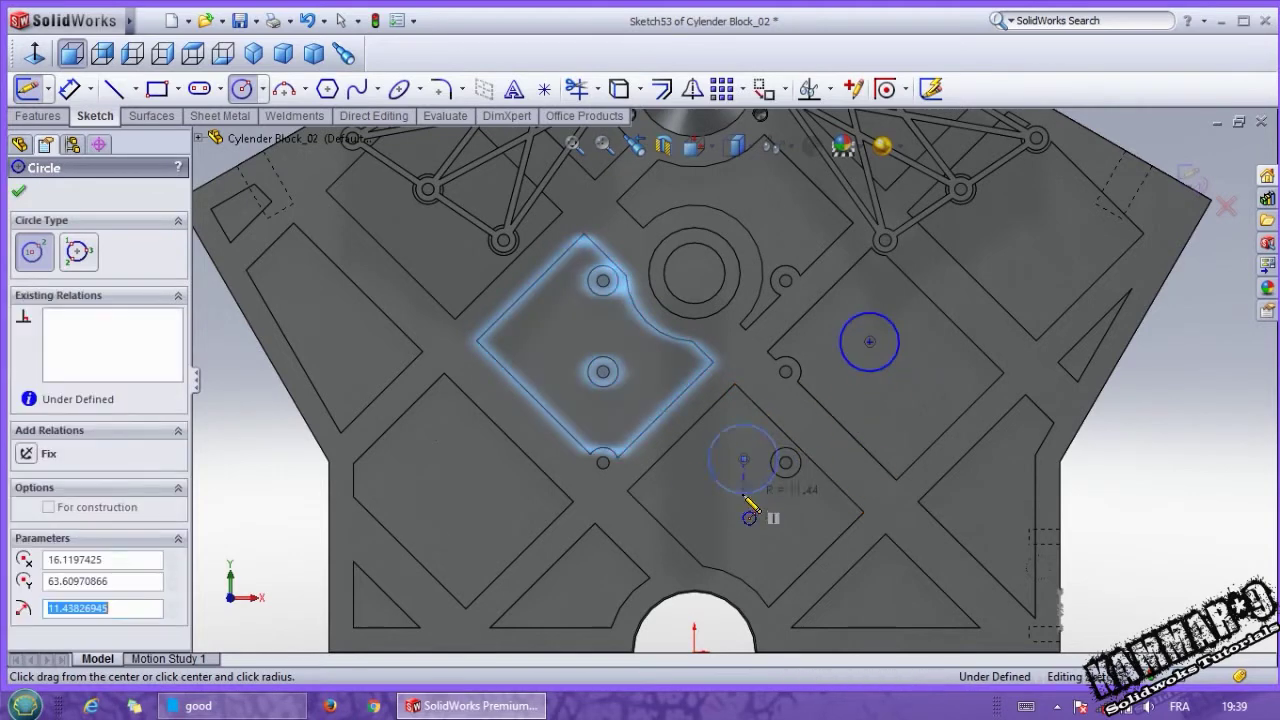
click(563, 341)
click(598, 348)
key(Escape)
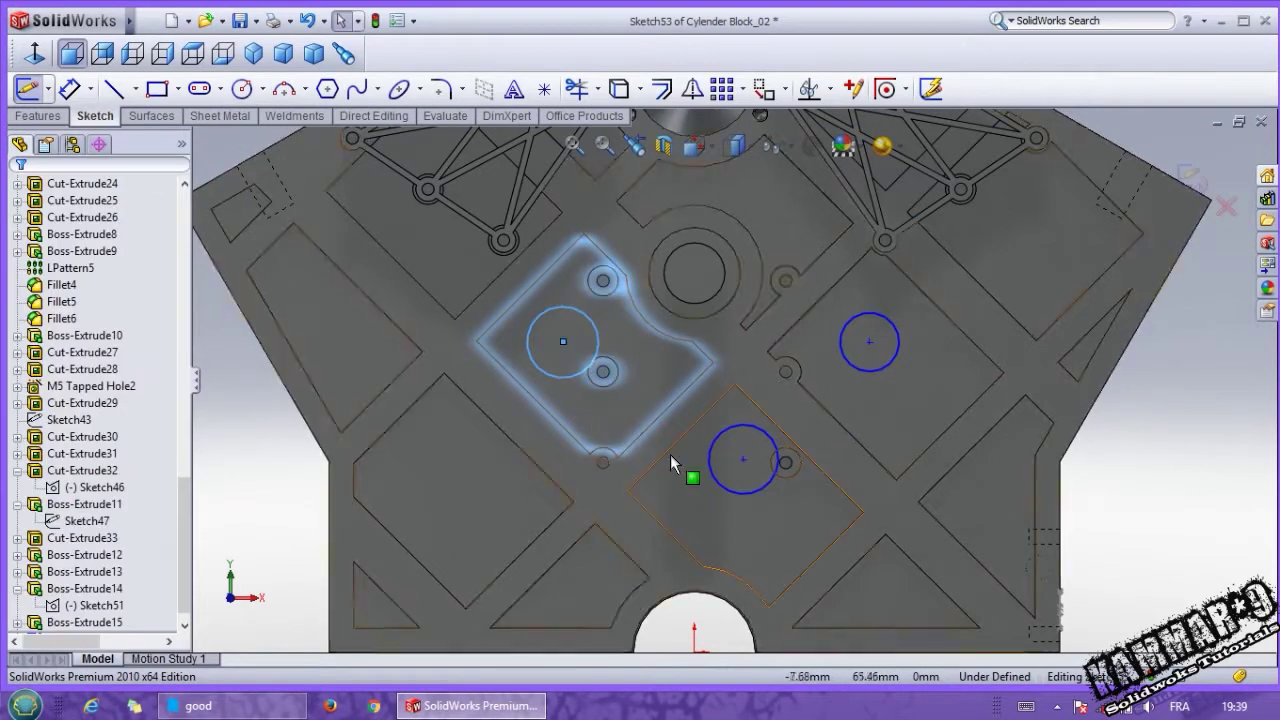
Step: Apply a Make Equal relation to the three circles
click(710, 483)
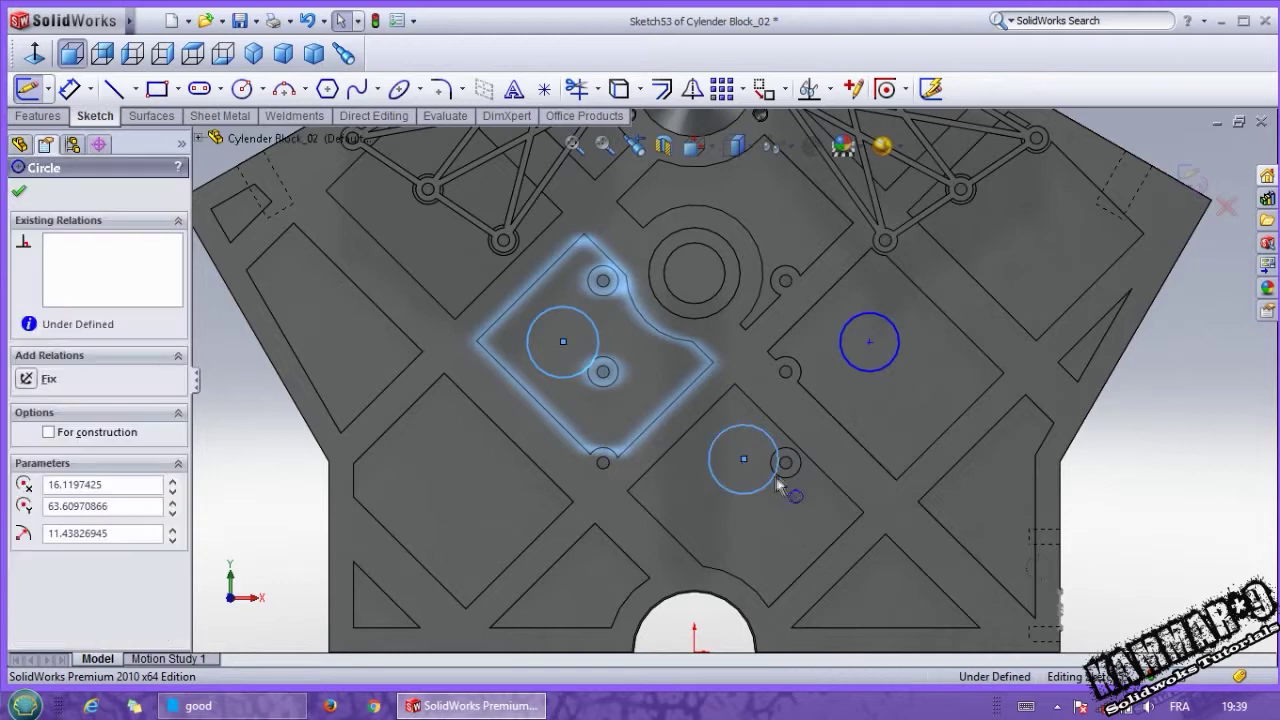
ctrl+click(890, 362)
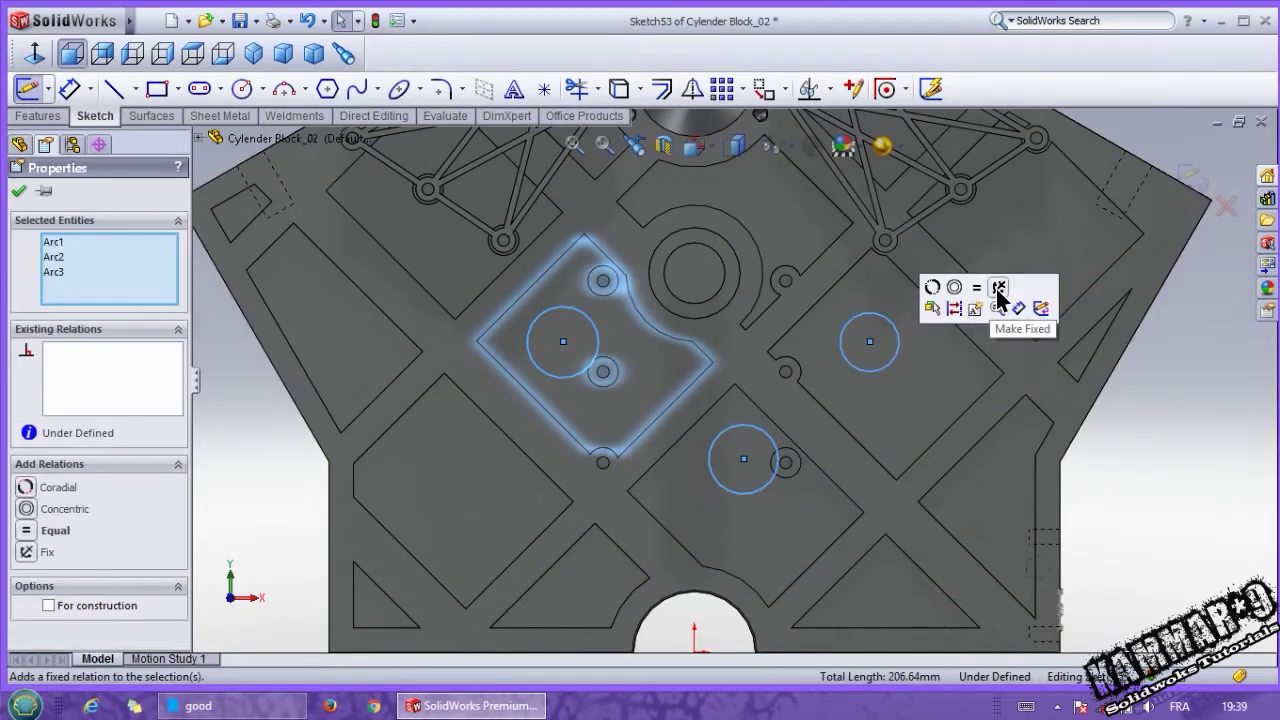
click(985, 290)
key(d)
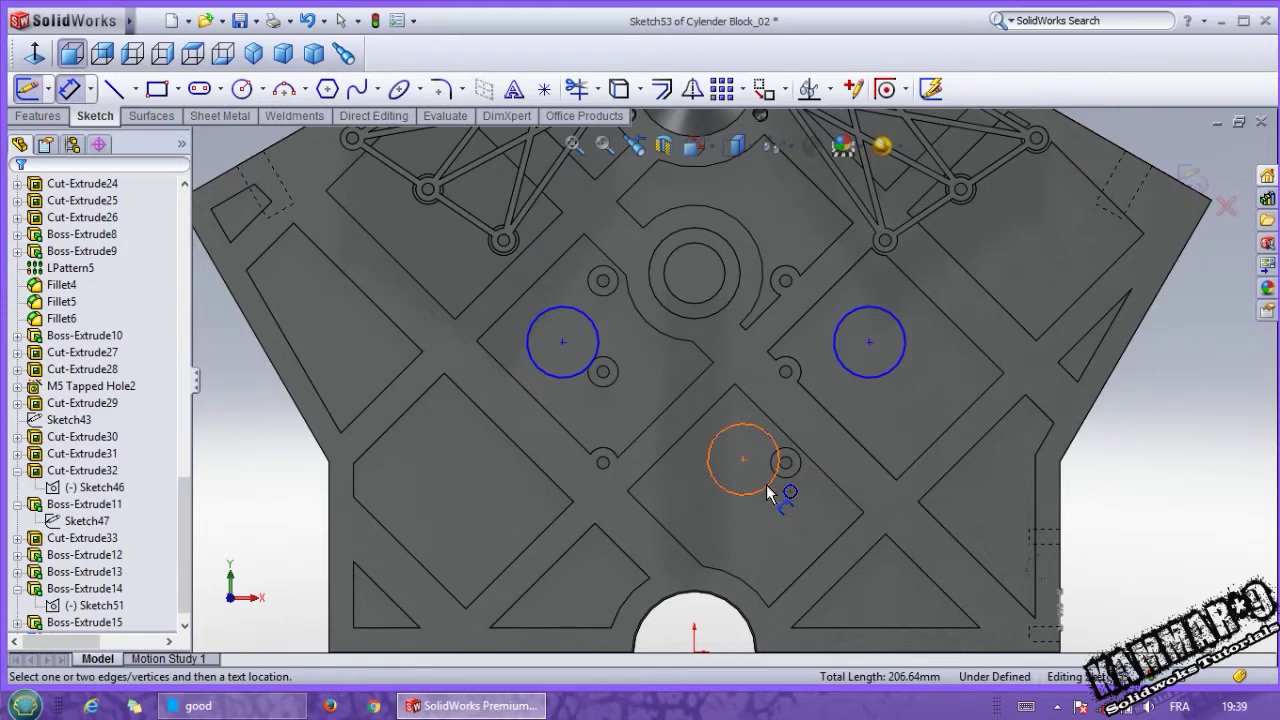
Step: Dimension the lower circle to Ø20 and 75 mm above the origin
click(770, 490)
click(812, 520)
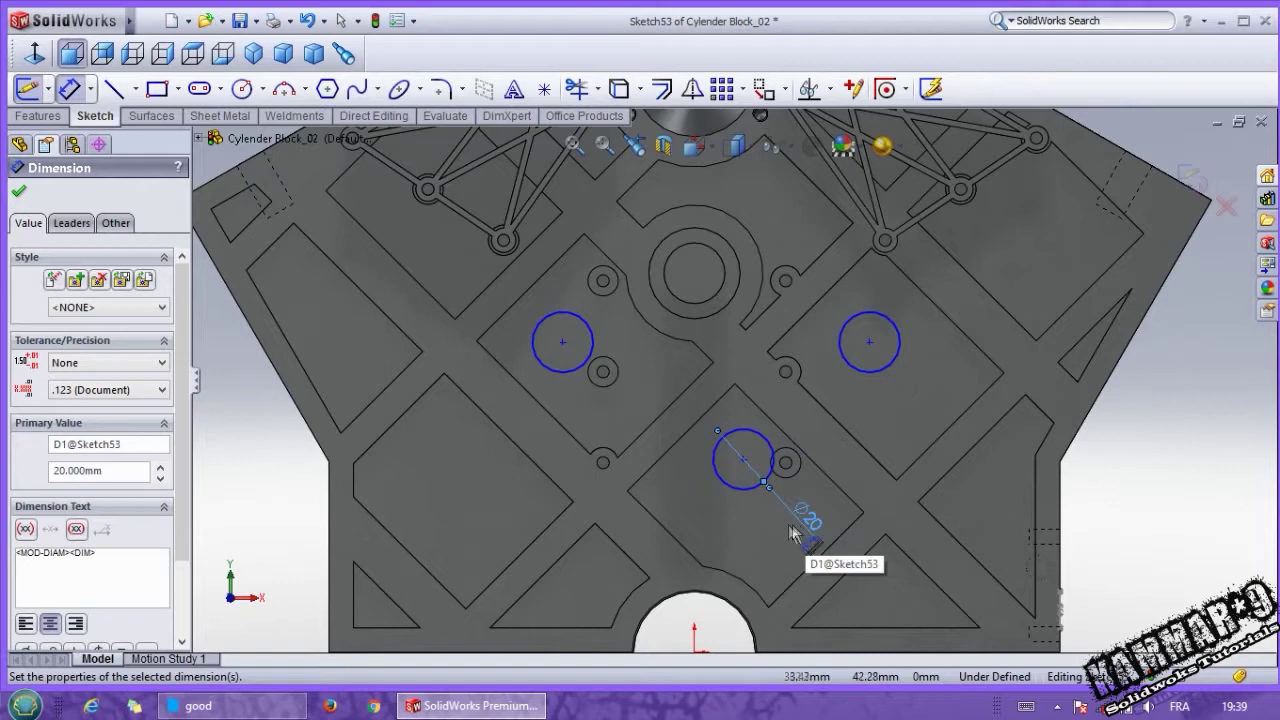
click(738, 490)
scroll(700, 640, up, 2)
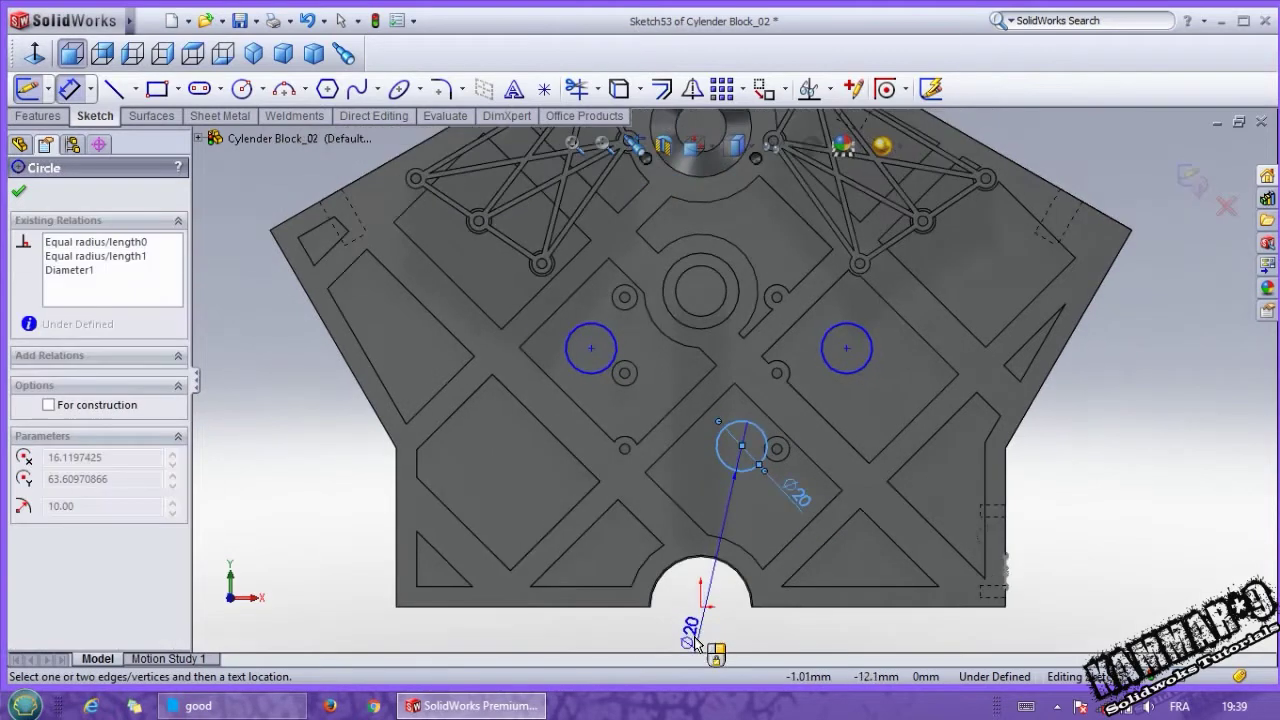
click(697, 608)
click(350, 530)
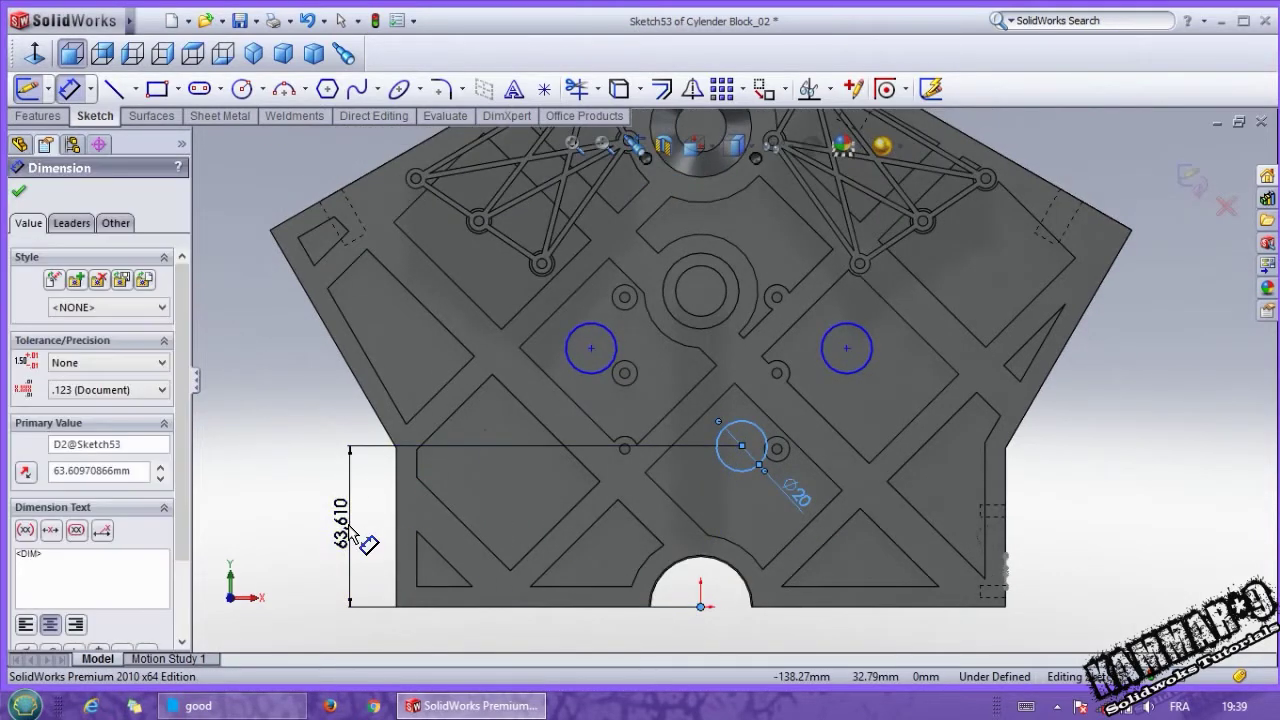
text(75)
key(Return)
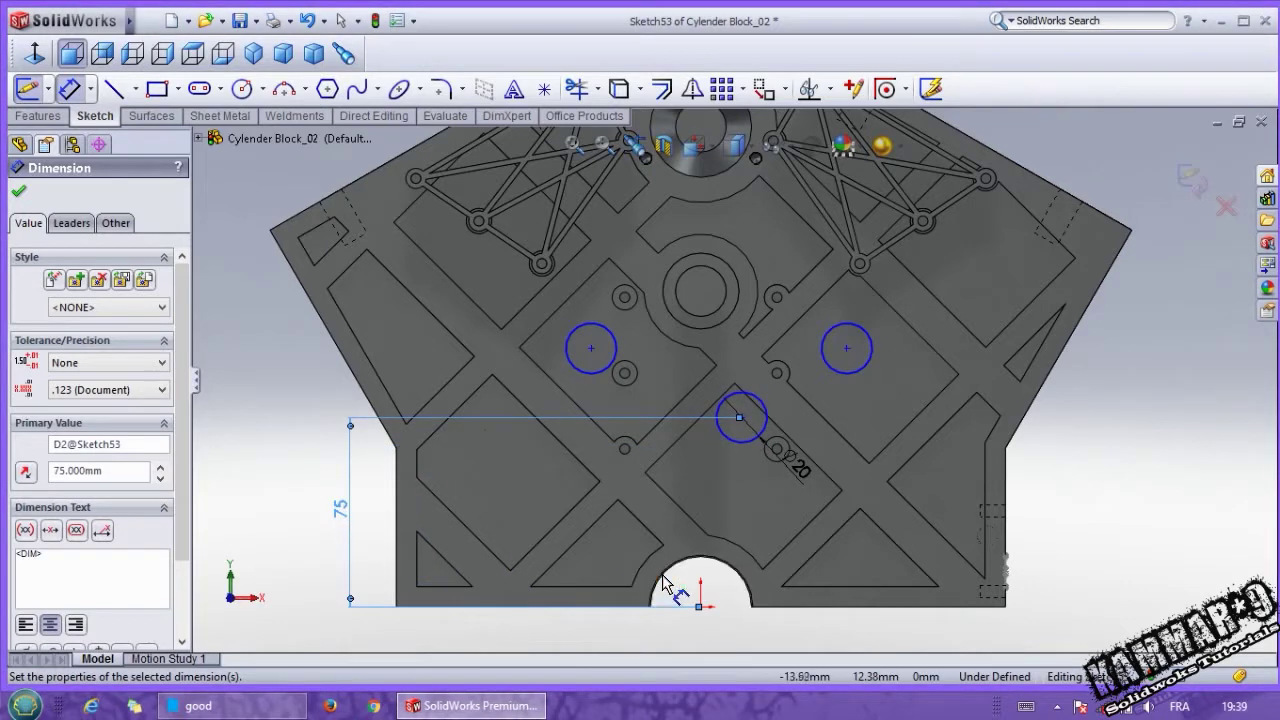
key(Escape)
Step: Add a Vertical relation between the lower circle's centre and the origin
click(741, 418)
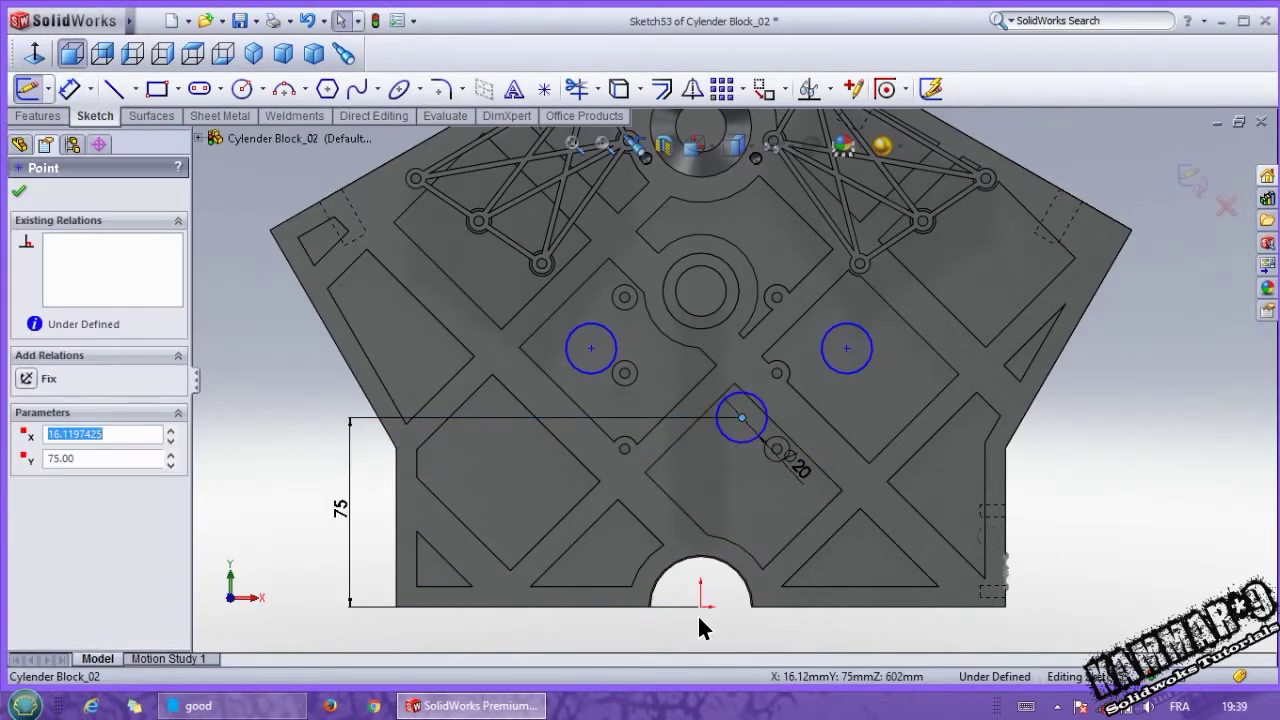
ctrl+click(700, 607)
click(777, 525)
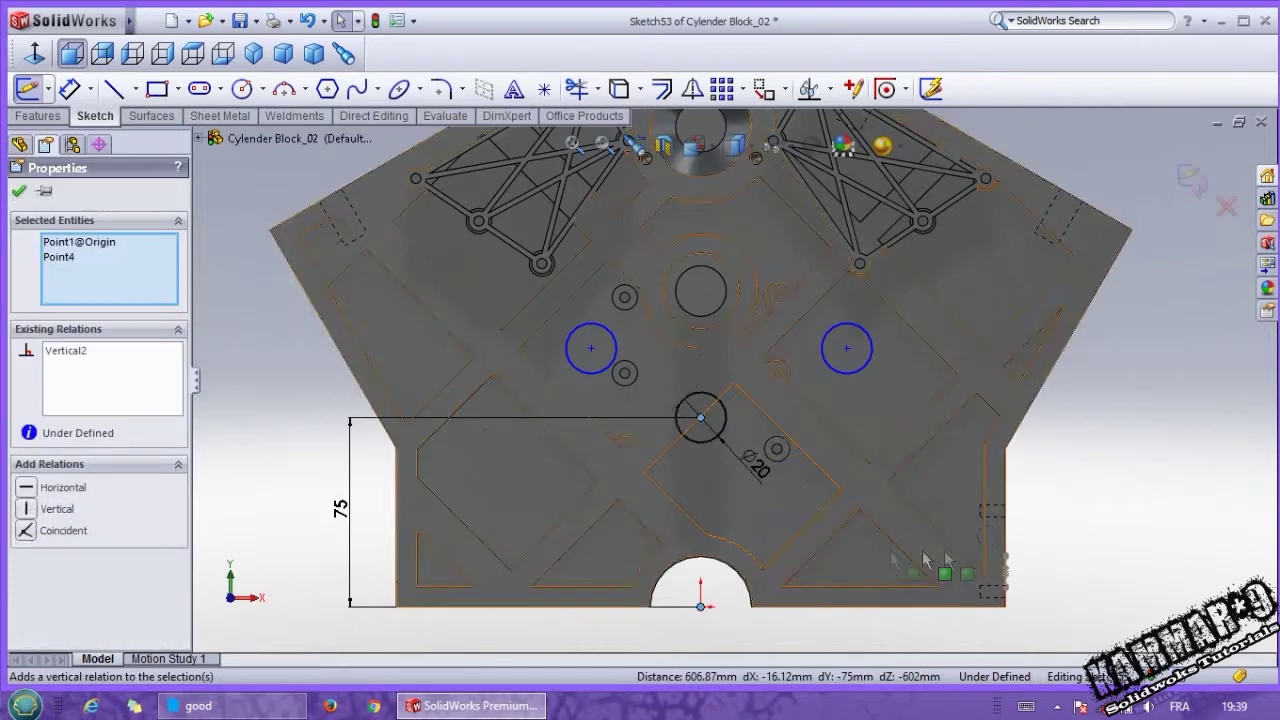
click(1063, 500)
Step: Locate the right circle 85 mm from the origin horizontally and 91 mm high
key(d)
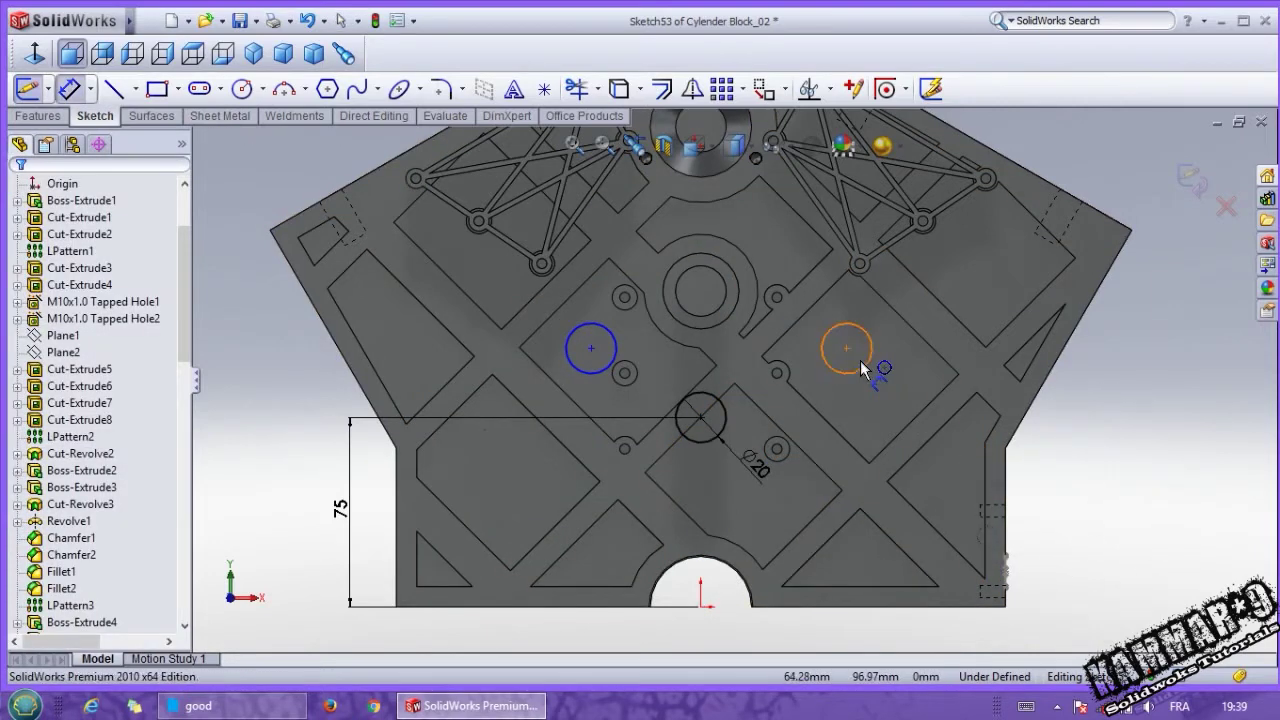
click(862, 368)
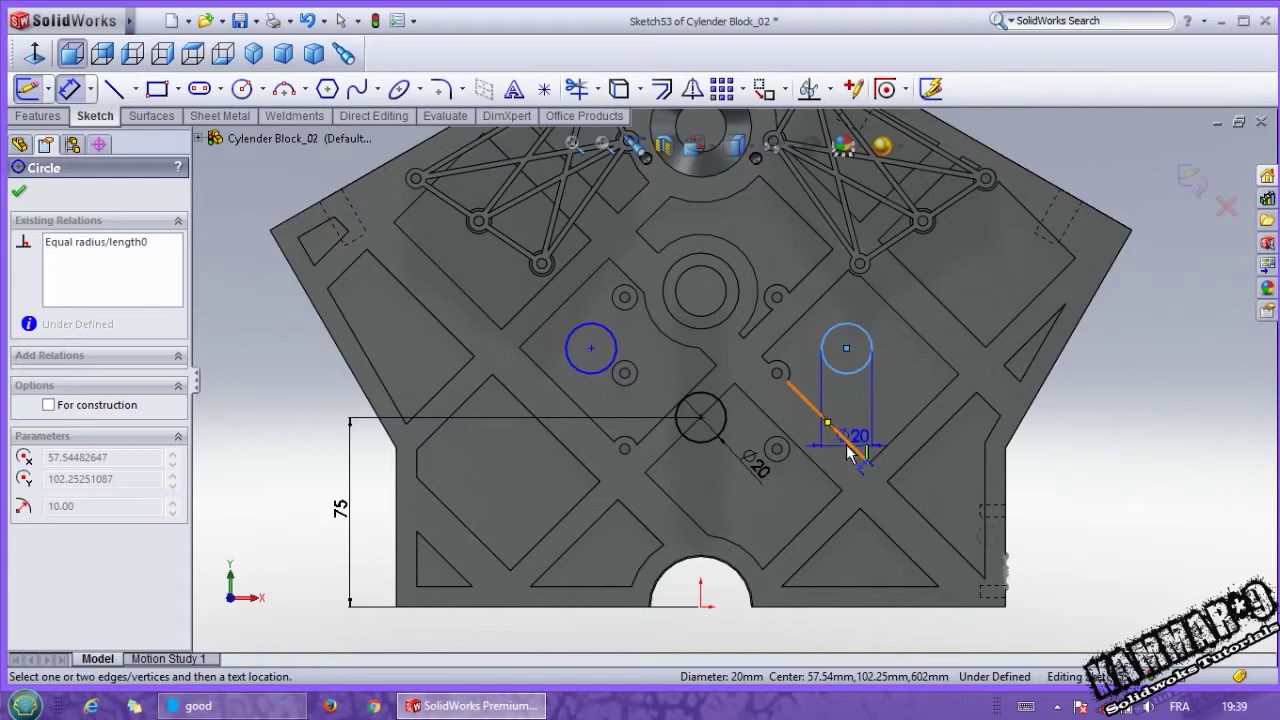
click(700, 607)
click(800, 642)
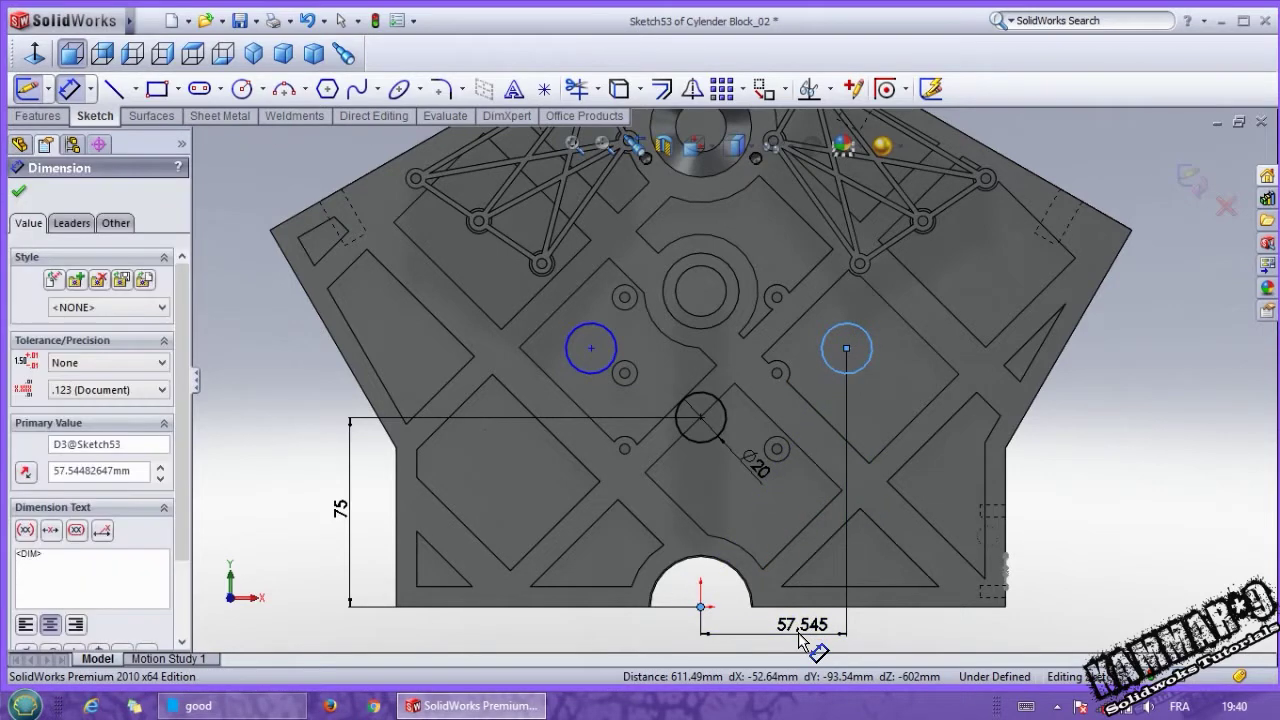
text(85)
key(Return)
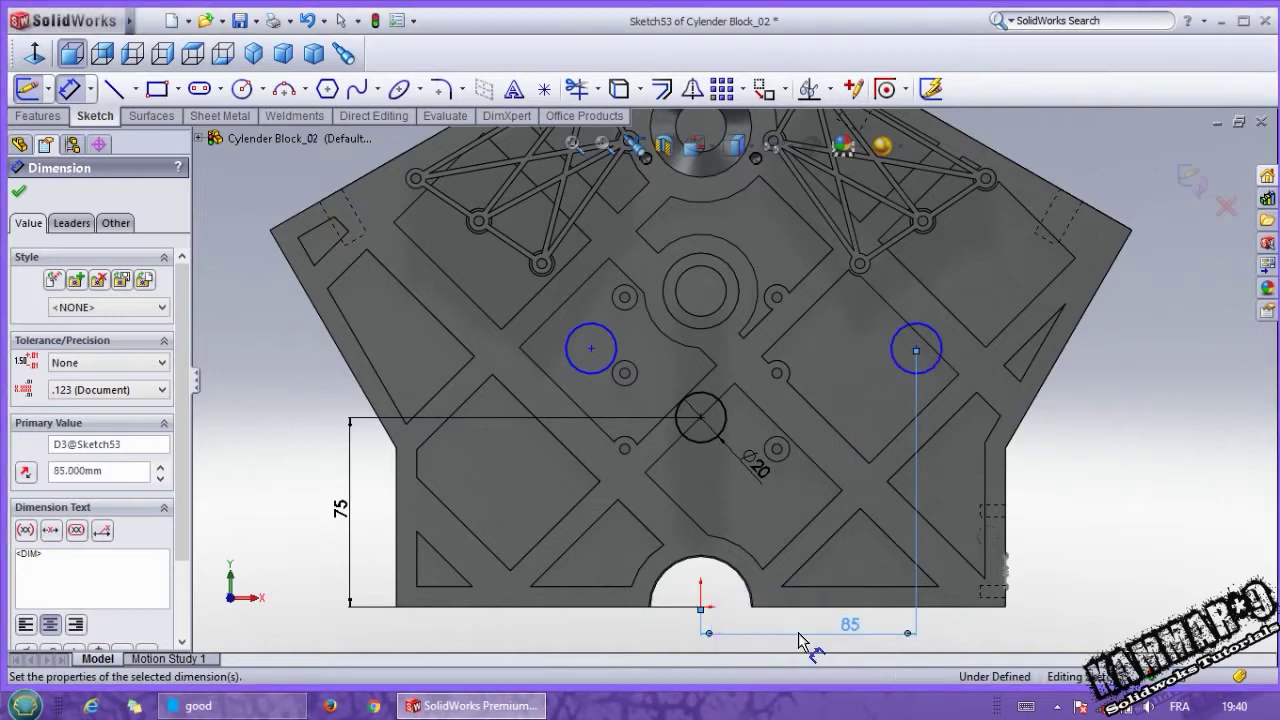
click(915, 349)
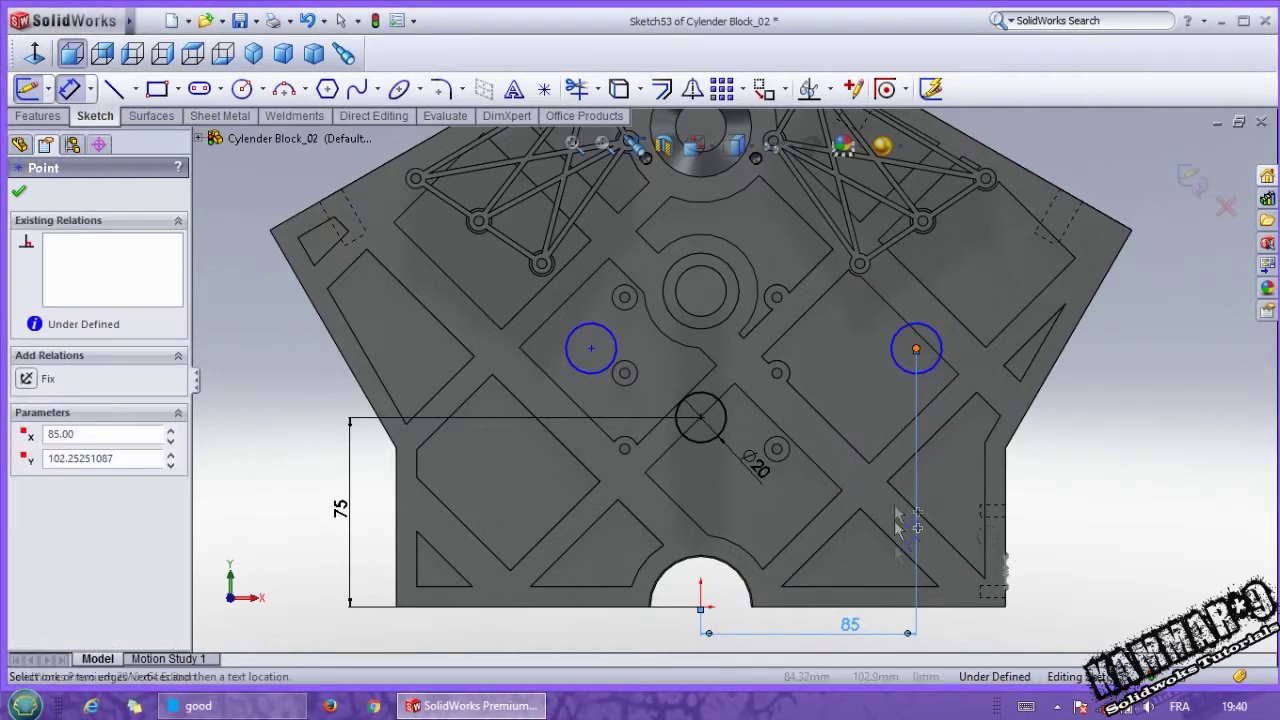
click(895, 607)
click(1080, 550)
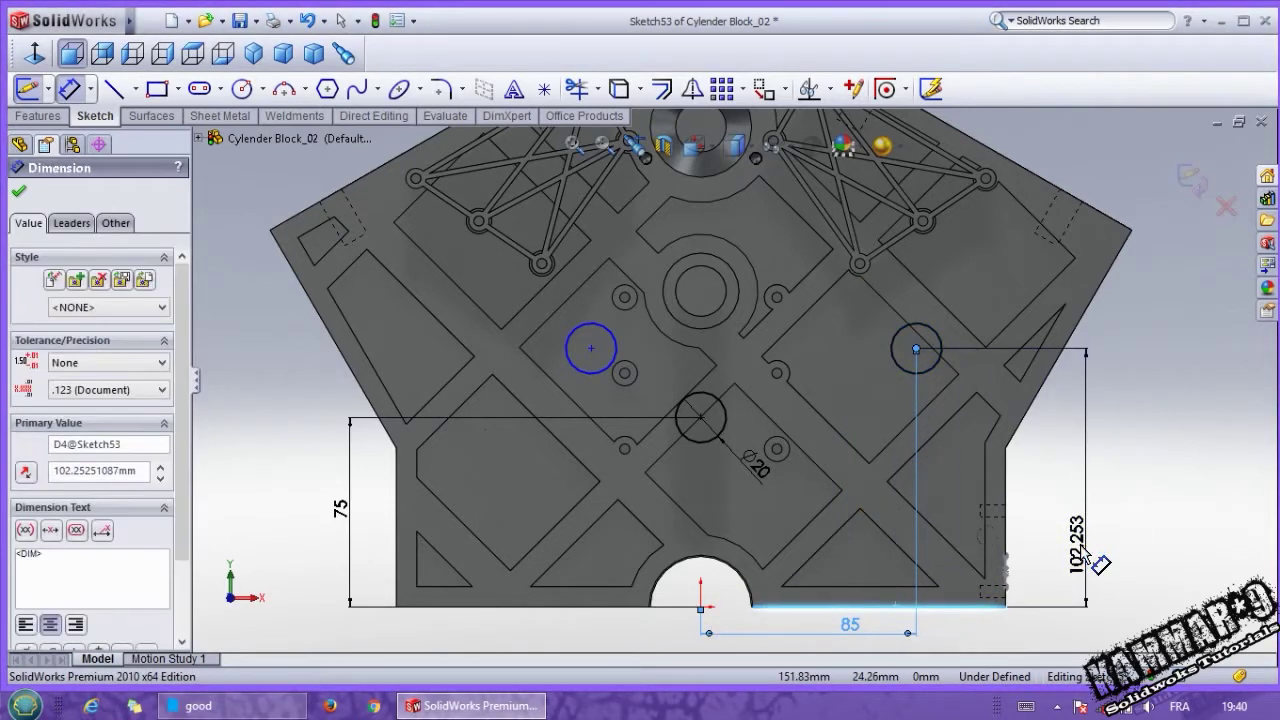
text(91)
key(Return)
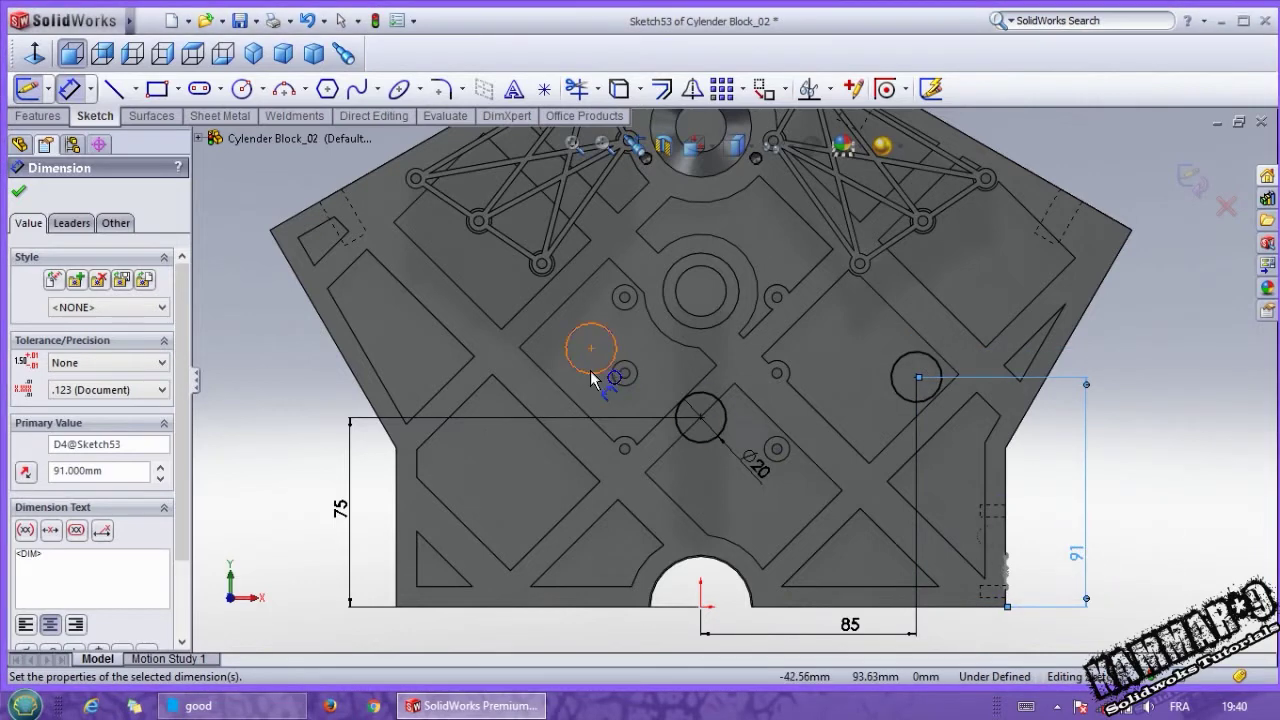
Step: Locate the left circle 105 mm high and 43 mm from the origin horizontally
click(590, 370)
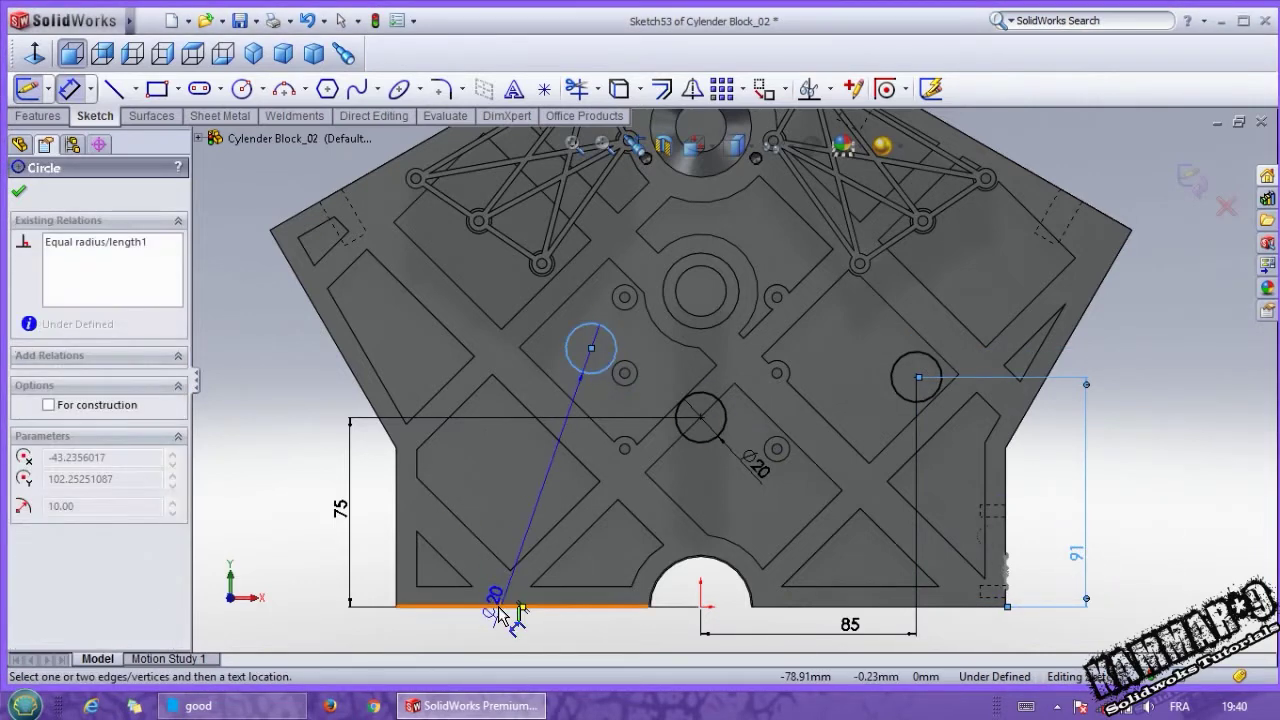
click(500, 605)
click(258, 568)
text(105)
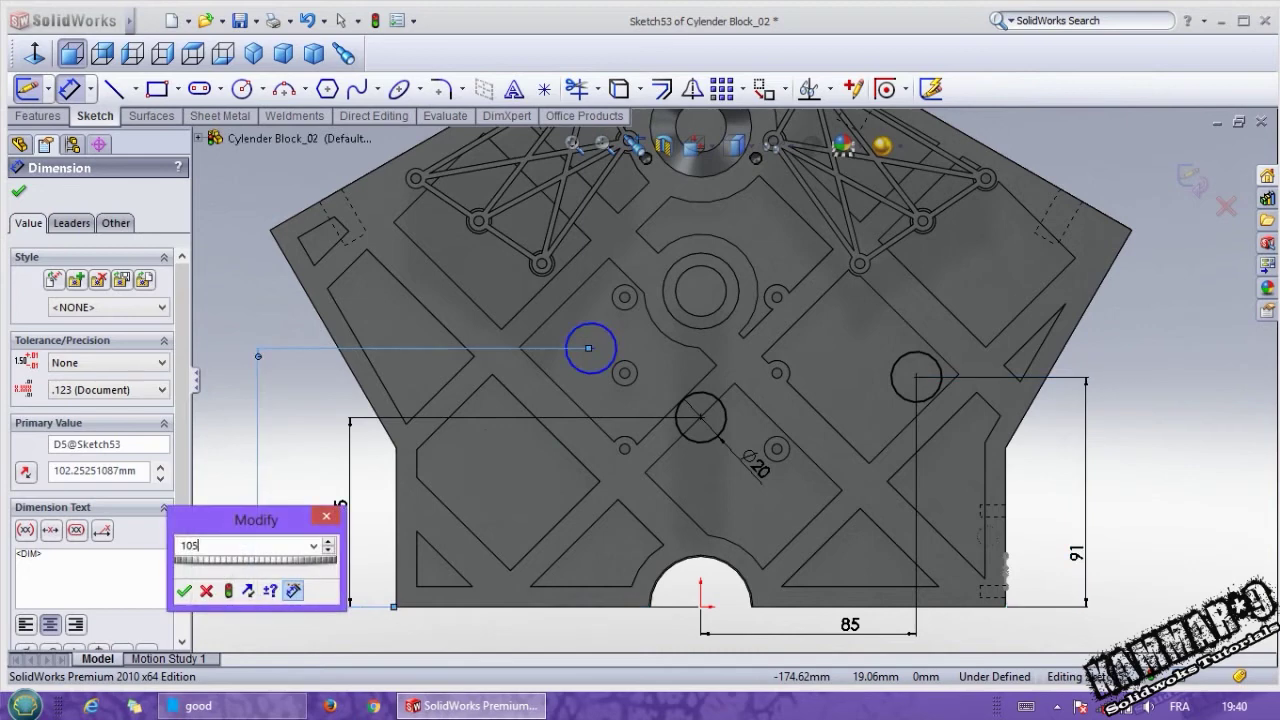
key(Return)
click(578, 366)
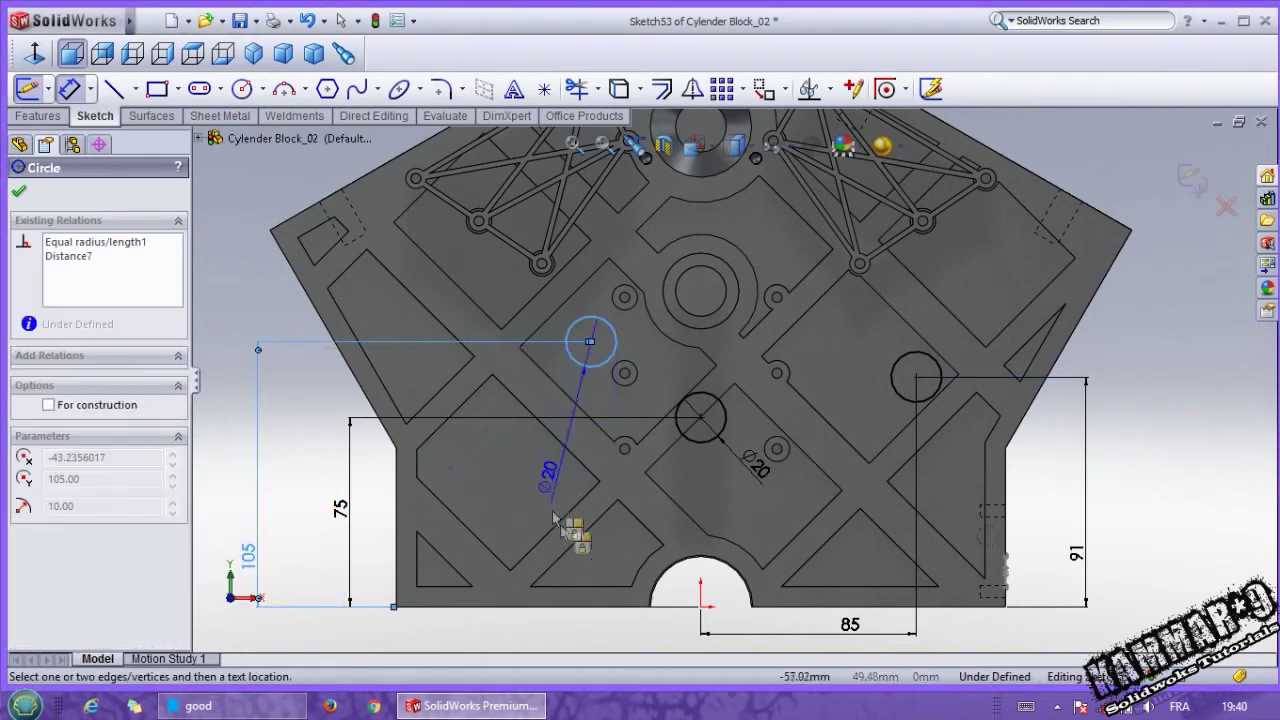
click(700, 607)
click(626, 625)
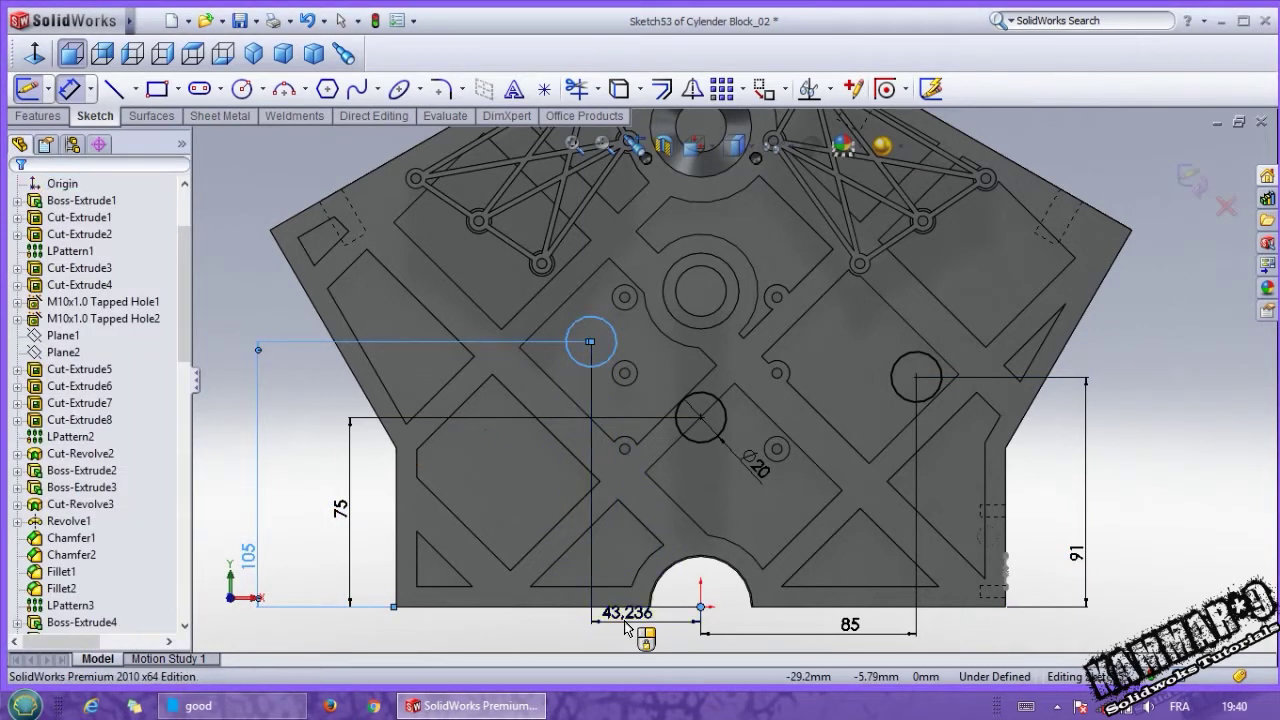
text(43.000mm)
key(Return)
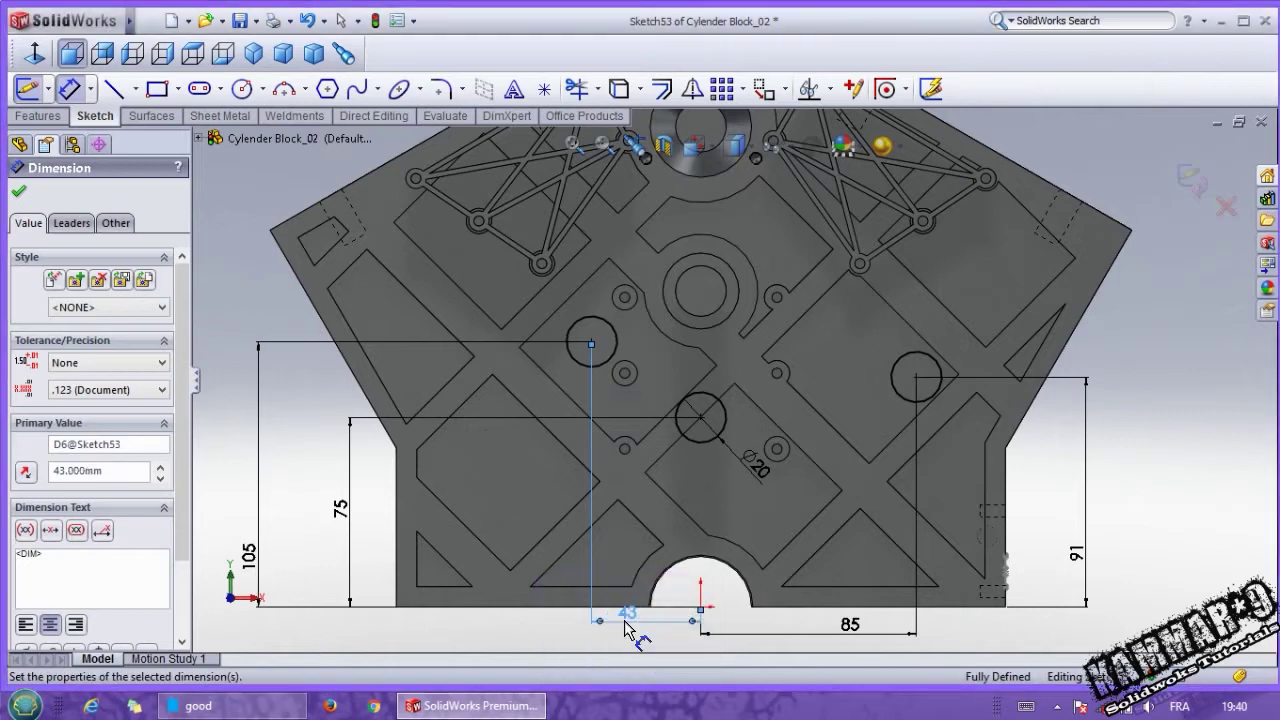
Step: Extrude the three Ø20 circles 83 mm Blind into cylindrical bosses
click(45, 116)
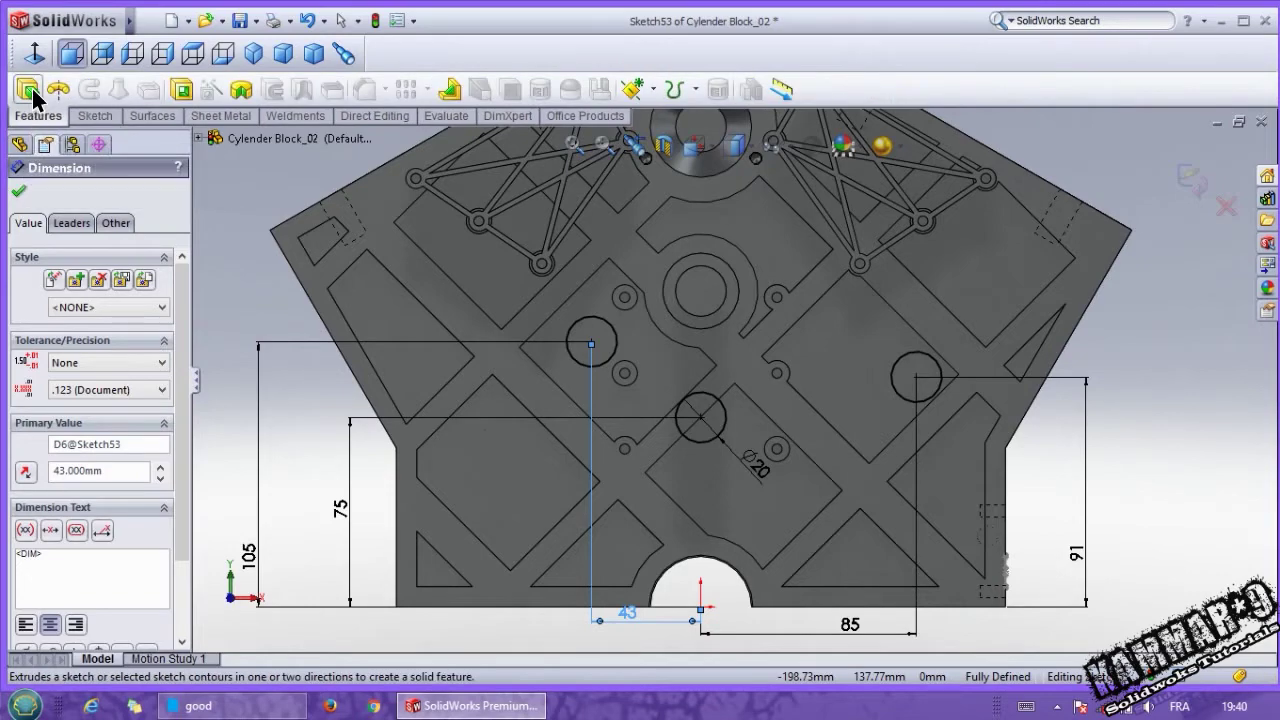
click(28, 89)
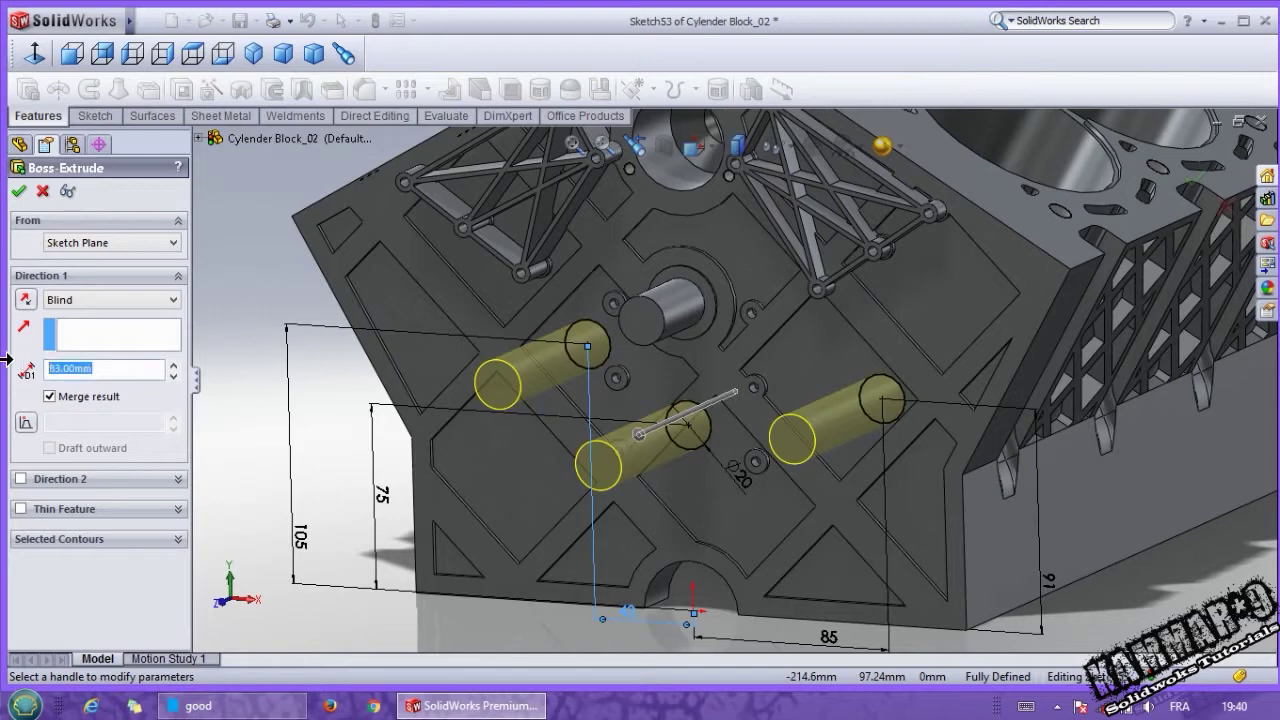
key(Return)
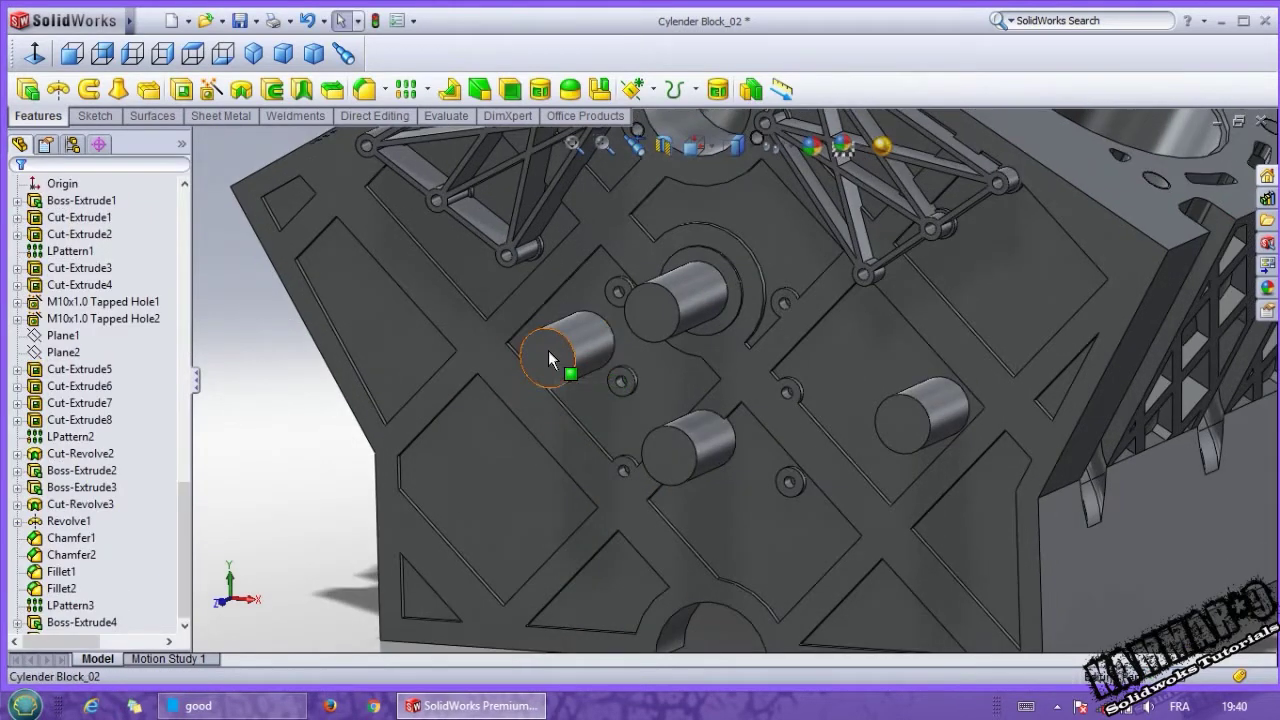
click(547, 357)
Step: Start a sketch on the first cylinder's end and draw a small circle there
click(605, 271)
click(35, 53)
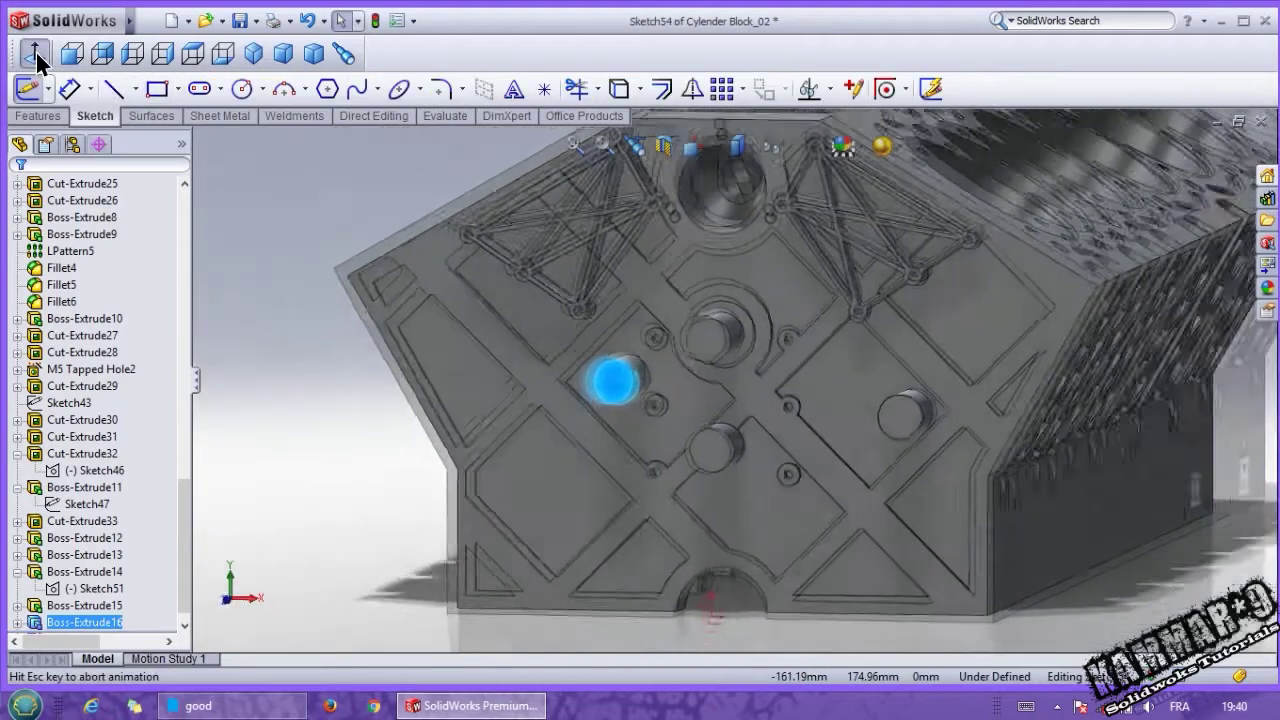
scroll(715, 421, down, 3)
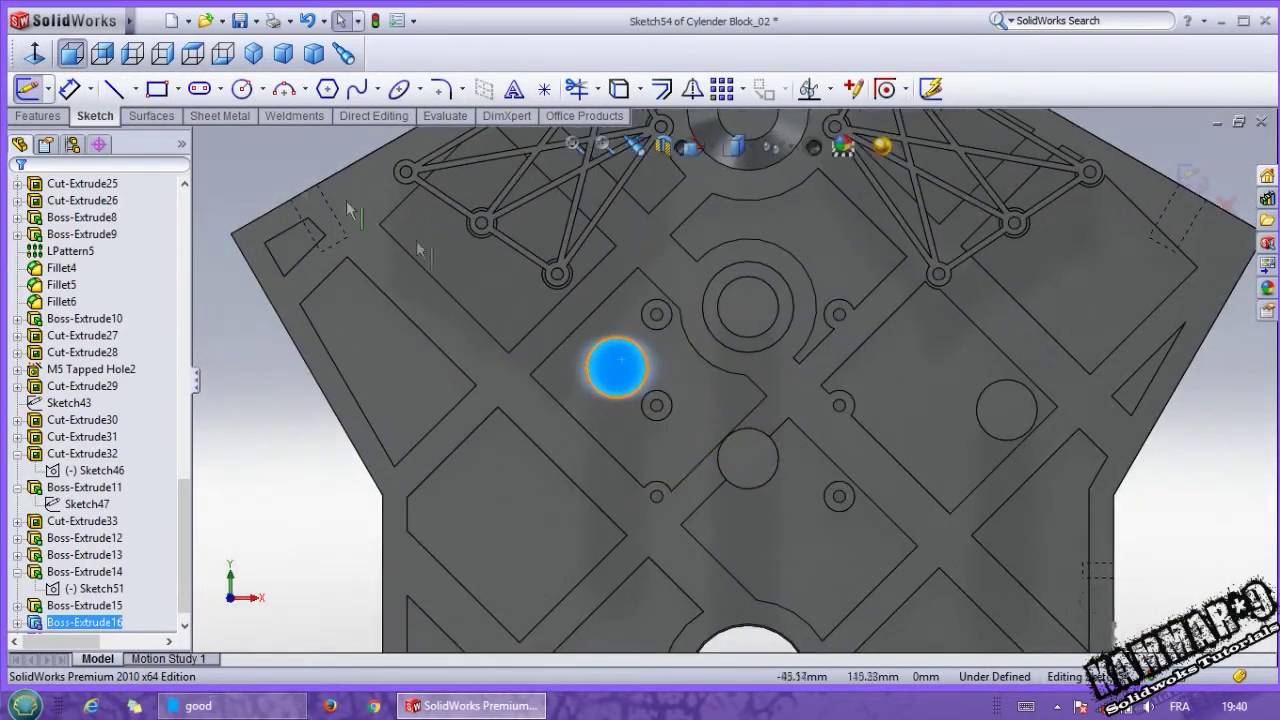
click(241, 90)
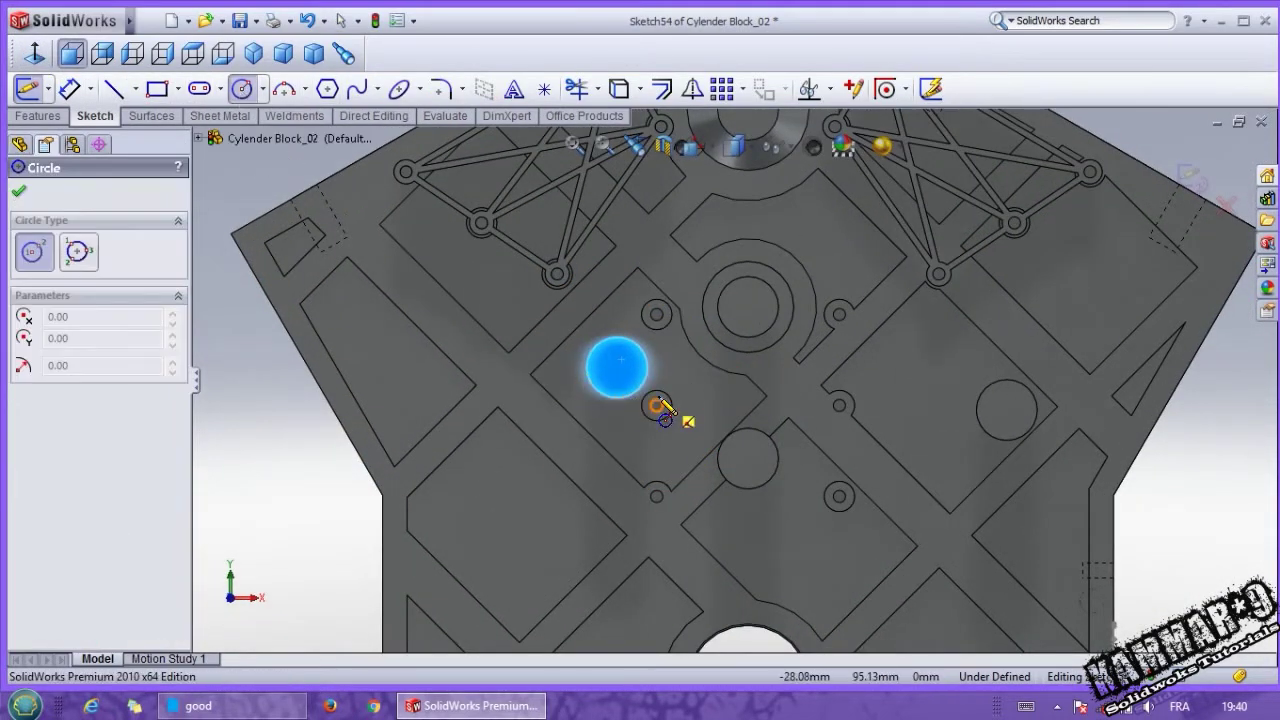
scroll(594, 378, down, 2)
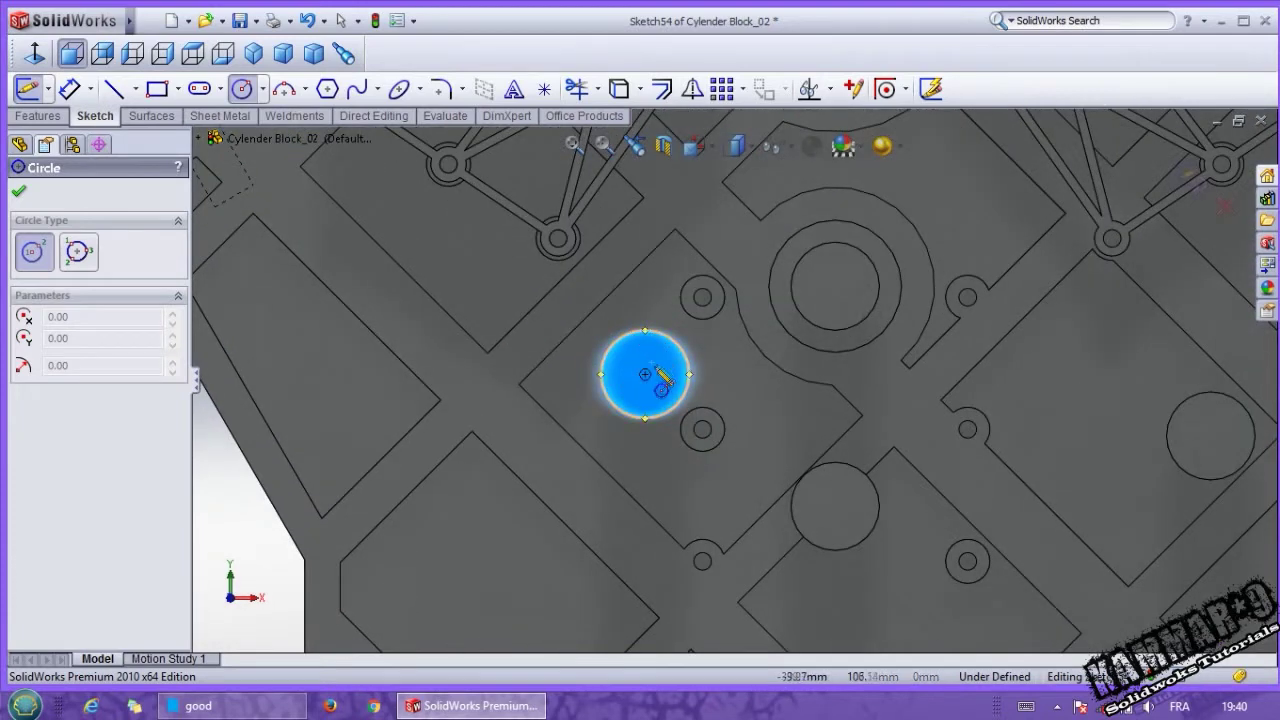
click(648, 385)
Step: Dimension the small circle to Ø5, then change it to Ø4
right_drag(600, 457, 607, 368)
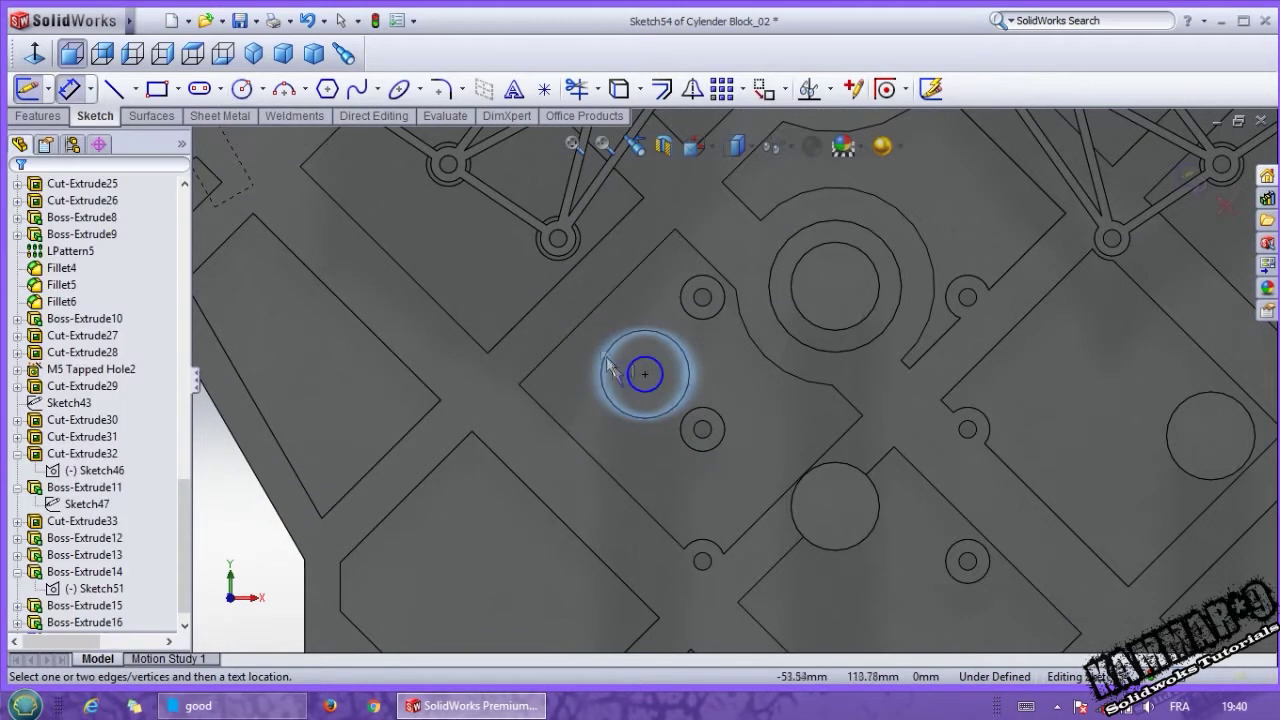
click(627, 393)
click(500, 290)
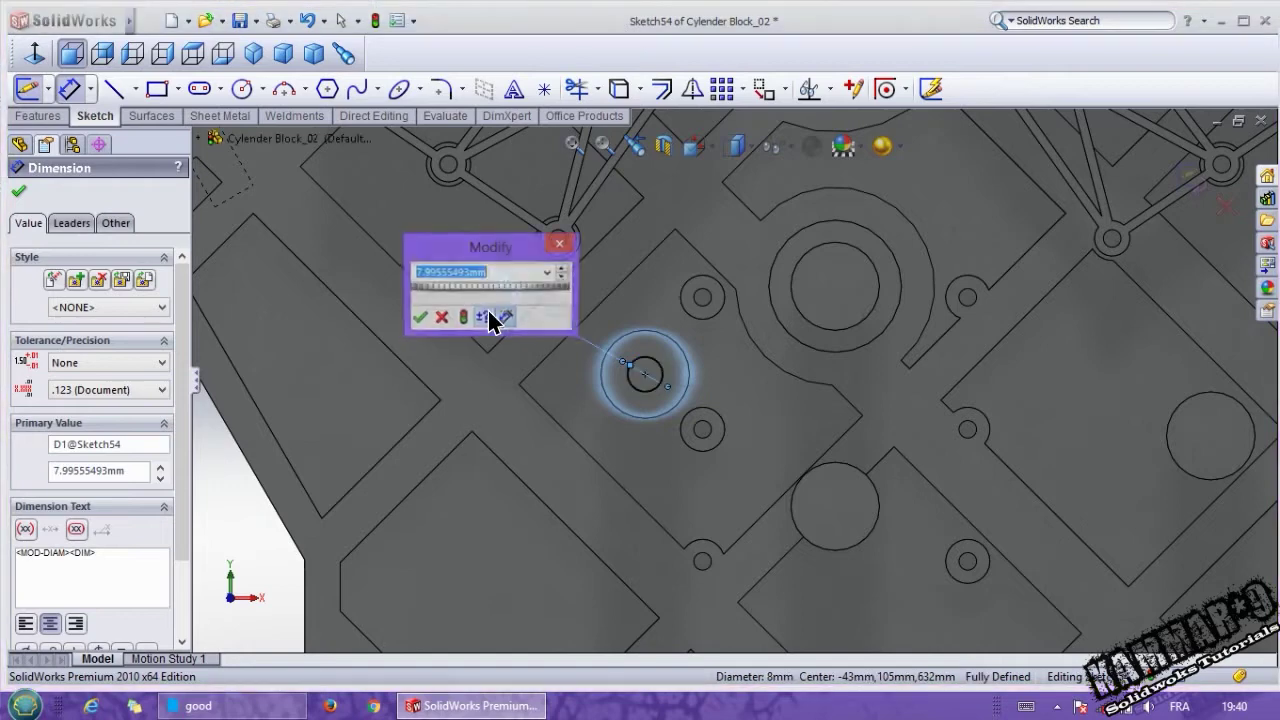
text(5)
key(Return)
key(Escape)
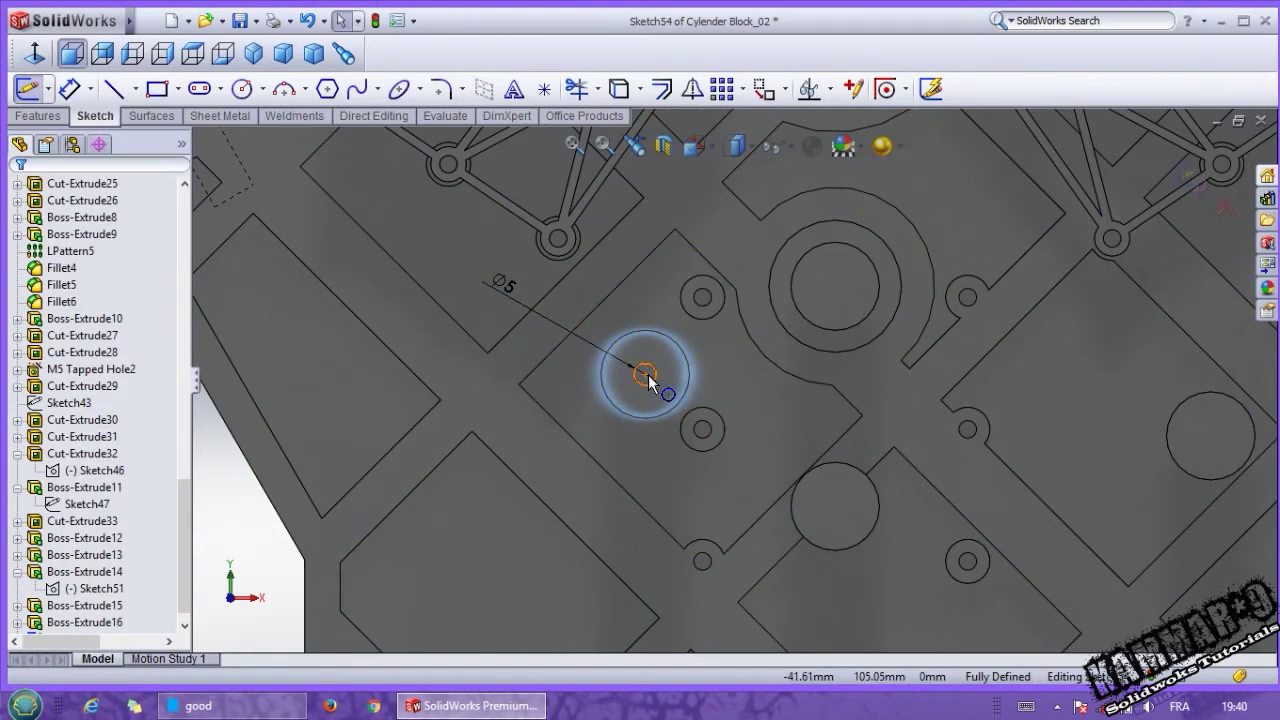
double_click(502, 284)
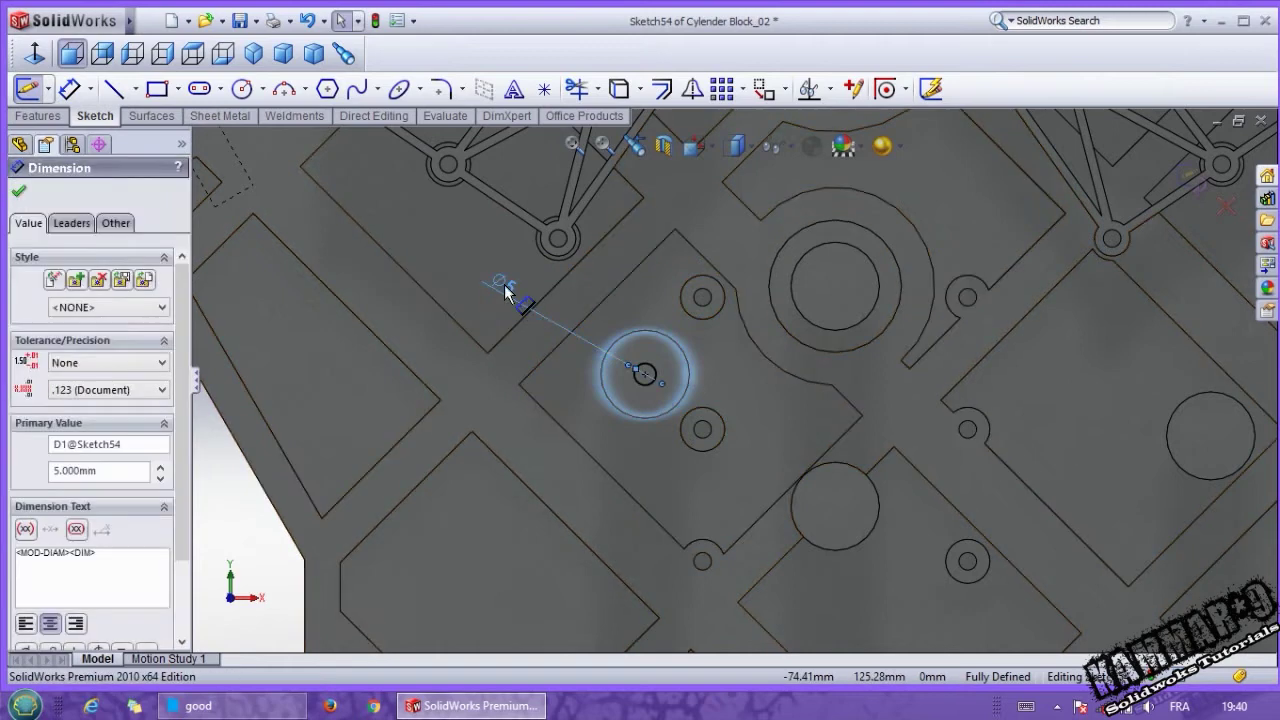
text(4)
key(Return)
key(Escape)
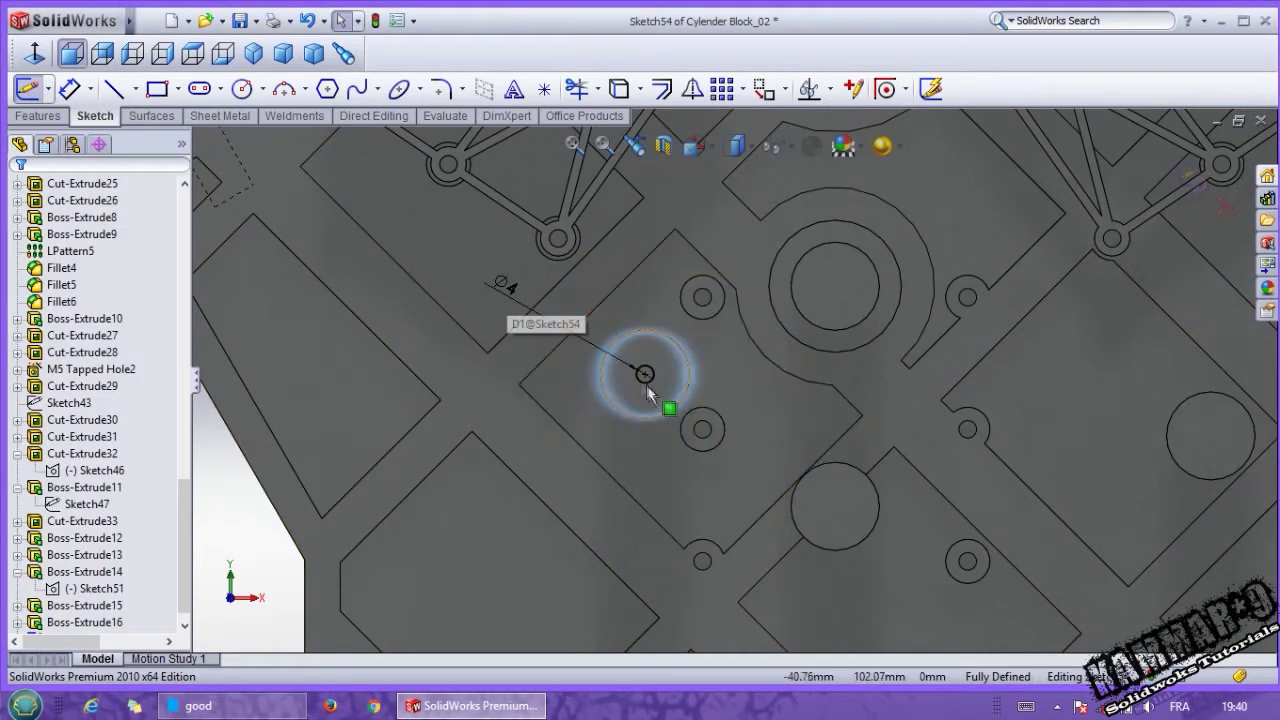
Step: Add matching 4 mm circles centred on the lower and right cylinders
click(645, 390)
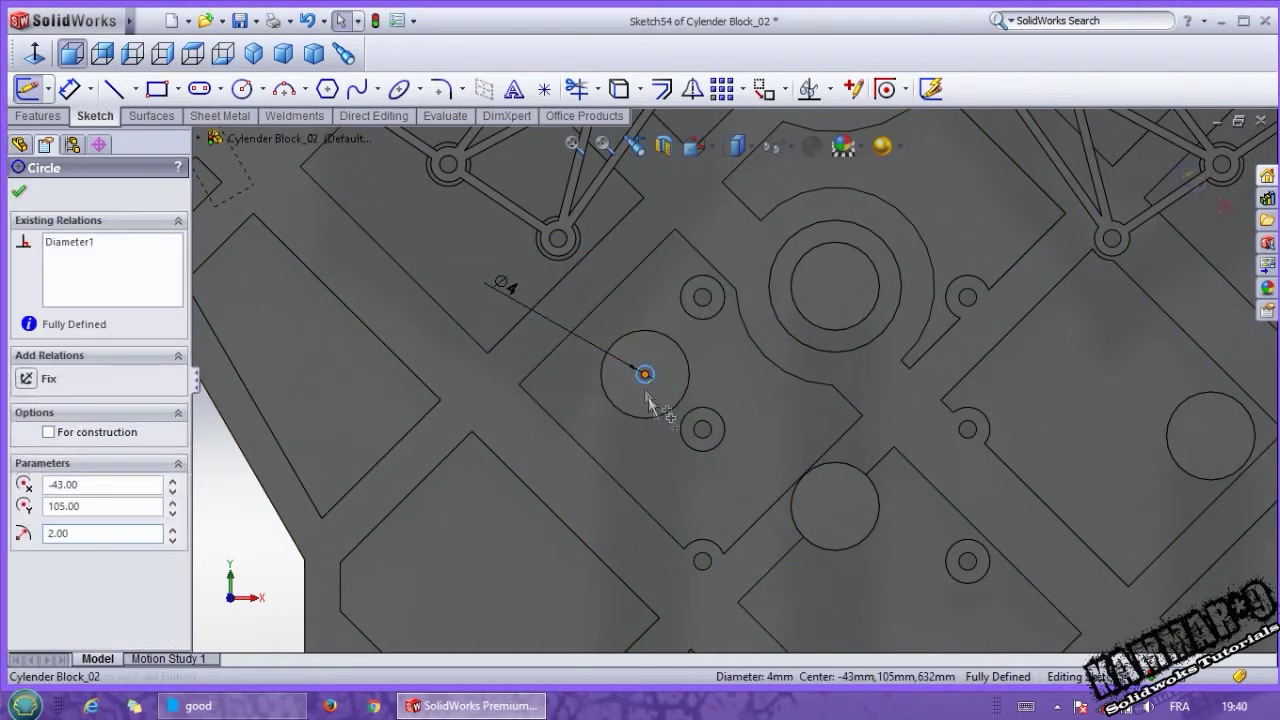
click(645, 374)
click(871, 538)
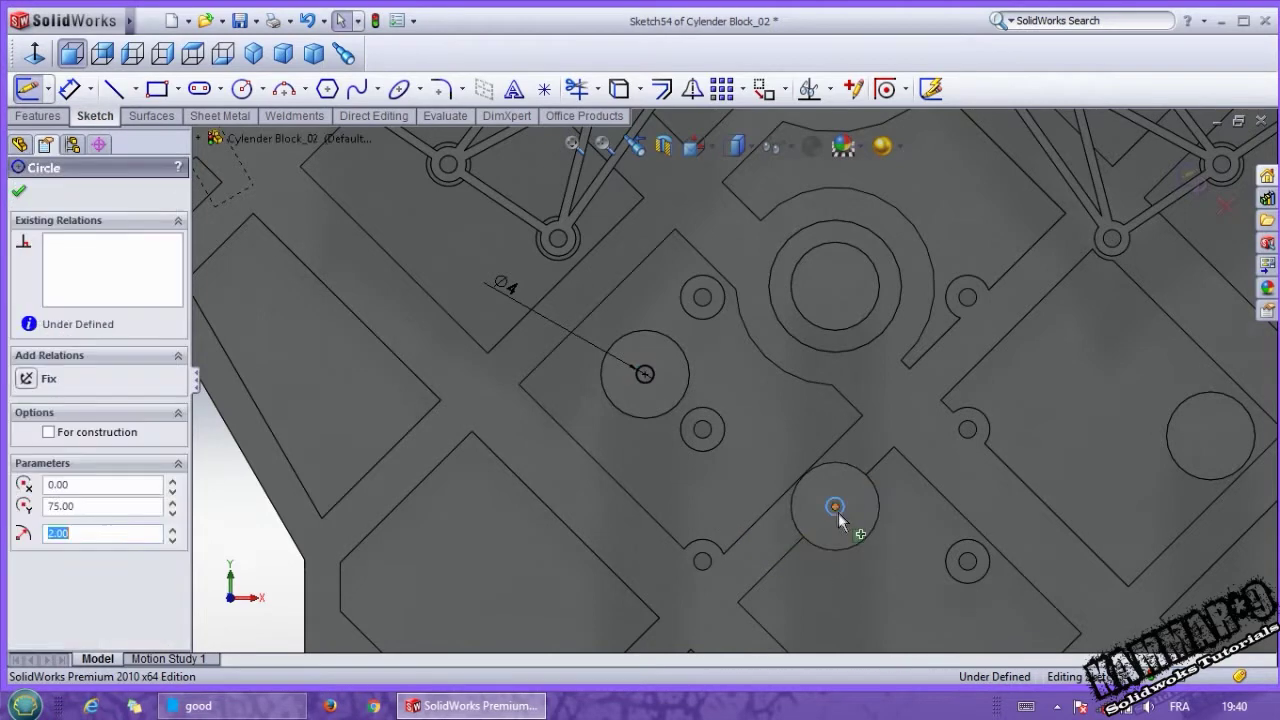
click(835, 507)
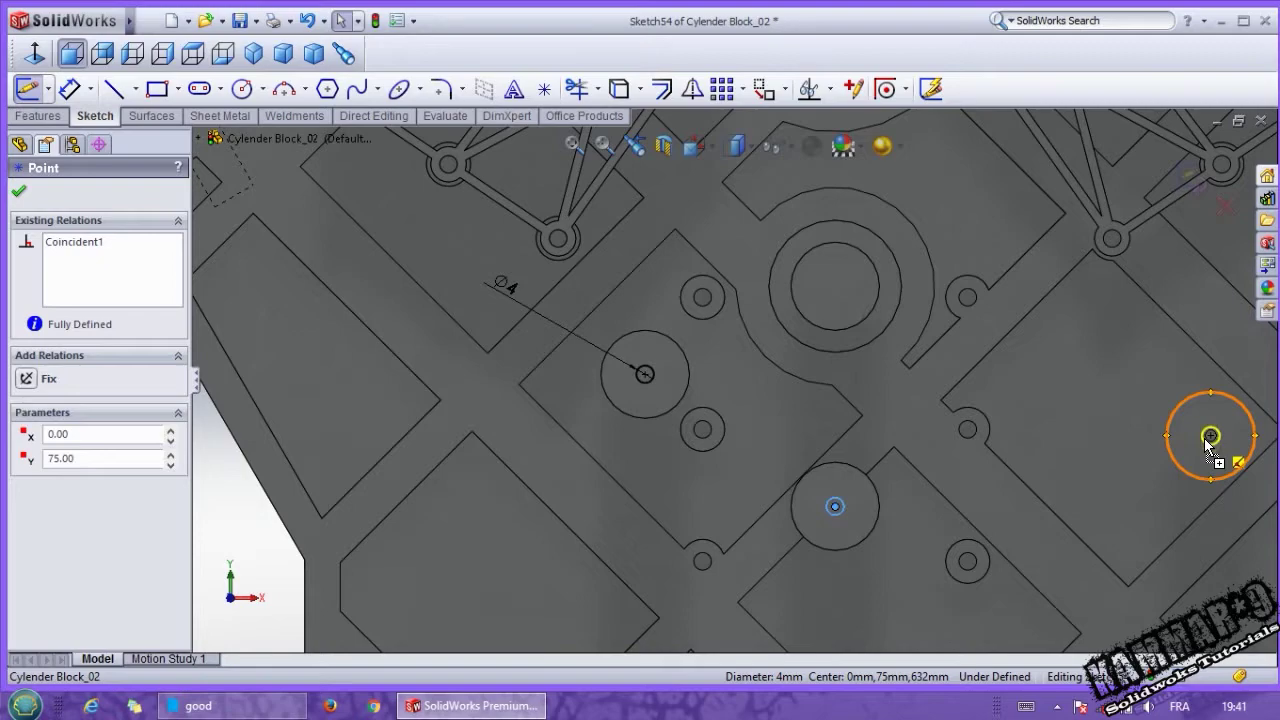
click(1207, 440)
key(z)
key(Escape)
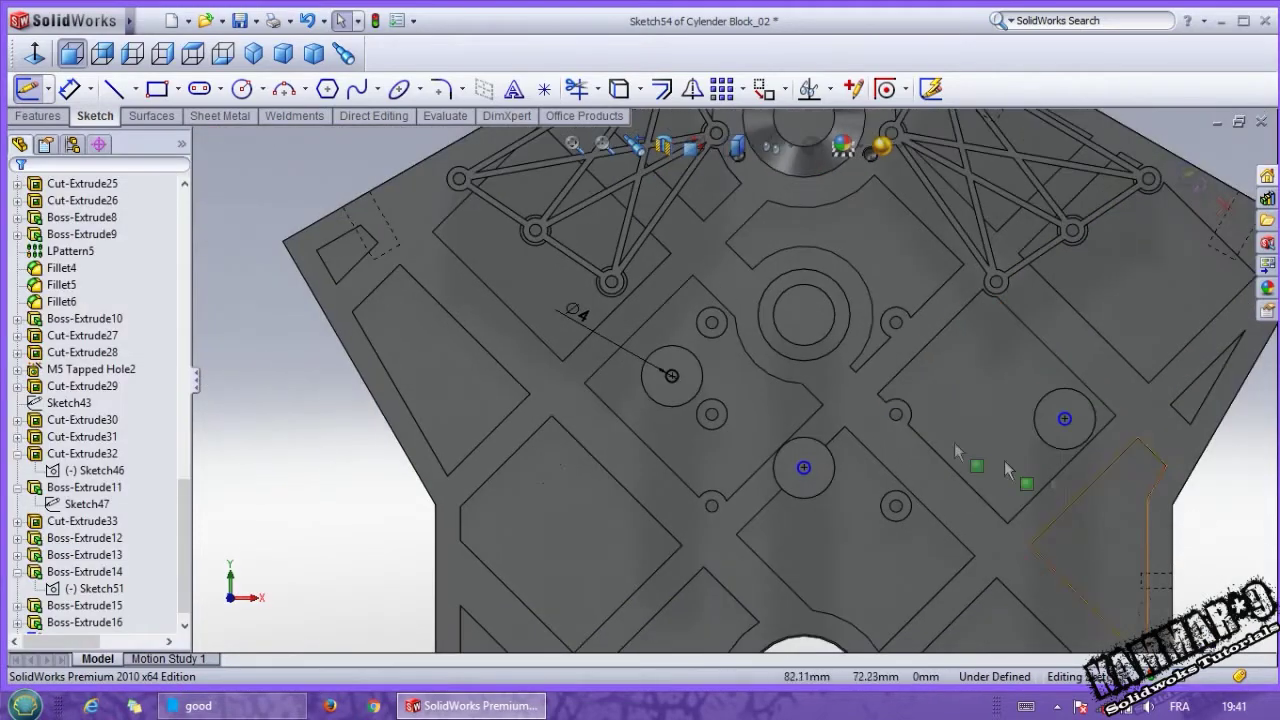
click(40, 116)
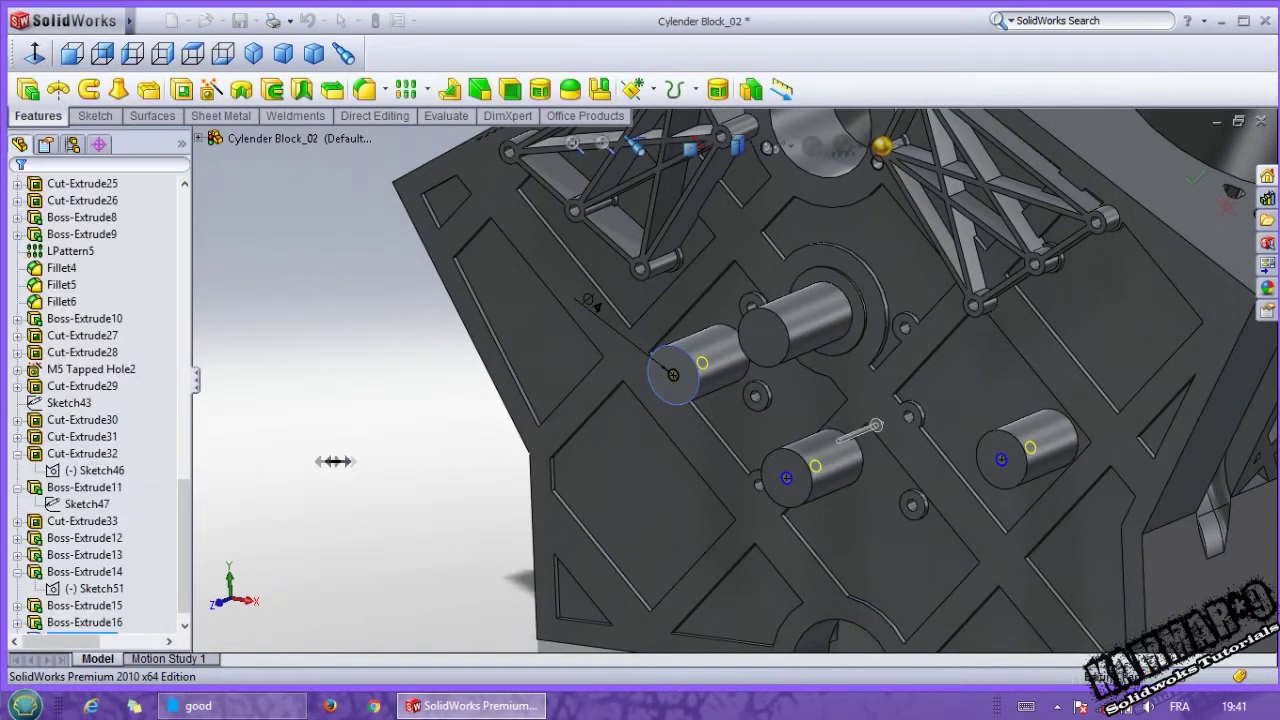
Step: Orbit and zoom out to view the whole engine block
mouse_move(377, 454)
middle_down()
mouse_move(769, 364)
mouse_move(708, 449)
mouse_move(1123, 429)
middle_up()
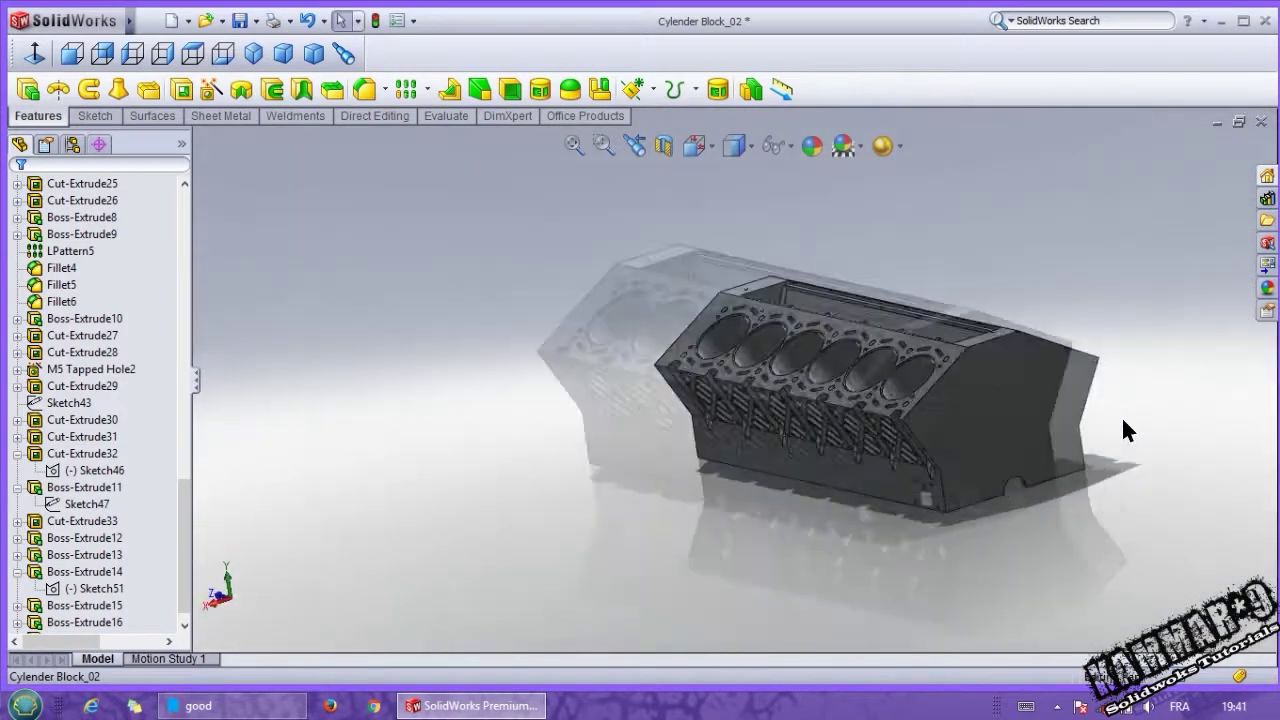
scroll(800, 434, down, 5)
Step: Start a sketch on the block's flat end face and view it Normal To
click(852, 416)
click(873, 366)
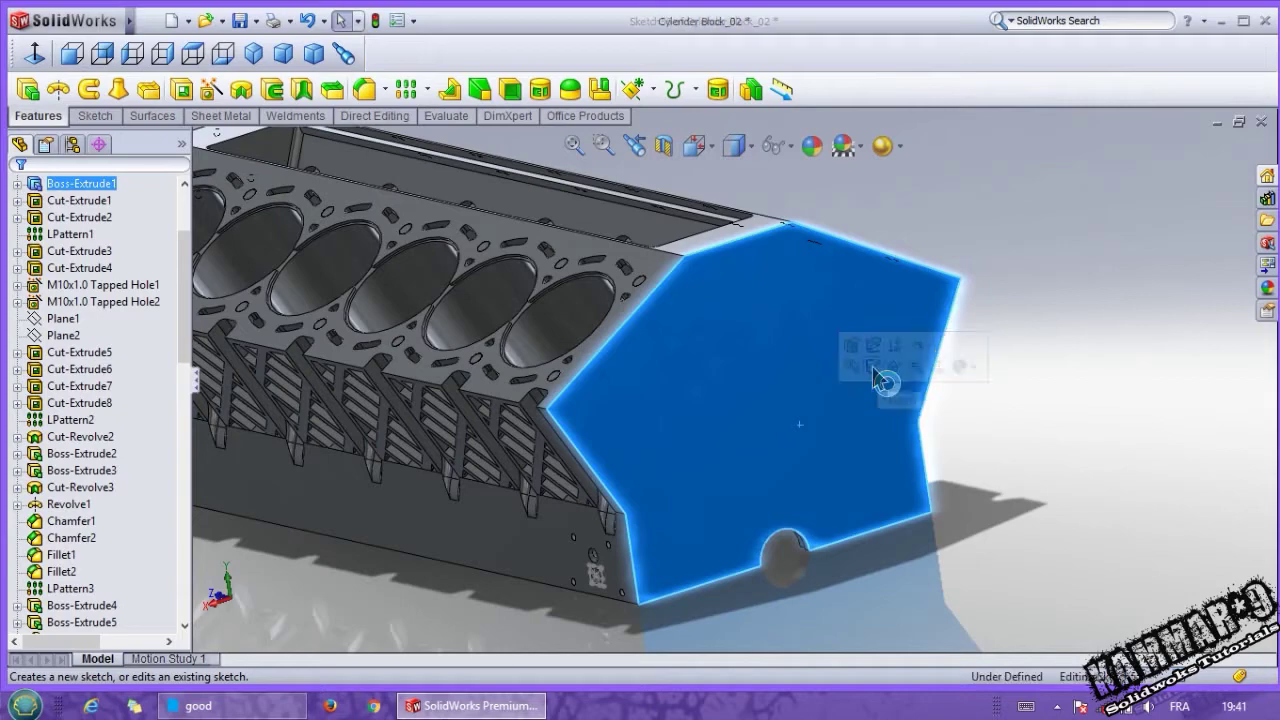
click(35, 53)
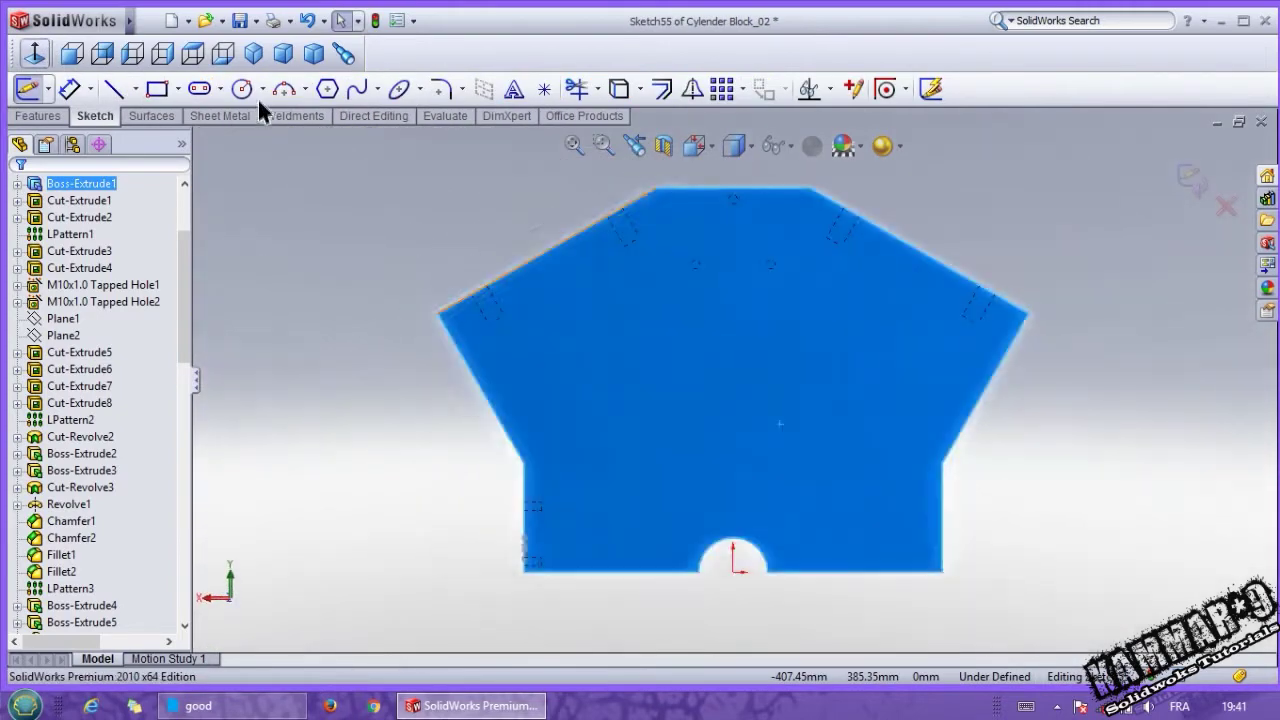
Step: Draw a 3 Point Arc between the side edges and drag its centre onto the origin
click(284, 88)
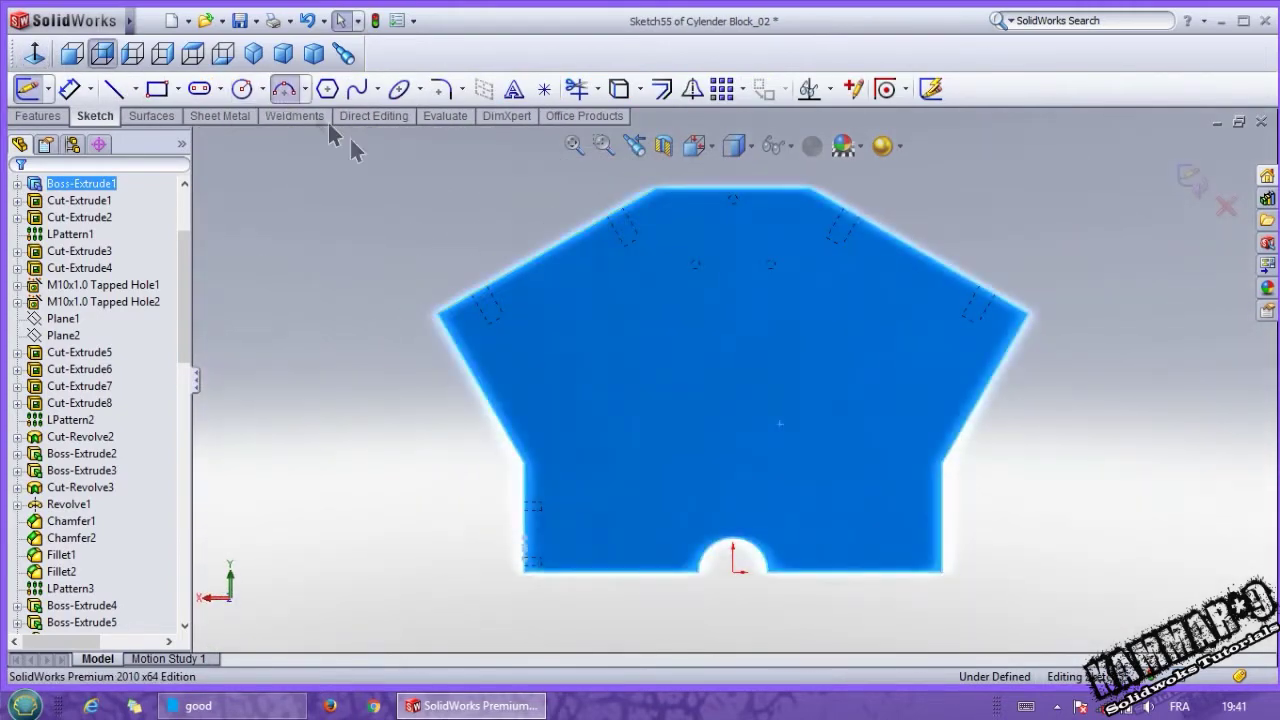
click(522, 465)
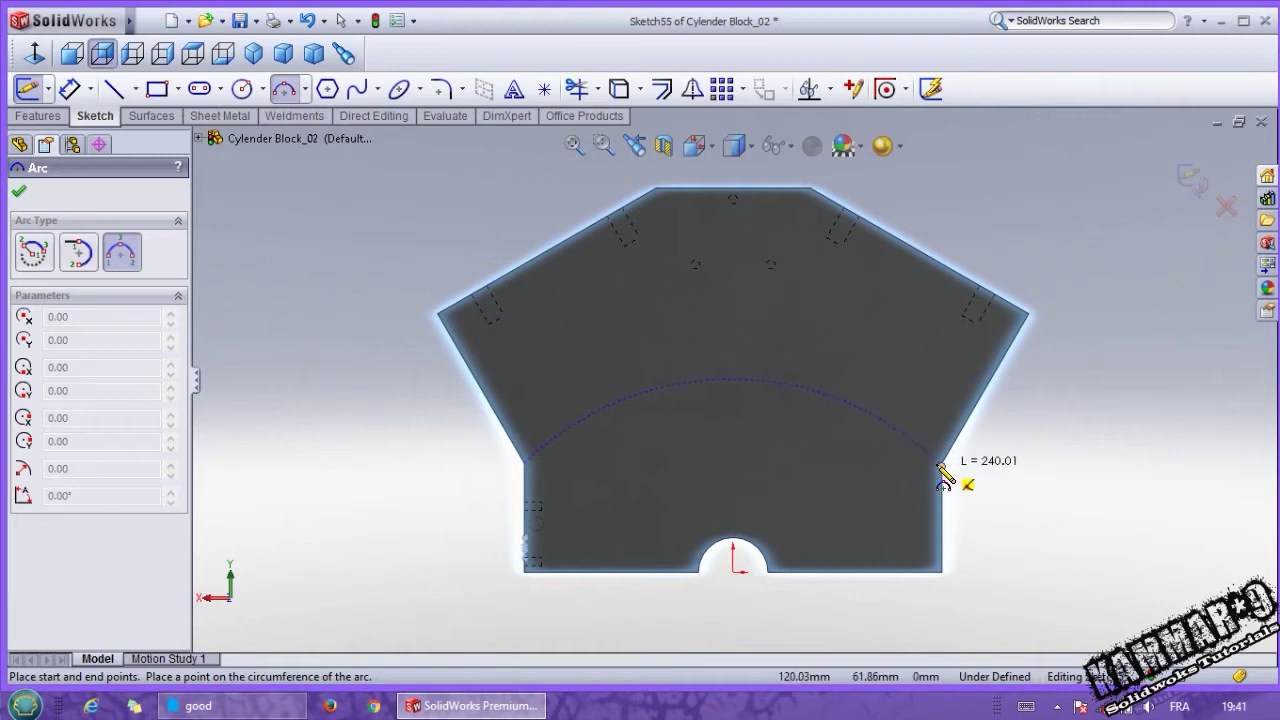
click(790, 430)
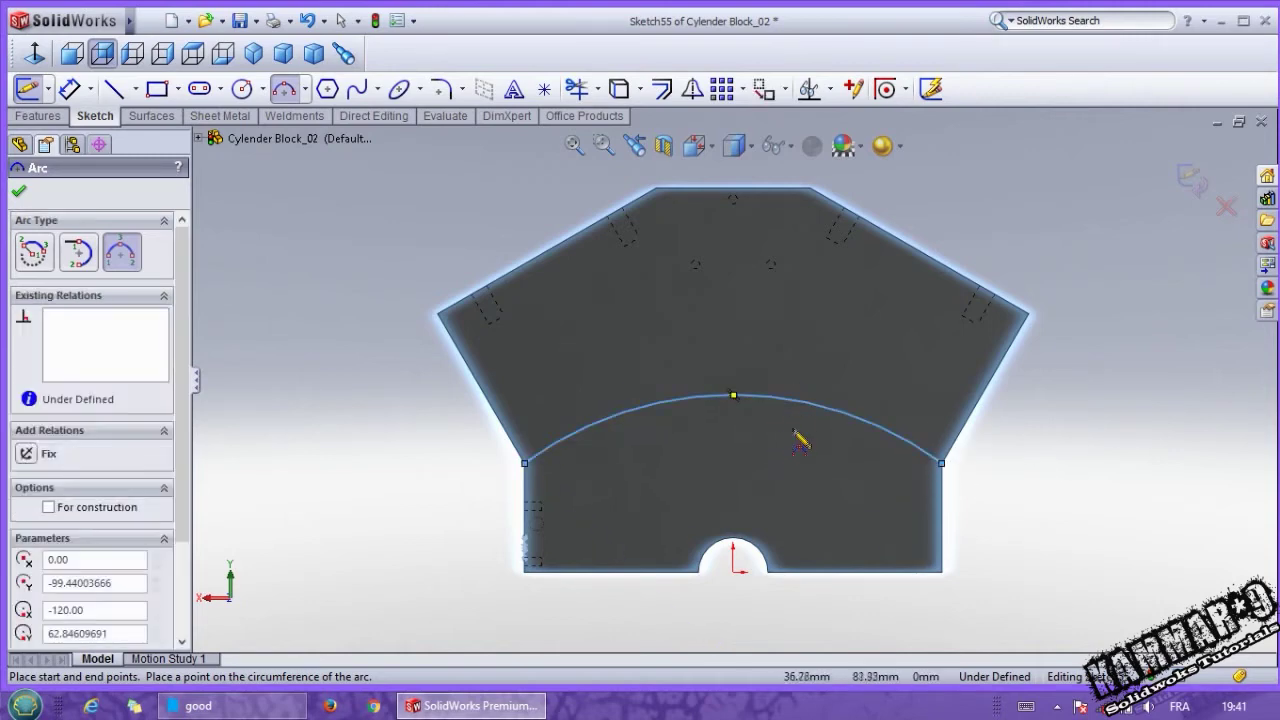
key(Escape)
key(z)
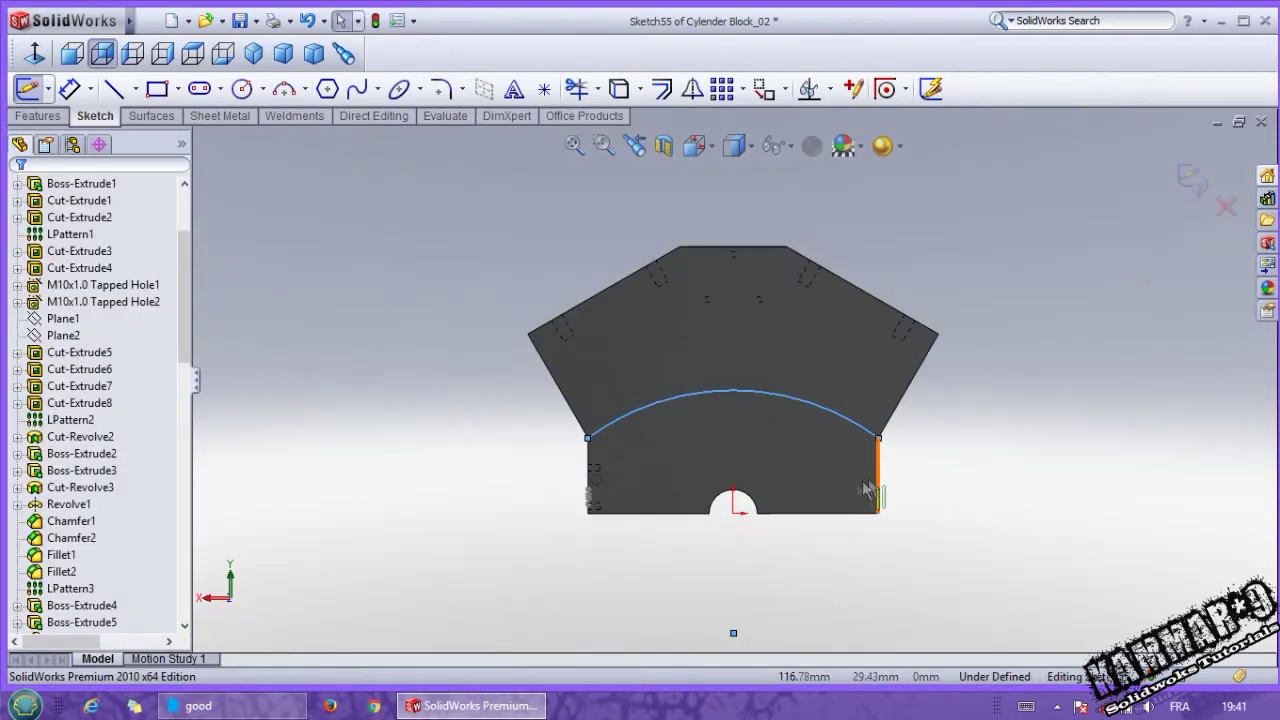
mouse_move(732, 636)
mouse_down()
mouse_move(745, 586)
mouse_move(733, 512)
mouse_up()
scroll(652, 380, down, 2)
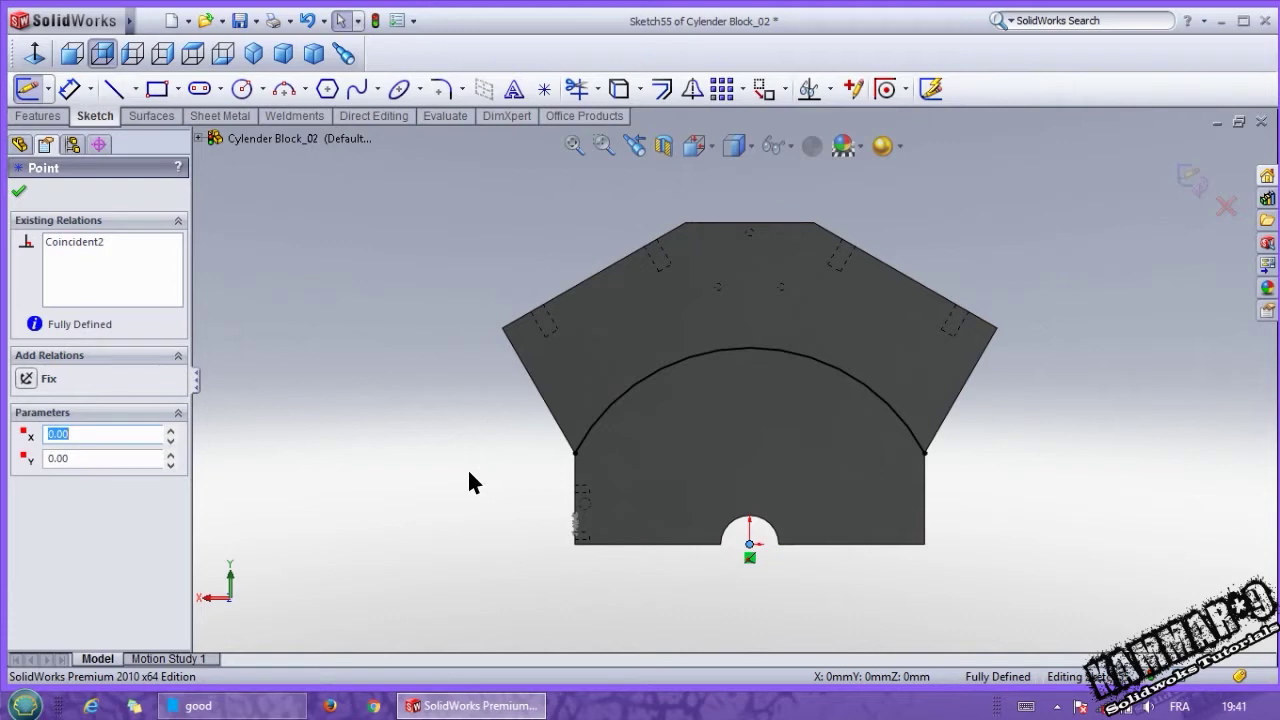
Step: Delete the arc and draw a large circle centred below the origin
click(692, 357)
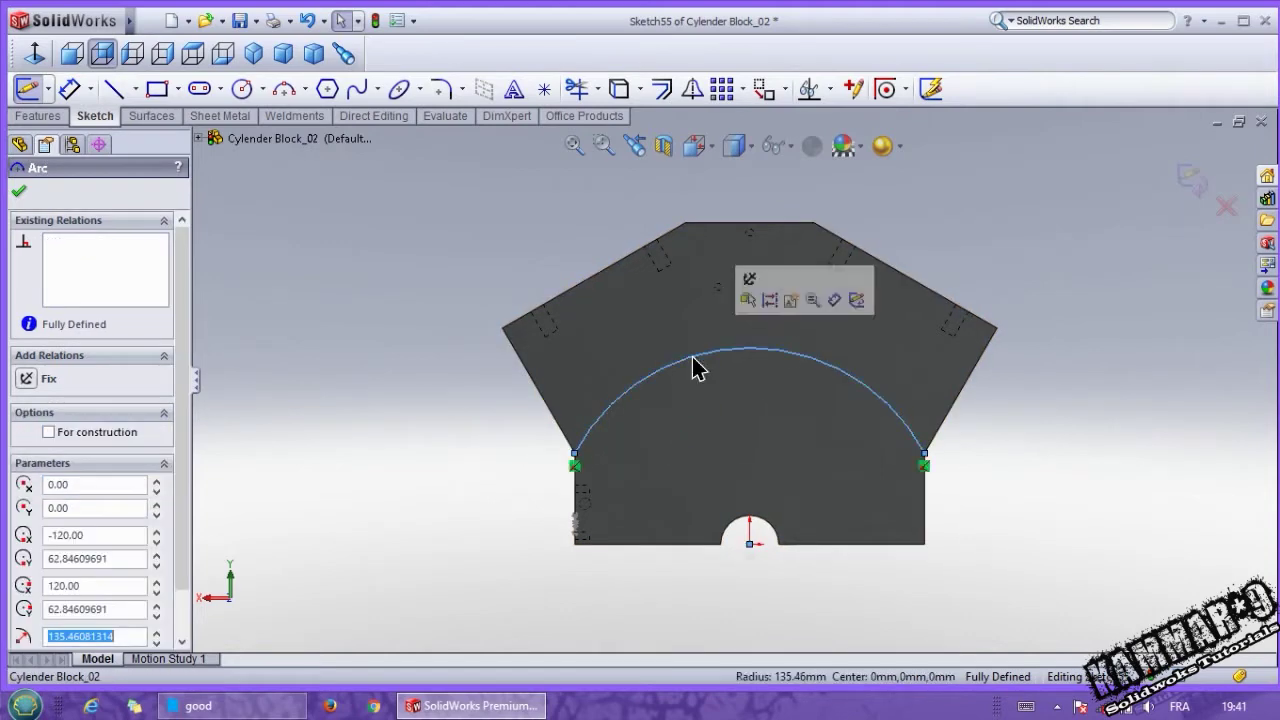
key(Delete)
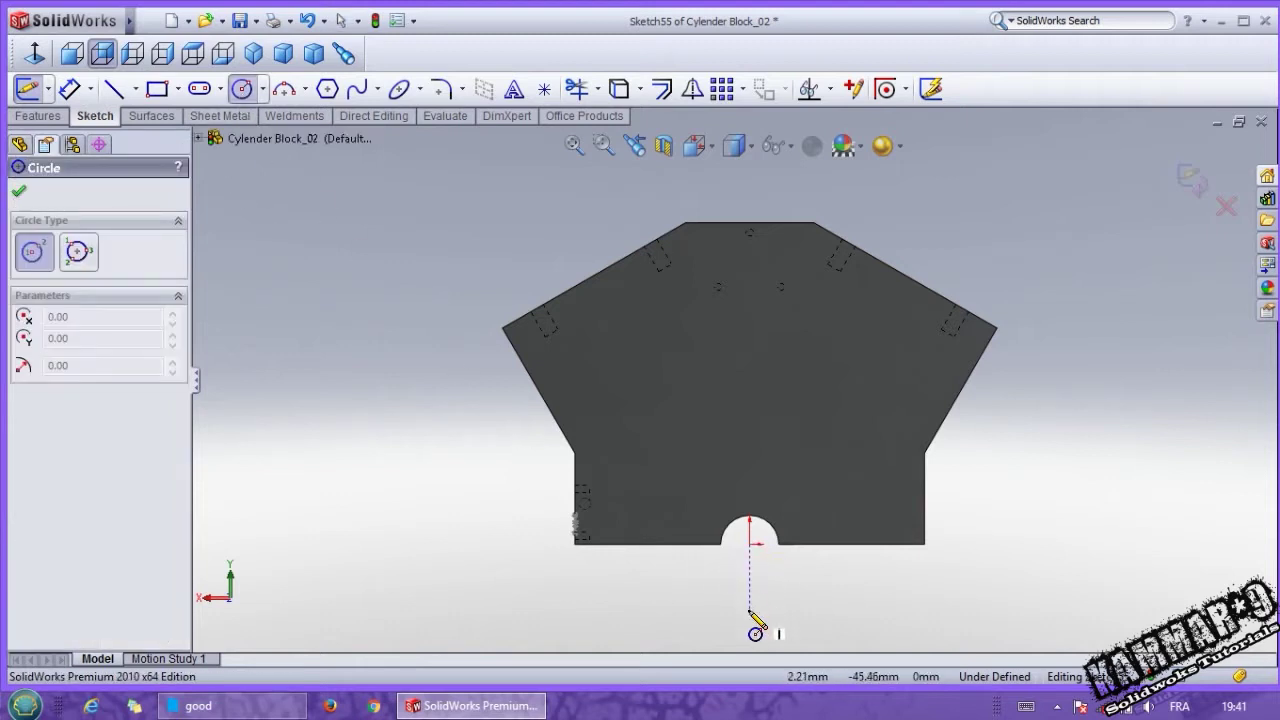
click(750, 610)
click(939, 482)
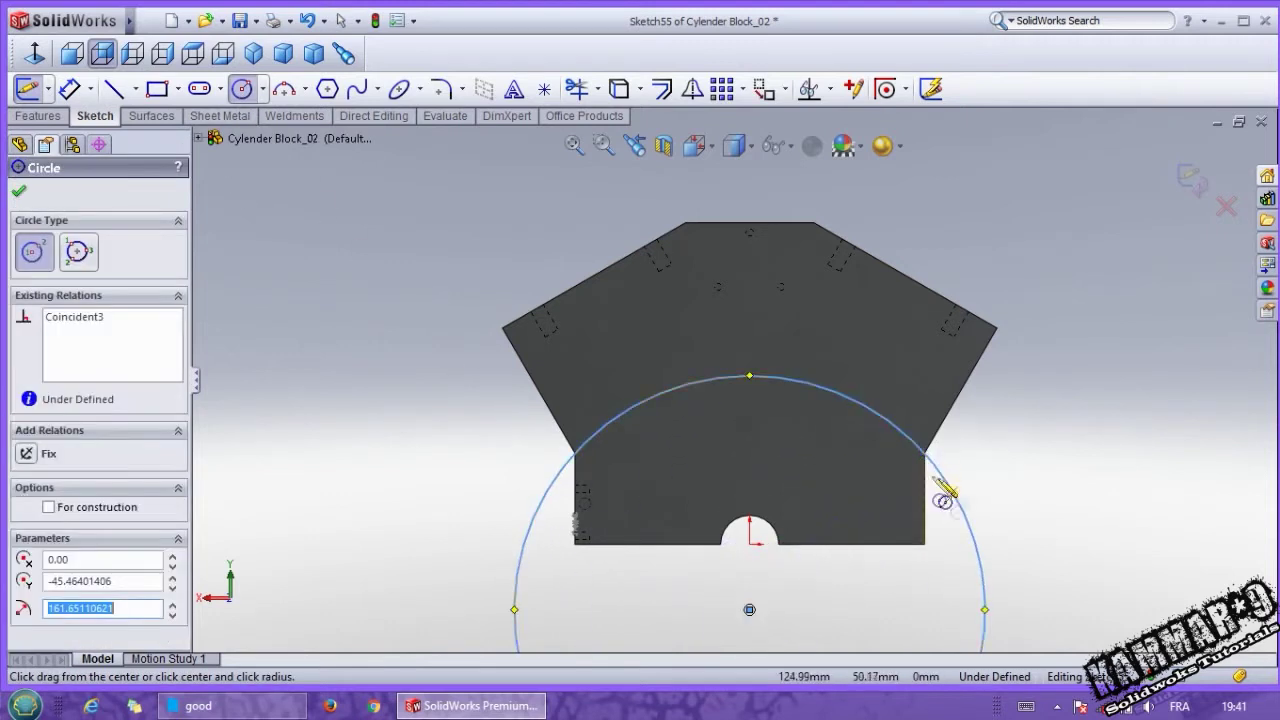
key(Escape)
Step: Dimension the large circle to a 250 mm diameter
right_drag(1035, 520, 997, 442)
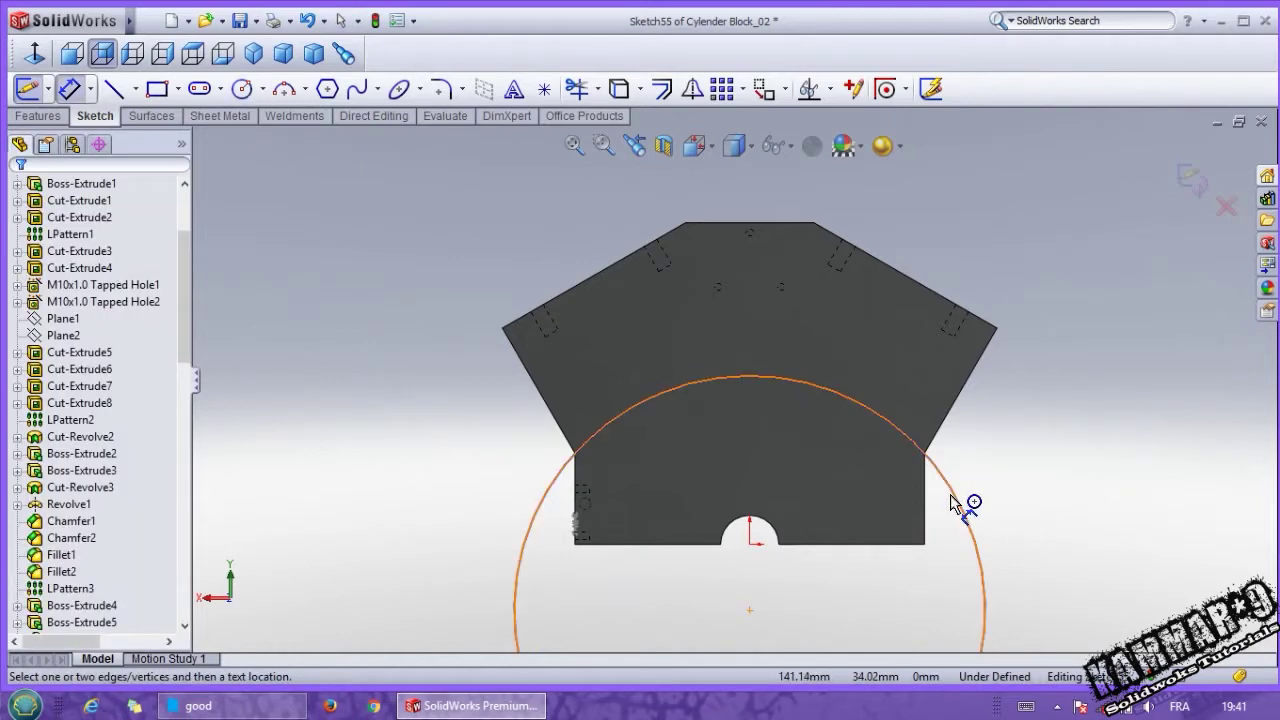
click(955, 506)
click(1020, 523)
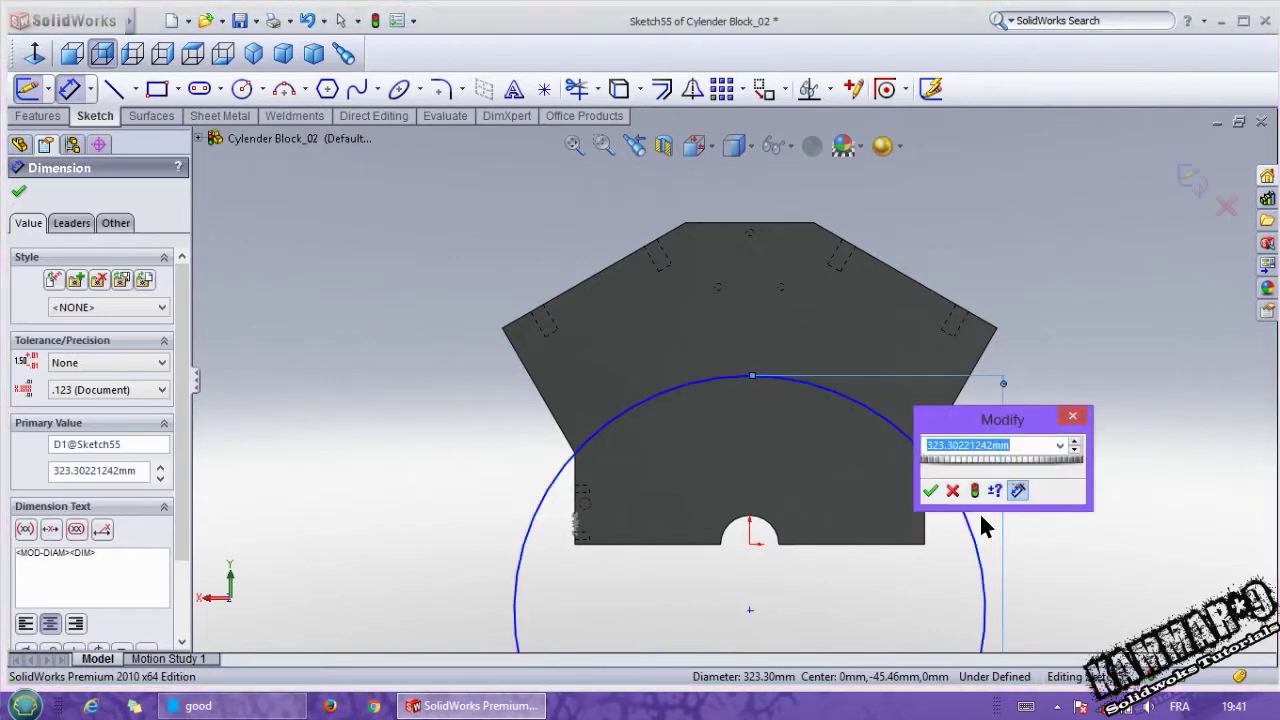
text(250)
key(Return)
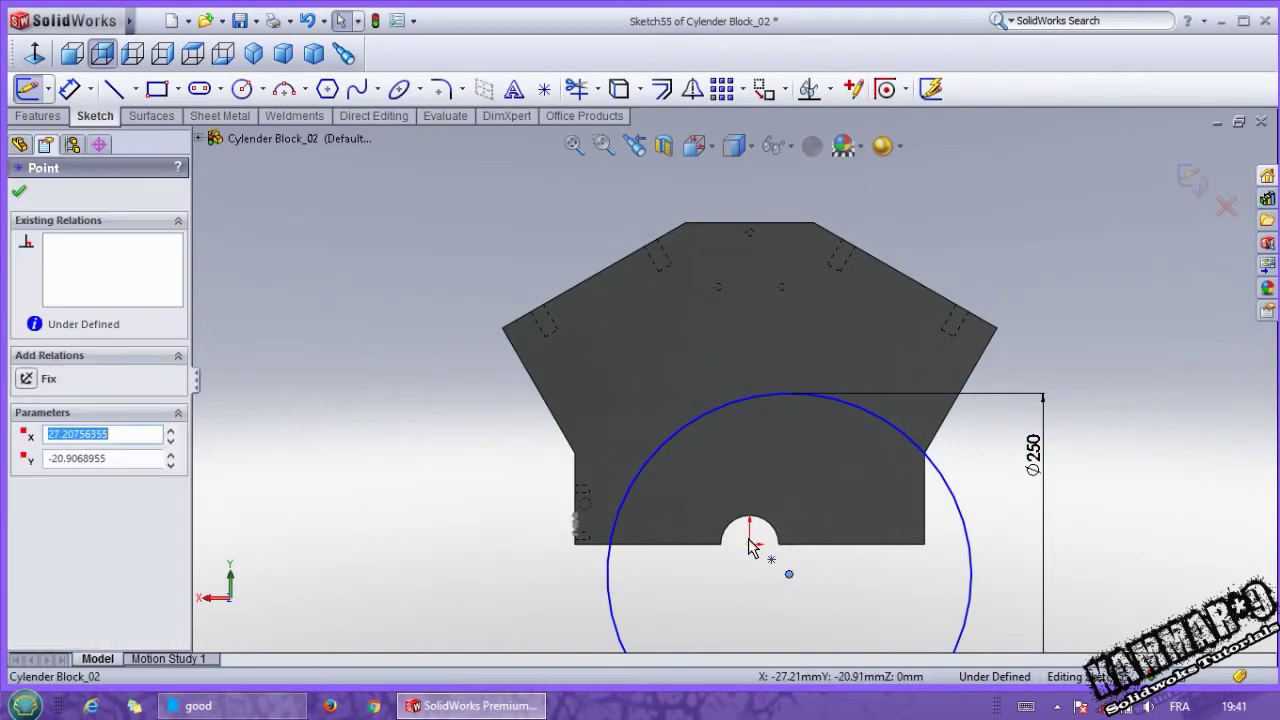
Step: Add a Vertical relation between the Ø250 circle's centre and the origin
ctrl+click(750, 543)
click(829, 462)
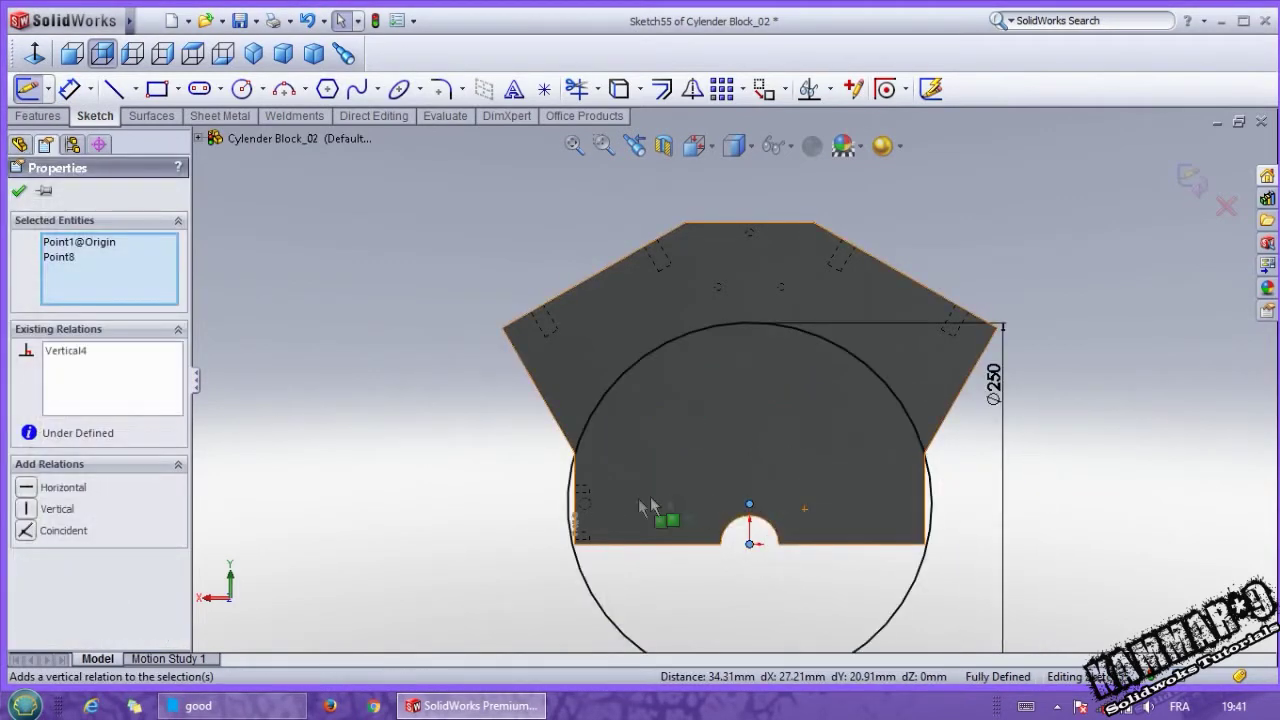
click(435, 498)
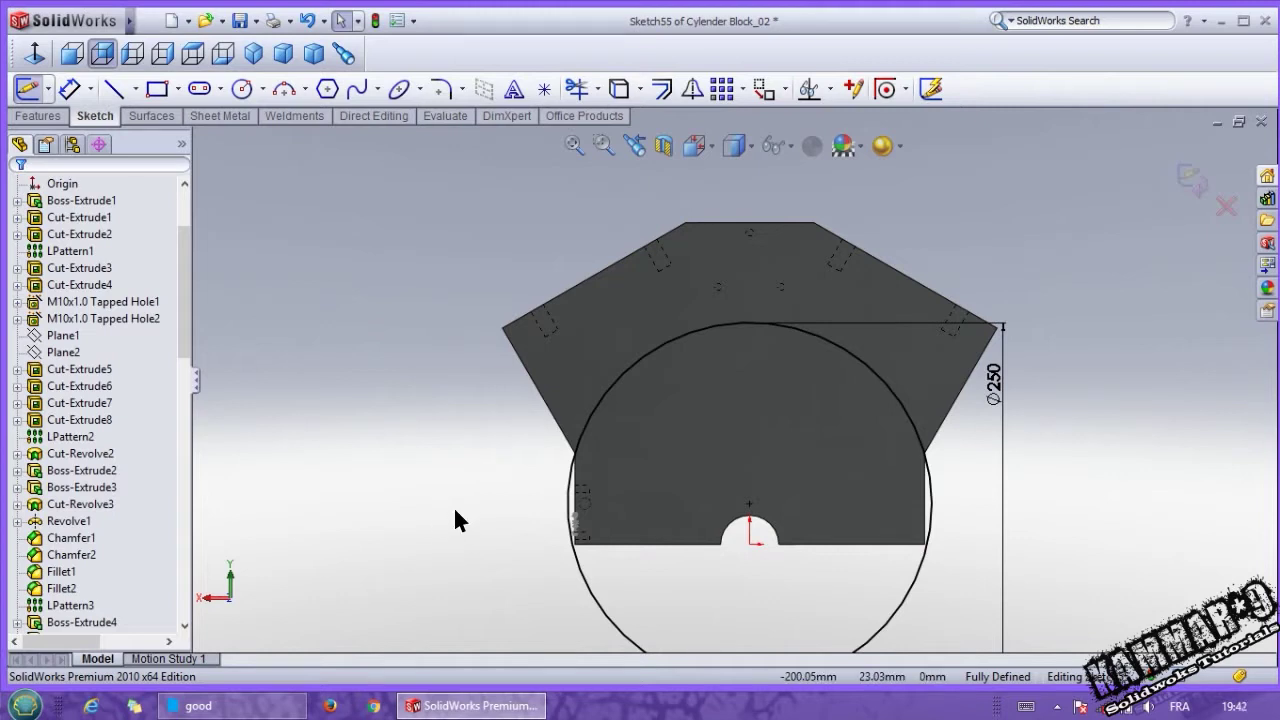
click(747, 506)
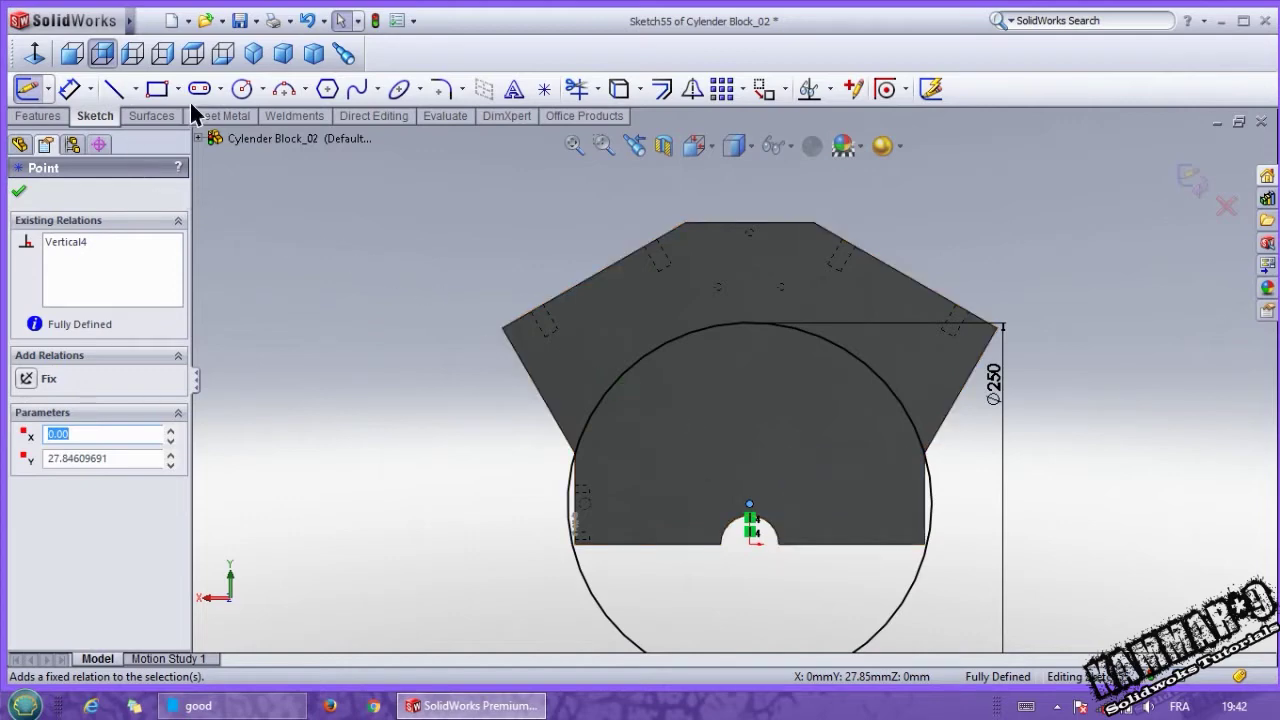
Step: Briefly try the Line and Circle tools, cancelling without drawing anything
click(115, 90)
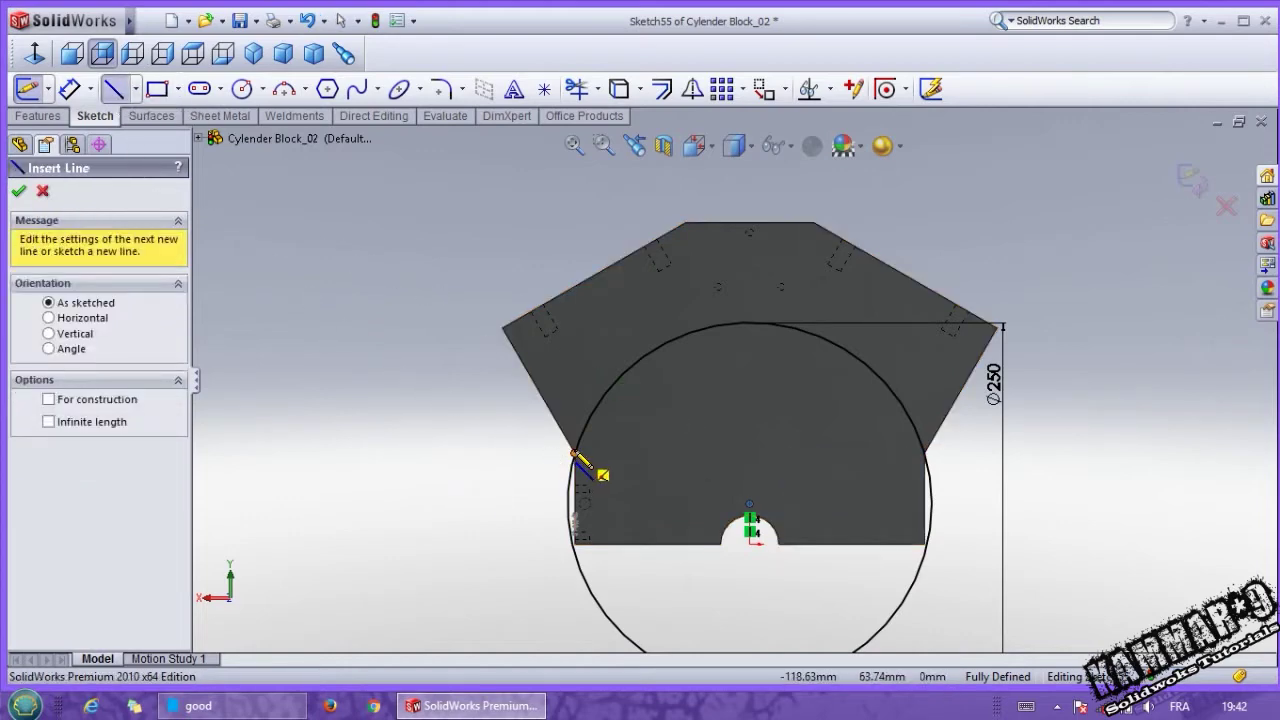
click(594, 454)
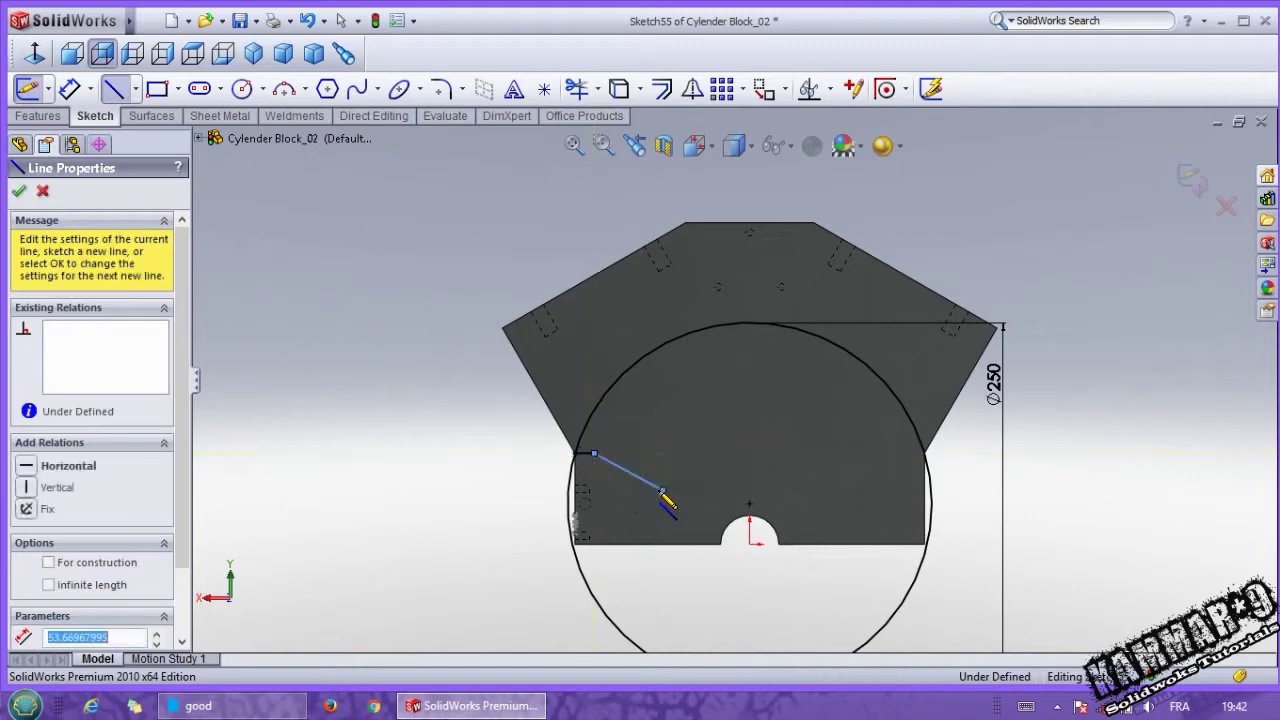
key(Escape)
click(242, 88)
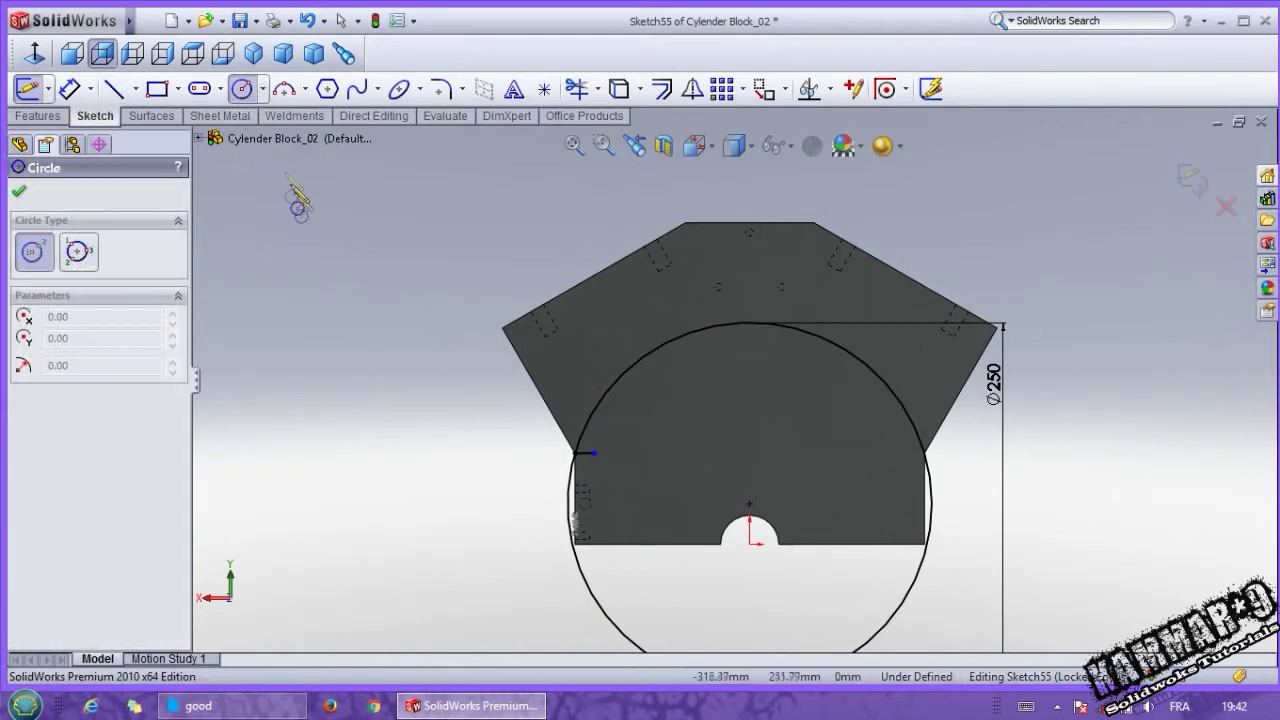
key(Escape)
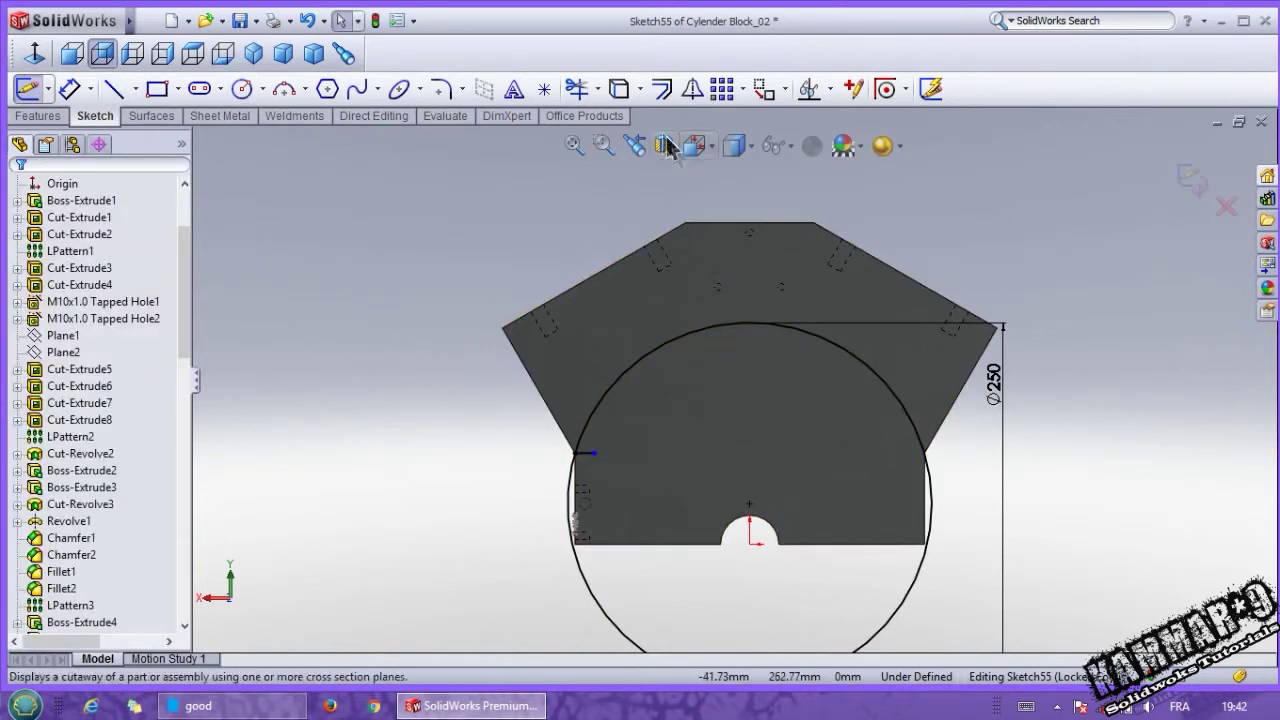
click(662, 88)
Step: Offset the Ø250 circle 10 mm inward, keeping the original as regular geometry
click(705, 327)
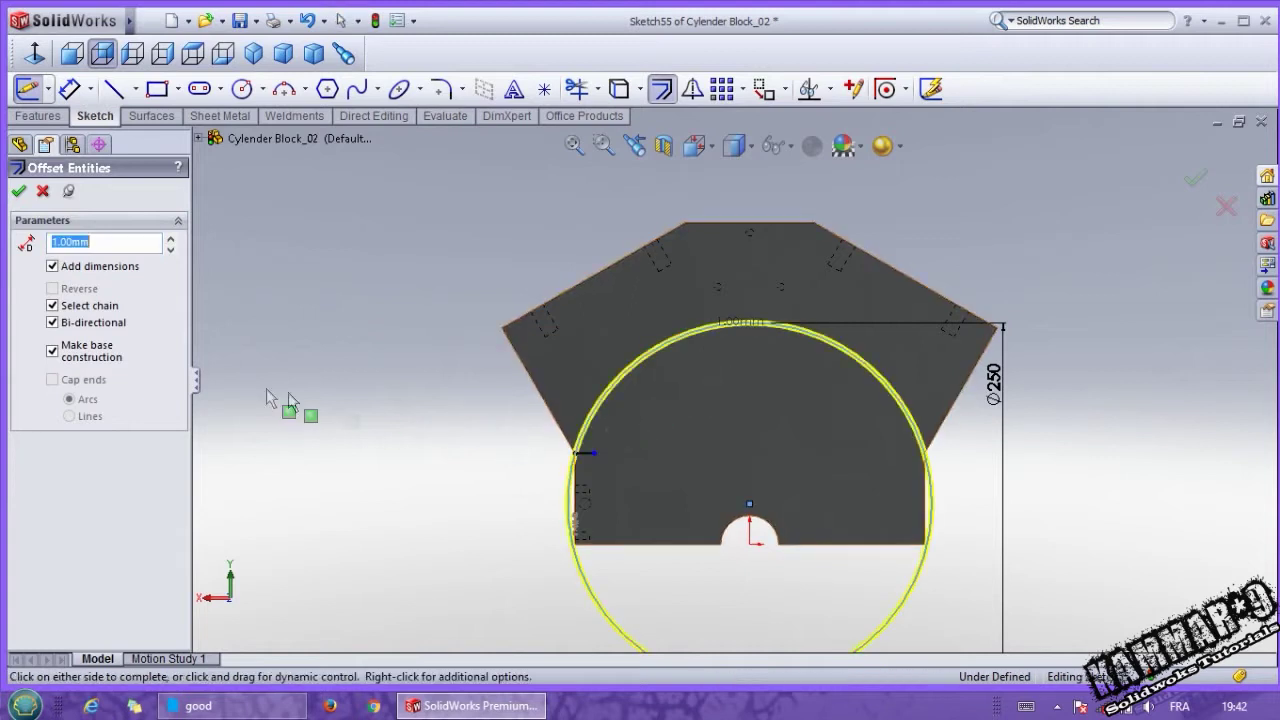
click(75, 344)
click(77, 322)
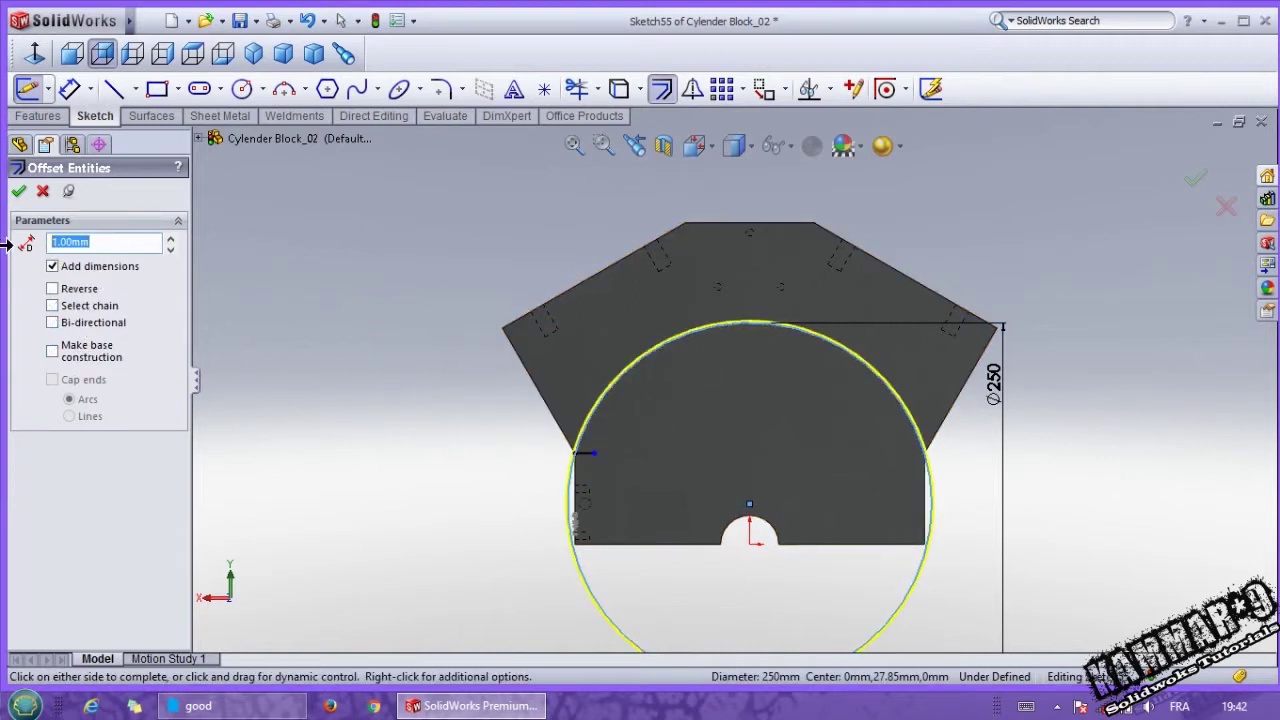
text(5)
key(Return)
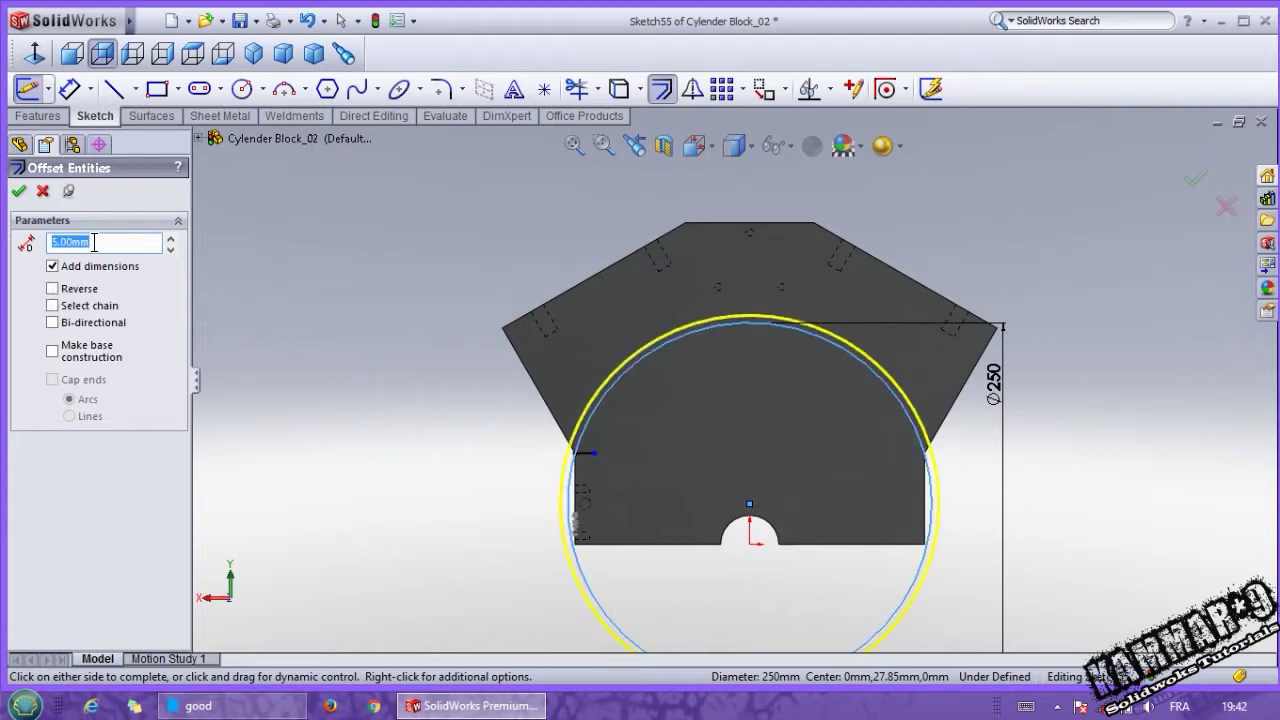
text(10)
key(Return)
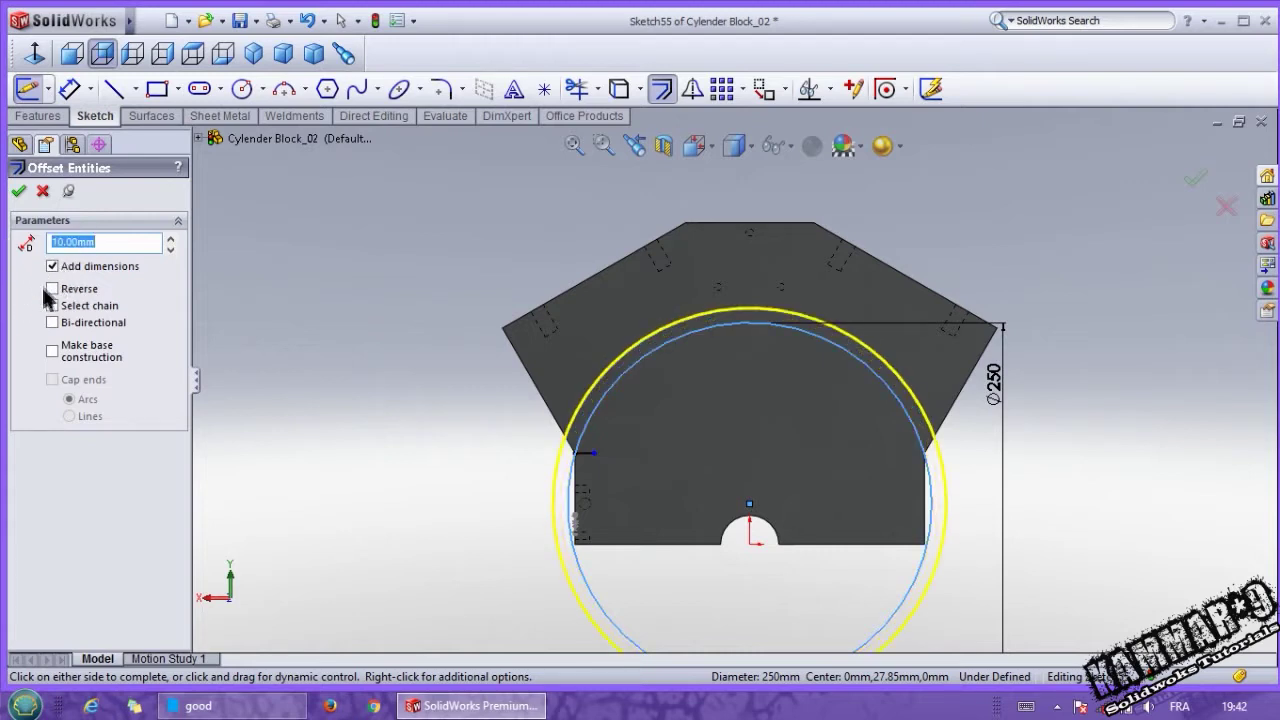
click(53, 289)
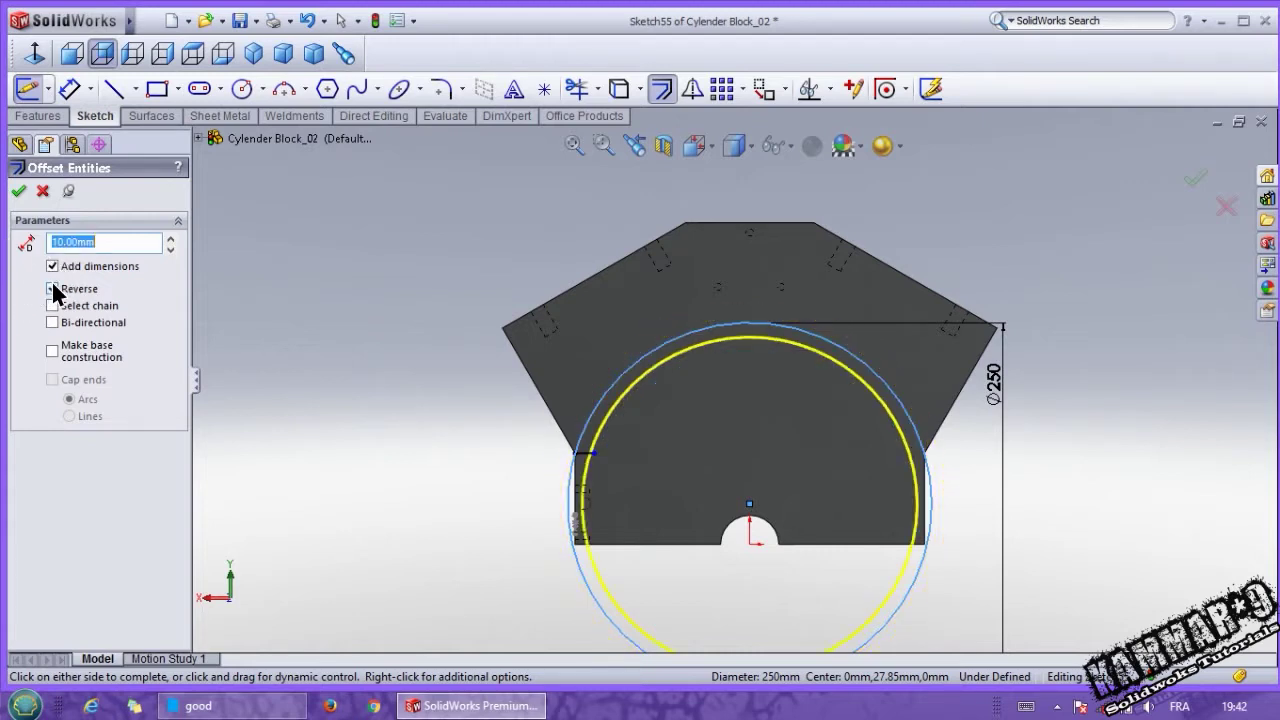
click(18, 191)
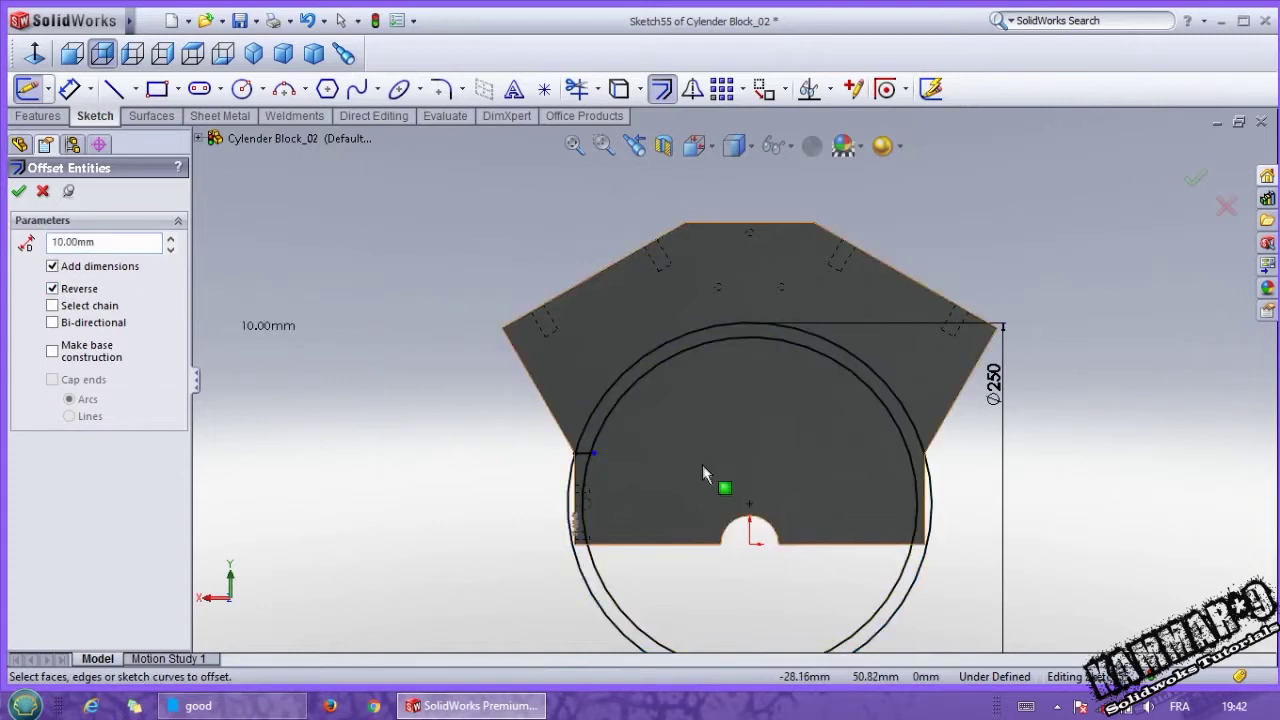
Step: Offset the left part edge and stretch the new line across to the outer circle
scroll(680, 468, down, 3)
scroll(580, 442, down, 1)
click(538, 437)
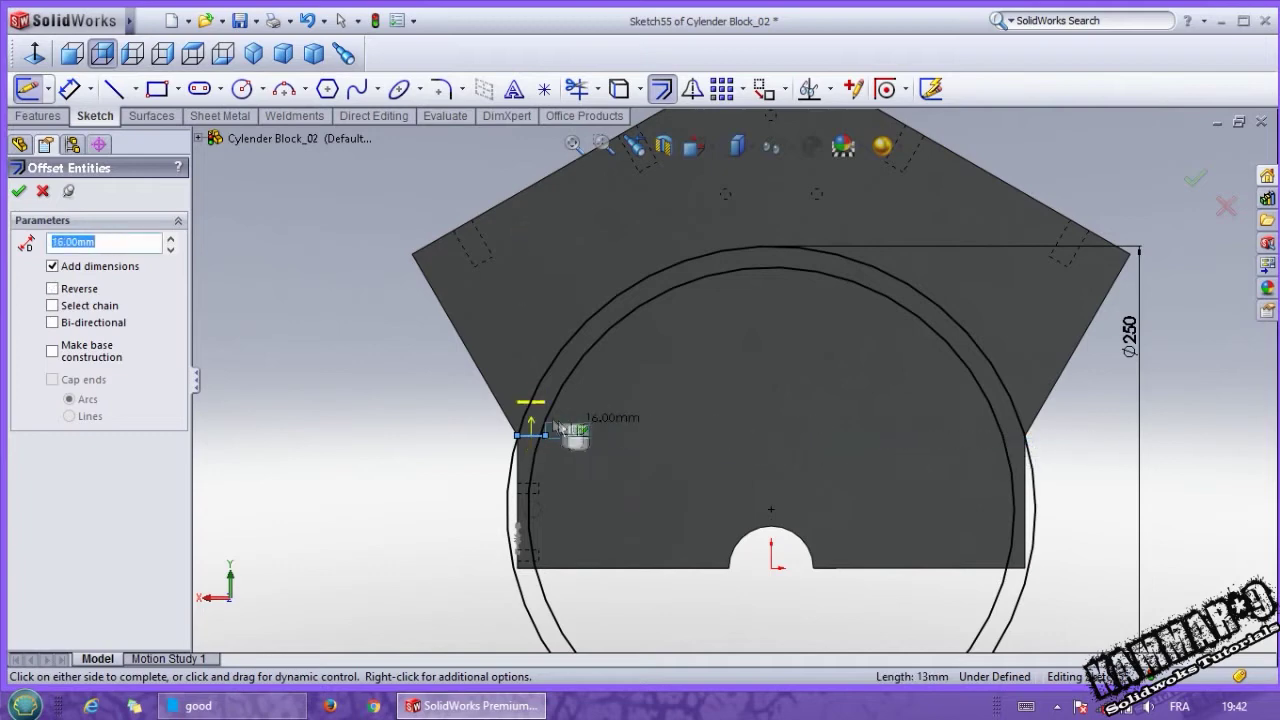
click(538, 440)
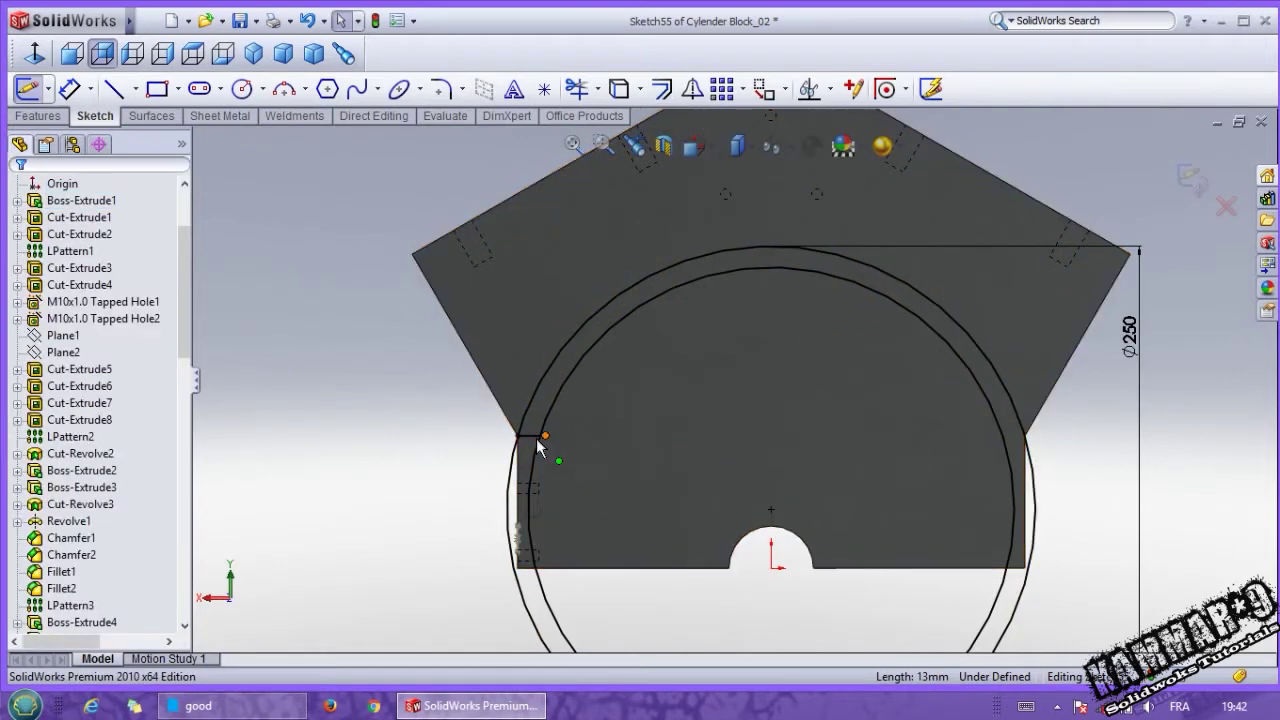
drag(544, 436, 1069, 480)
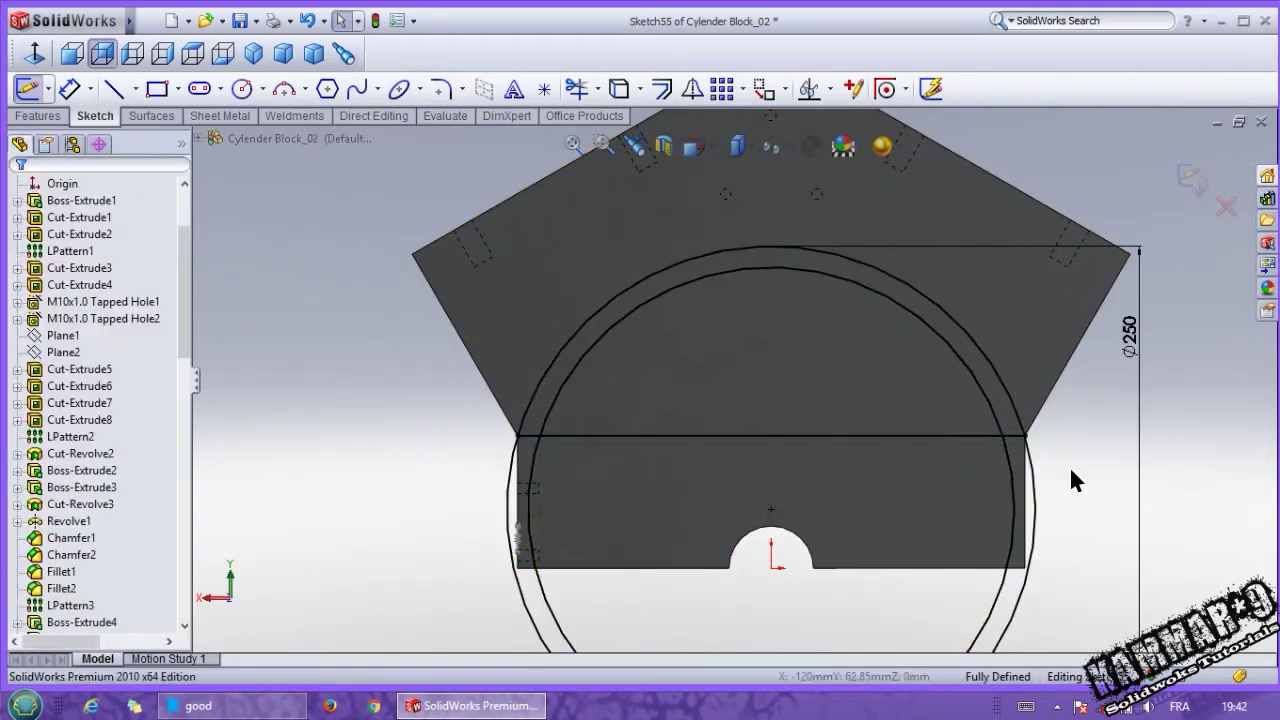
Step: Trim away the lower arcs and the line's middle, then delete the remaining ring arcs
click(576, 88)
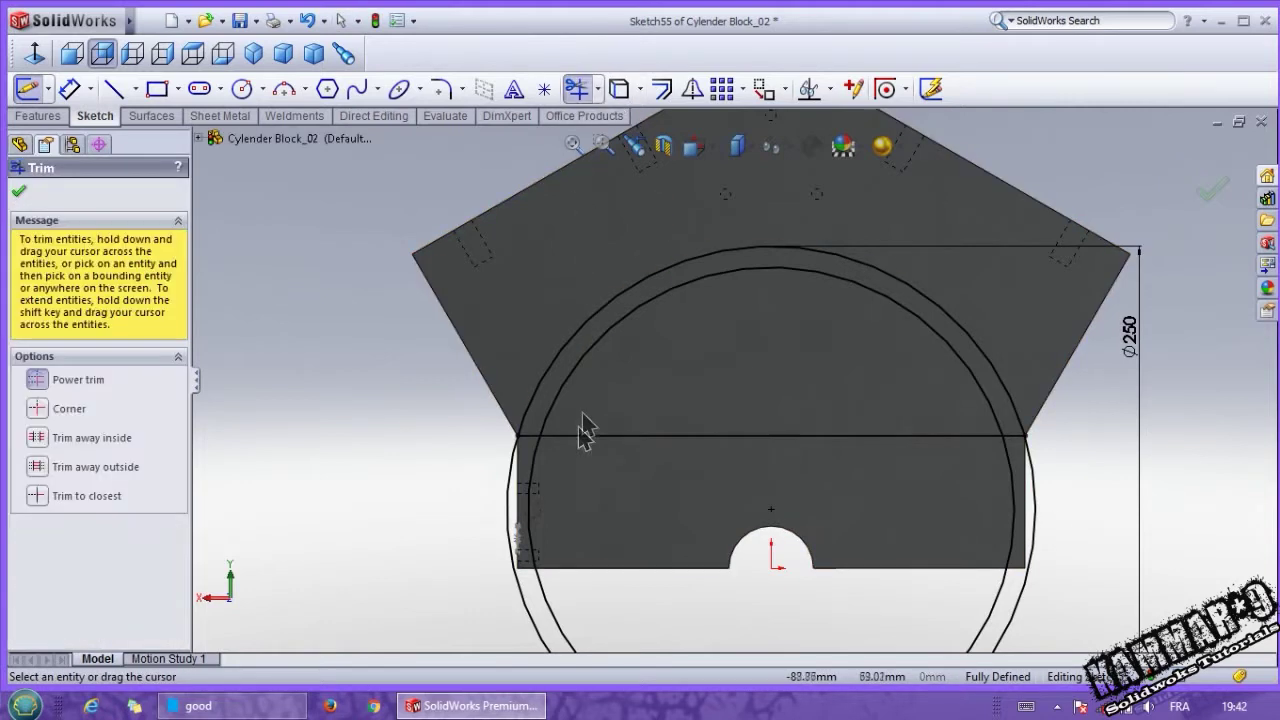
mouse_move(585, 435)
mouse_down()
mouse_move(400, 480)
mouse_move(577, 491)
mouse_move(794, 403)
mouse_up()
scroll(794, 403, up, 2)
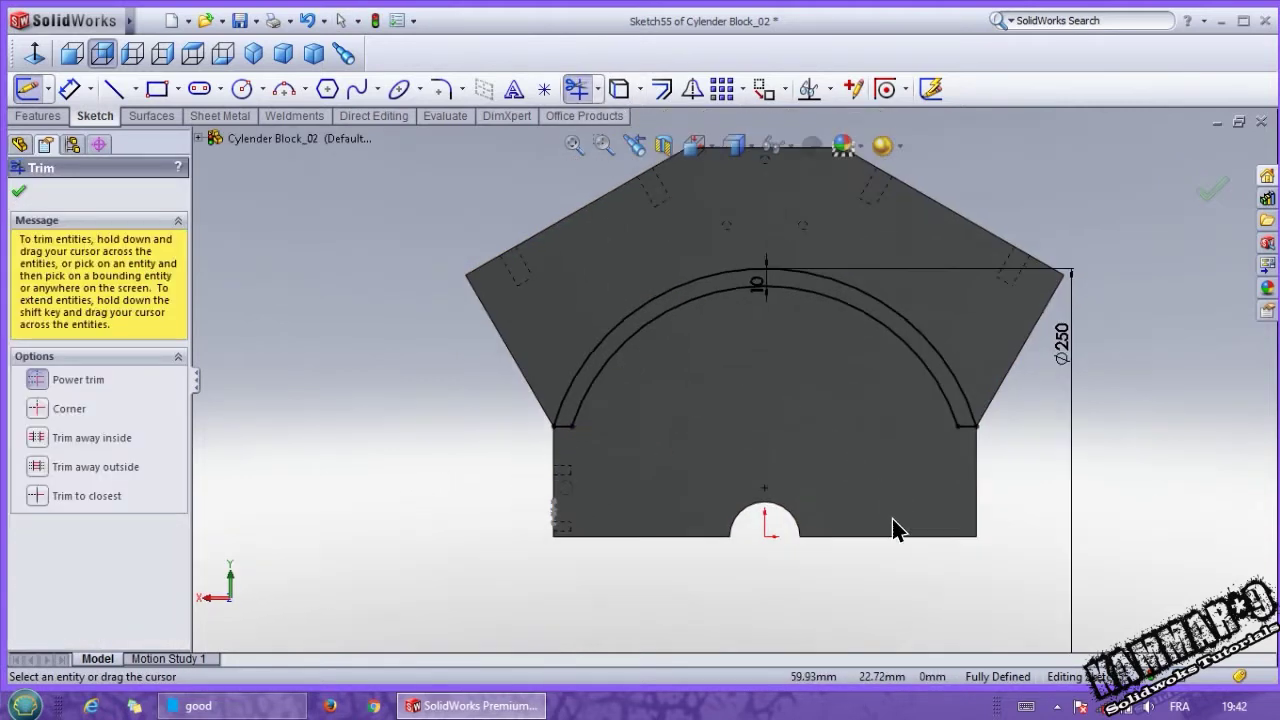
scroll(690, 420, up, 1)
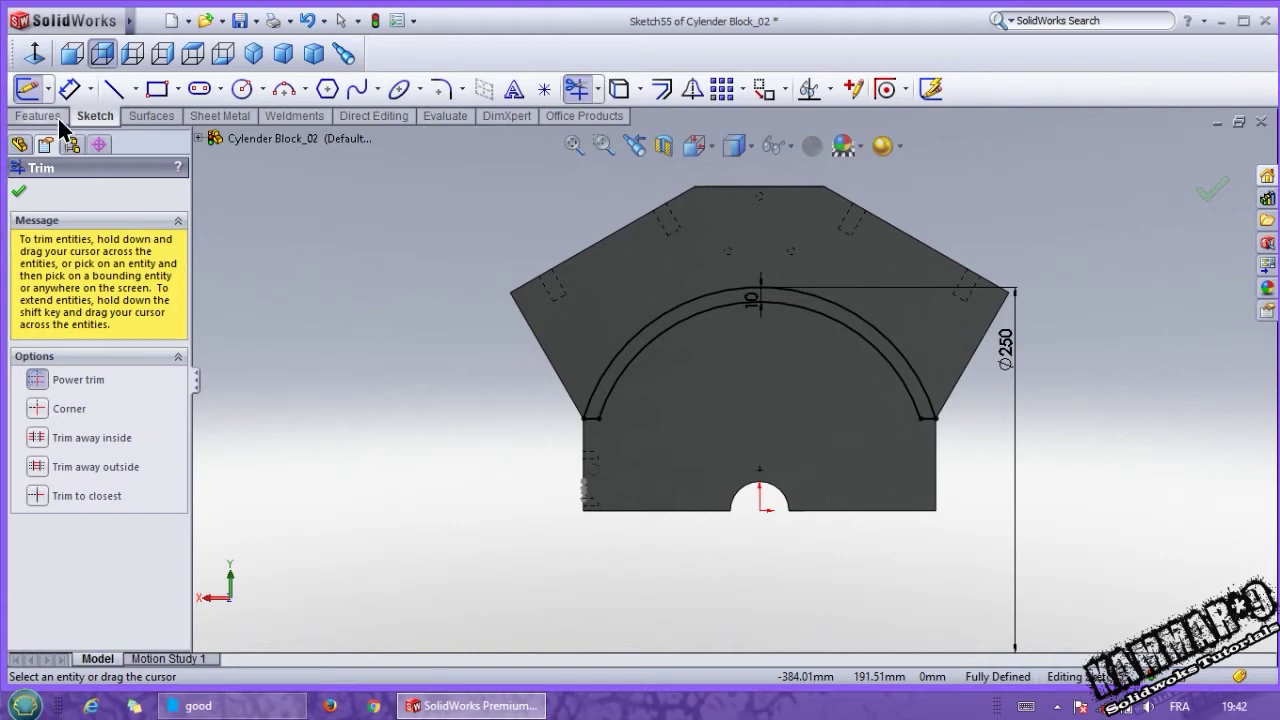
key(Escape)
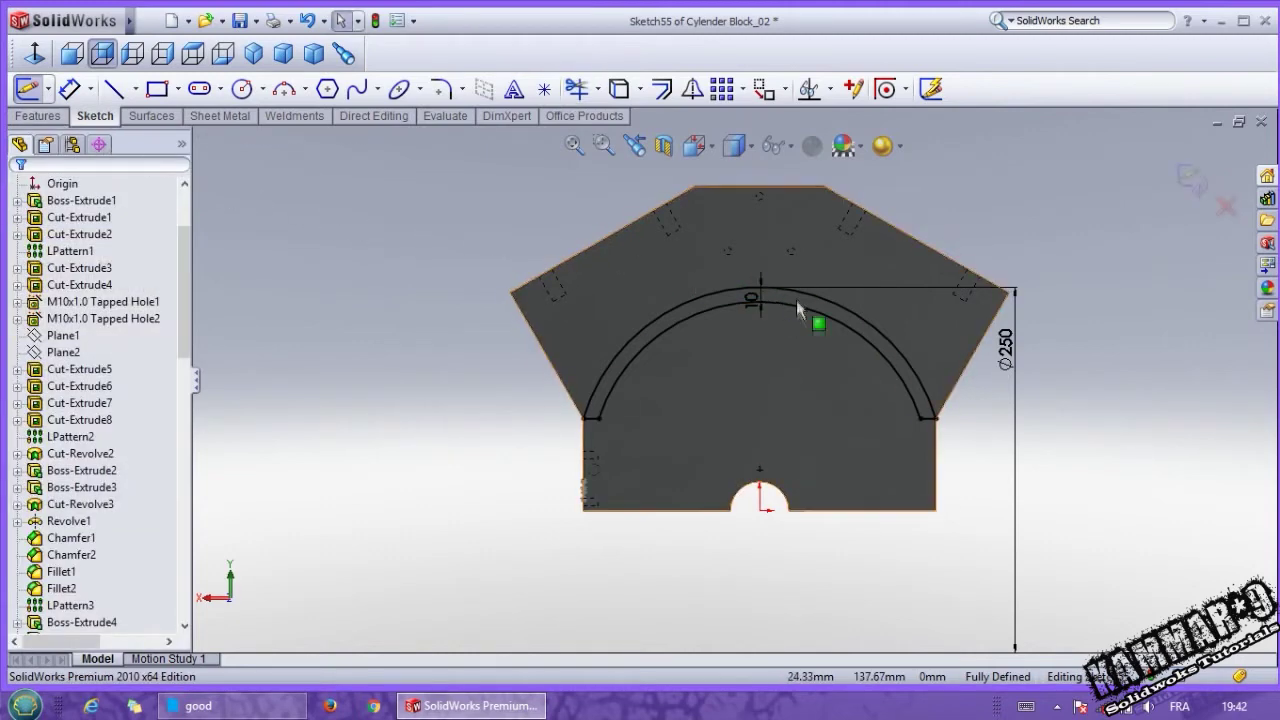
click(782, 312)
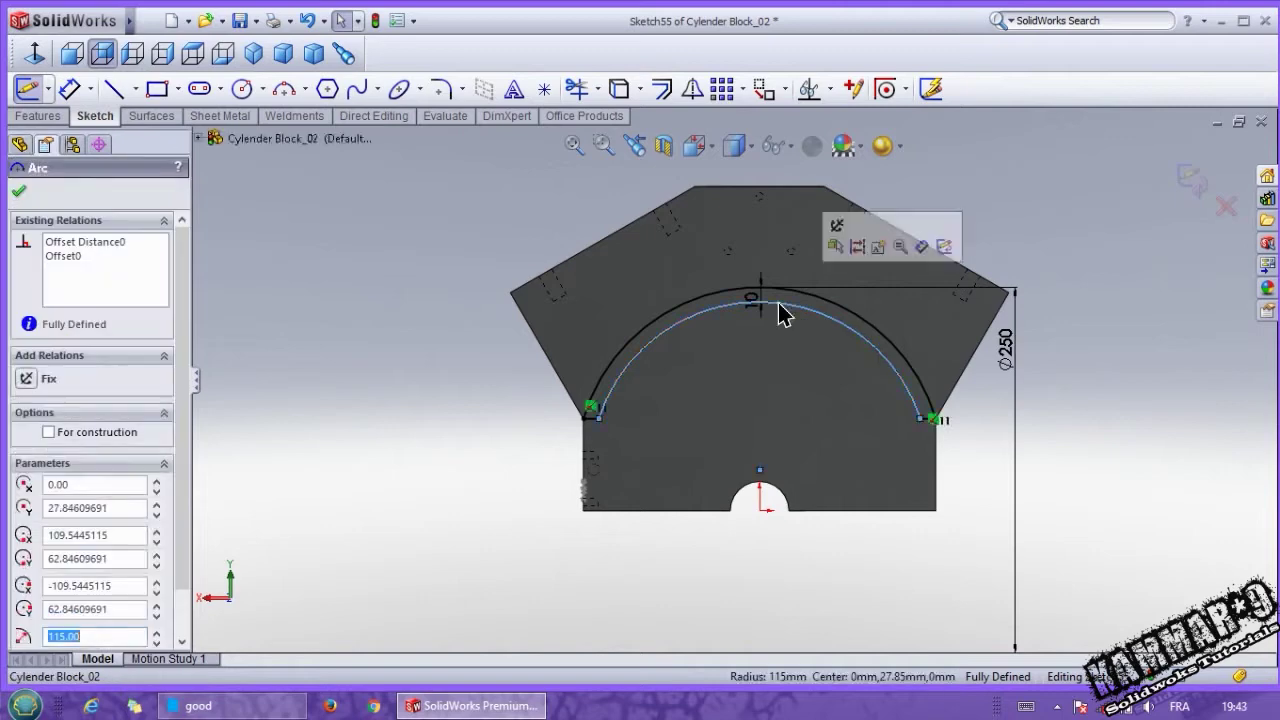
key(Delete)
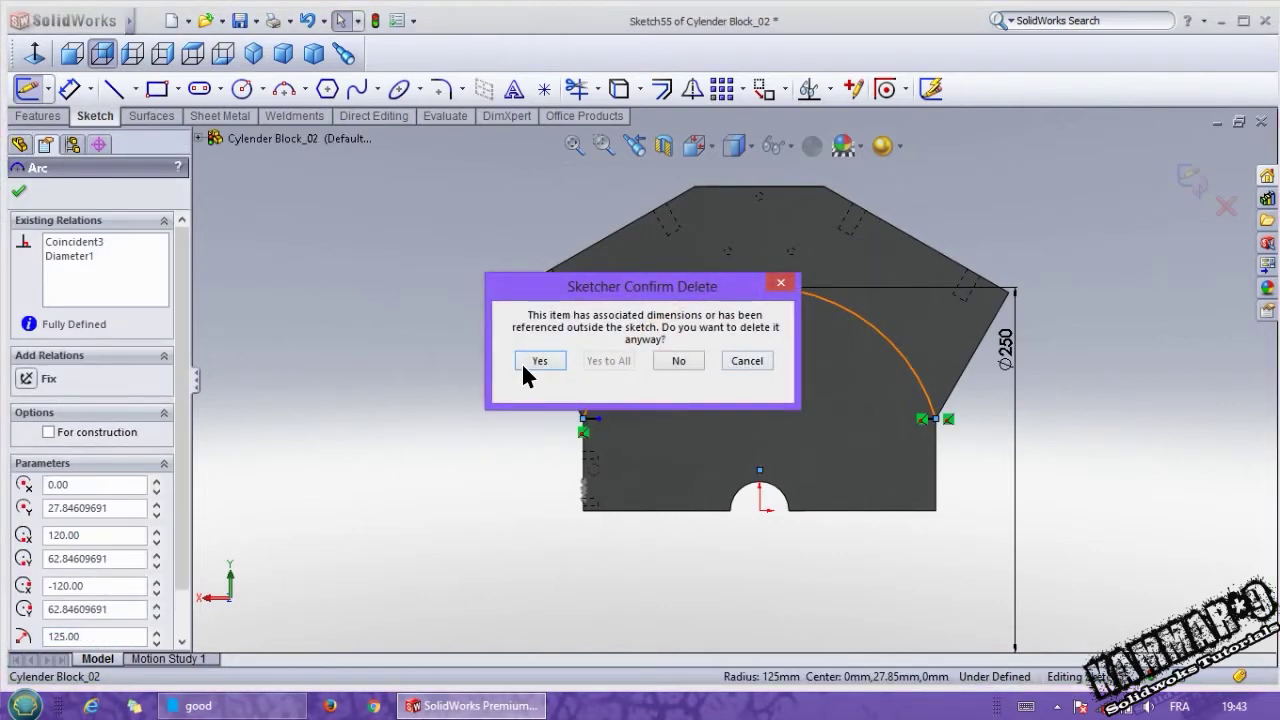
click(522, 361)
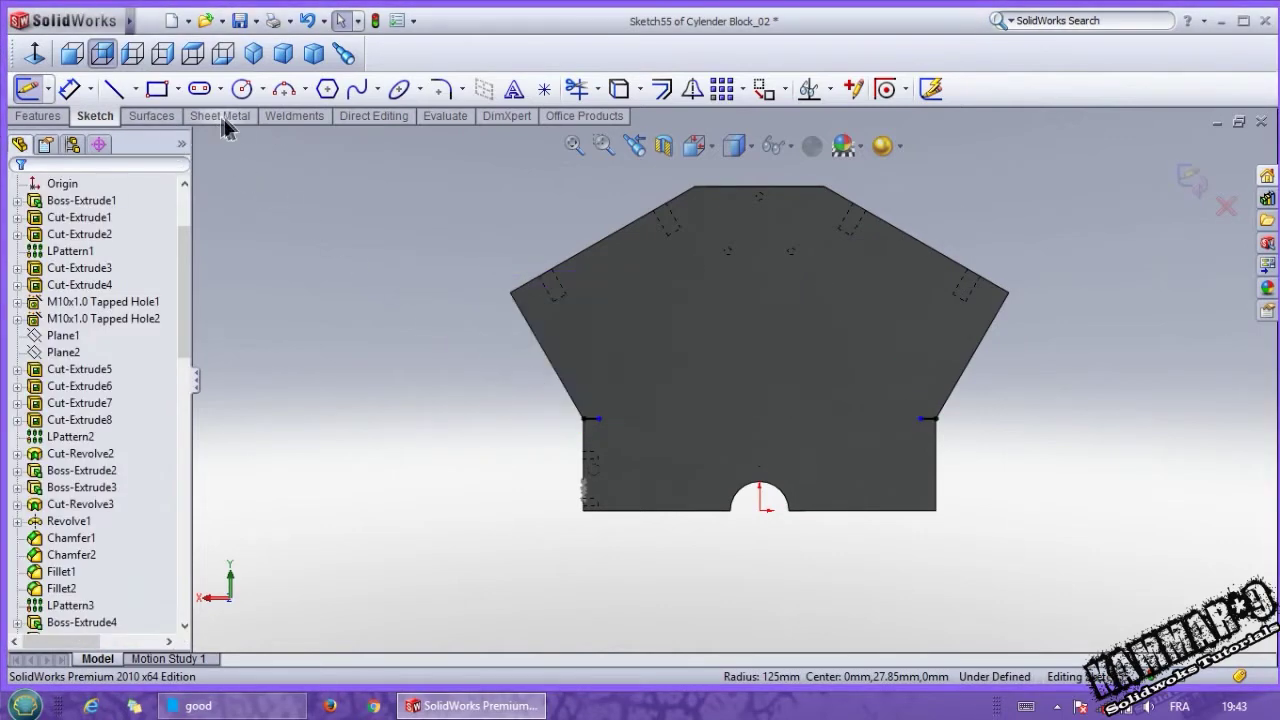
Step: Draw a three-point arc from the face's left corner to its right corner
click(284, 88)
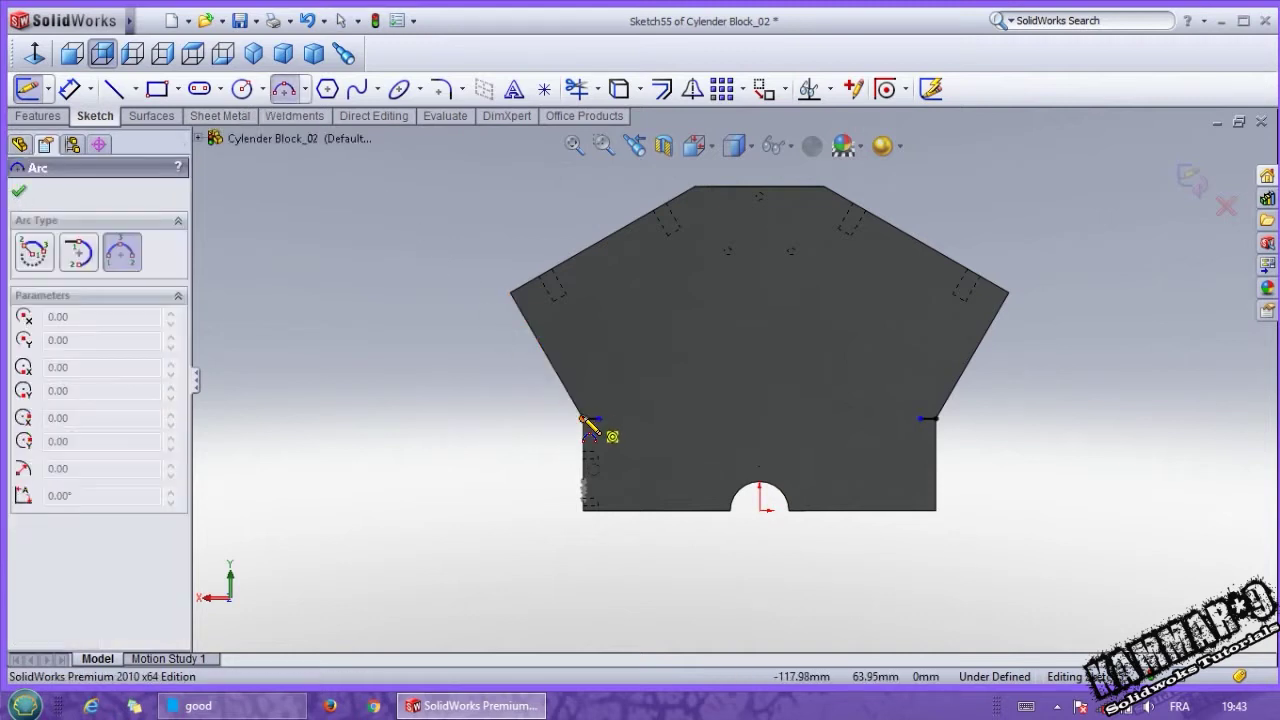
click(590, 419)
click(937, 420)
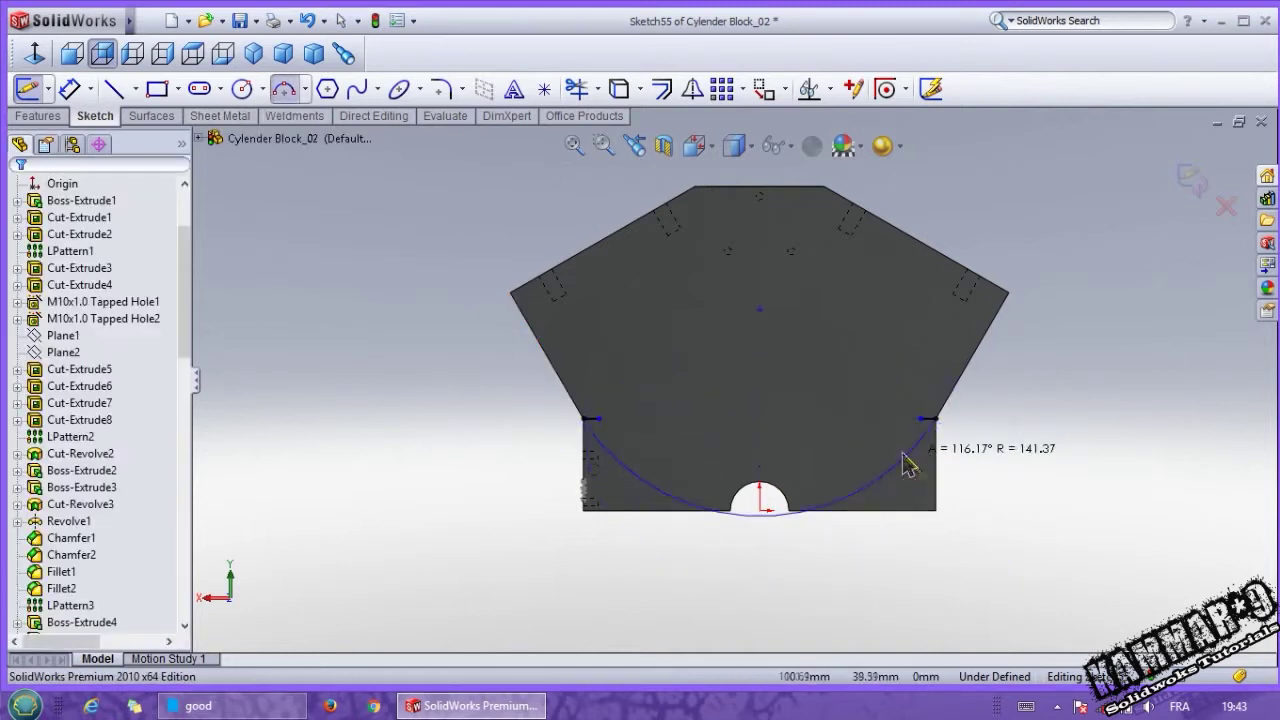
key(Escape)
click(284, 88)
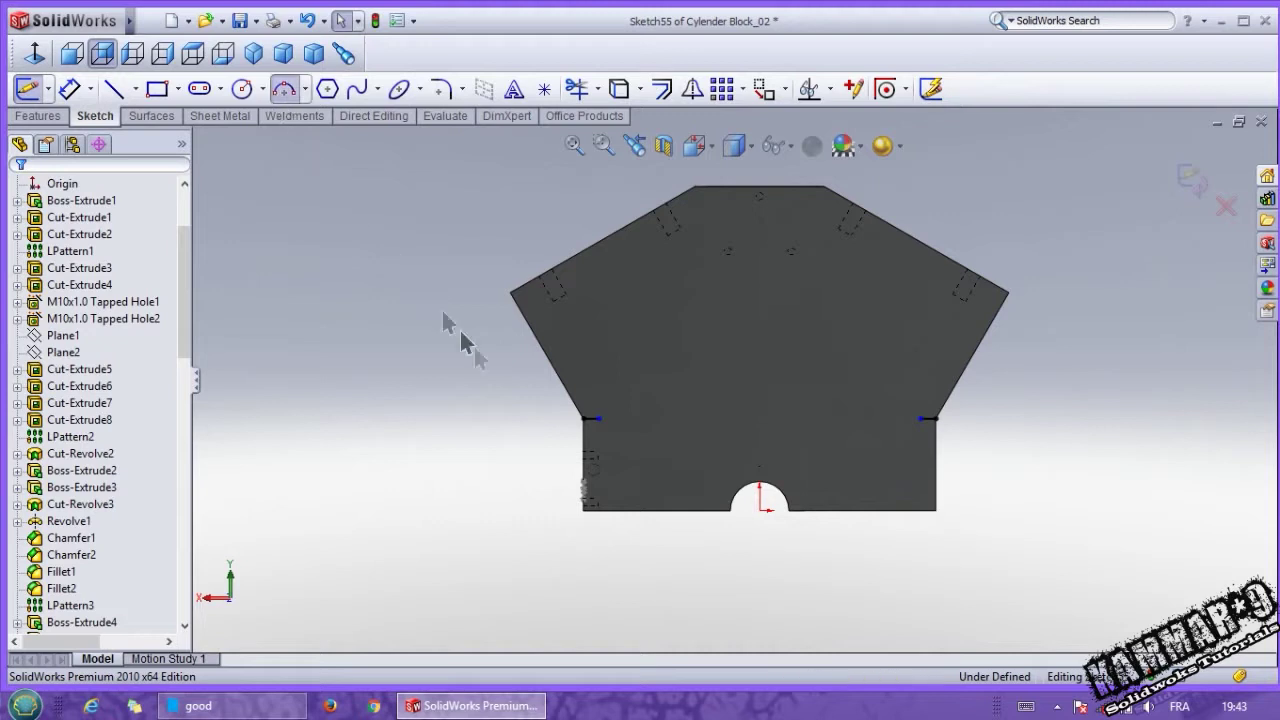
click(584, 420)
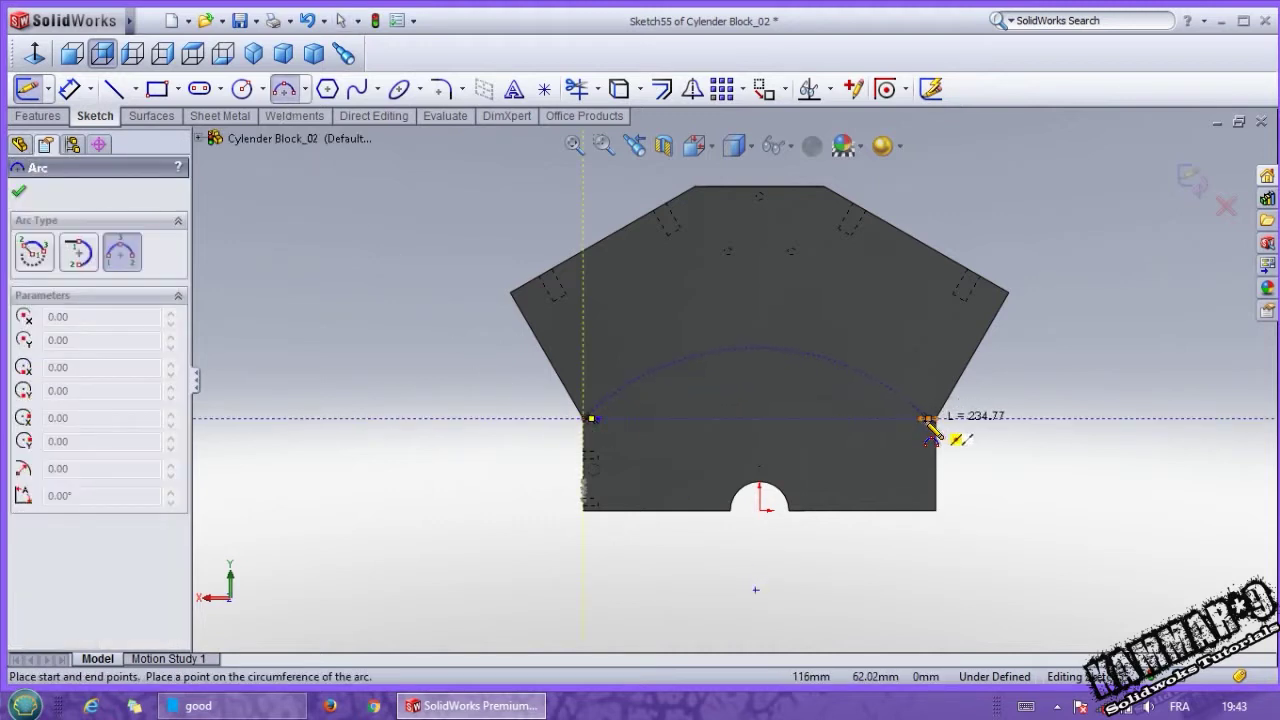
click(934, 419)
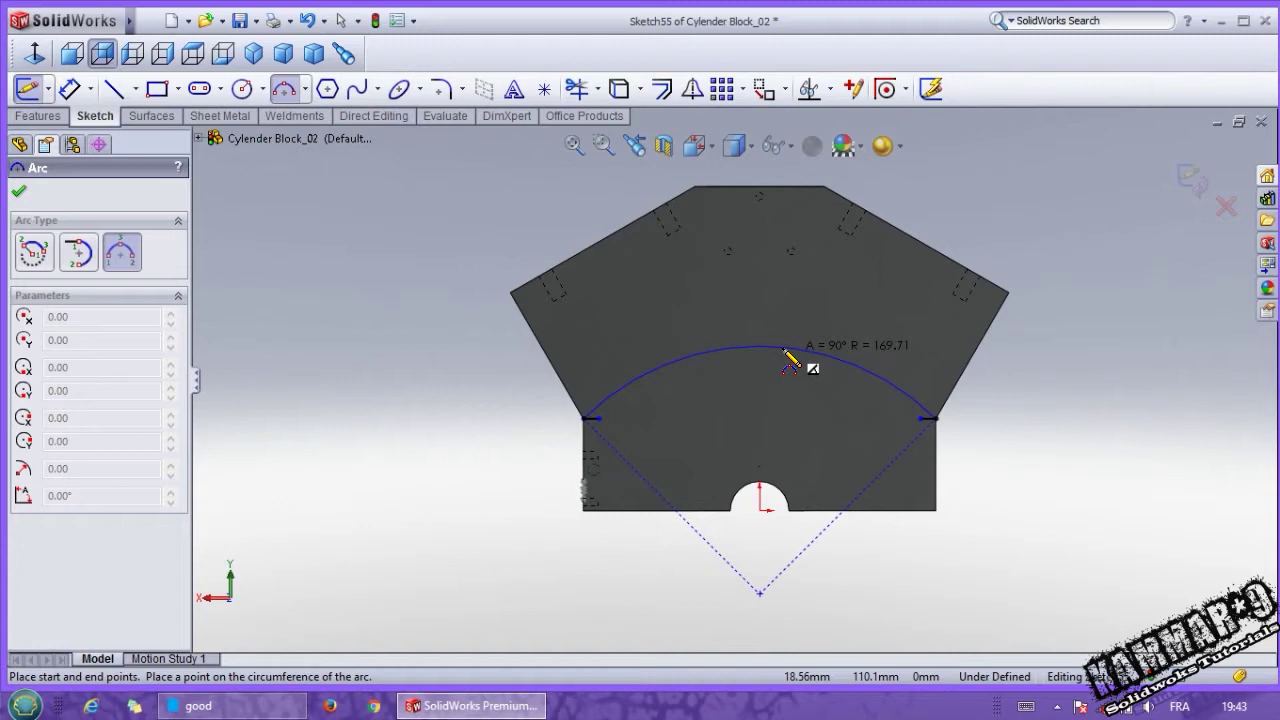
click(788, 357)
key(Escape)
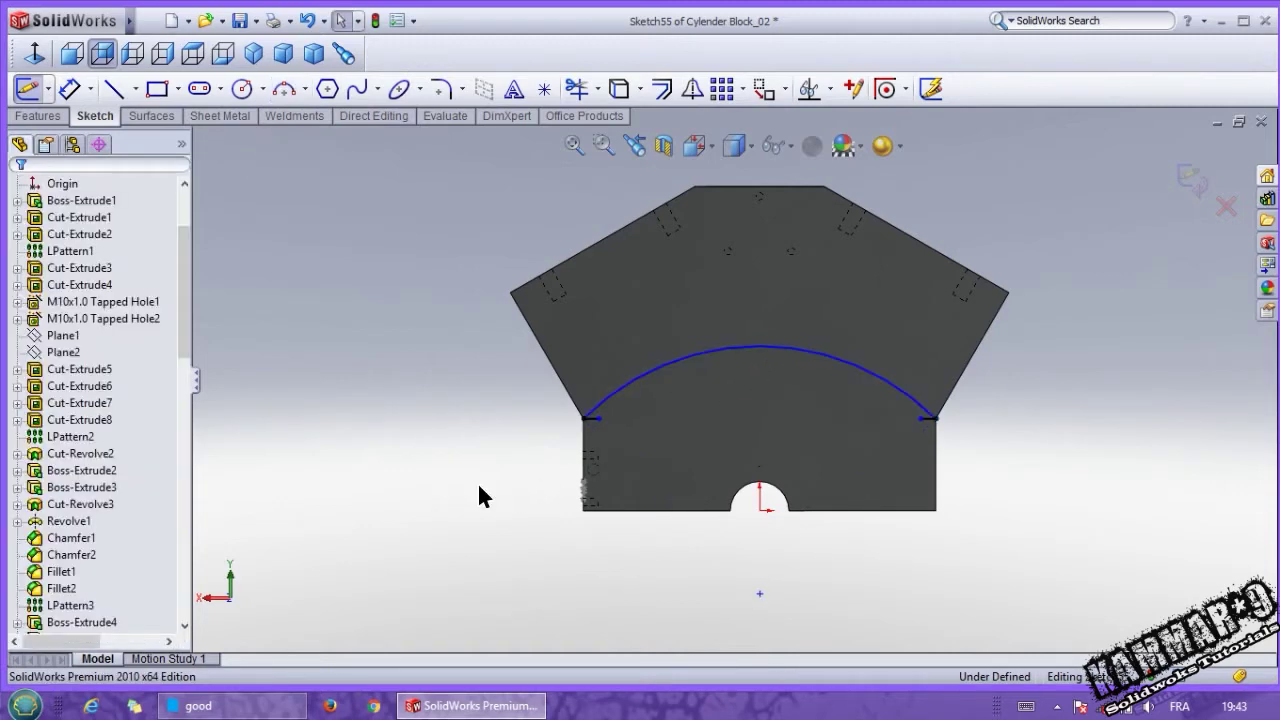
Step: Give the new arc a 170 mm radius dimension
right_drag(479, 487, 452, 376)
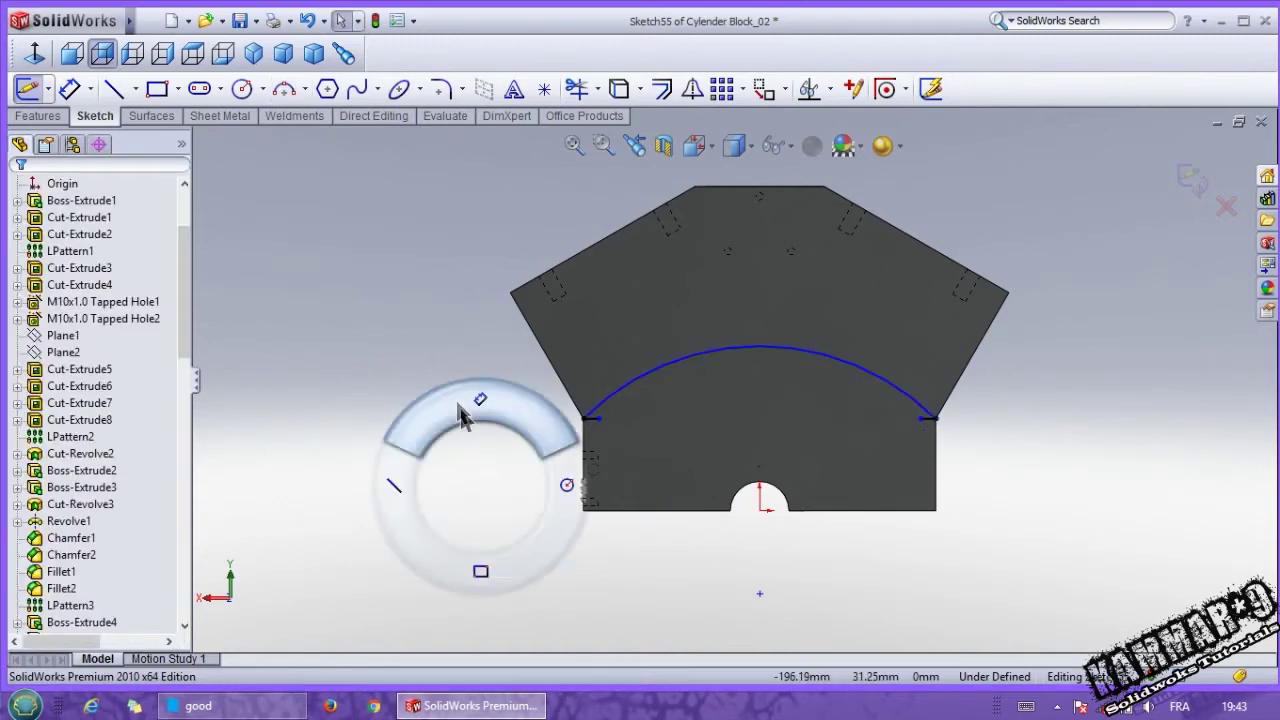
click(660, 372)
click(625, 322)
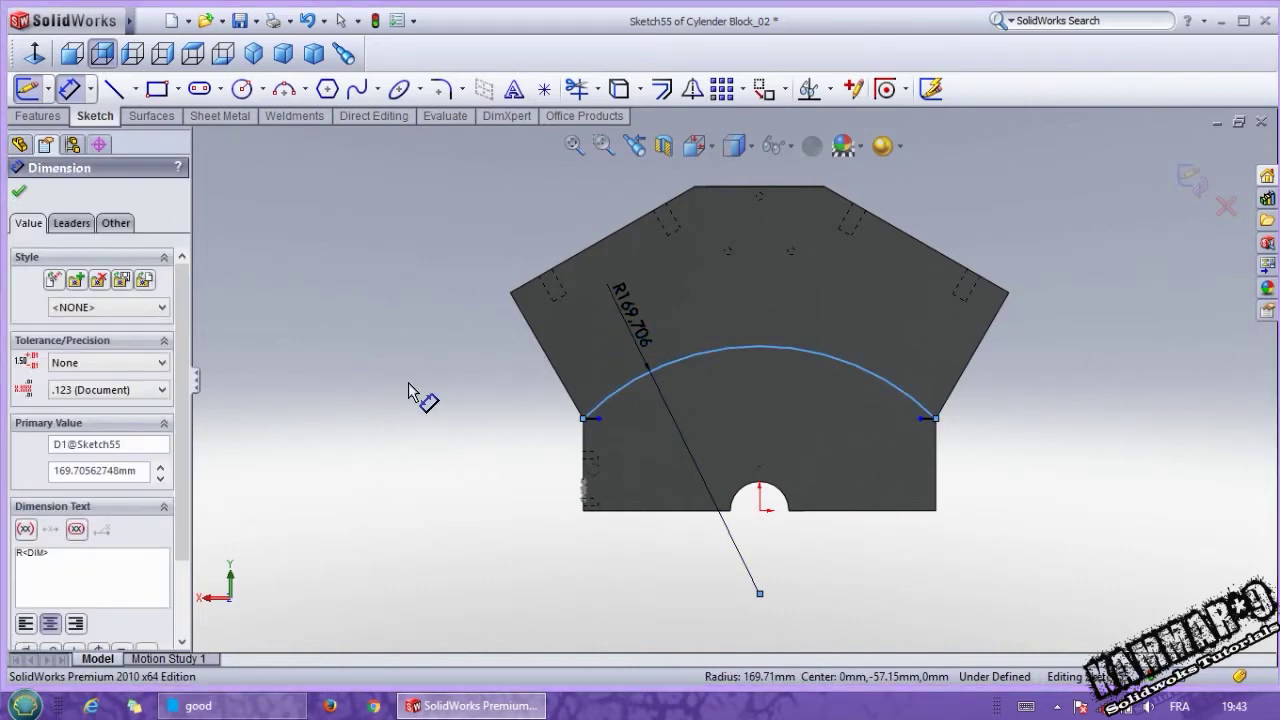
text(170)
key(Return)
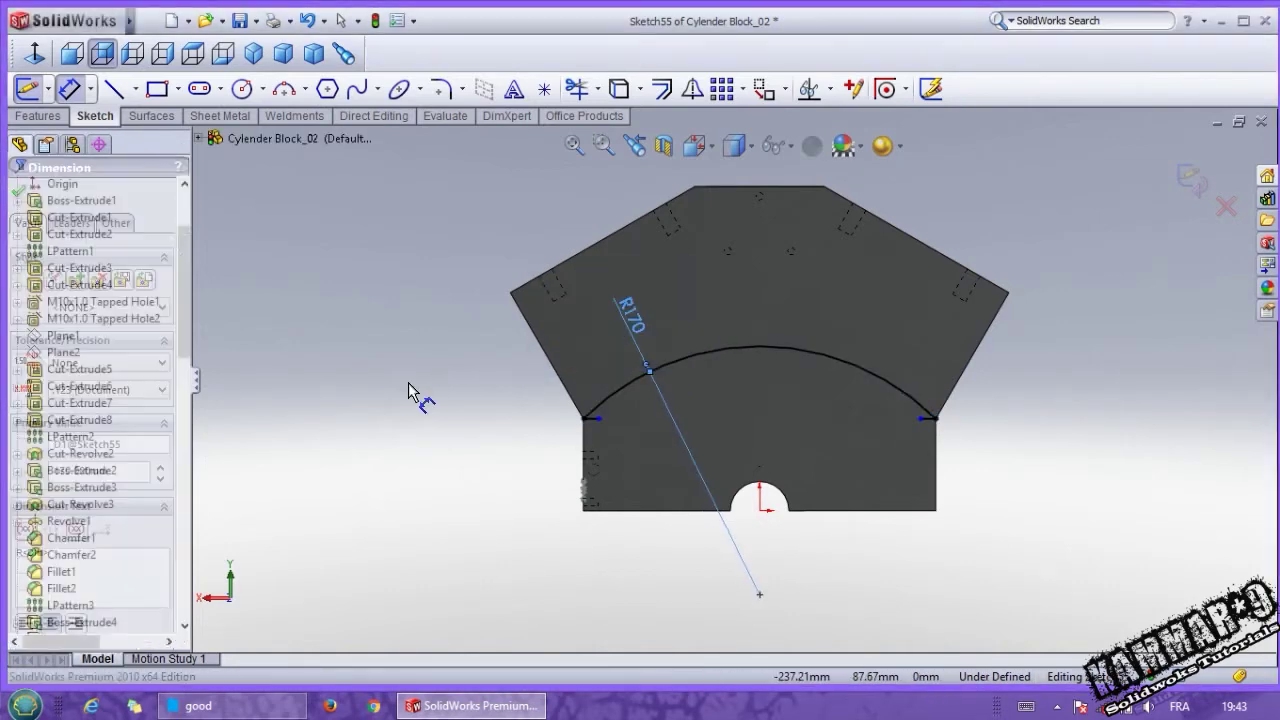
key(Escape)
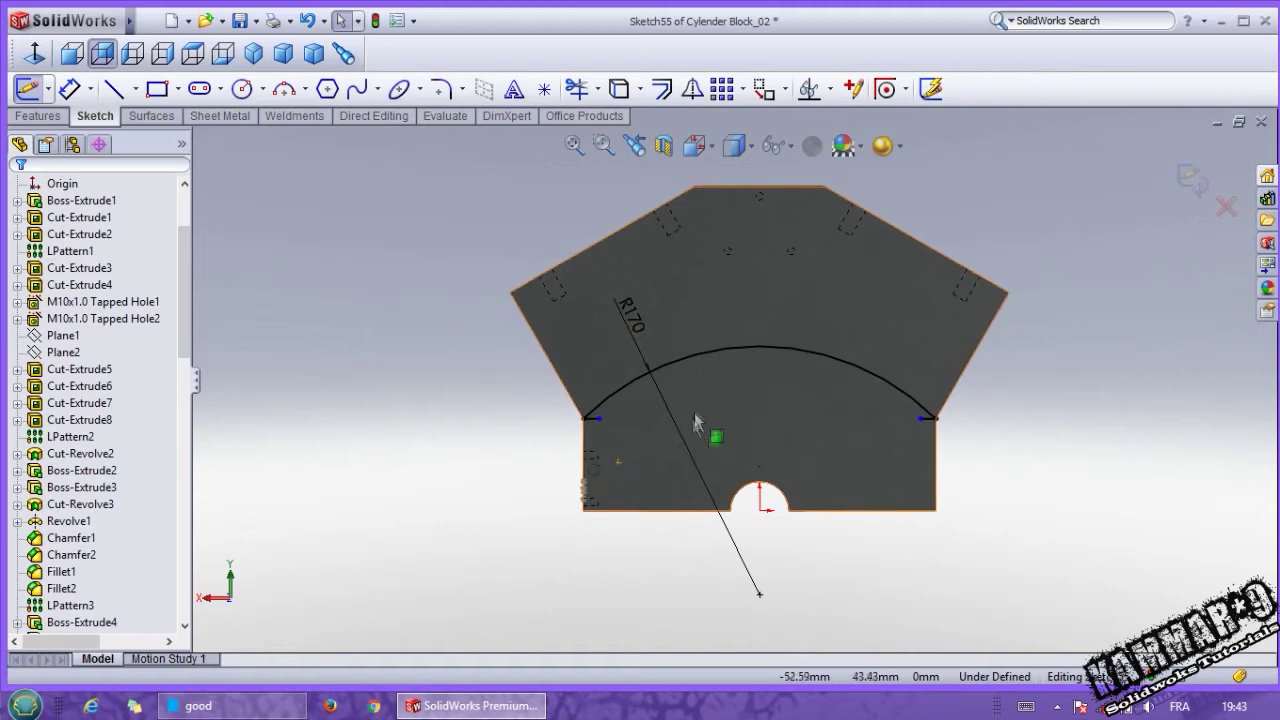
scroll(694, 420, down, 2)
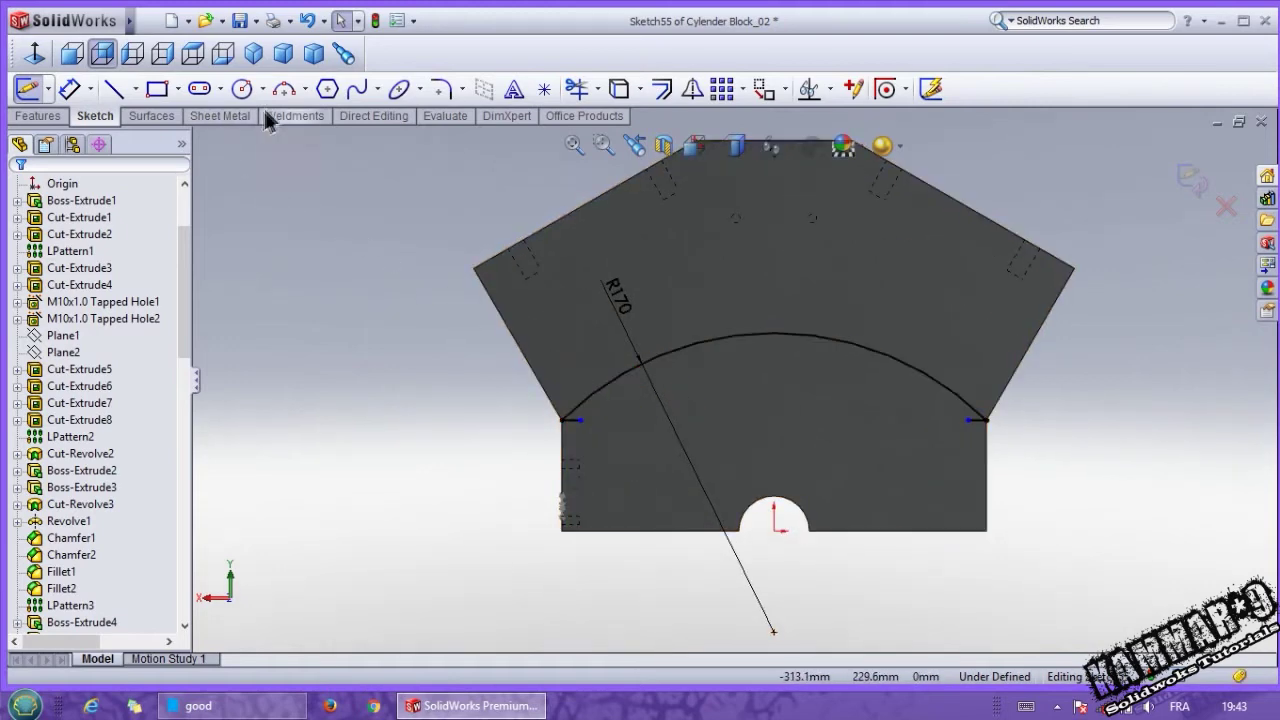
click(284, 89)
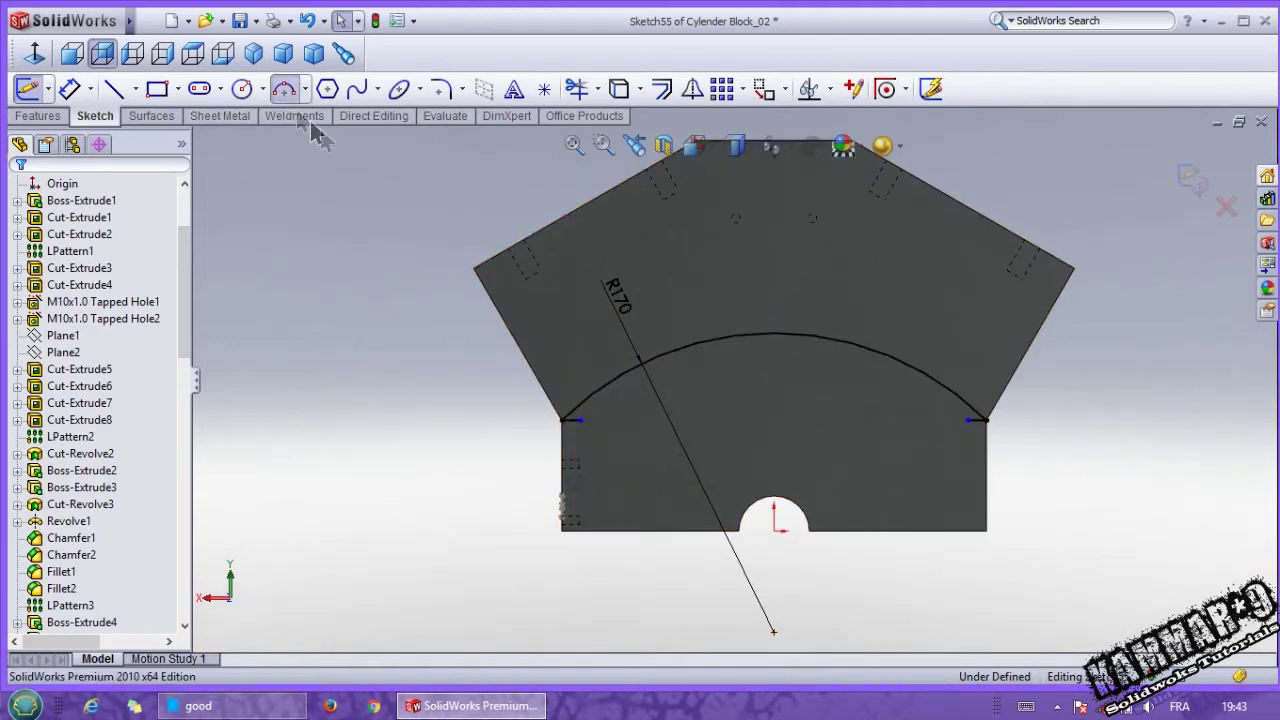
Step: Draw a second corner-to-corner arc just inside the first and dimension its radius to 170 mm
click(580, 420)
click(968, 420)
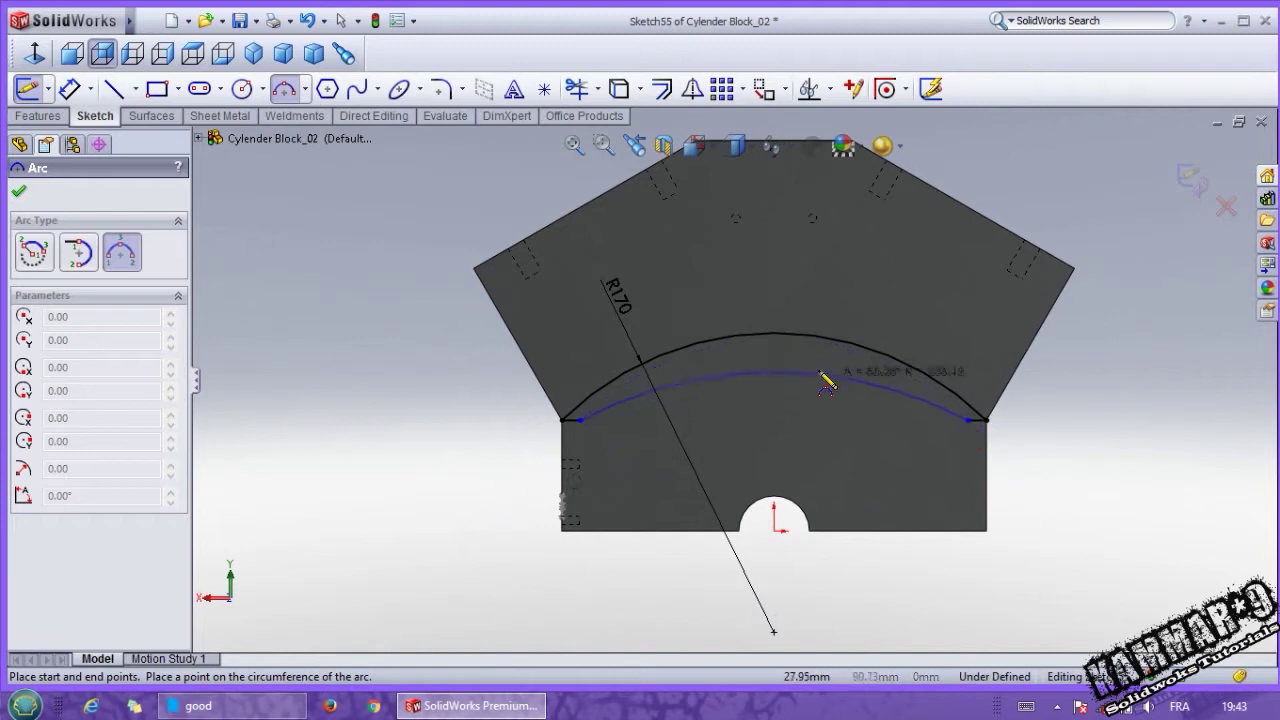
click(808, 351)
key(d)
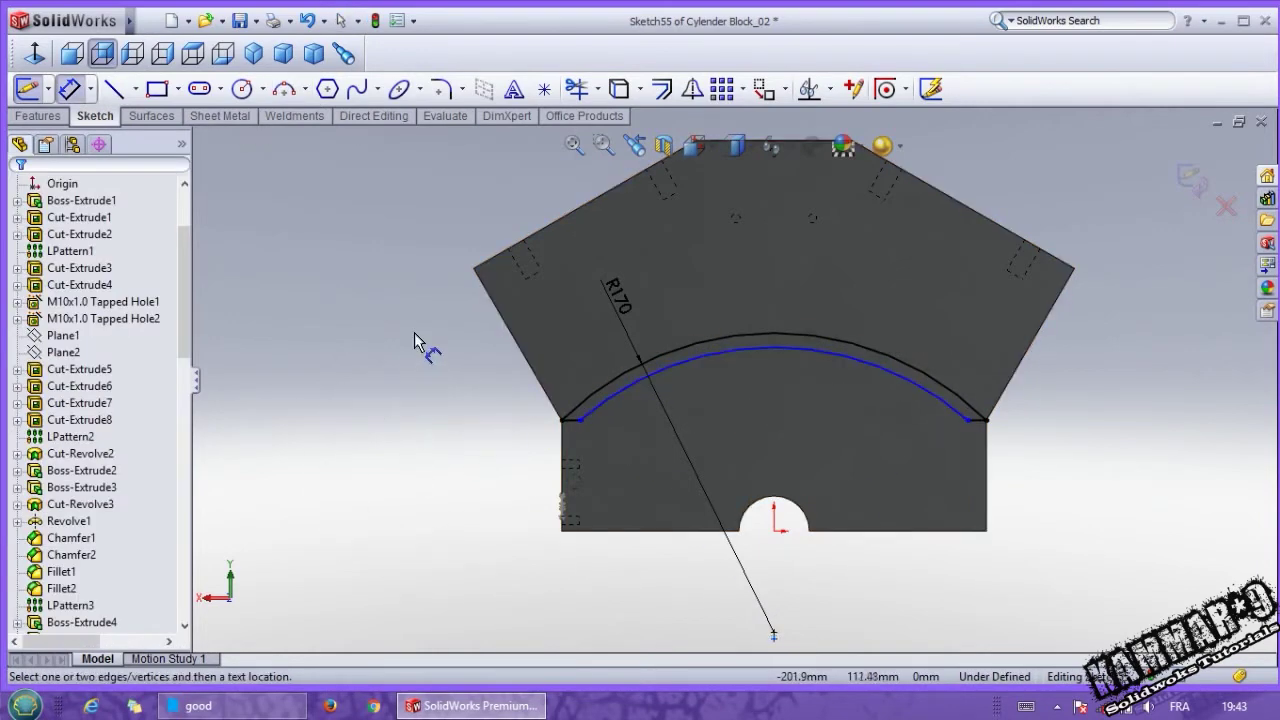
click(710, 353)
click(772, 298)
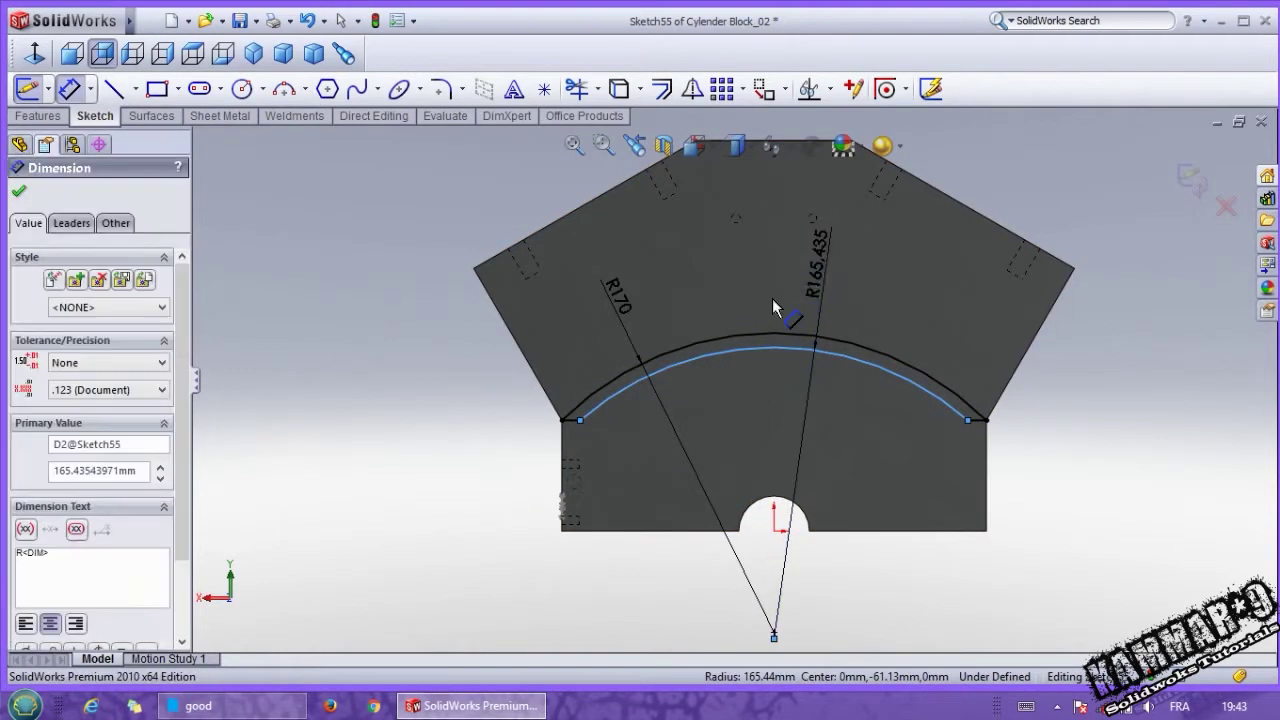
text(170)
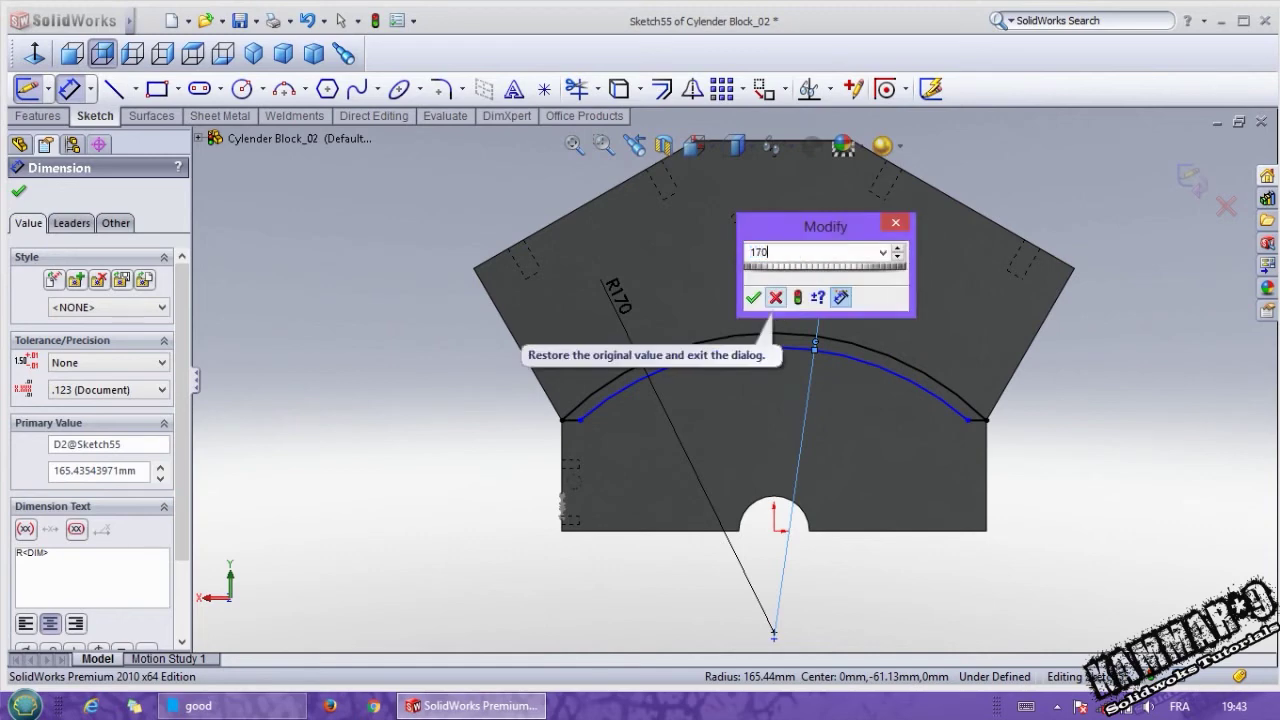
key(Return)
key(Escape)
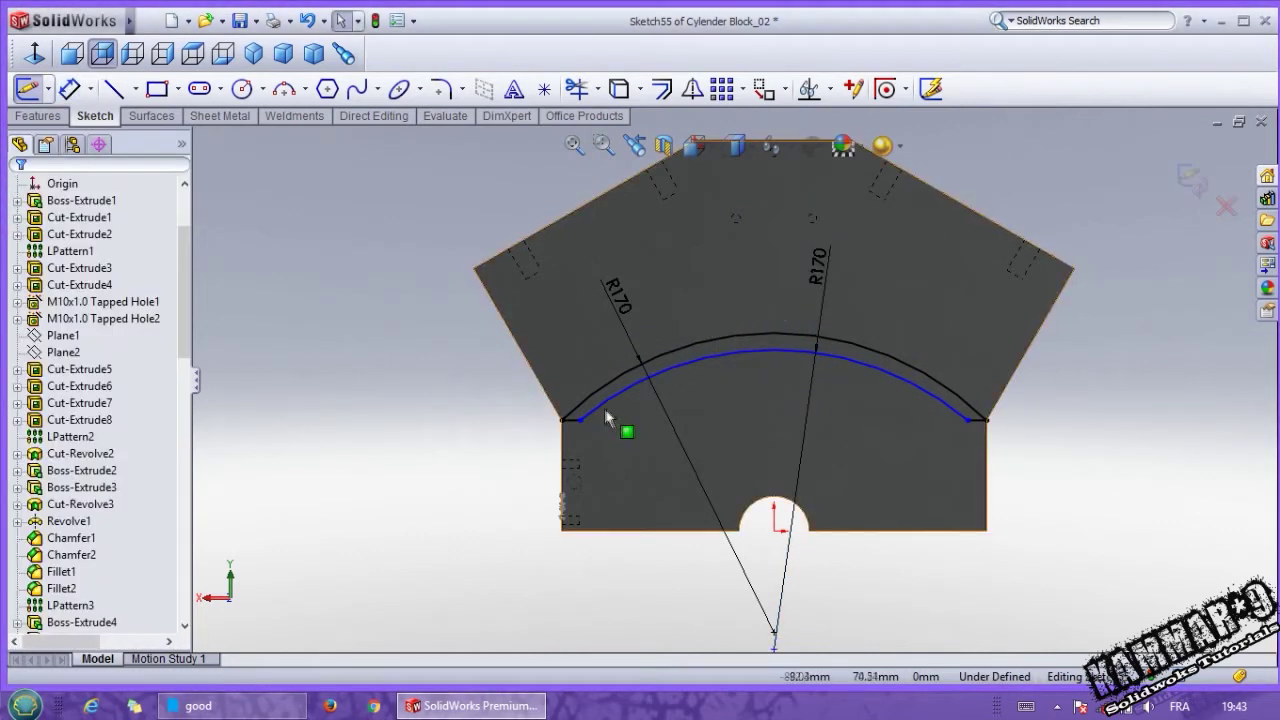
scroll(594, 425, down, 2)
Step: Dimension both short end lines to 10 mm, fully defining the sketch
key(Return)
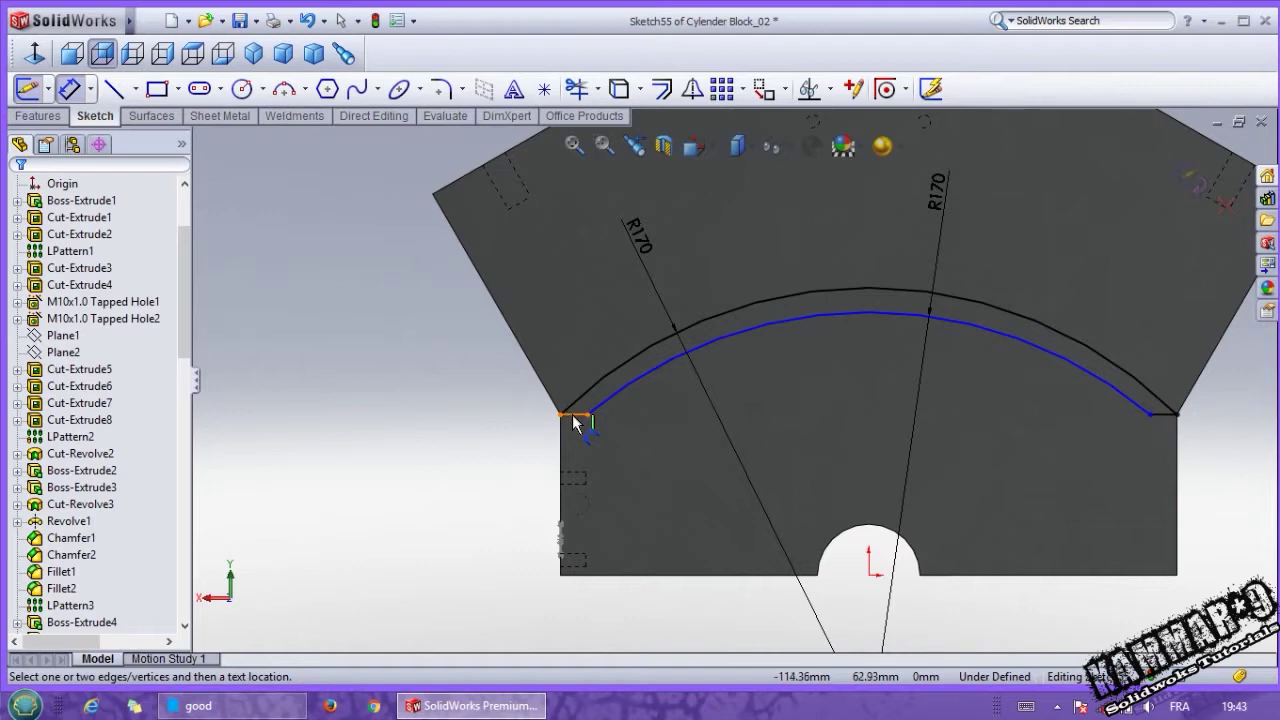
click(575, 414)
click(570, 444)
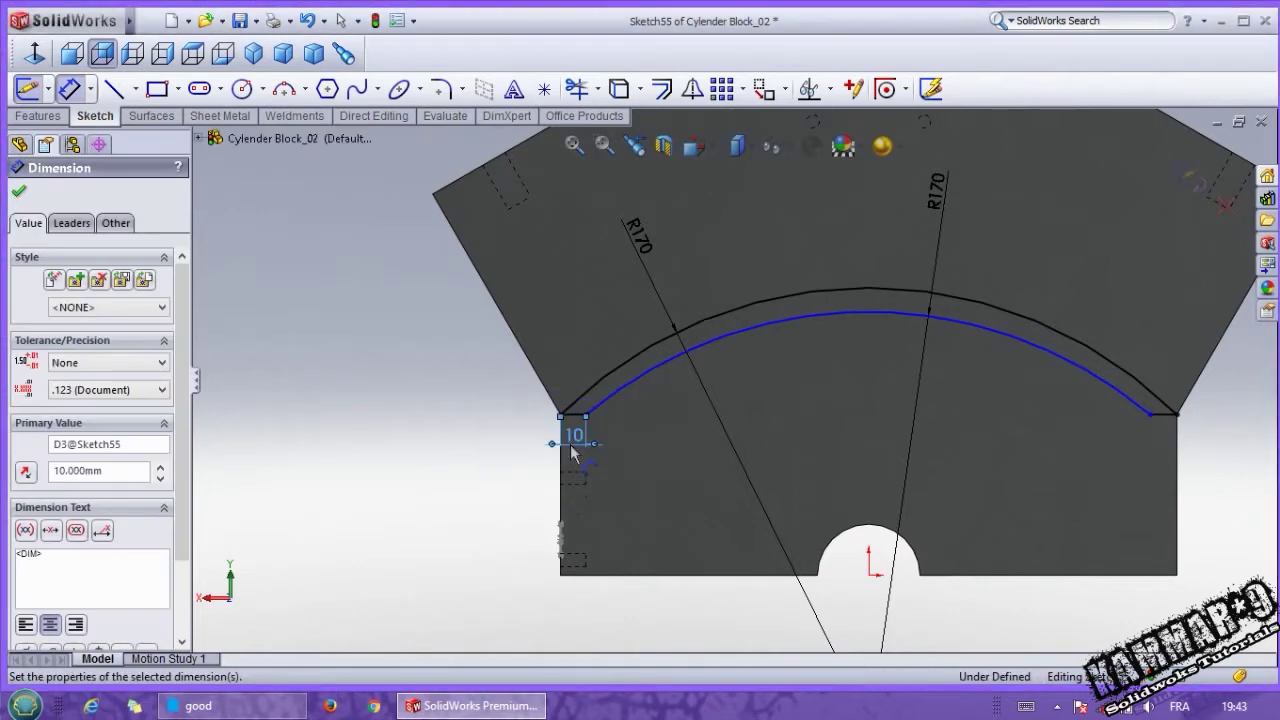
click(1163, 414)
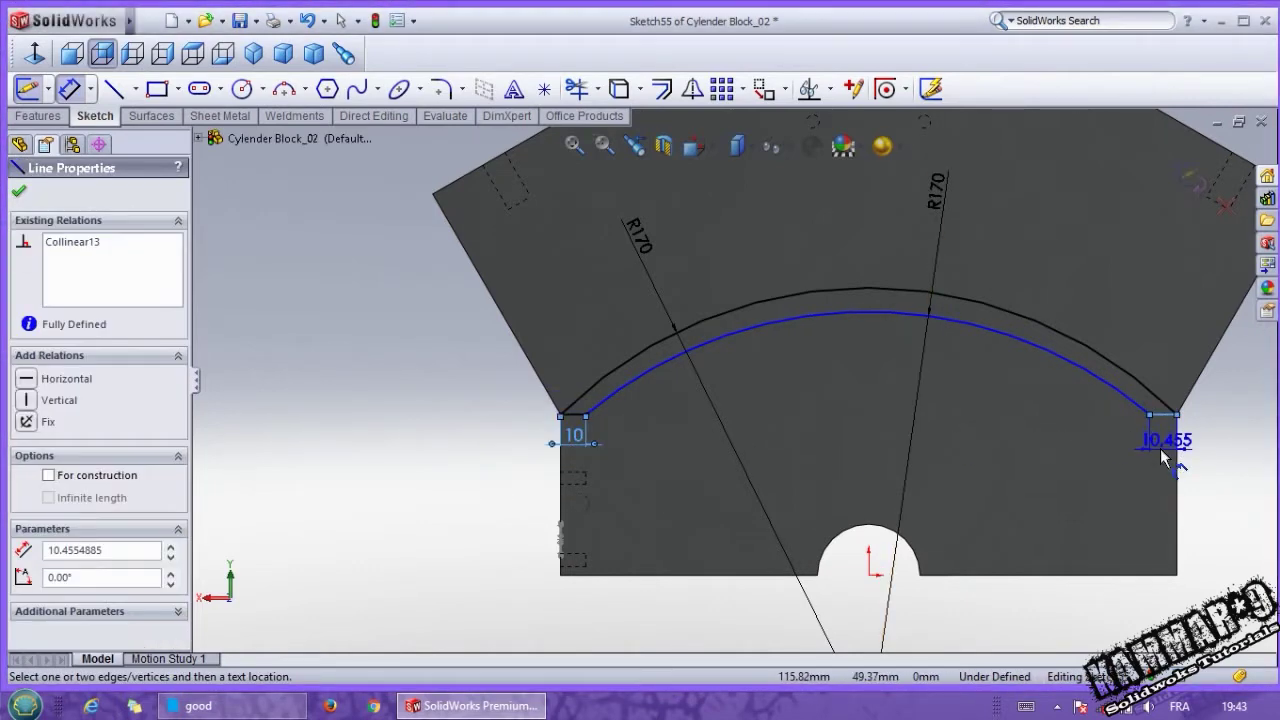
click(1163, 459)
text(10)
key(Return)
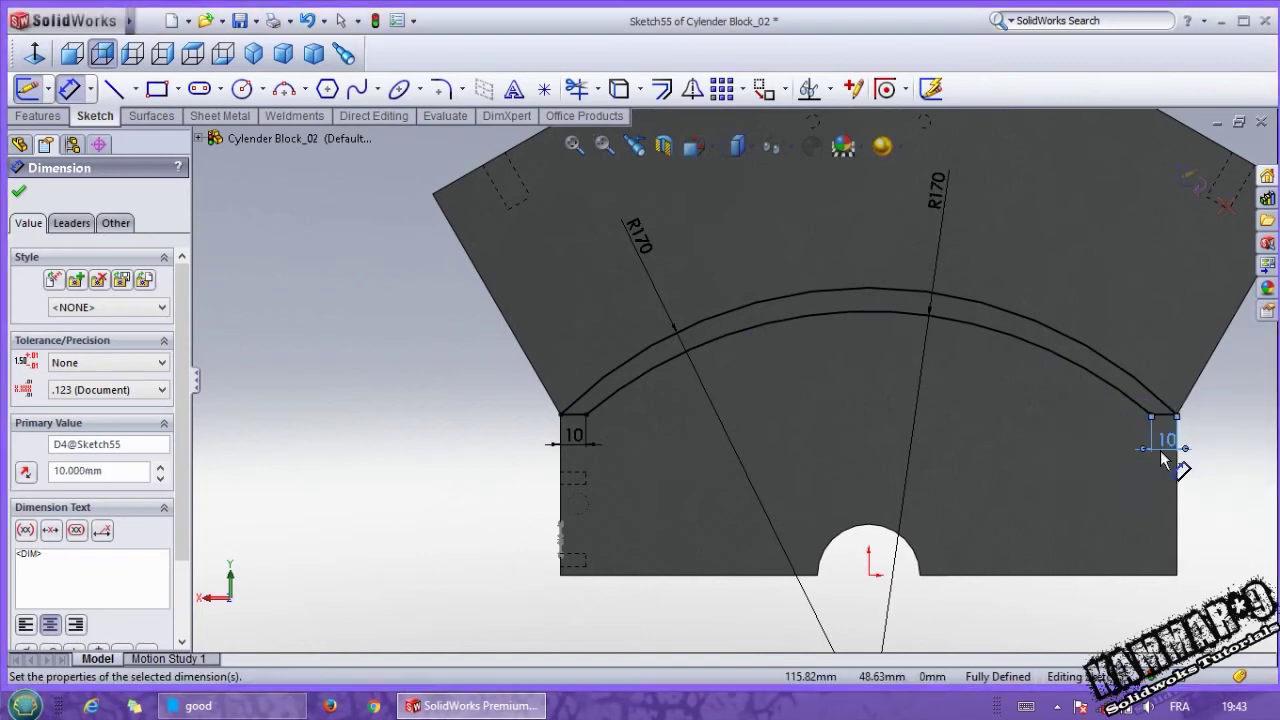
key(Escape)
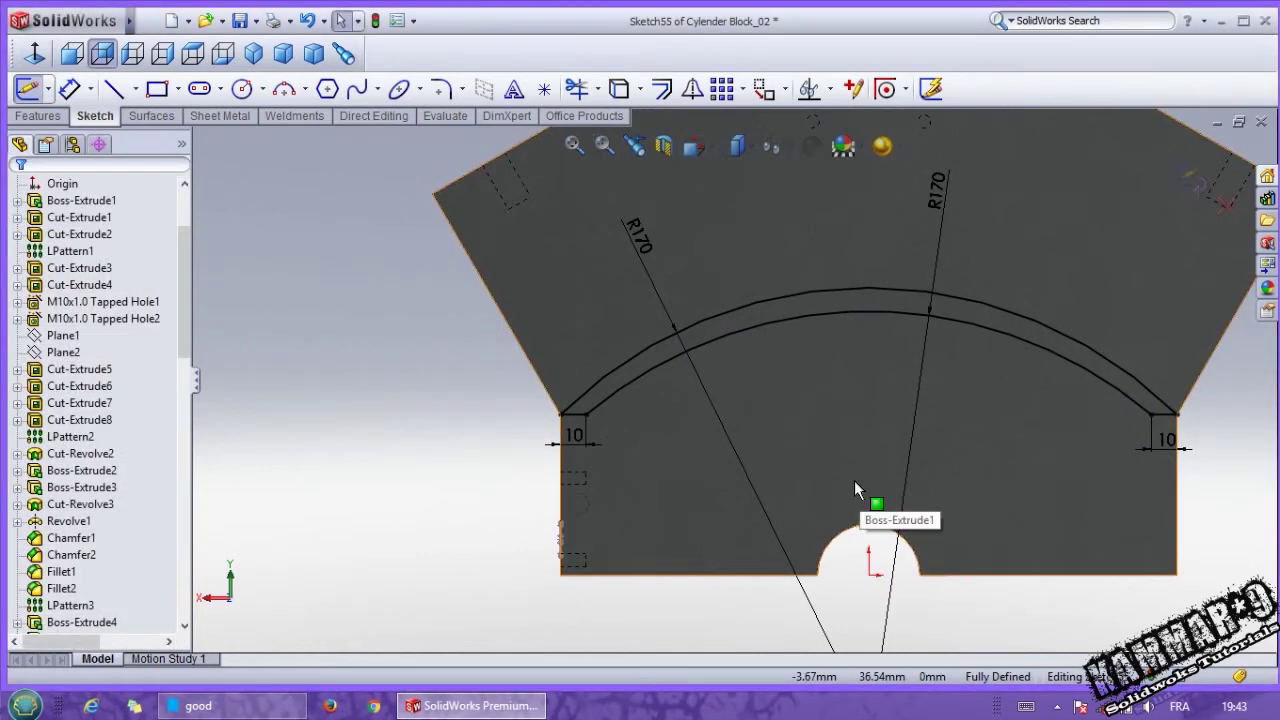
scroll(854, 480, down, 1)
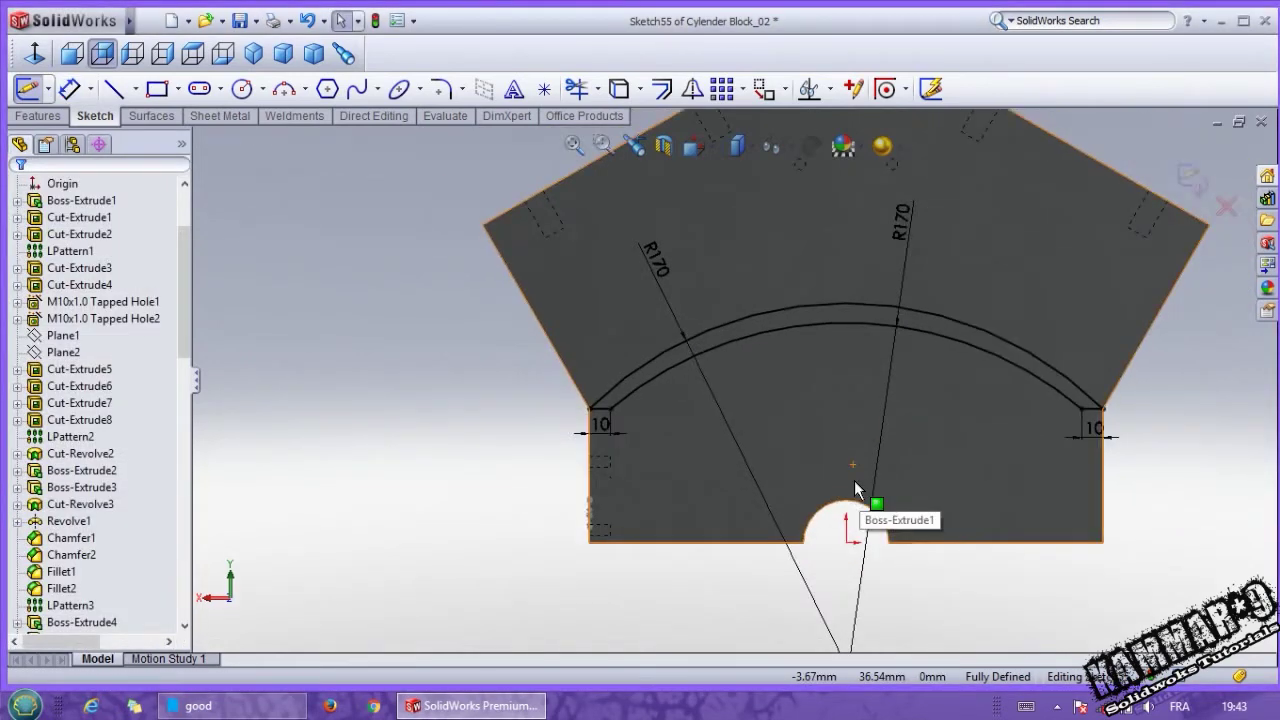
click(40, 116)
Step: Extrude the curved arc band 20 mm as a boss
click(27, 90)
text(20.00mm)
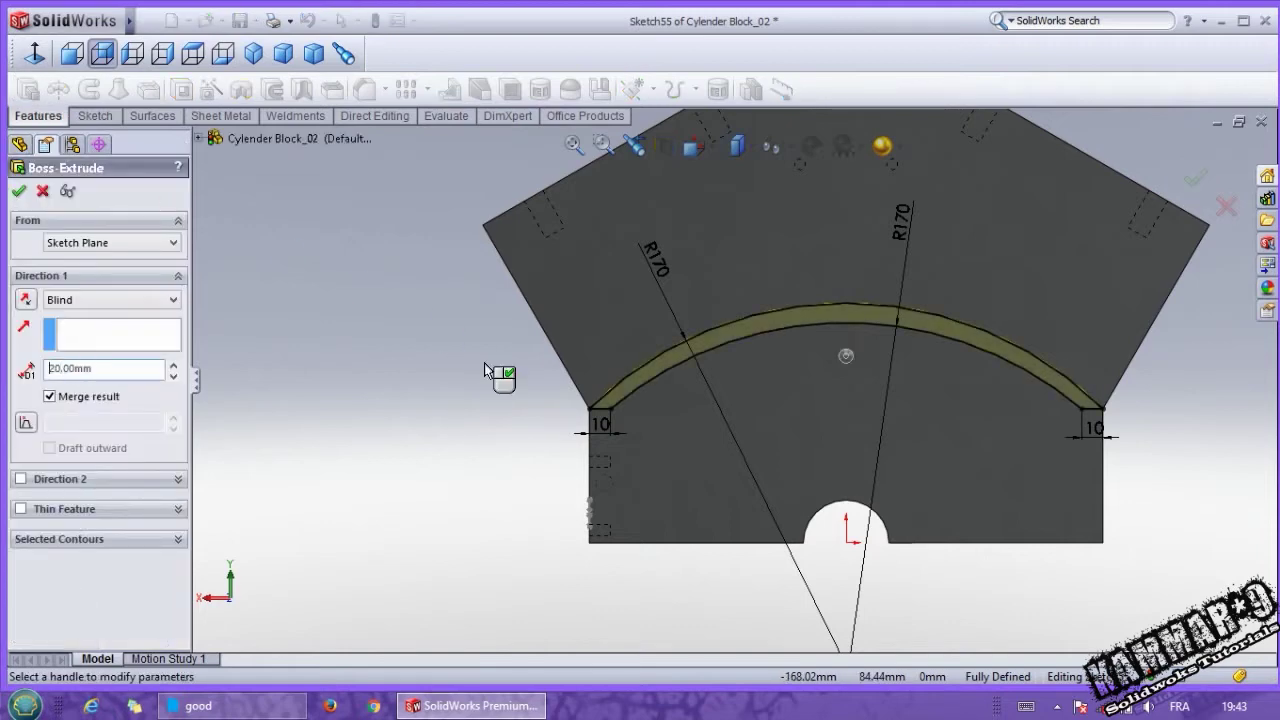
right_click(484, 370)
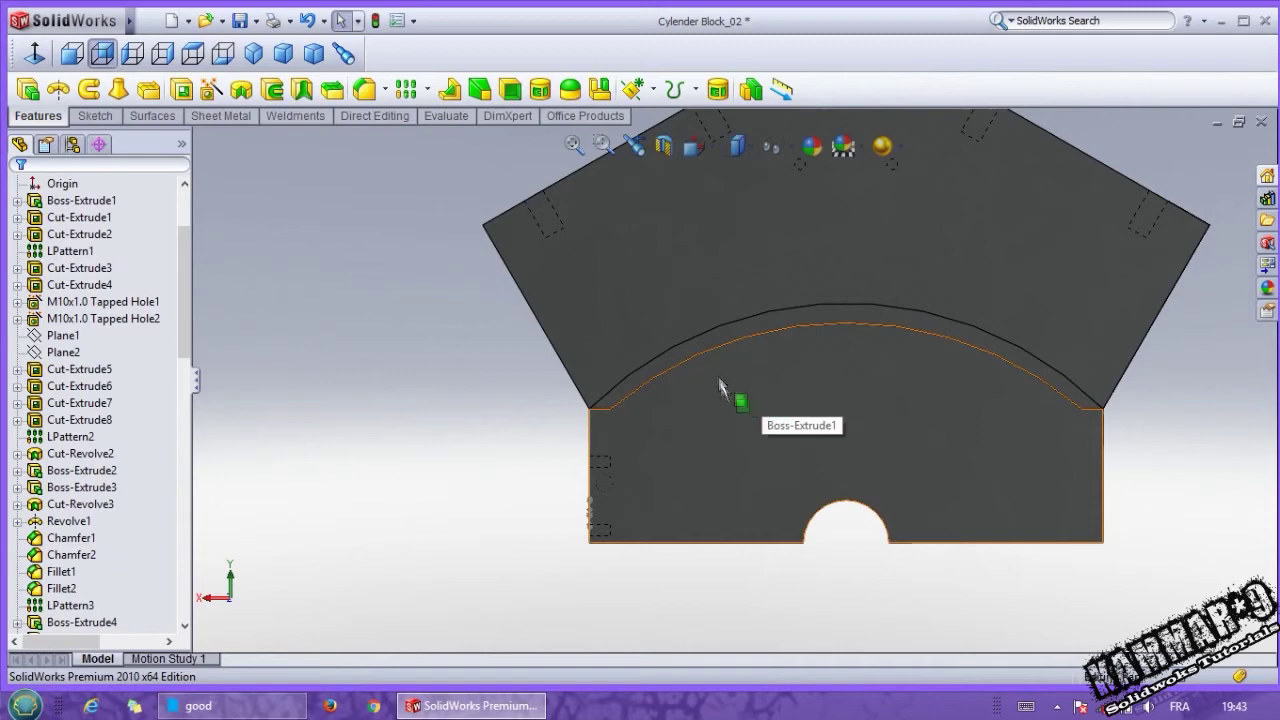
scroll(715, 372, down, 1)
middle_drag(703, 360, 674, 358)
scroll(680, 457, down, 1)
scroll(383, 480, up, 2)
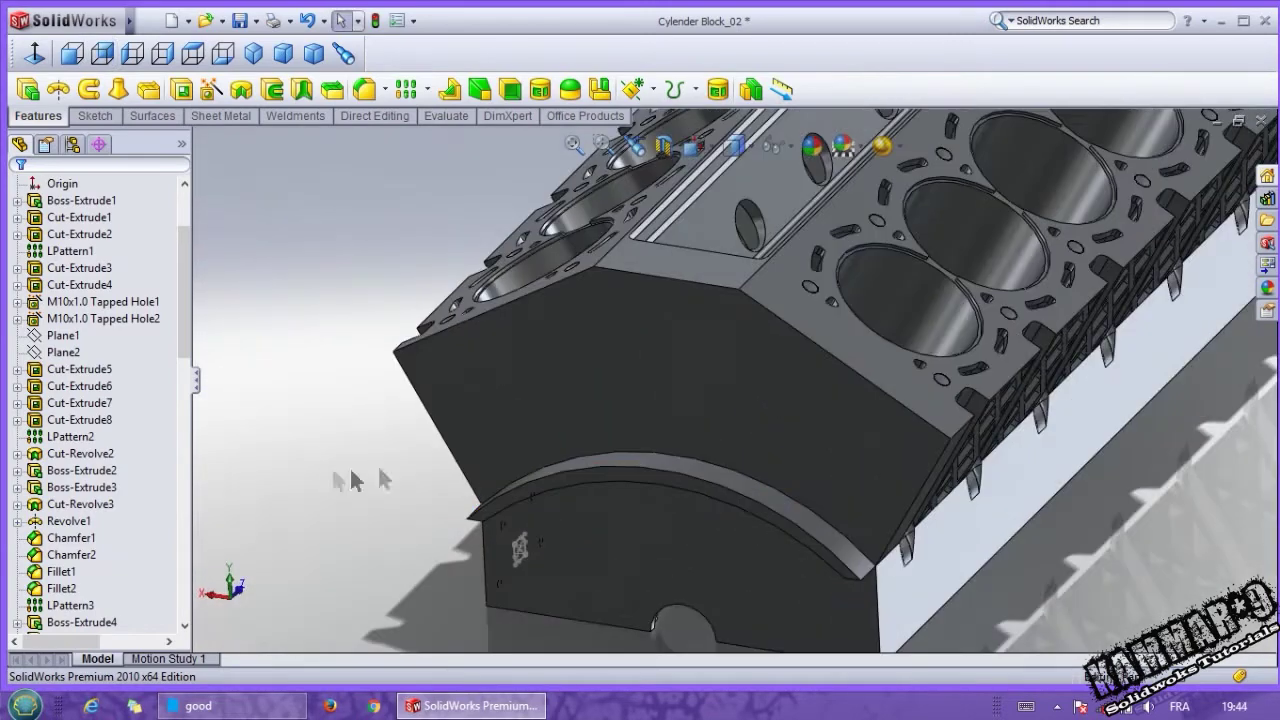
Step: Chamfer the band's curved edge at 40 mm and 30°
click(428, 96)
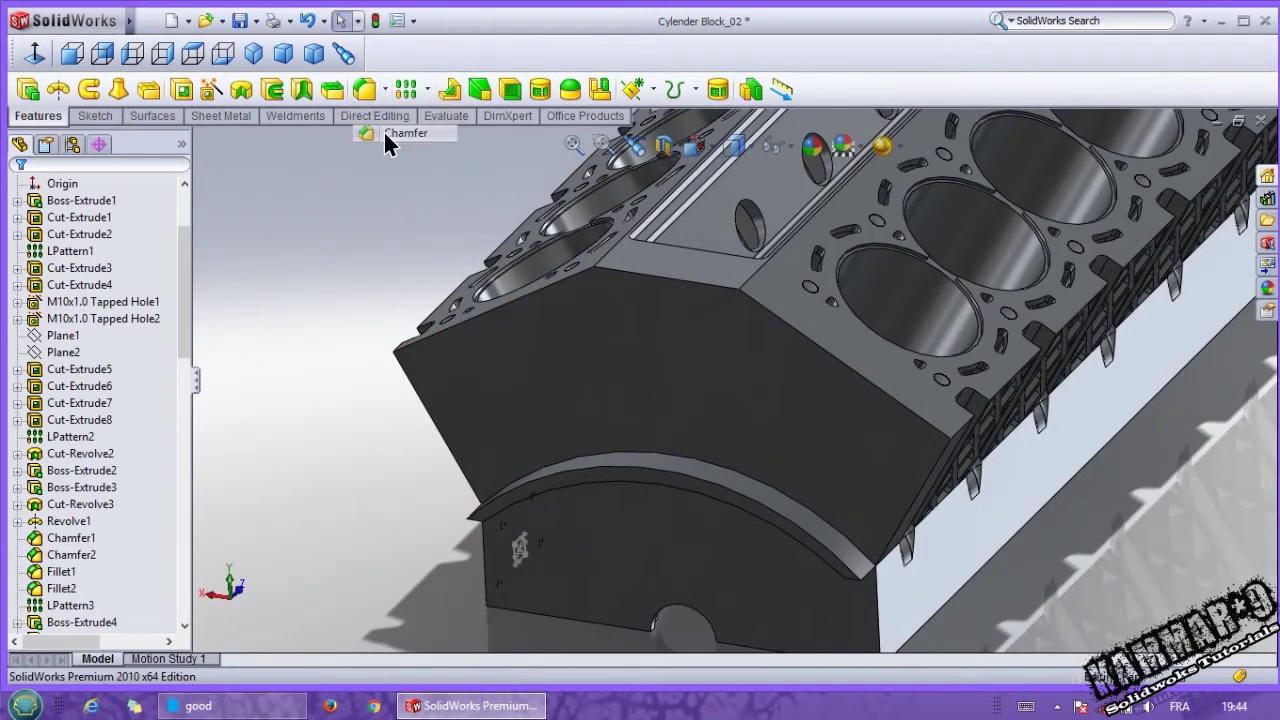
click(392, 131)
click(569, 456)
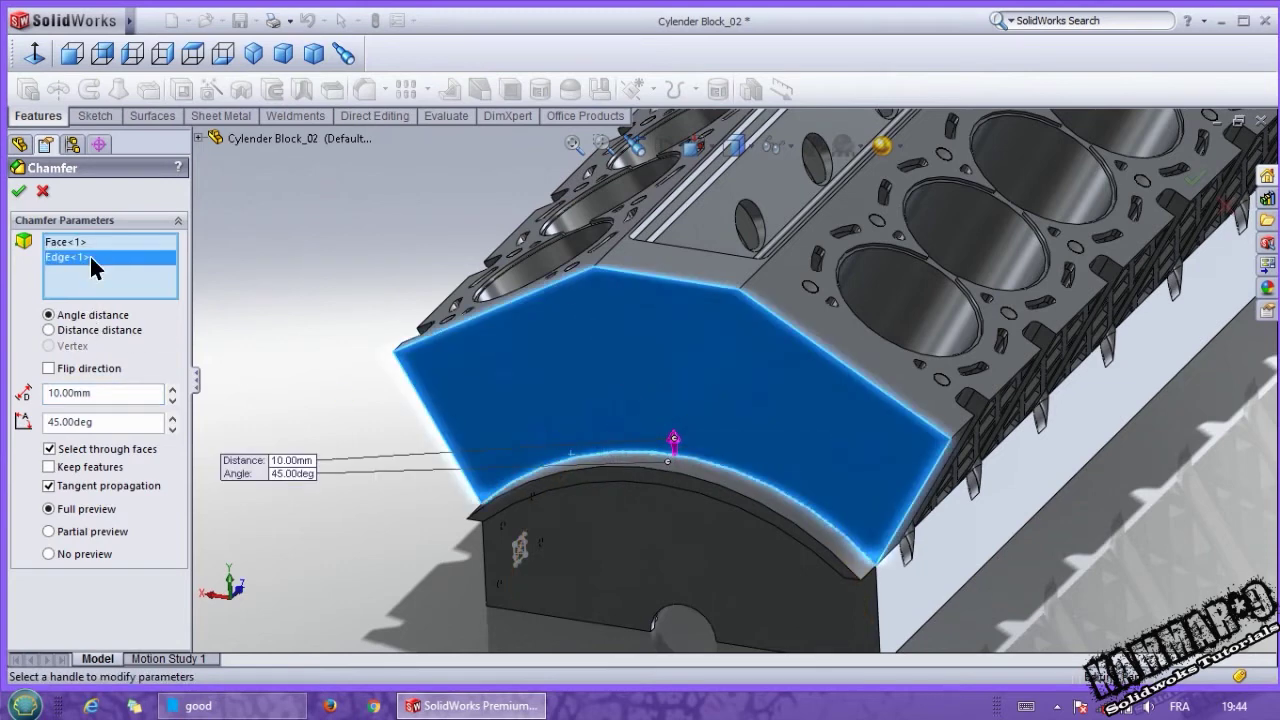
right_click(90, 258)
click(180, 270)
click(602, 448)
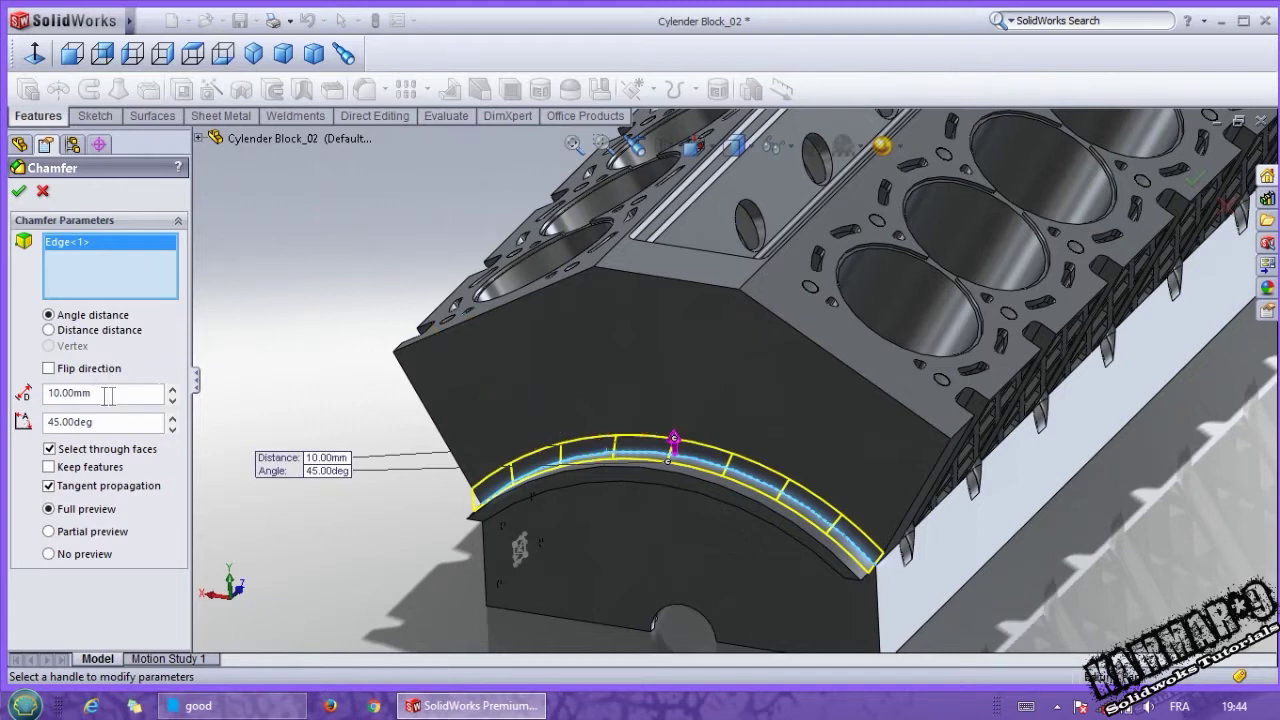
click(103, 393)
text(40)
double_click(66, 421)
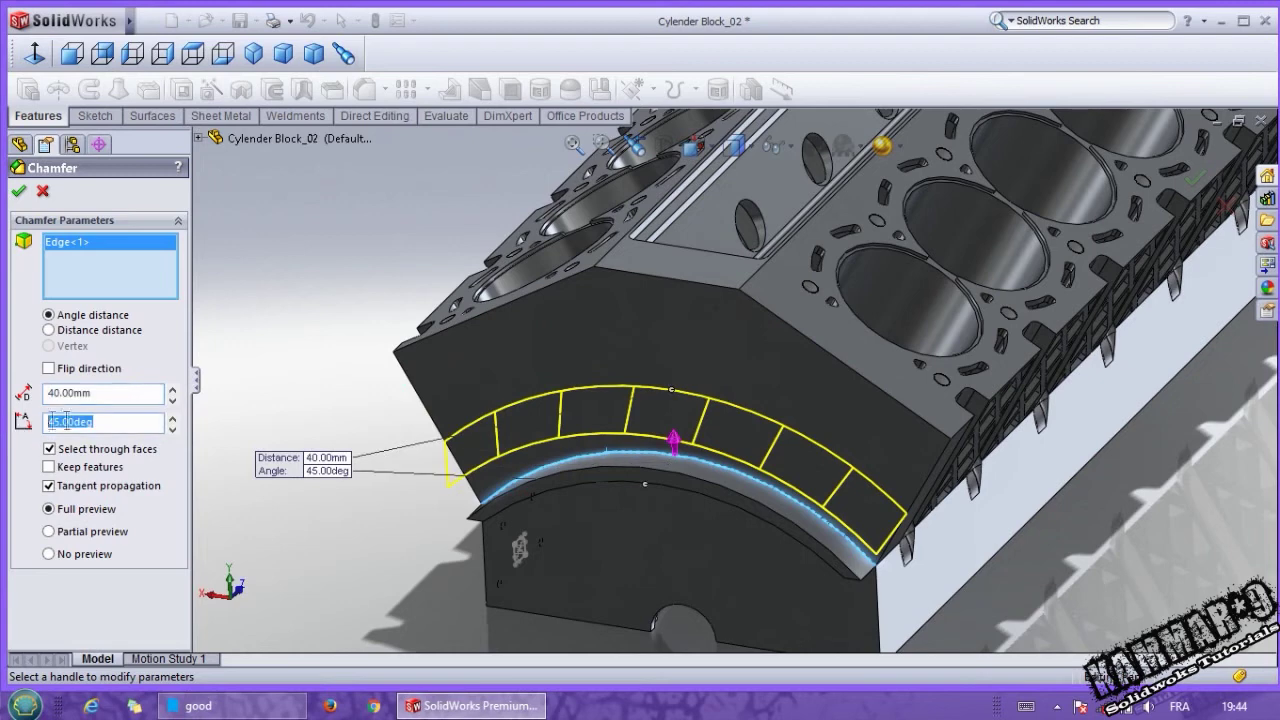
text(30)
click(108, 393)
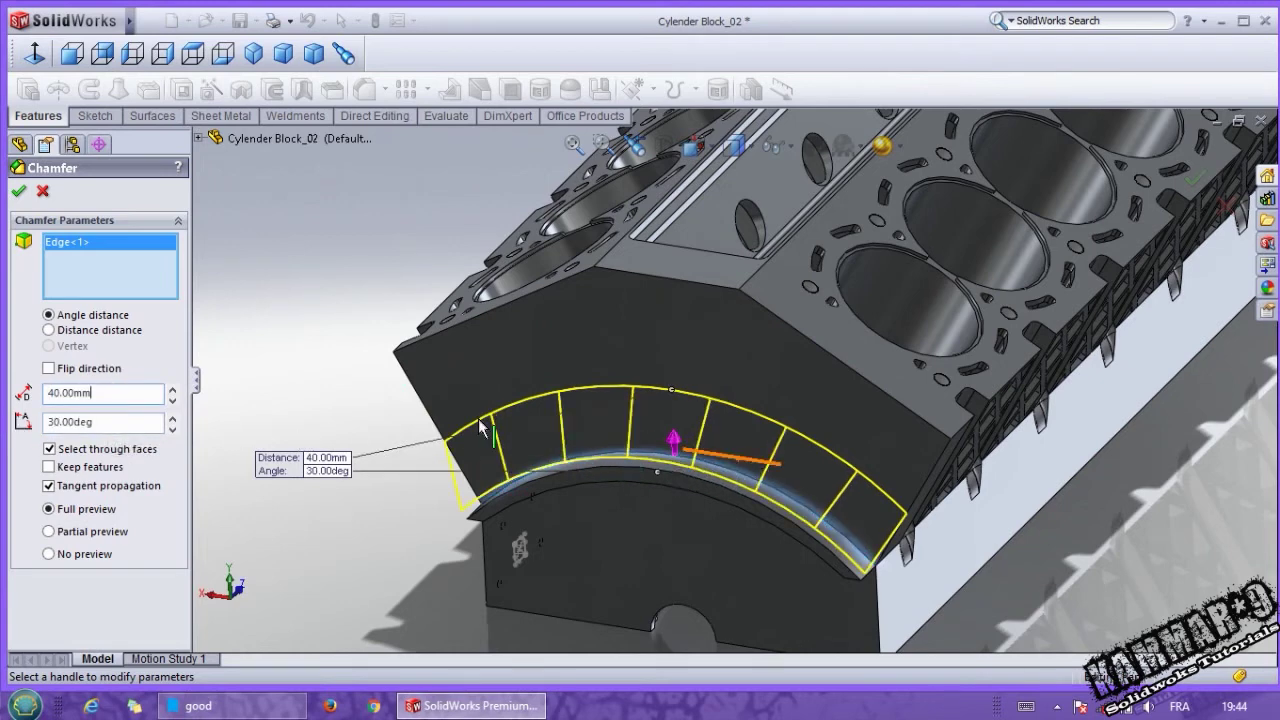
key(Return)
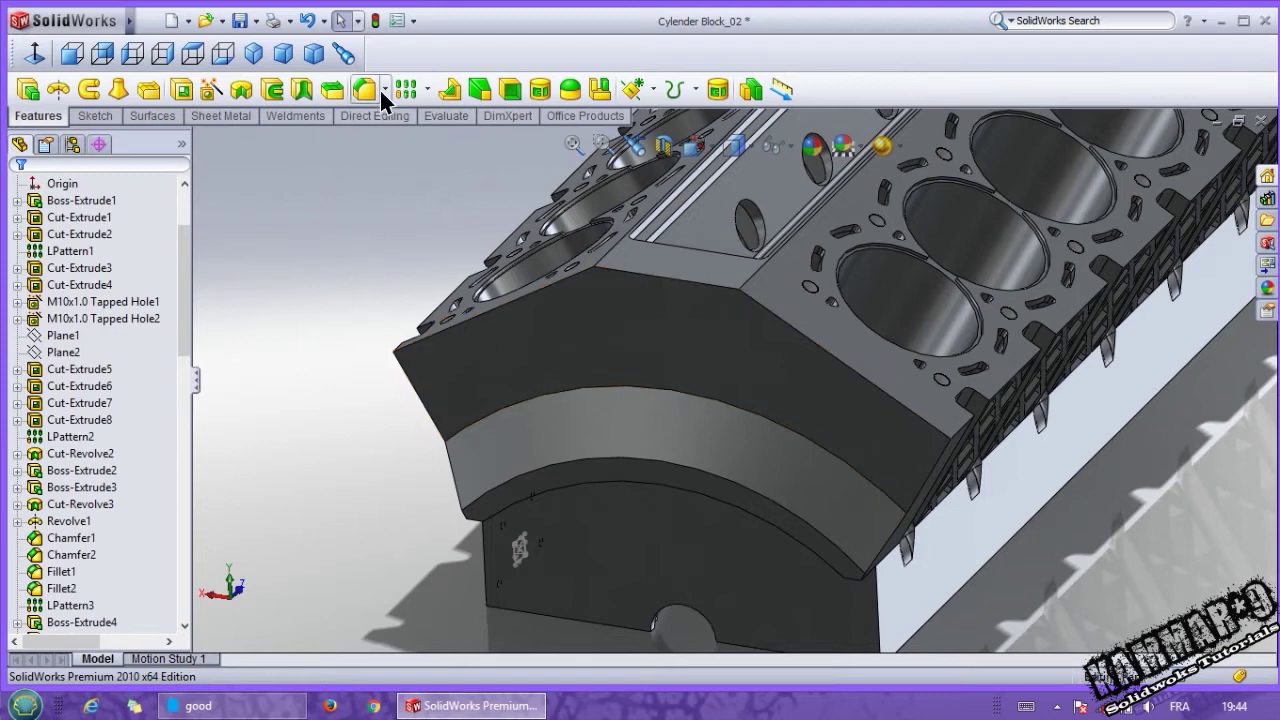
Step: Fillet the upper curved edge with a 35 mm radius
click(356, 86)
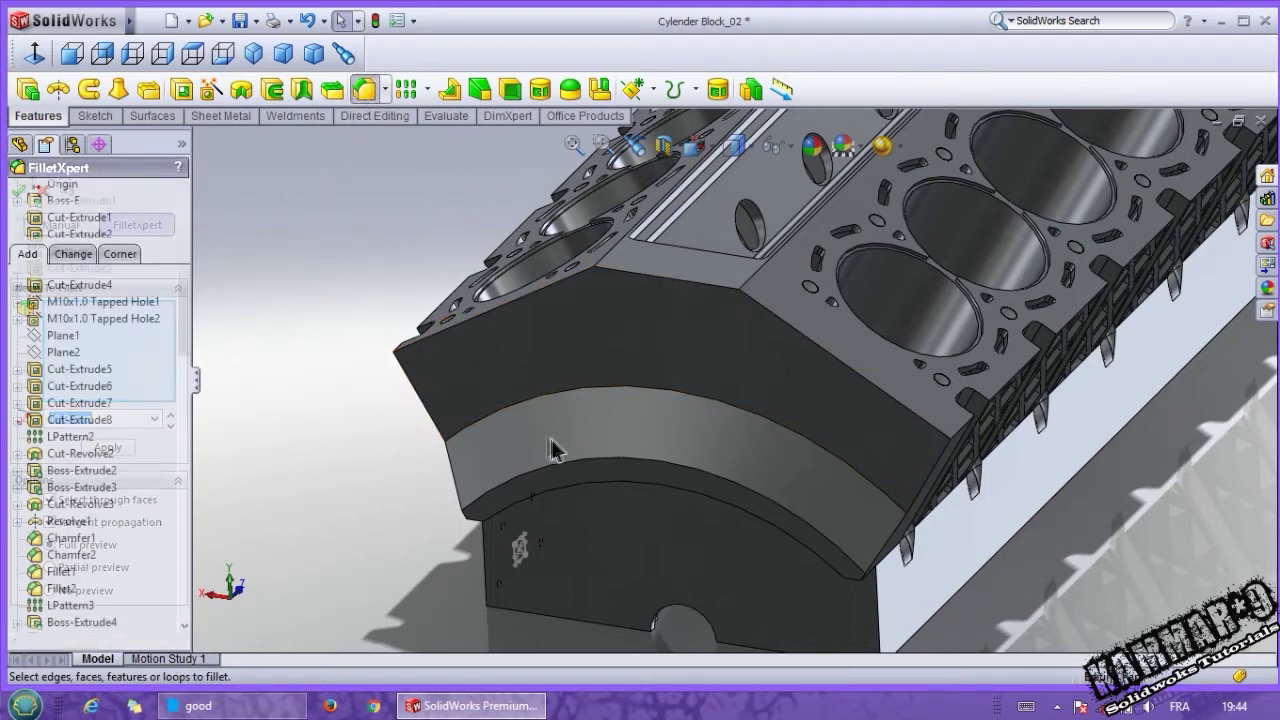
click(578, 388)
text(35)
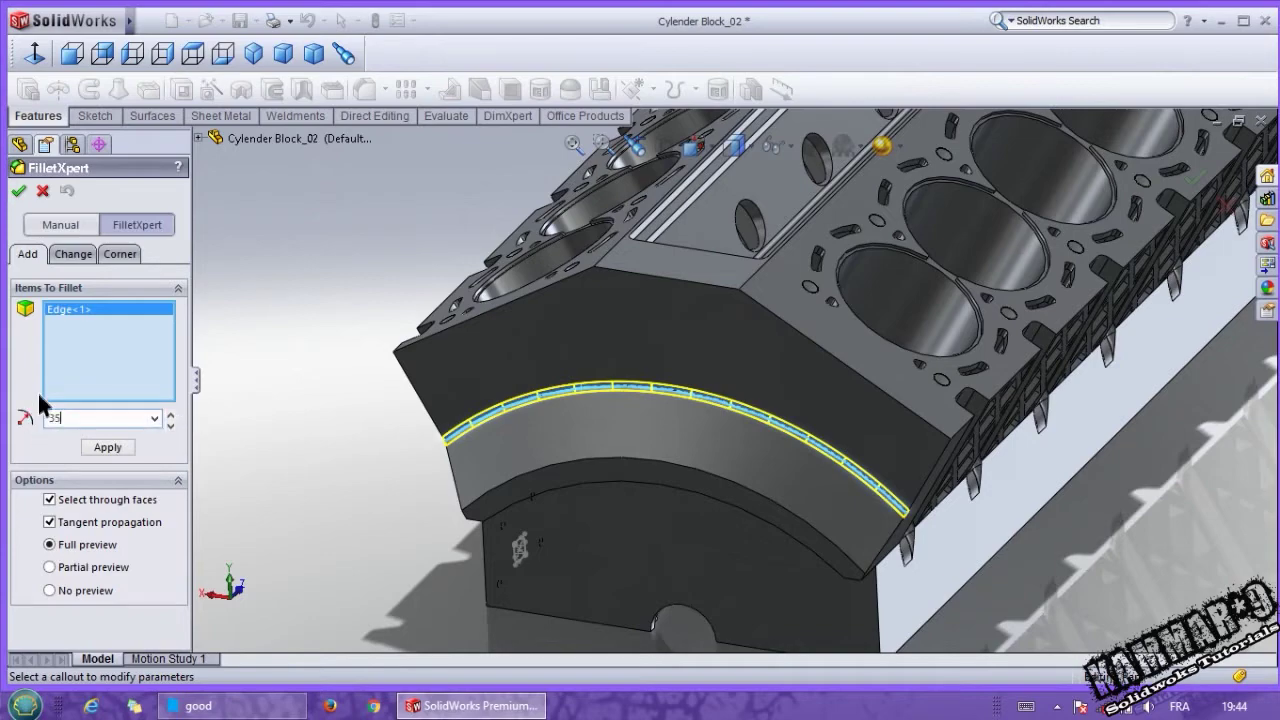
key(Return)
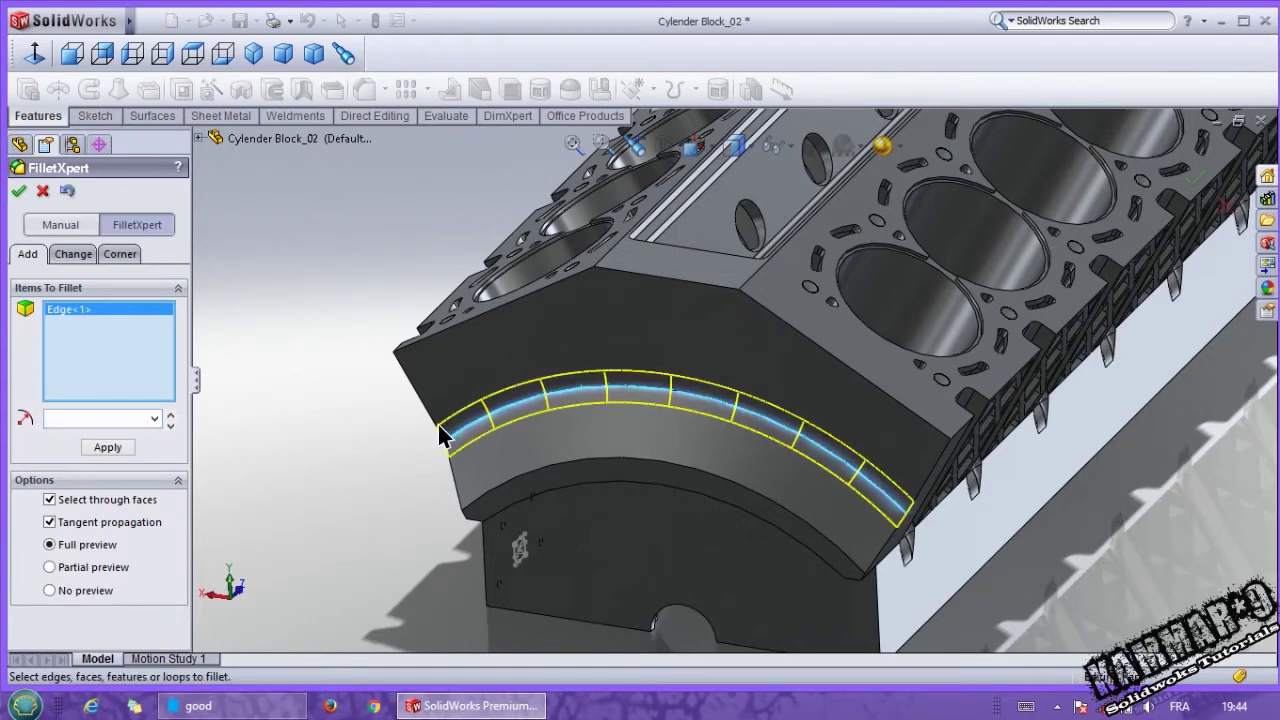
key(Return)
scroll(608, 462, down, 3)
click(608, 462)
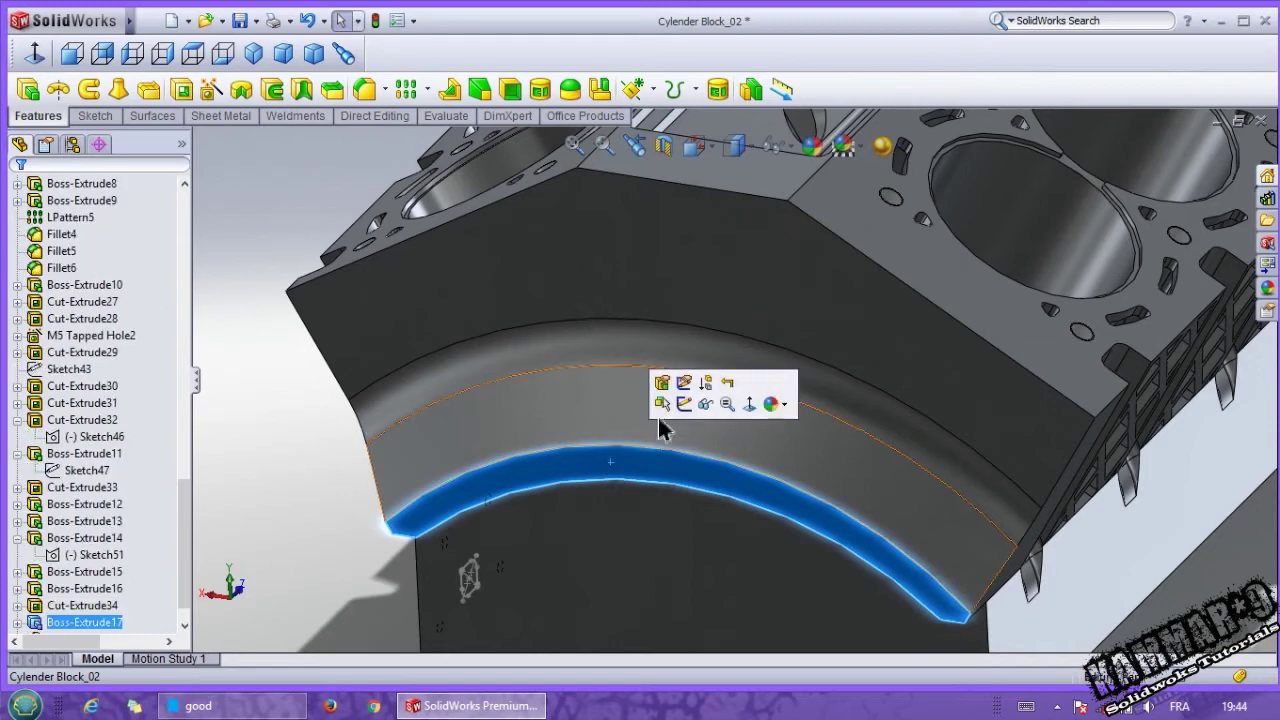
click(684, 404)
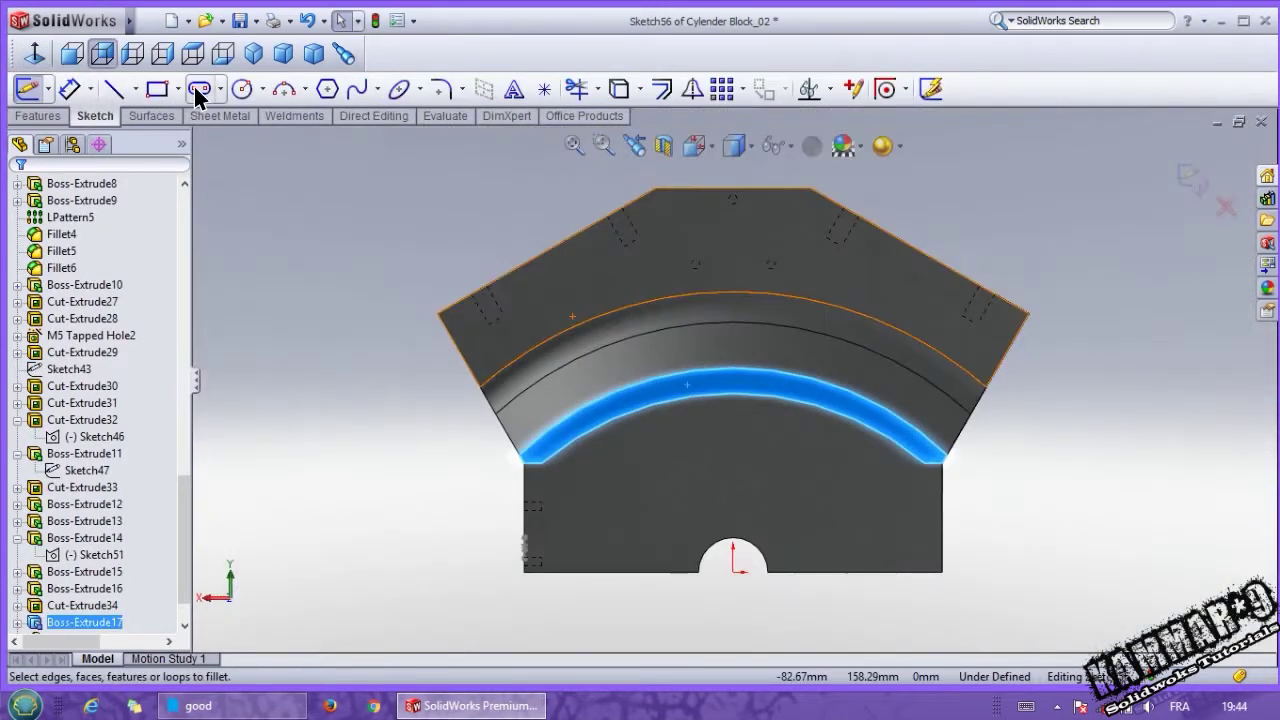
Step: Sketch a vertical straight slot starting at the centre of the curved face
click(197, 93)
scroll(765, 345, down, 2)
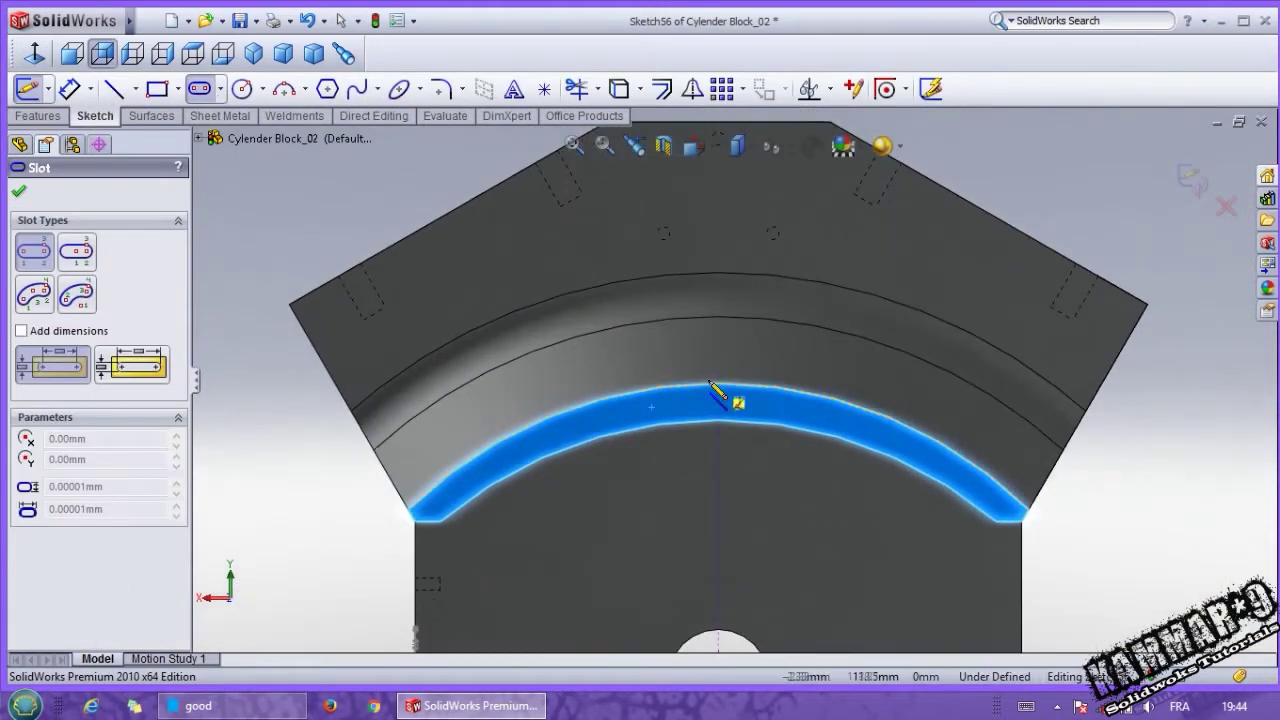
click(718, 383)
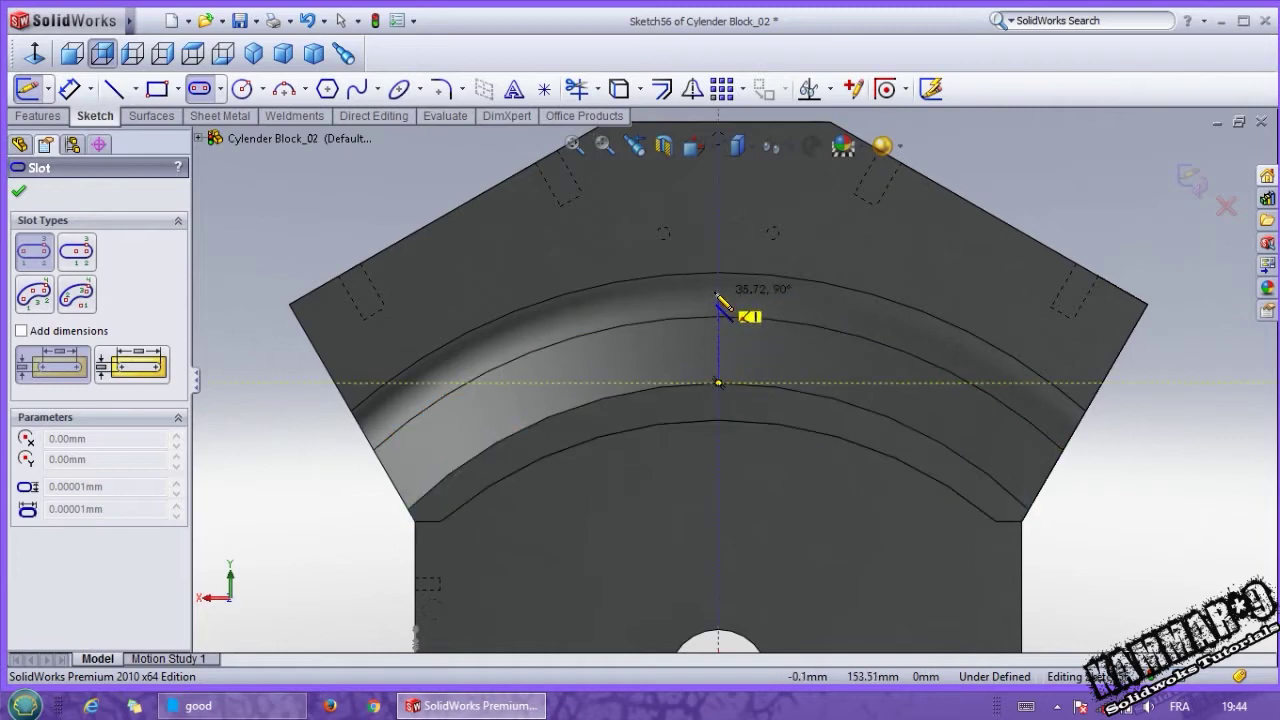
click(718, 246)
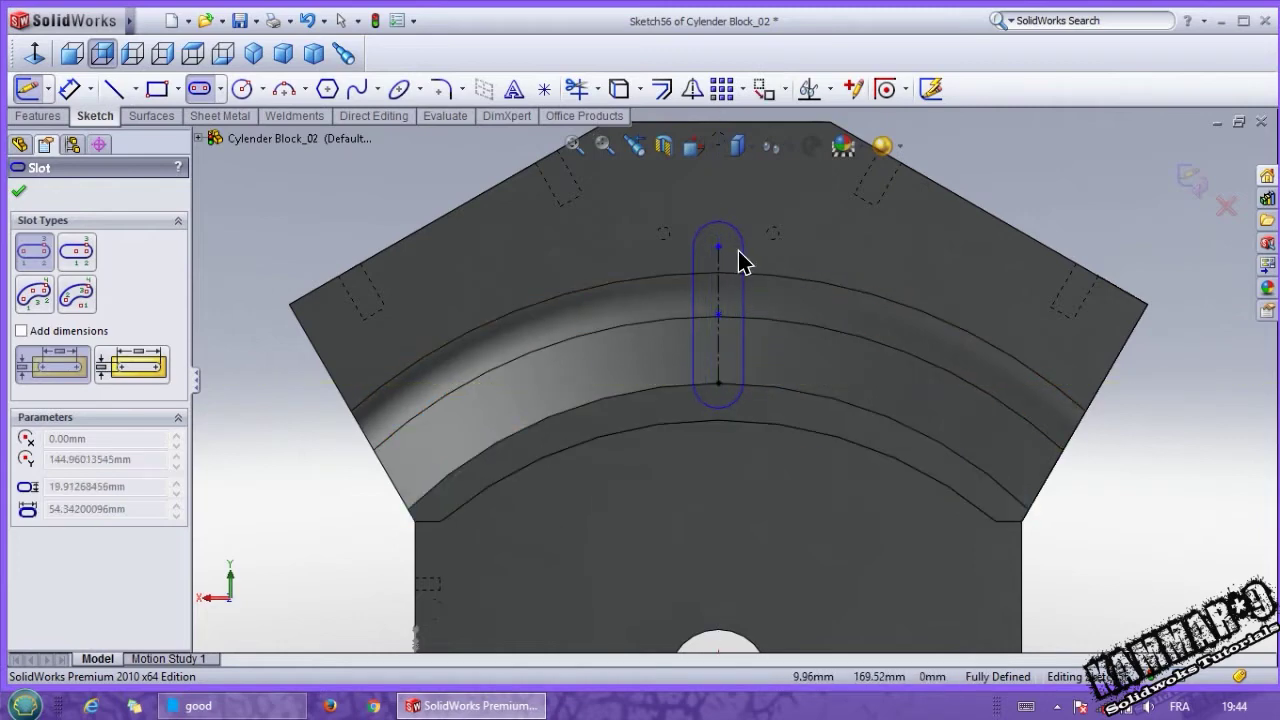
click(739, 259)
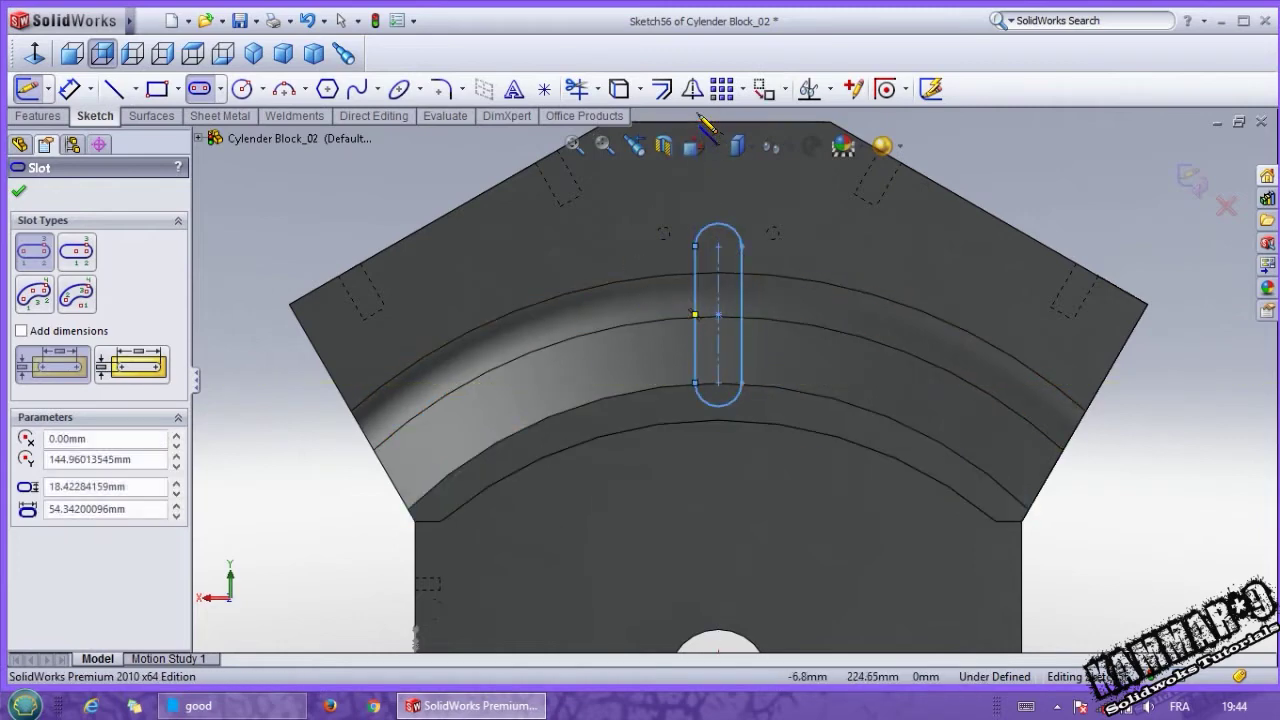
Step: Circularly pattern the slot with the pattern centre dragged well below the block
click(741, 89)
click(800, 131)
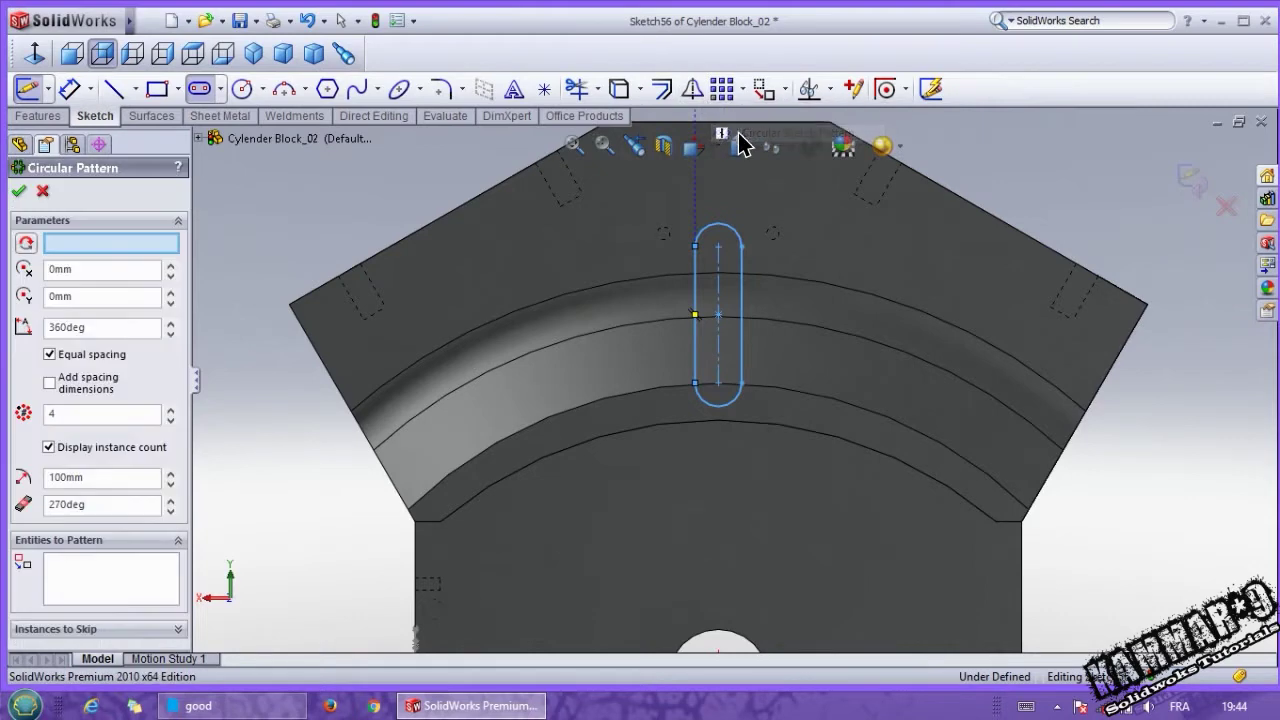
scroll(738, 380, up, 2)
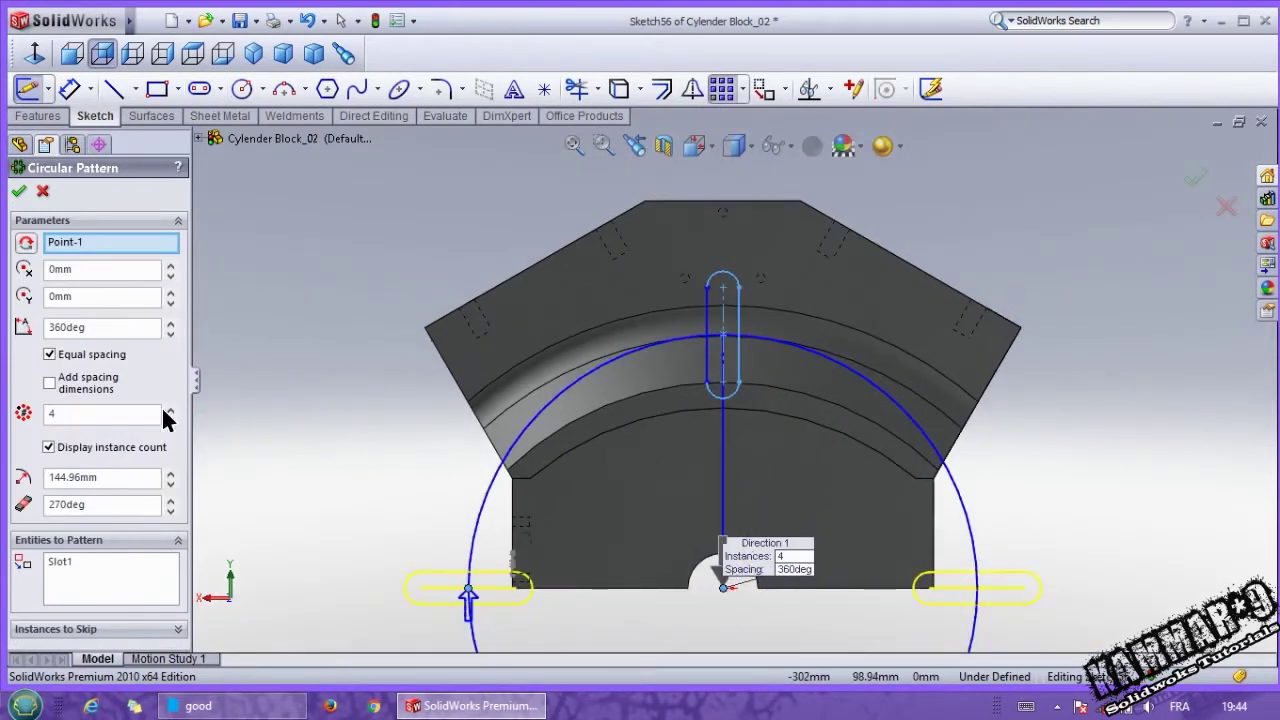
click(102, 413)
text(21)
key(Return)
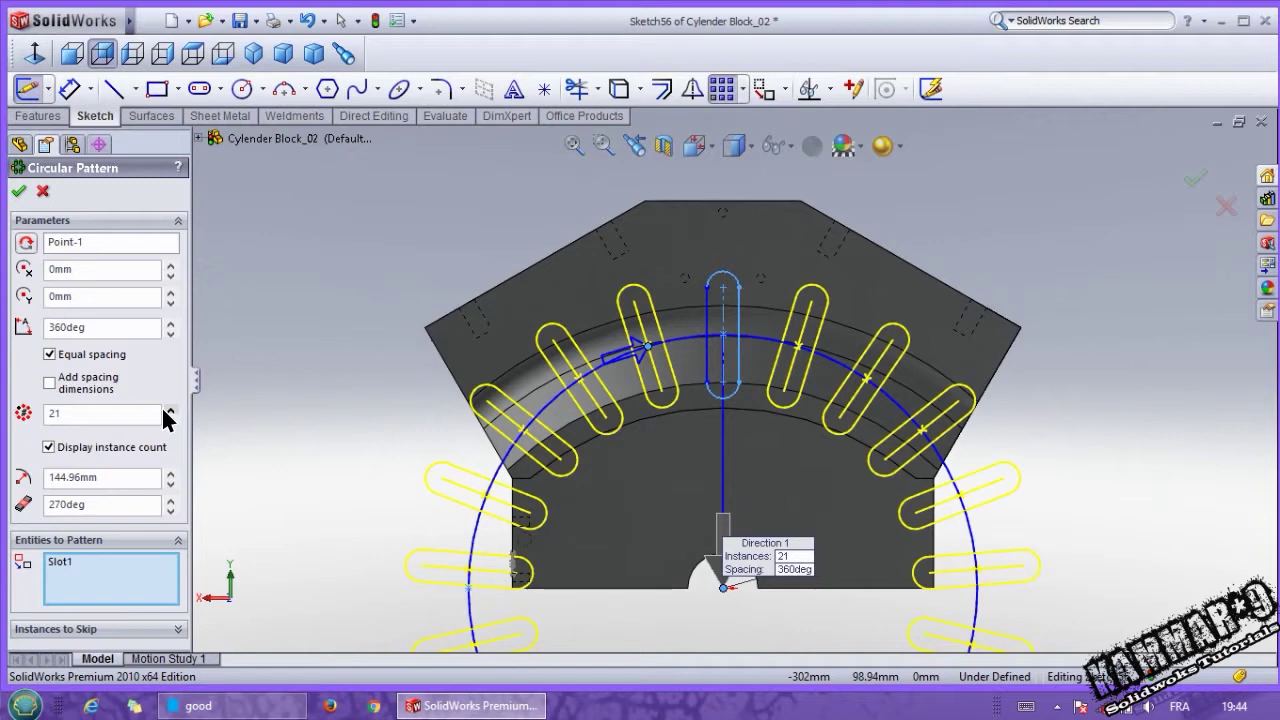
click(168, 410)
click(168, 410)
click(168, 410)
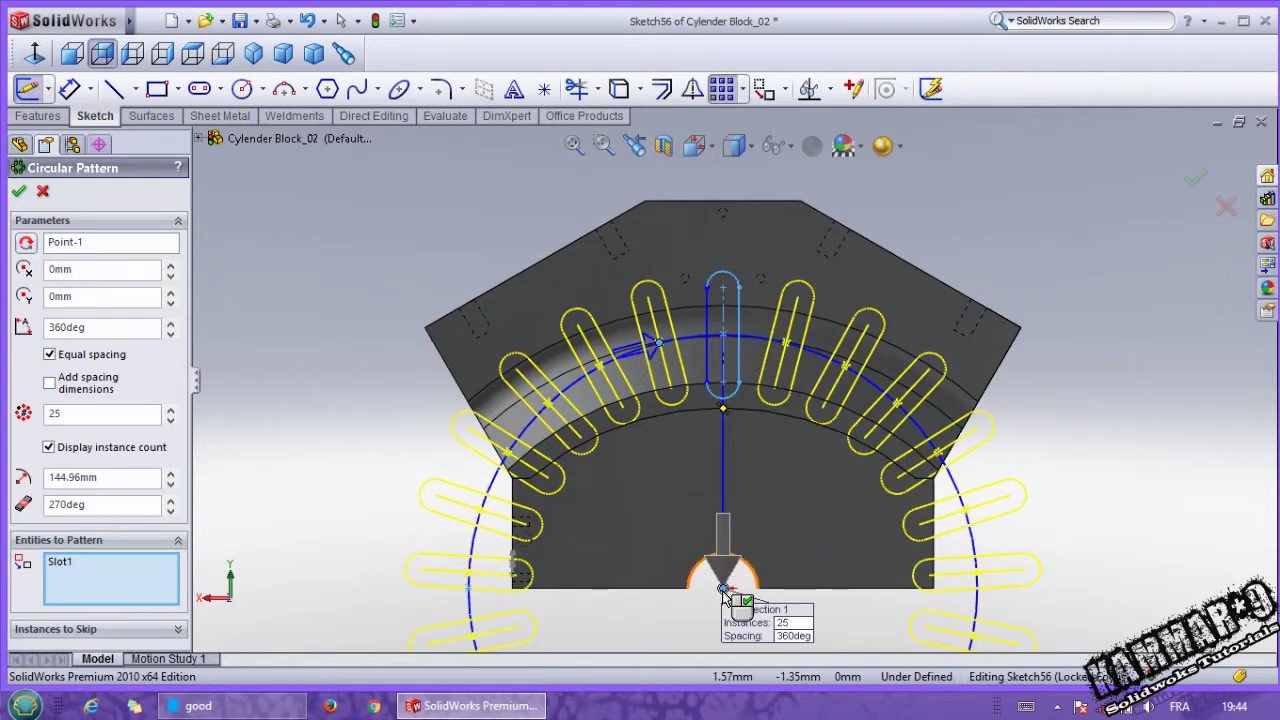
drag(720, 590, 718, 620)
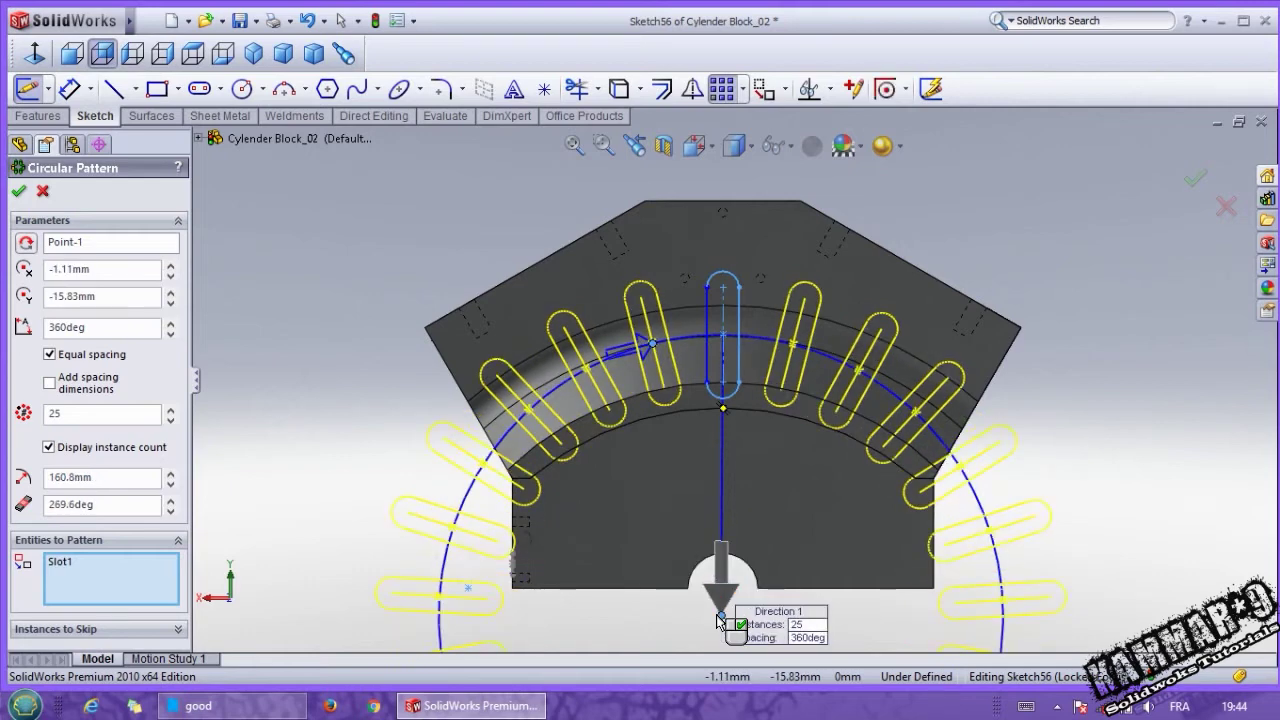
mouse_move(718, 620)
mouse_down()
mouse_move(722, 552)
mouse_move(727, 650)
mouse_up()
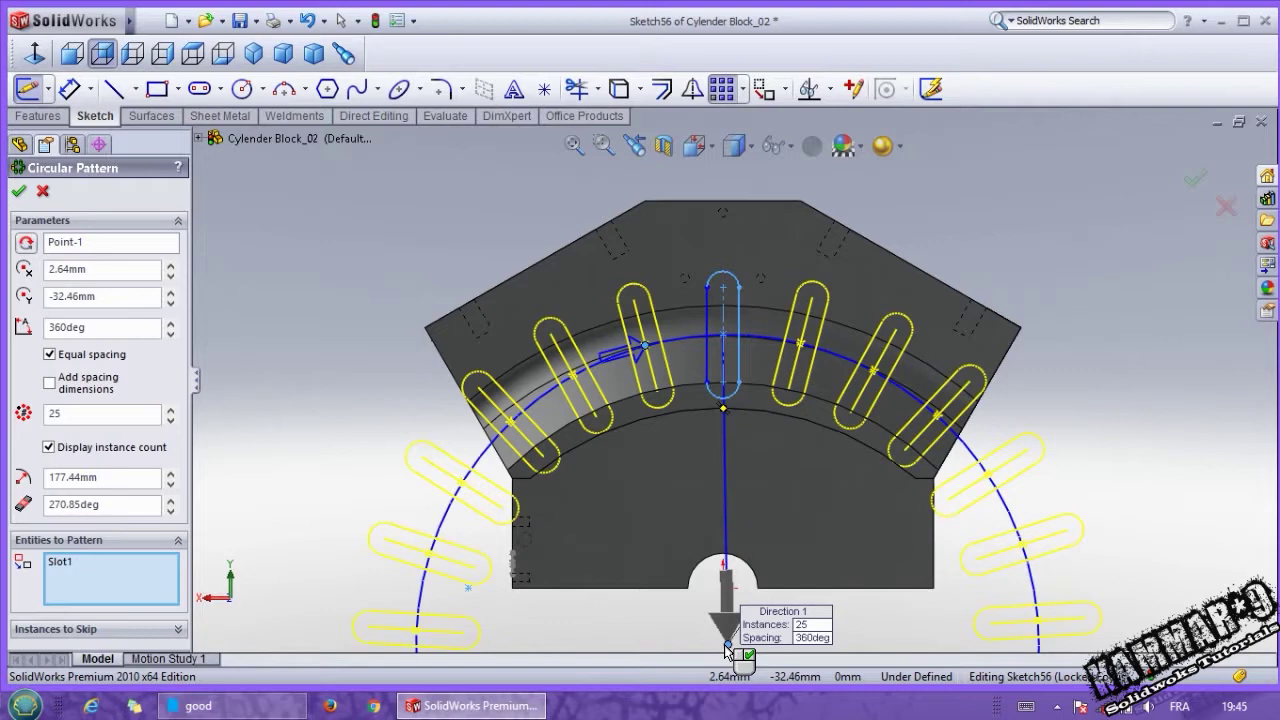
scroll(728, 600, up, 1)
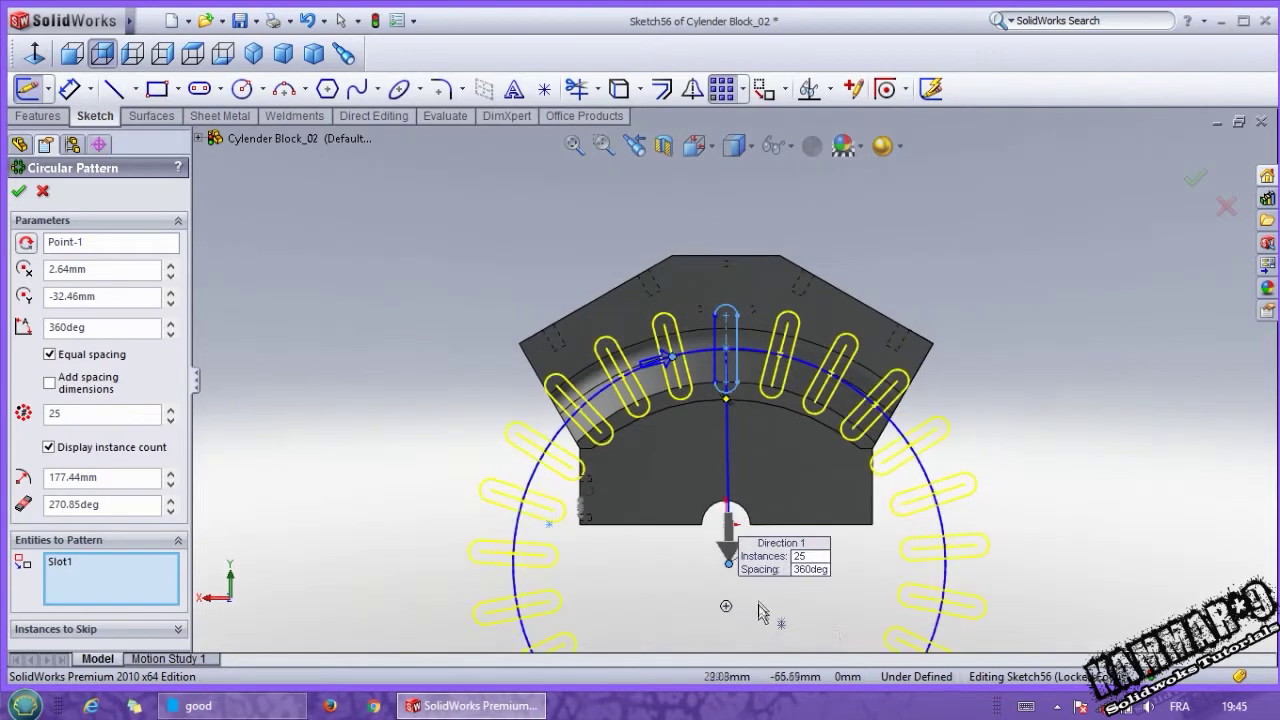
scroll(736, 569, down, 2)
drag(708, 500, 704, 575)
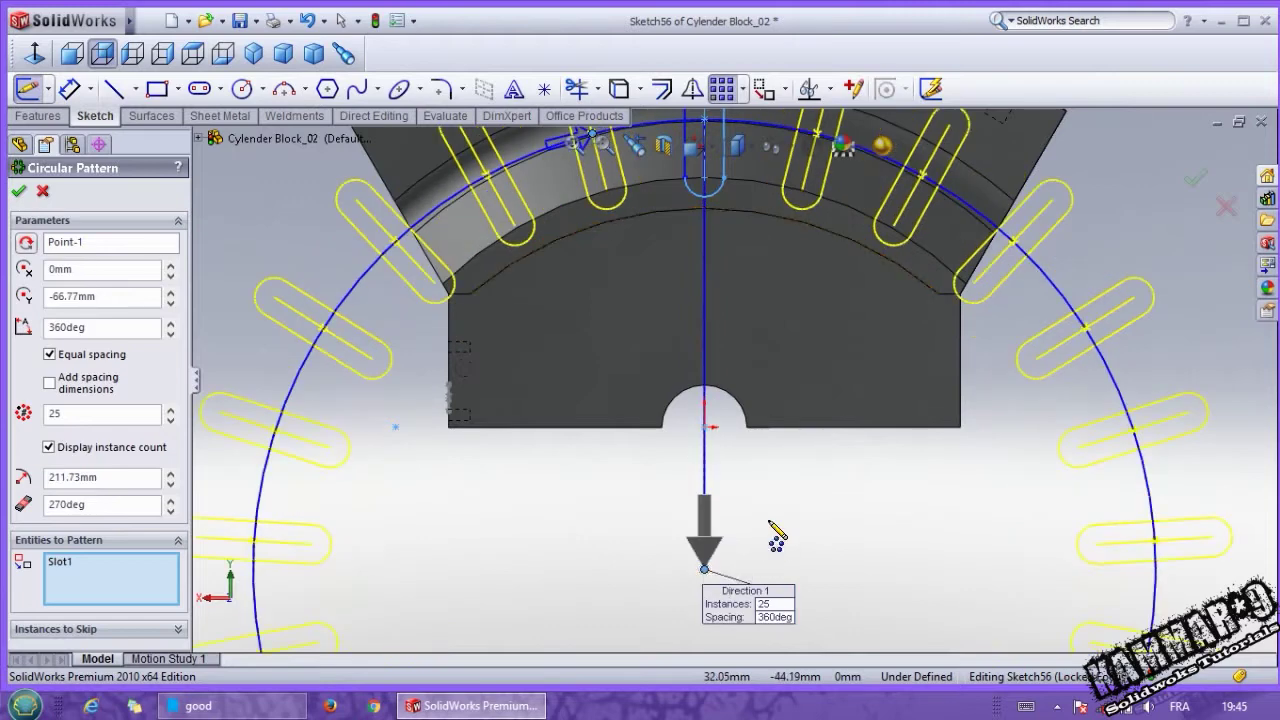
key(z)
scroll(795, 208, down, 1)
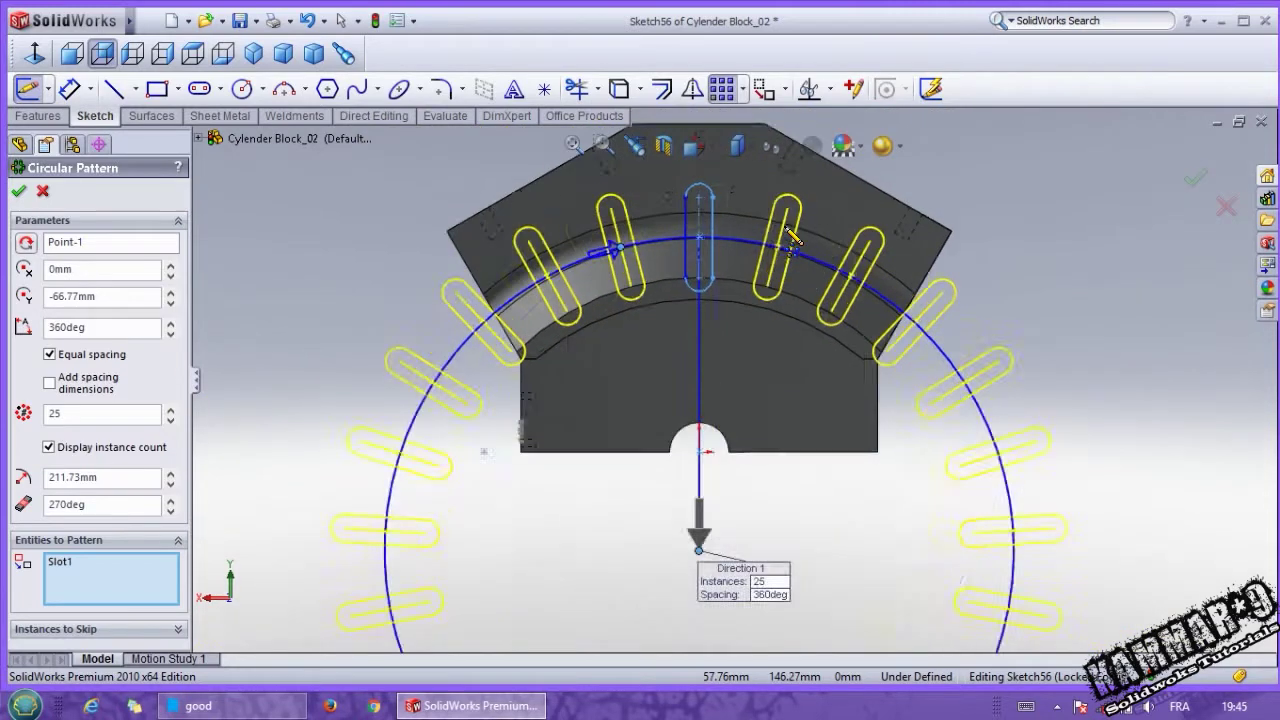
scroll(795, 208, down, 1)
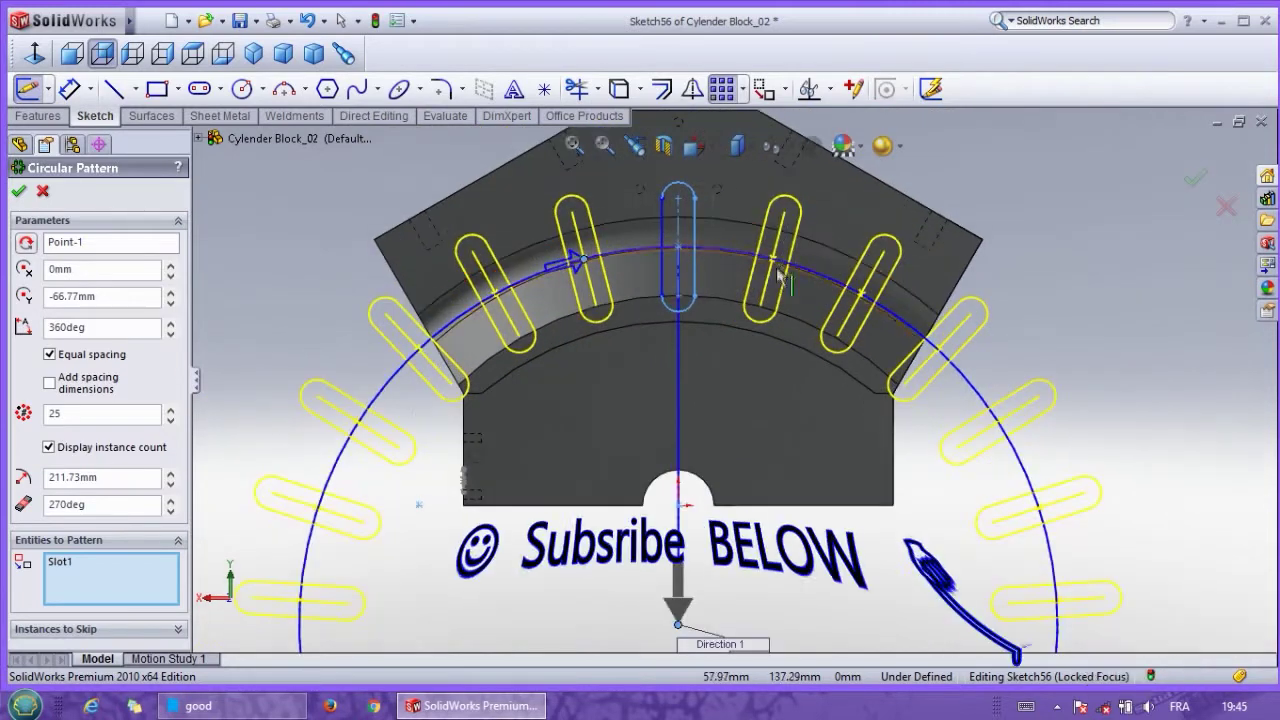
Step: Set the circular slot pattern to 44 instances and accept it
click(171, 411)
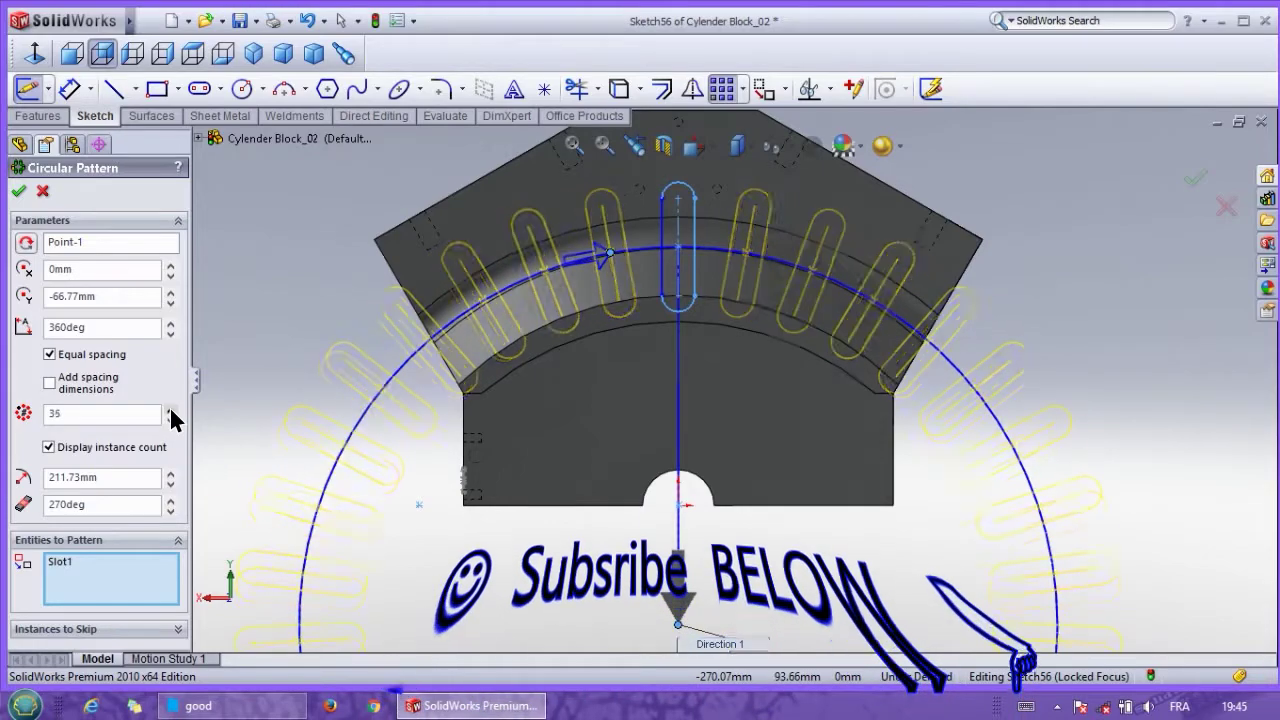
click(172, 411)
click(172, 411)
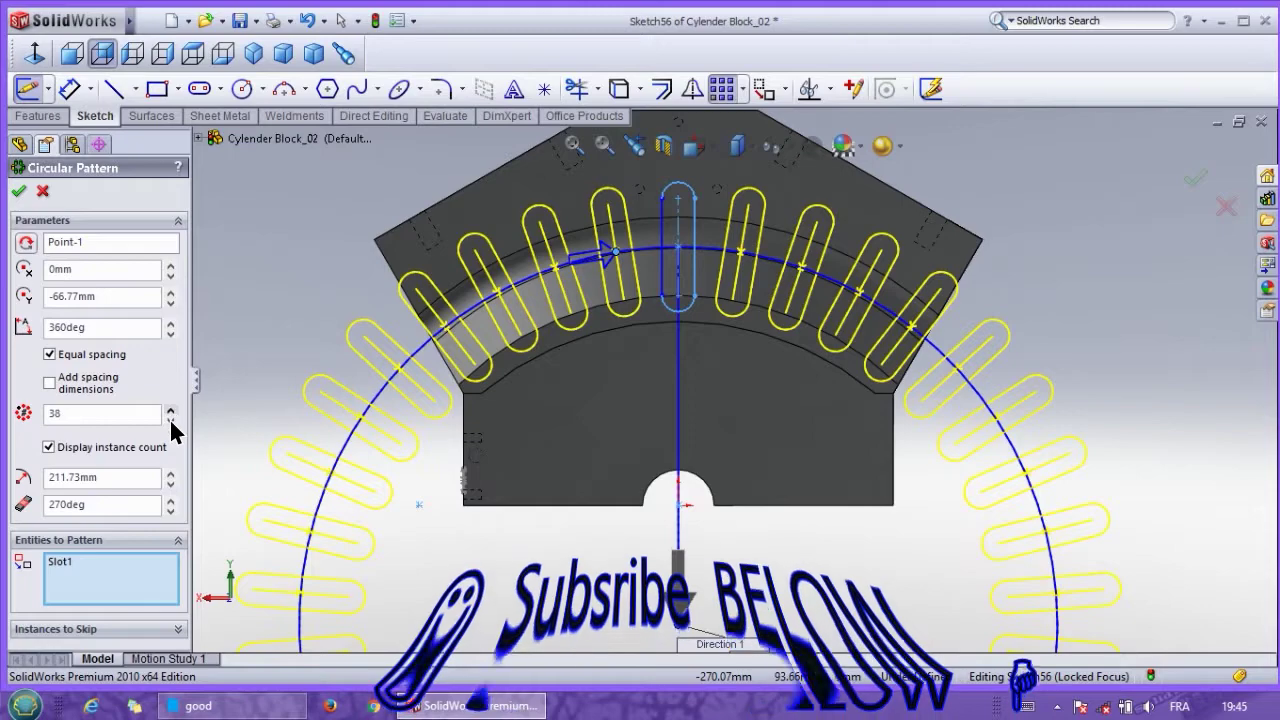
click(171, 420)
click(171, 420)
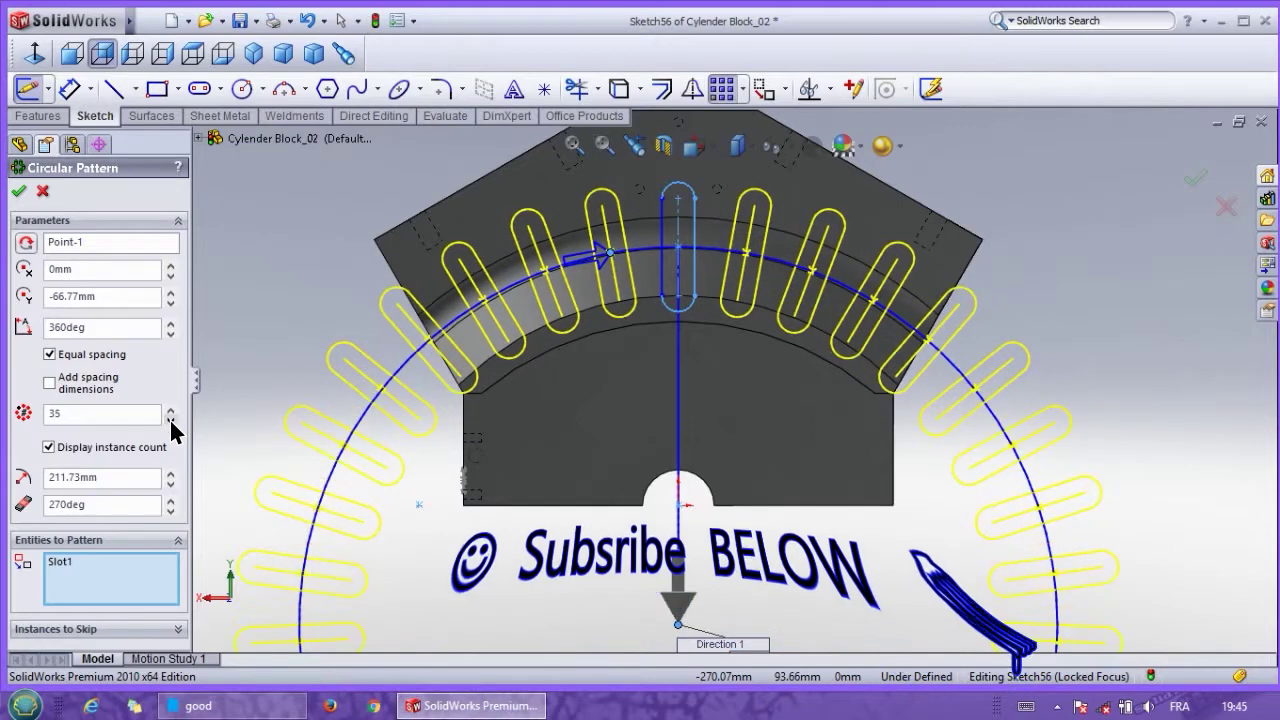
click(172, 412)
click(172, 412)
click(172, 412)
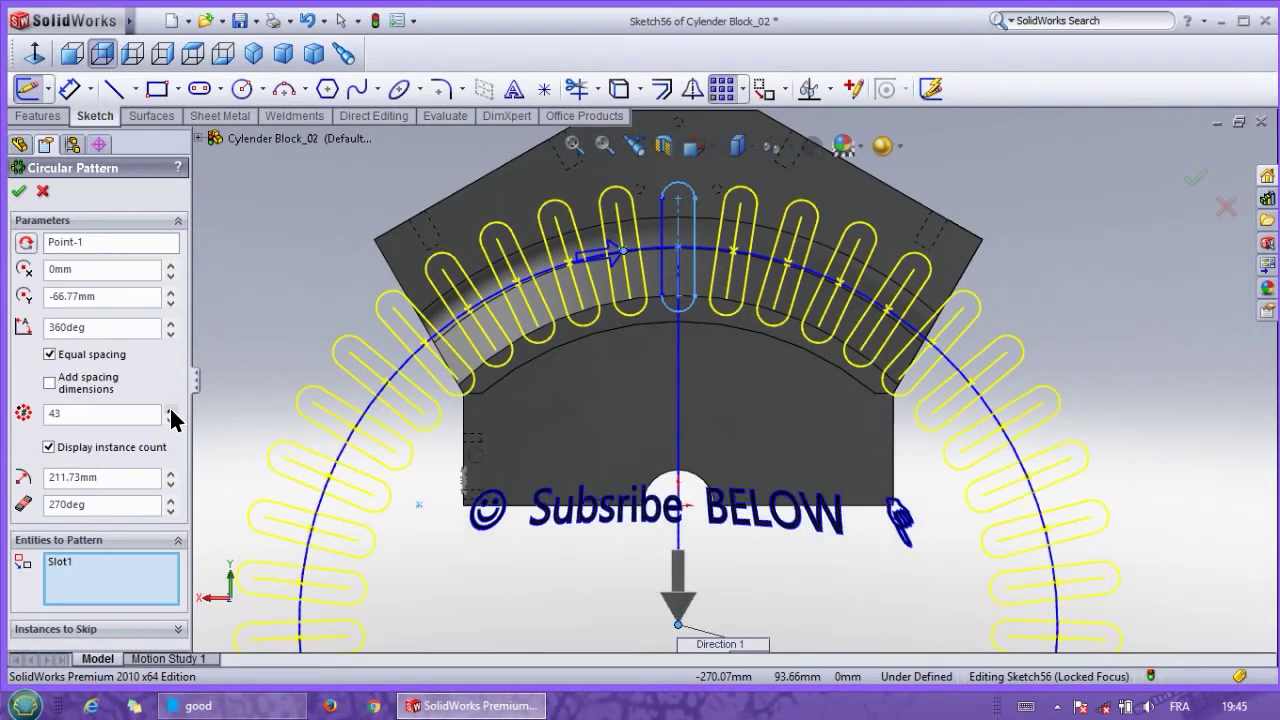
click(172, 410)
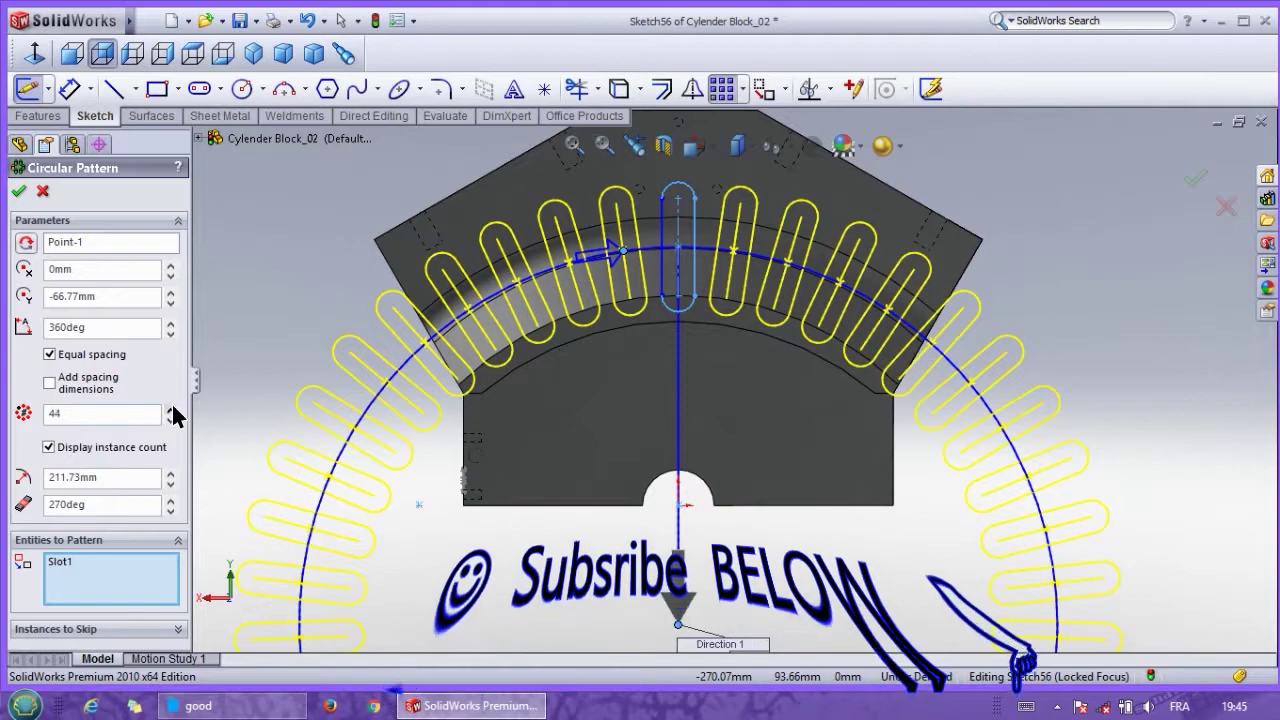
click(18, 191)
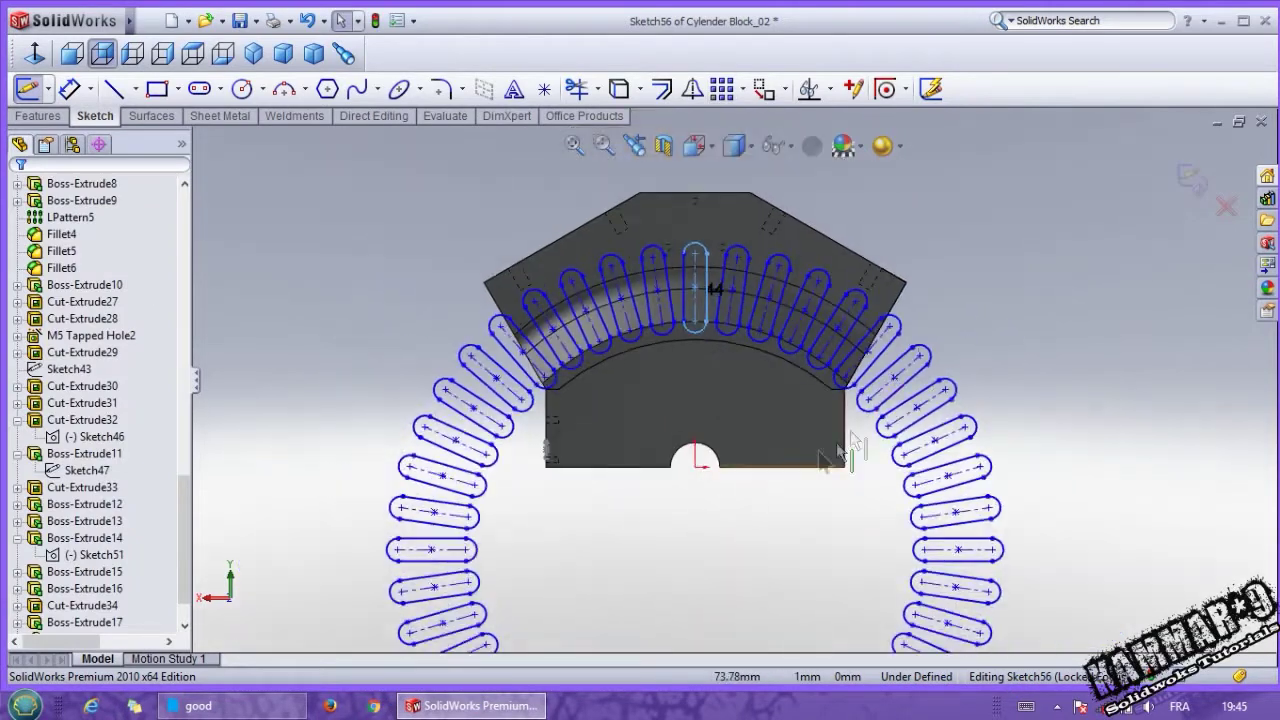
Step: Box-select and delete the slots outside the block, then the lower ring of slots
drag(1088, 384, 281, 603)
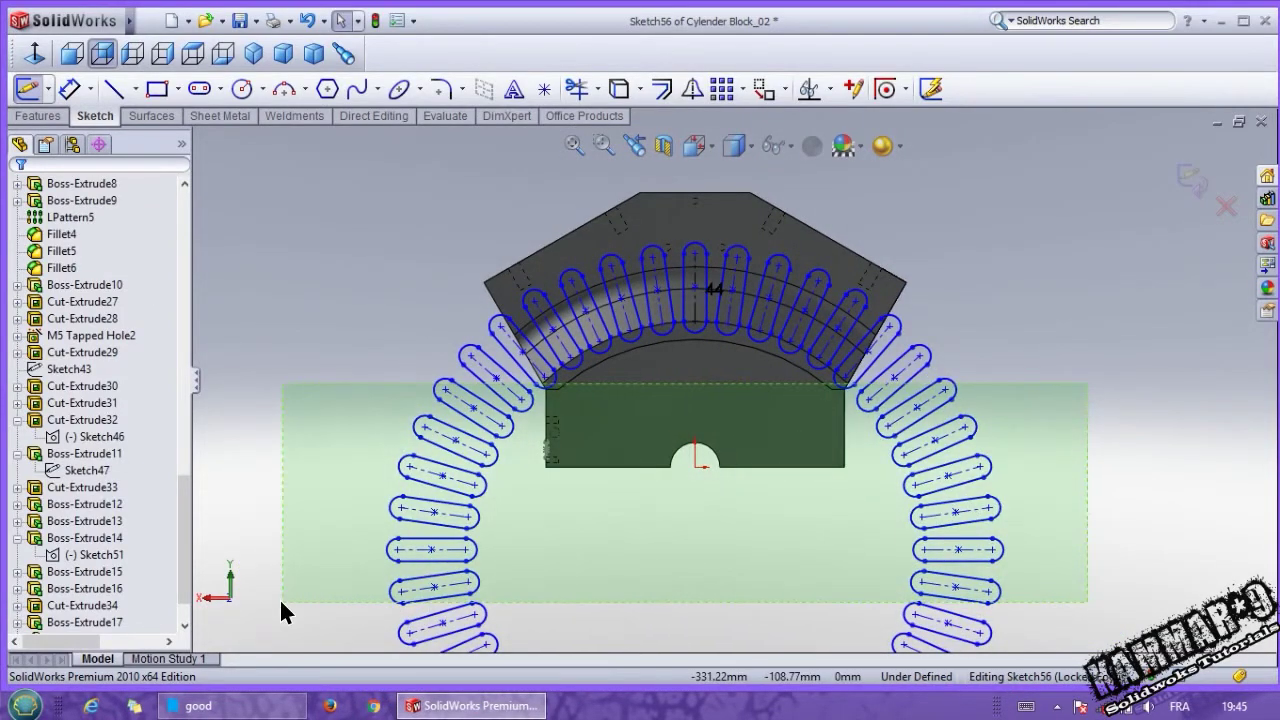
key(Delete)
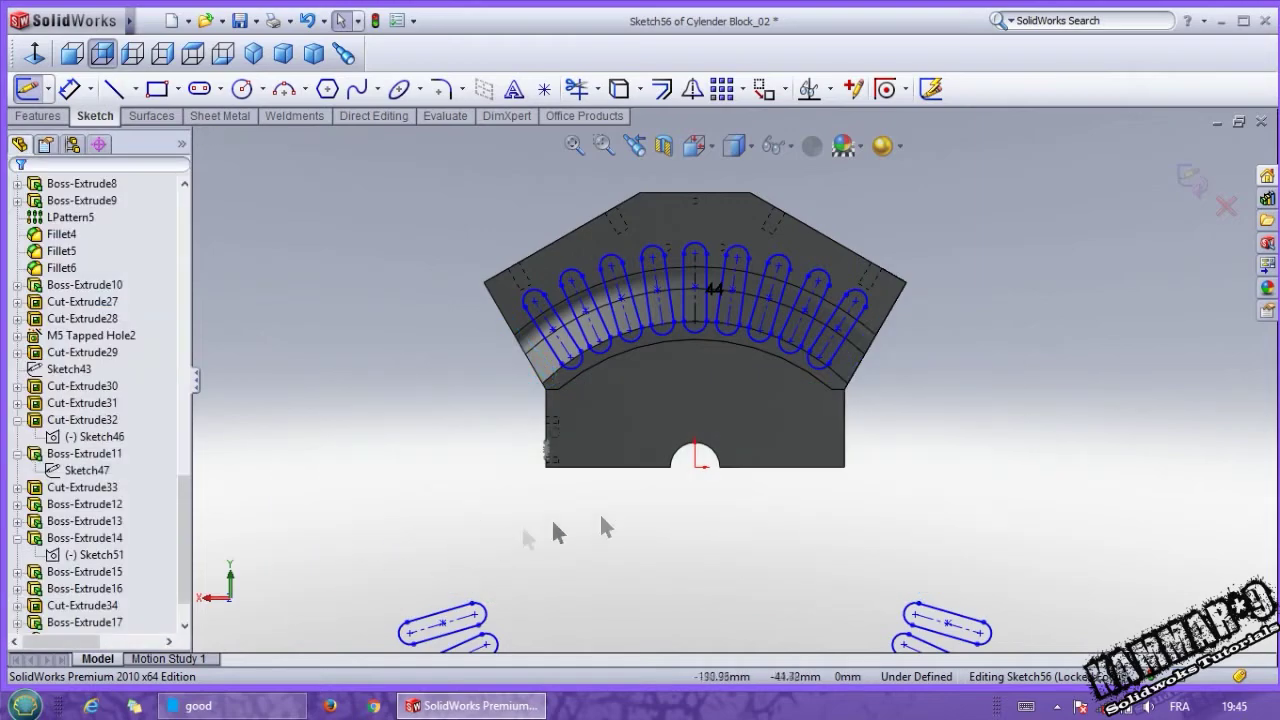
scroll(734, 379, up, 4)
drag(458, 446, 918, 672)
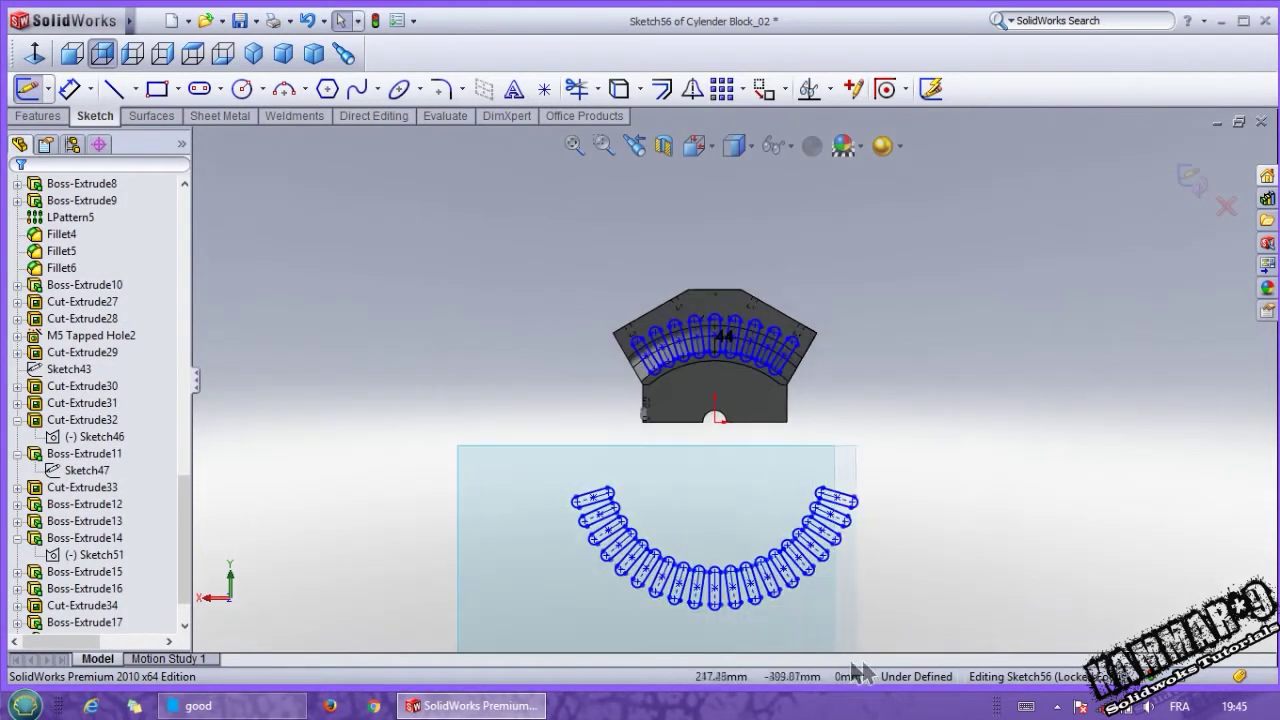
key(Delete)
scroll(729, 340, down, 6)
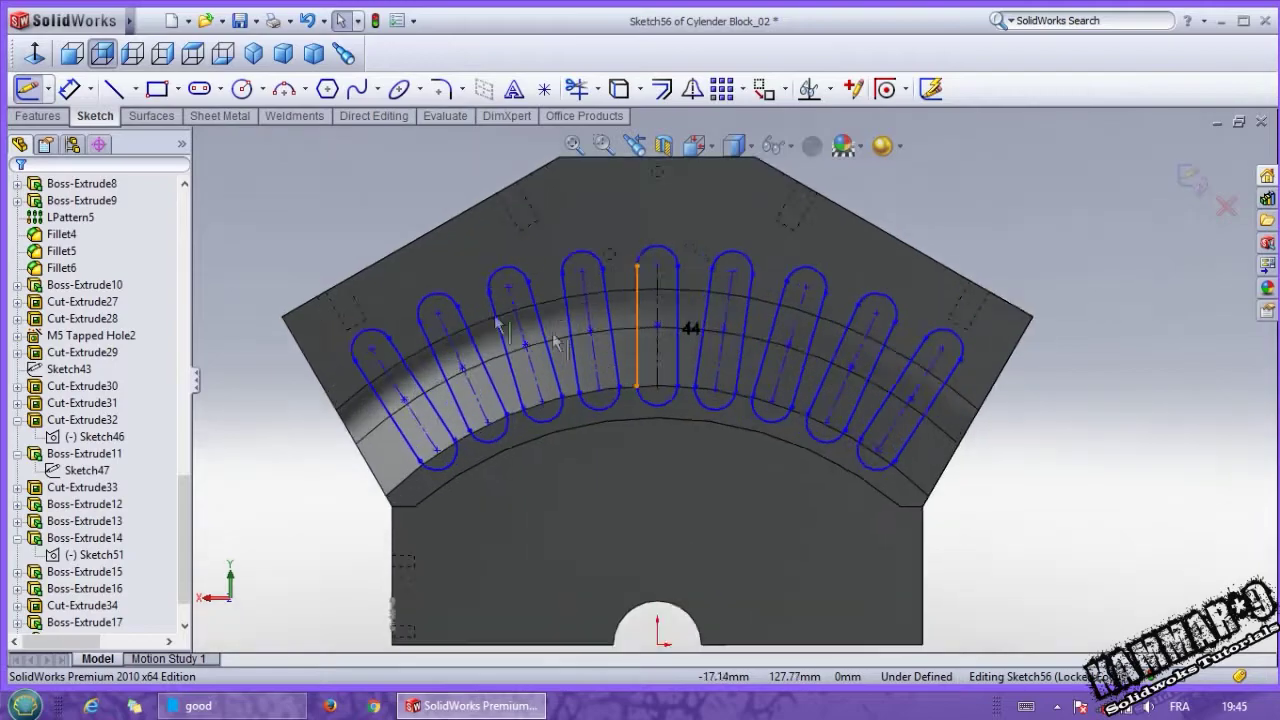
Step: Extruded-cut the remaining slots Up To Surface, ending at the block's top face
click(66, 116)
click(180, 92)
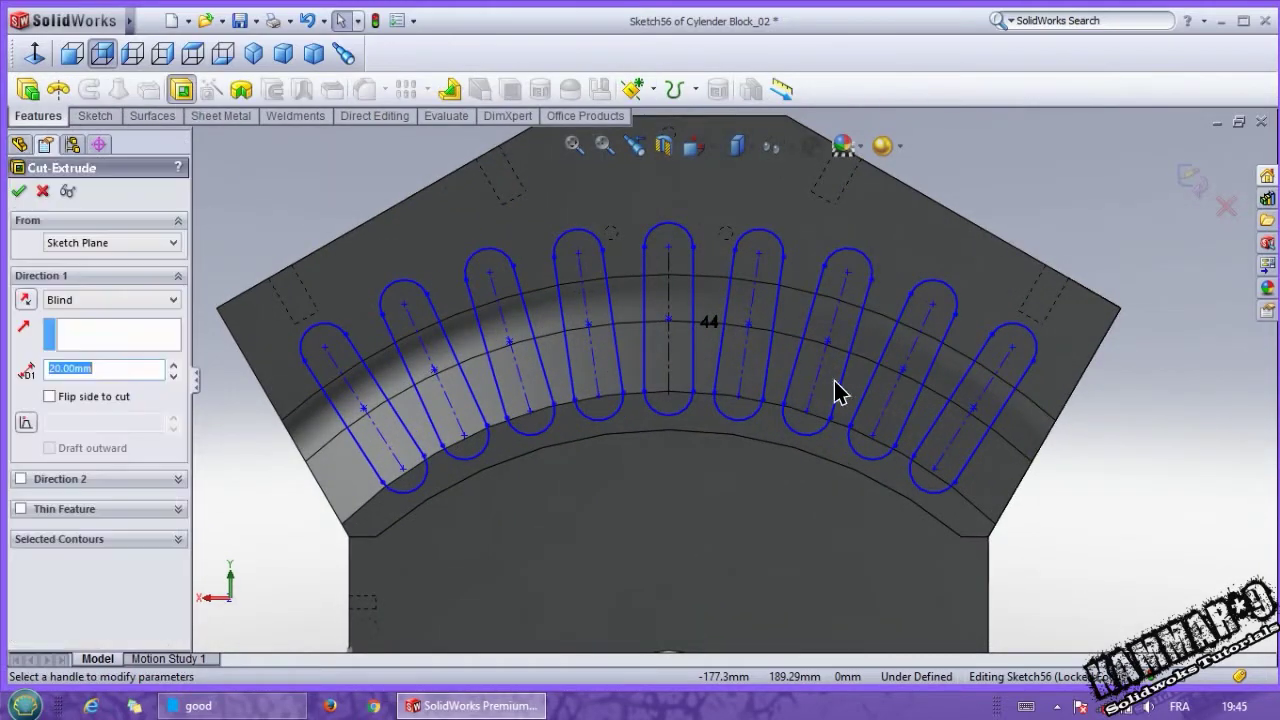
scroll(877, 257, down, 5)
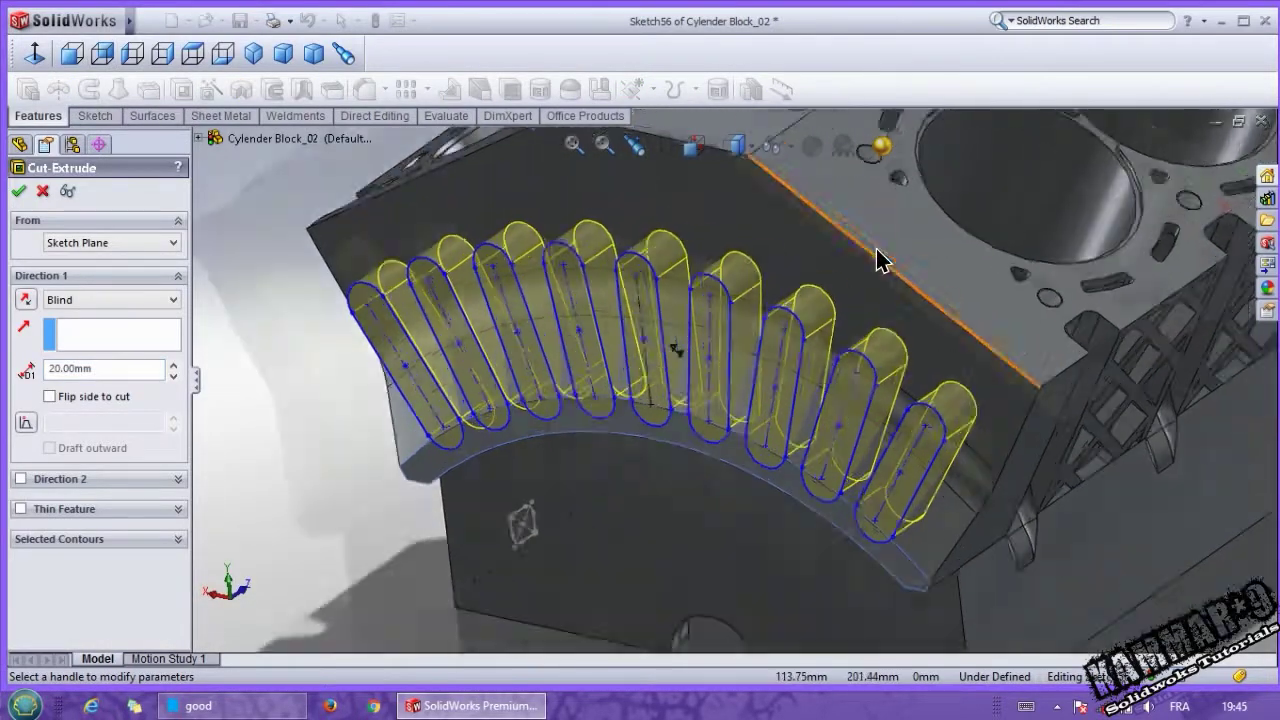
click(110, 300)
click(90, 365)
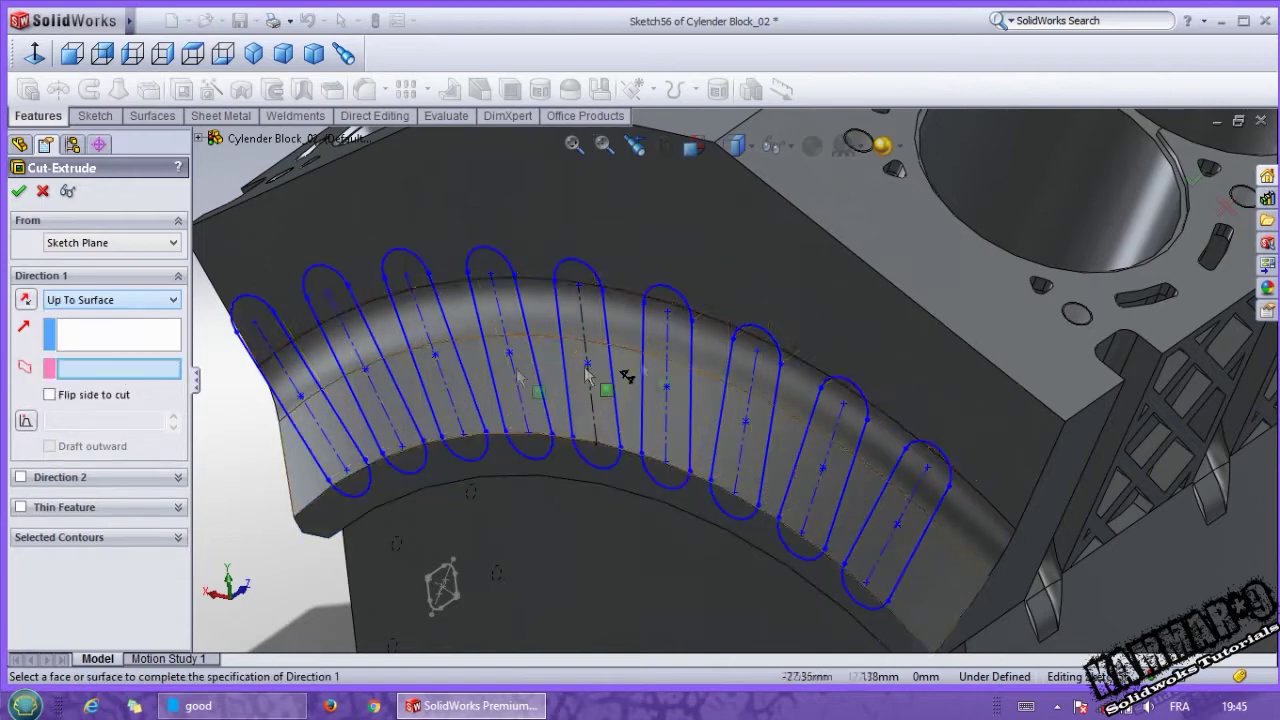
click(826, 285)
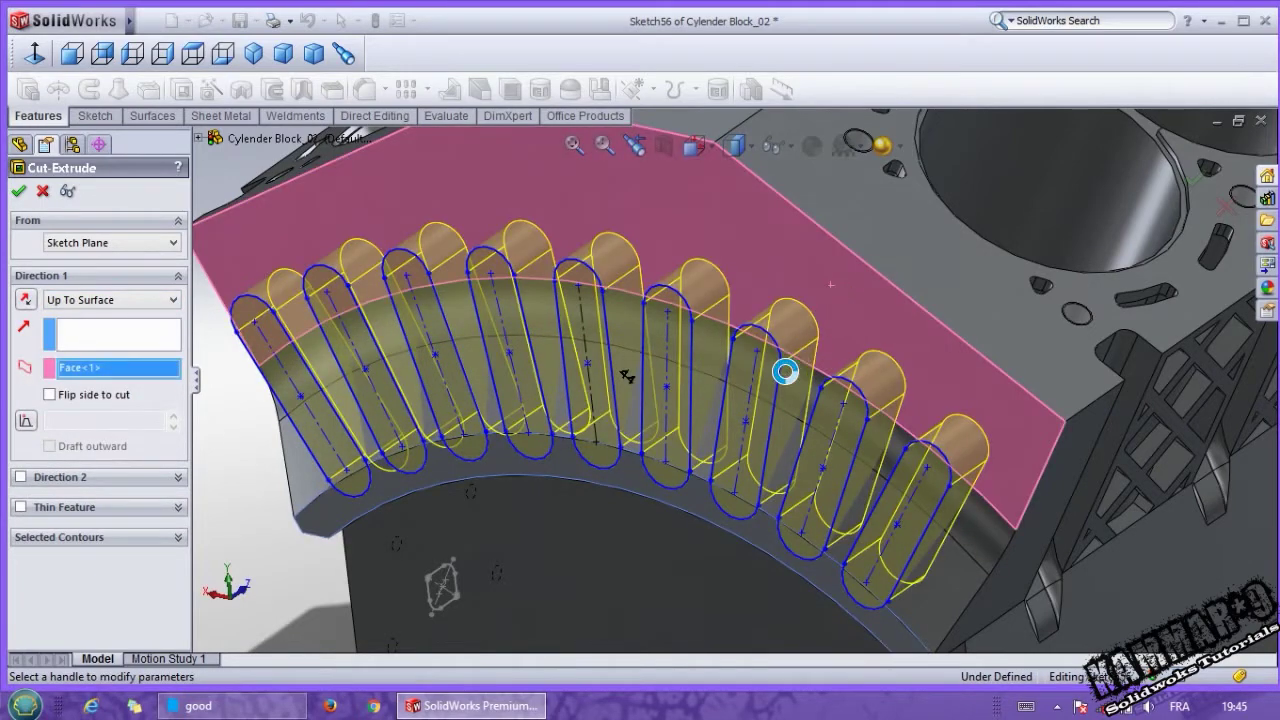
key(Return)
scroll(706, 436, up, 4)
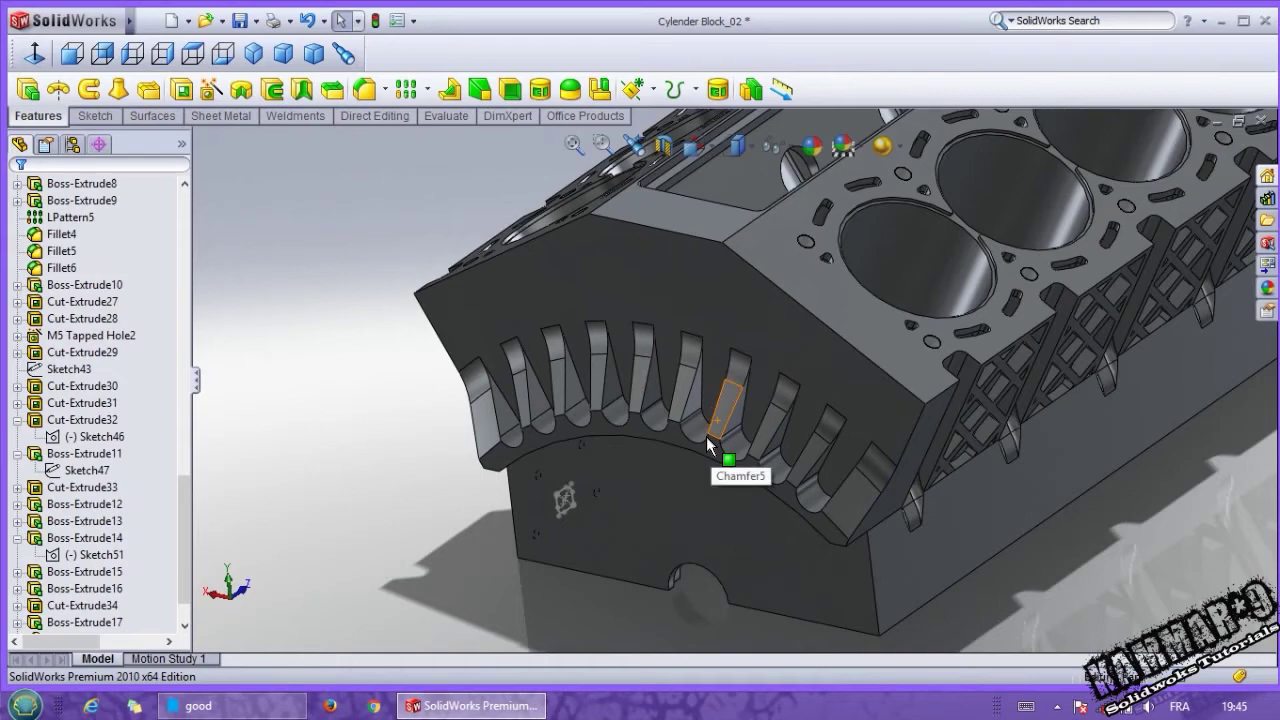
Step: Open a new sketch on the block's long flat lower side face
scroll(706, 436, up, 5)
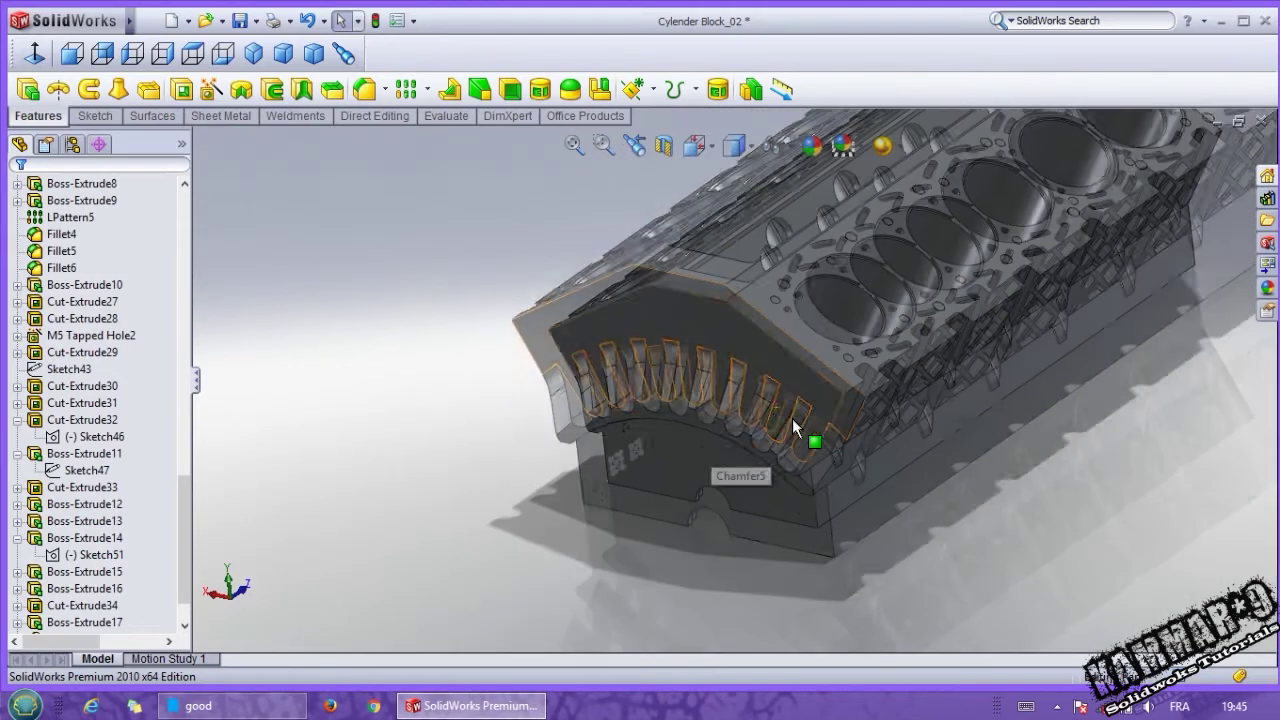
mouse_move(792, 418)
middle_down()
mouse_move(757, 368)
mouse_move(571, 434)
middle_up()
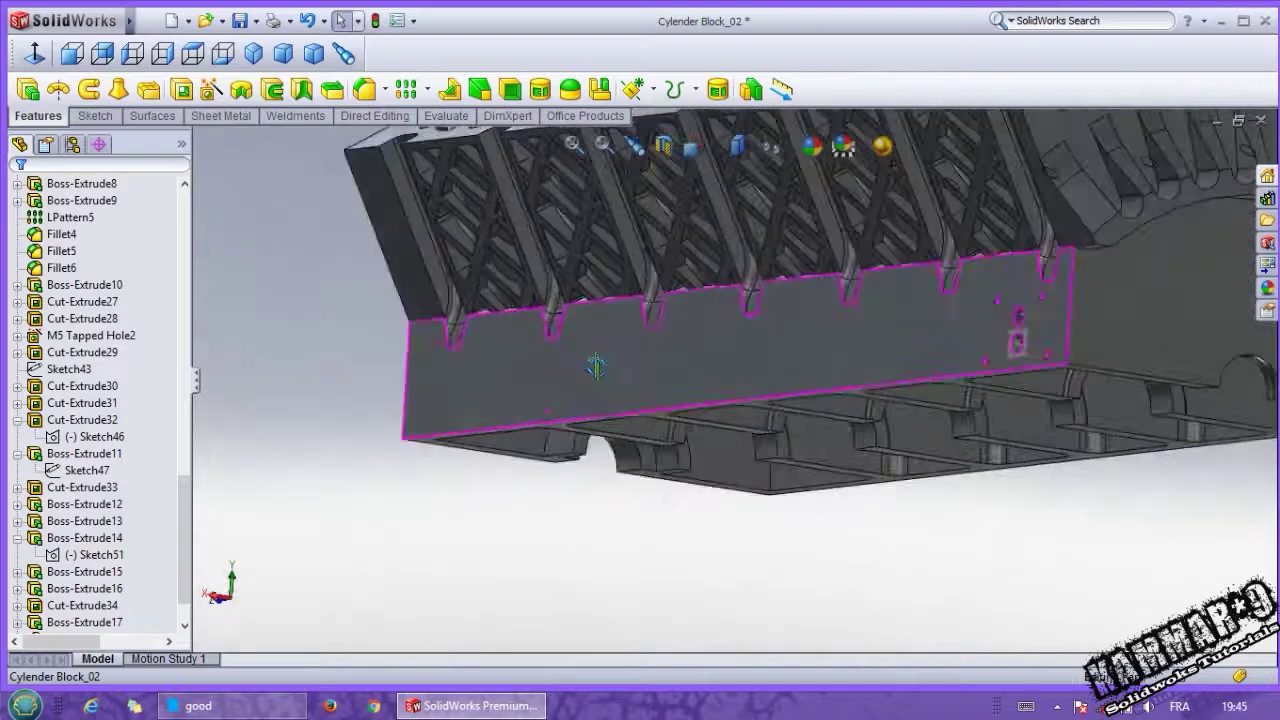
scroll(611, 428, down, 3)
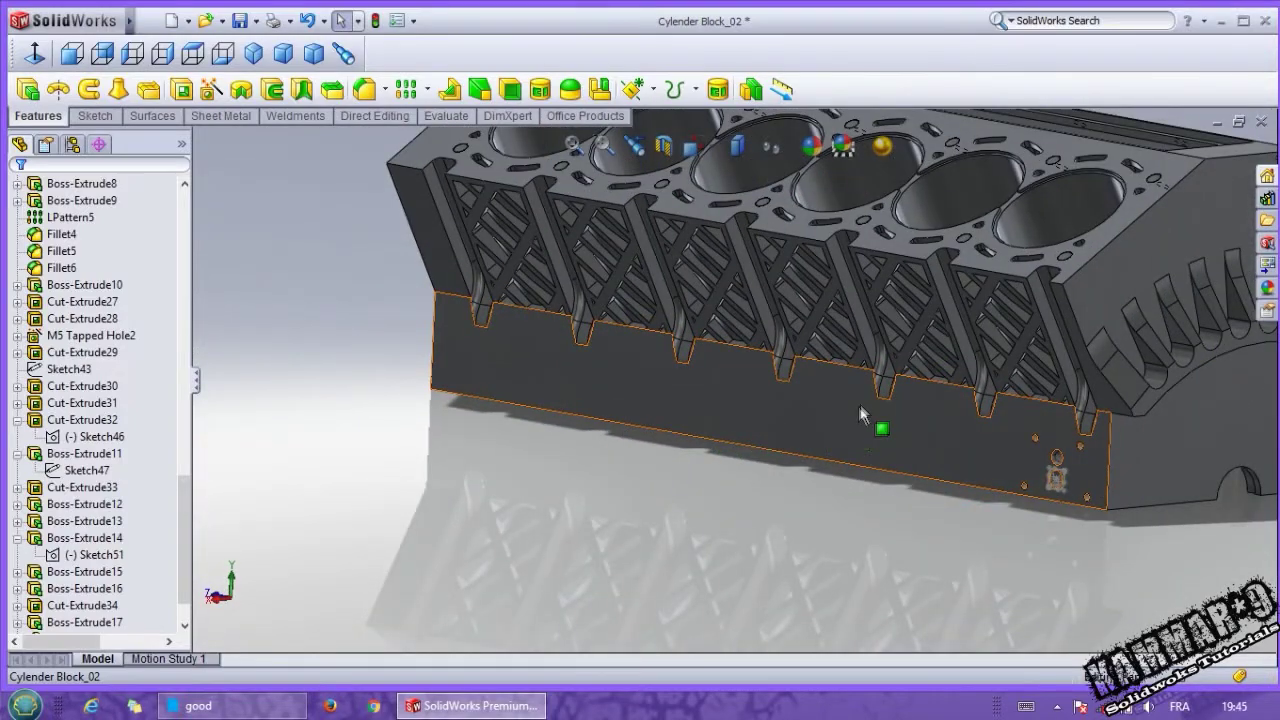
click(860, 412)
scroll(934, 450, down, 2)
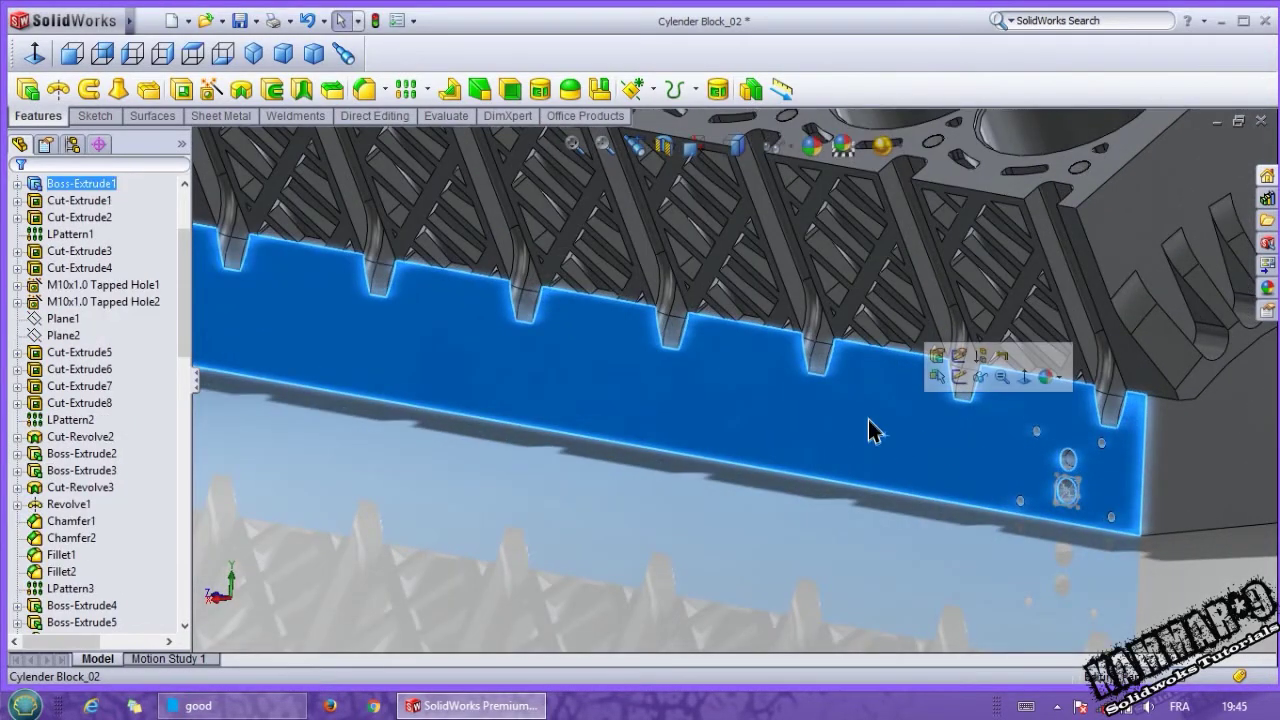
mouse_move(868, 430)
middle_down()
mouse_move(884, 449)
mouse_move(862, 464)
middle_up()
click(860, 452)
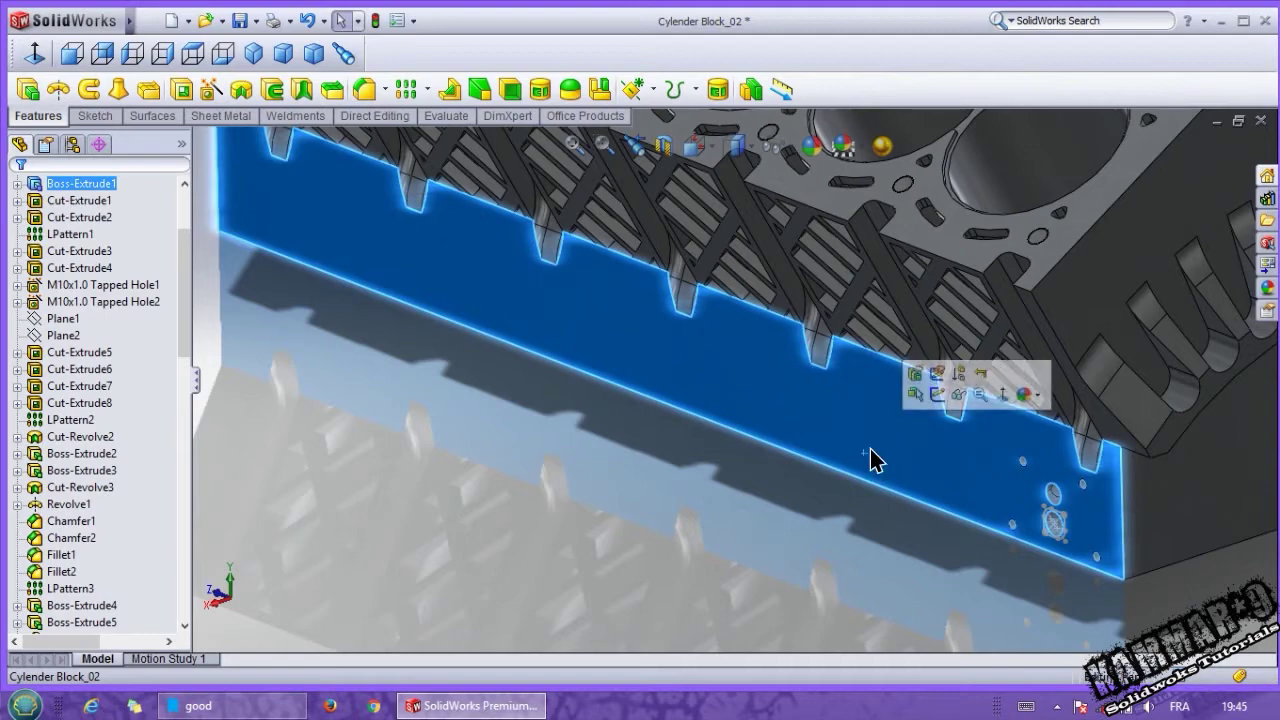
click(935, 402)
Step: Draw a centre rectangle on the side face, viewed normal to the sketch
click(41, 63)
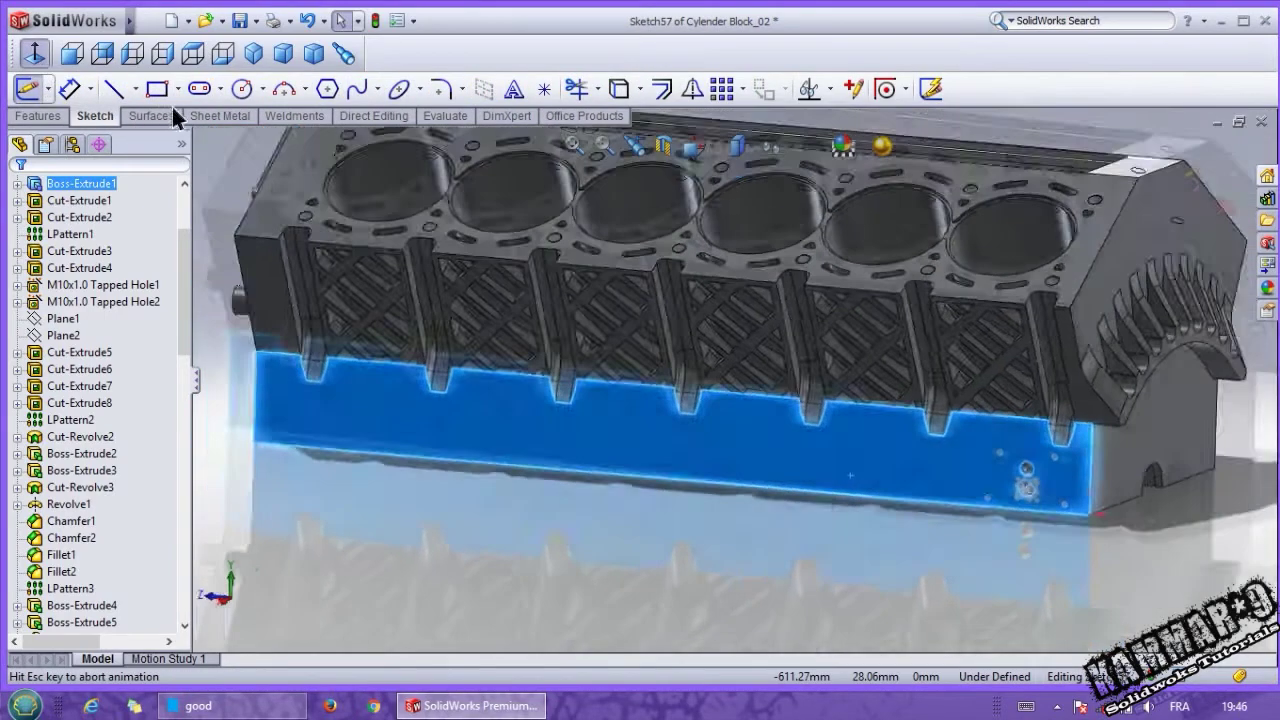
click(157, 89)
click(78, 251)
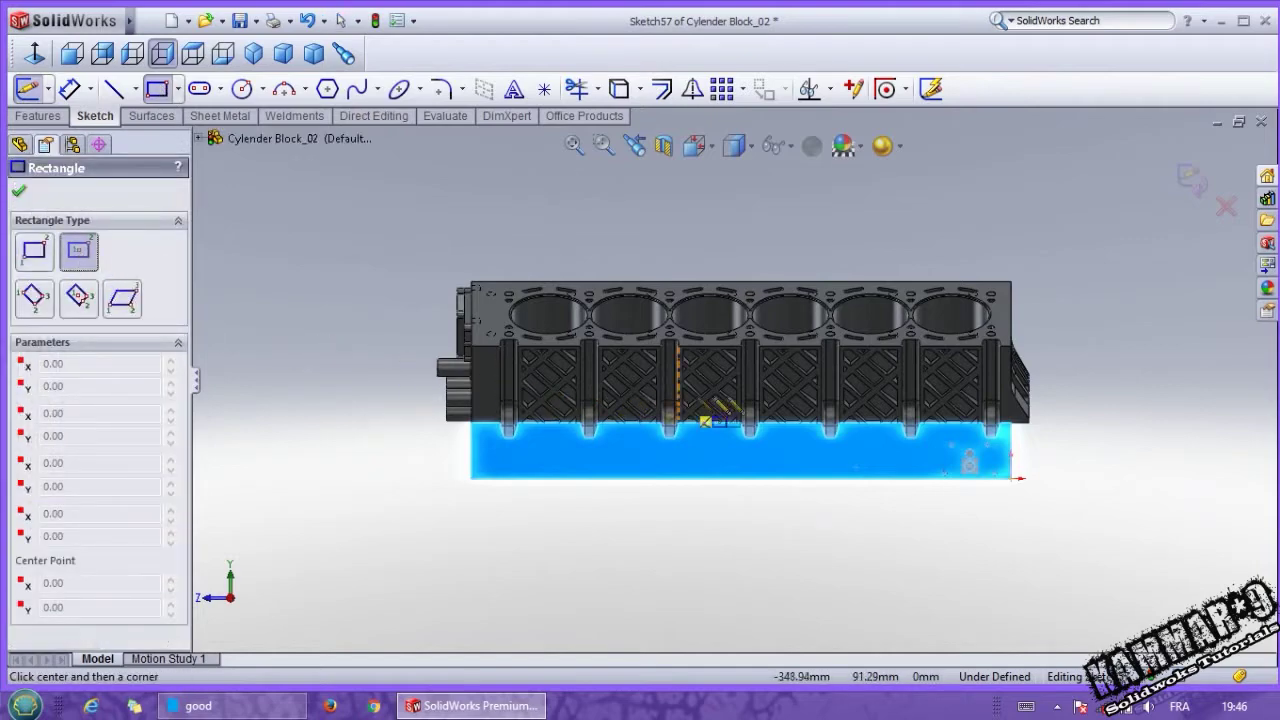
scroll(706, 421, down, 3)
scroll(706, 421, down, 3)
click(810, 496)
click(852, 466)
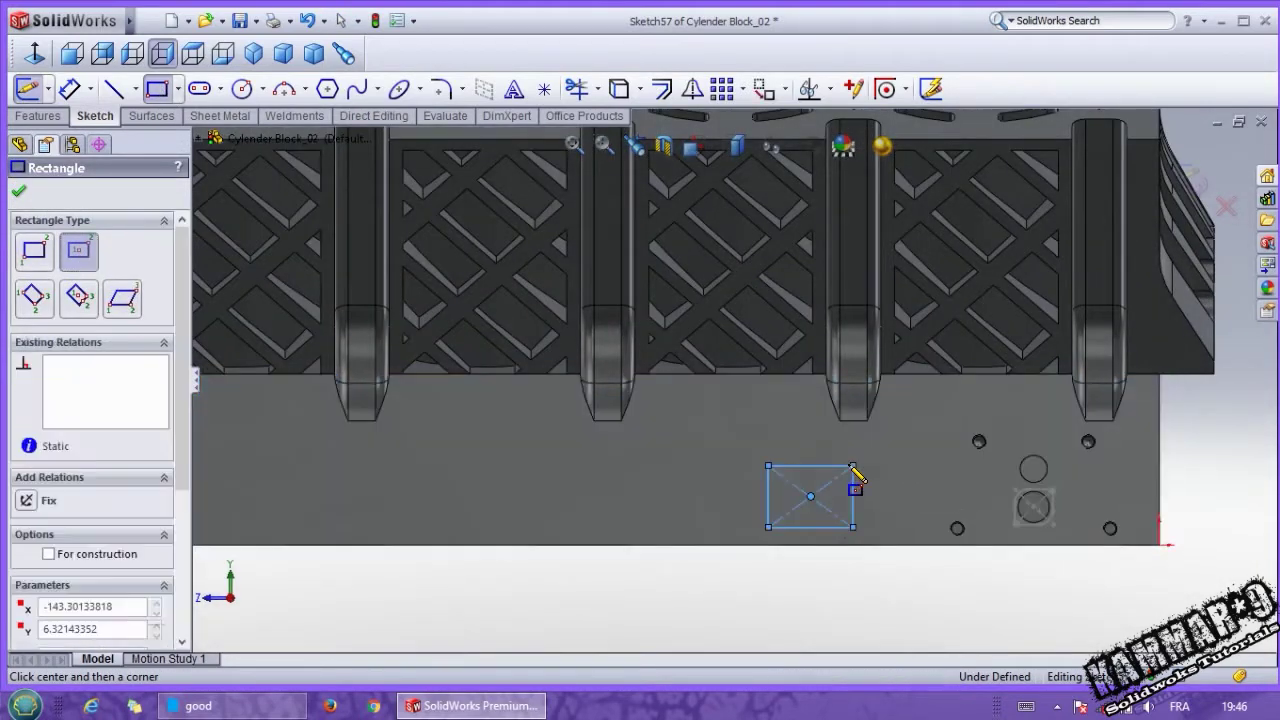
Step: Dimension the rectangle 20 mm wide and 30 mm high
click(69, 89)
click(810, 465)
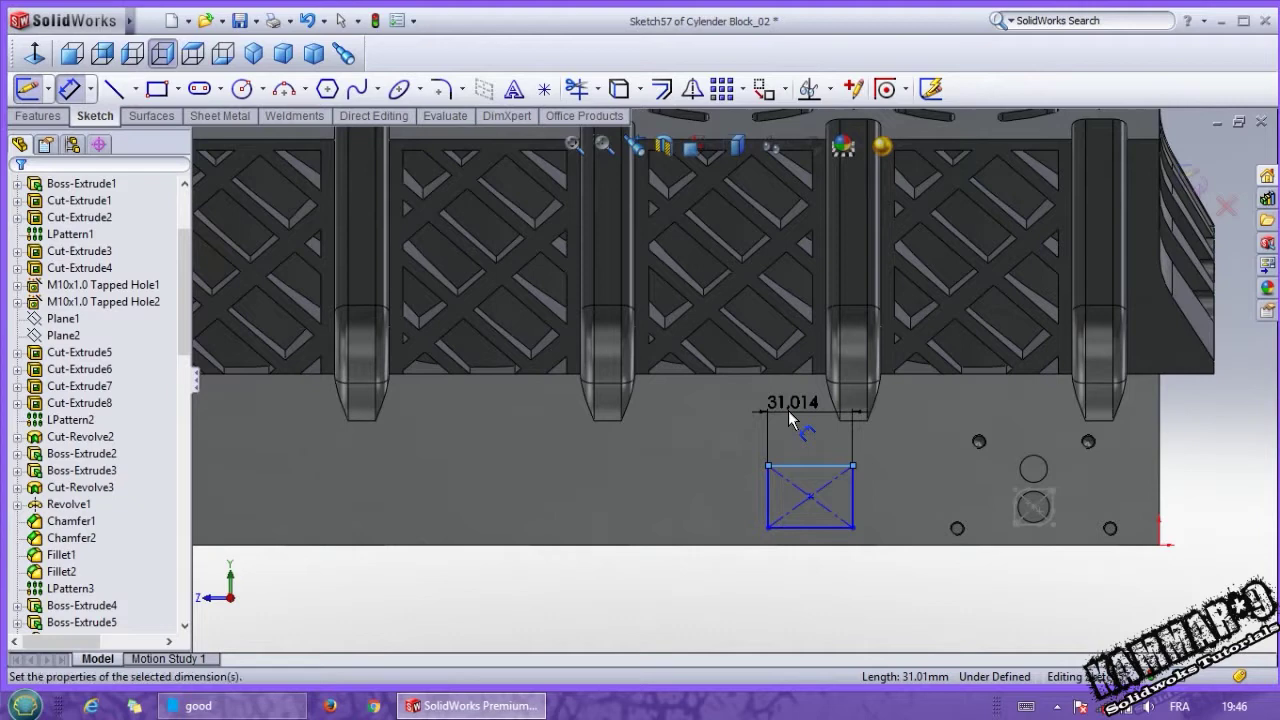
click(789, 420)
text(20)
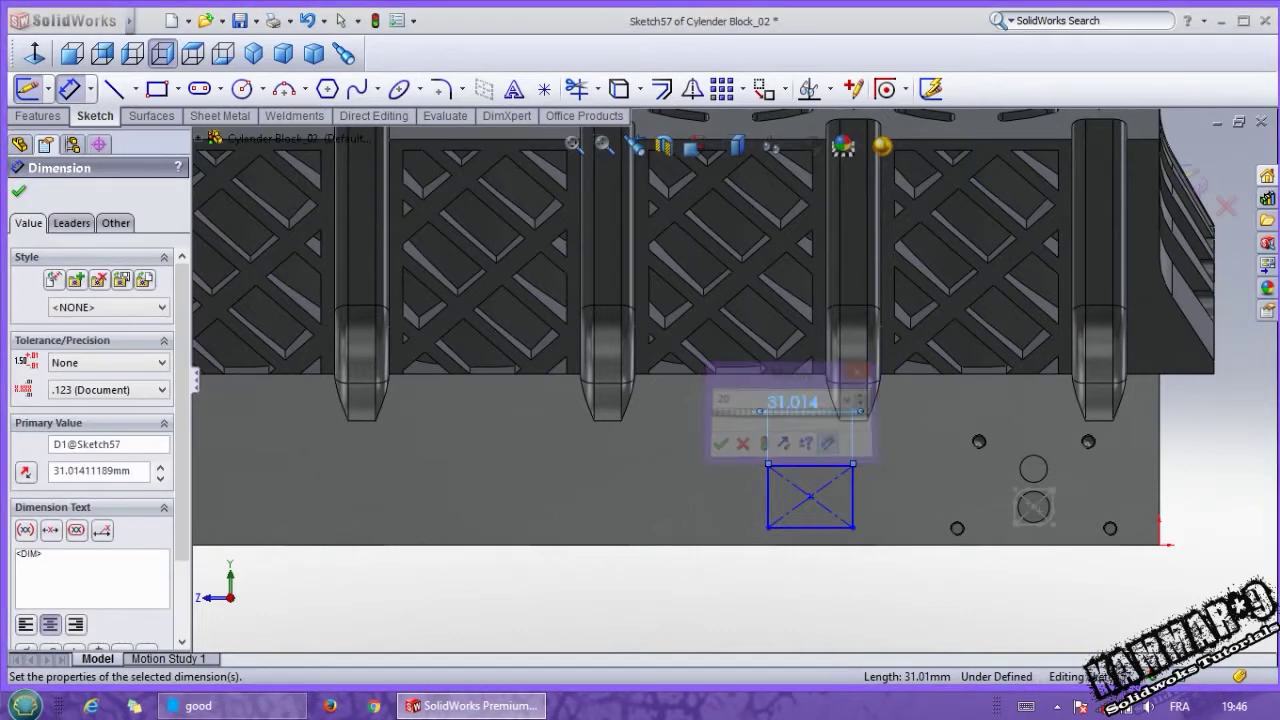
key(Return)
click(767, 496)
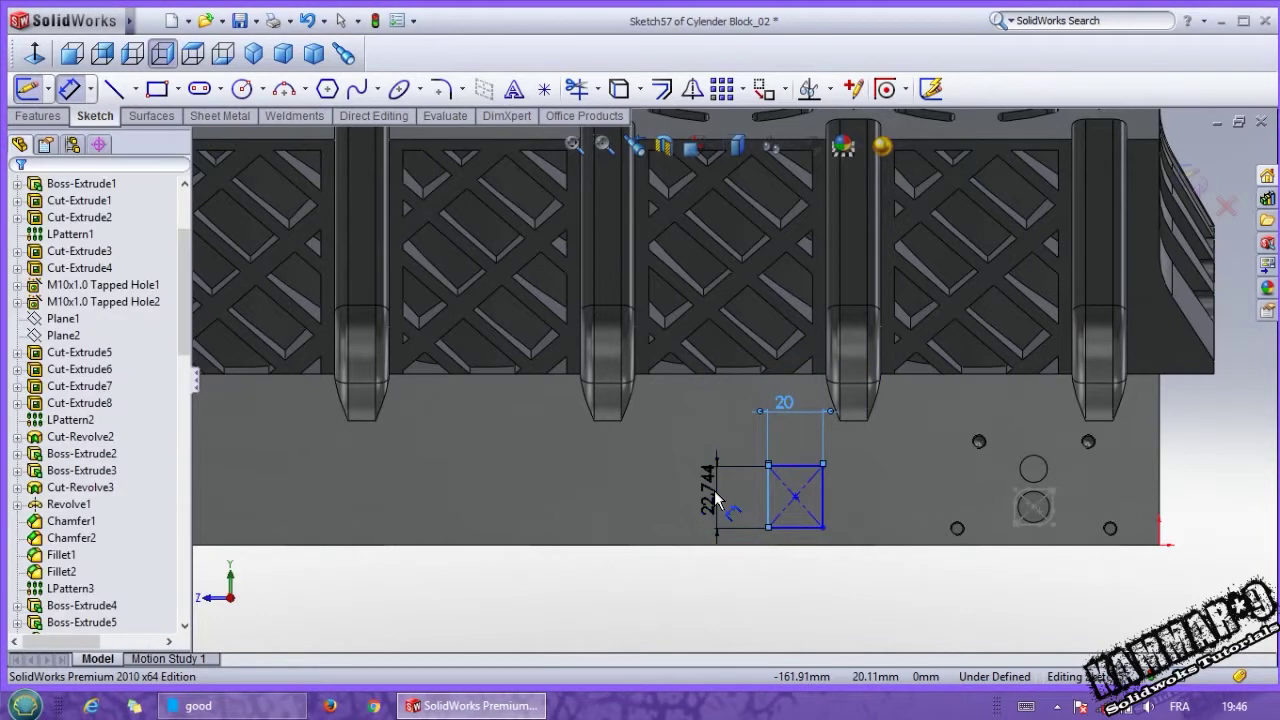
click(723, 500)
text(30)
key(Return)
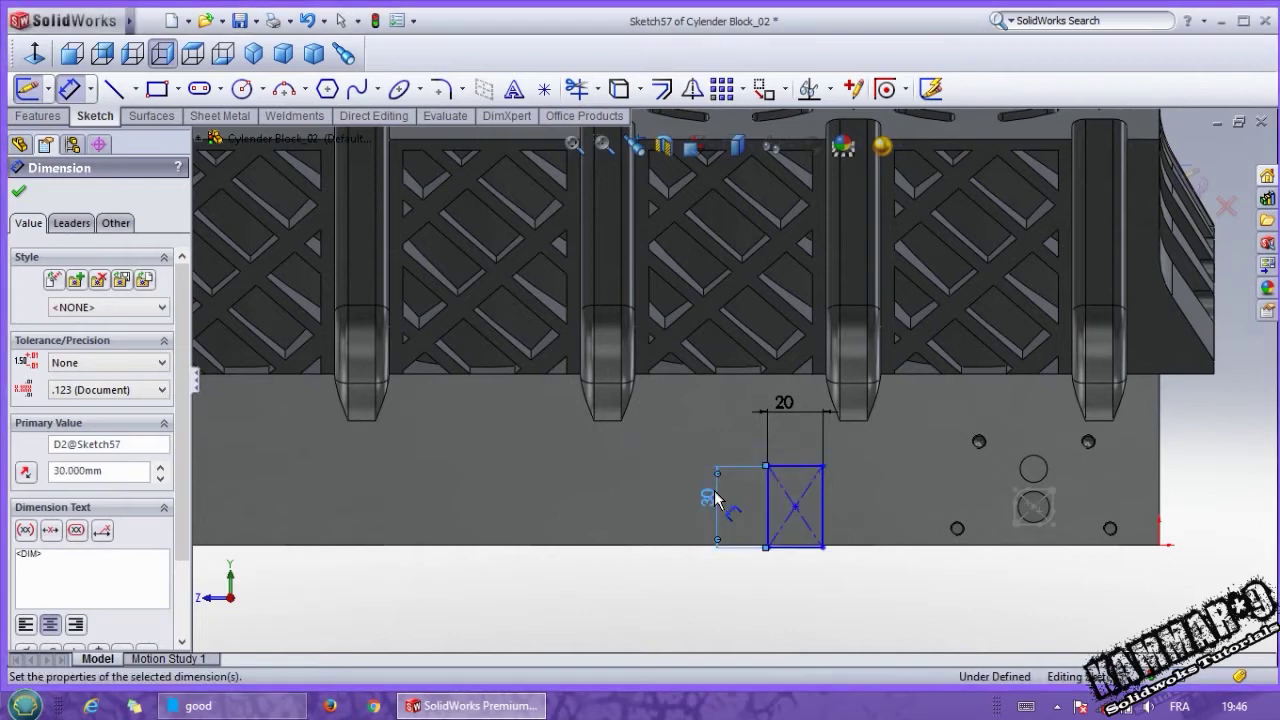
Step: Position the rectangle's centre 115 mm from the right end and 25 mm above the bottom
click(794, 508)
click(1158, 500)
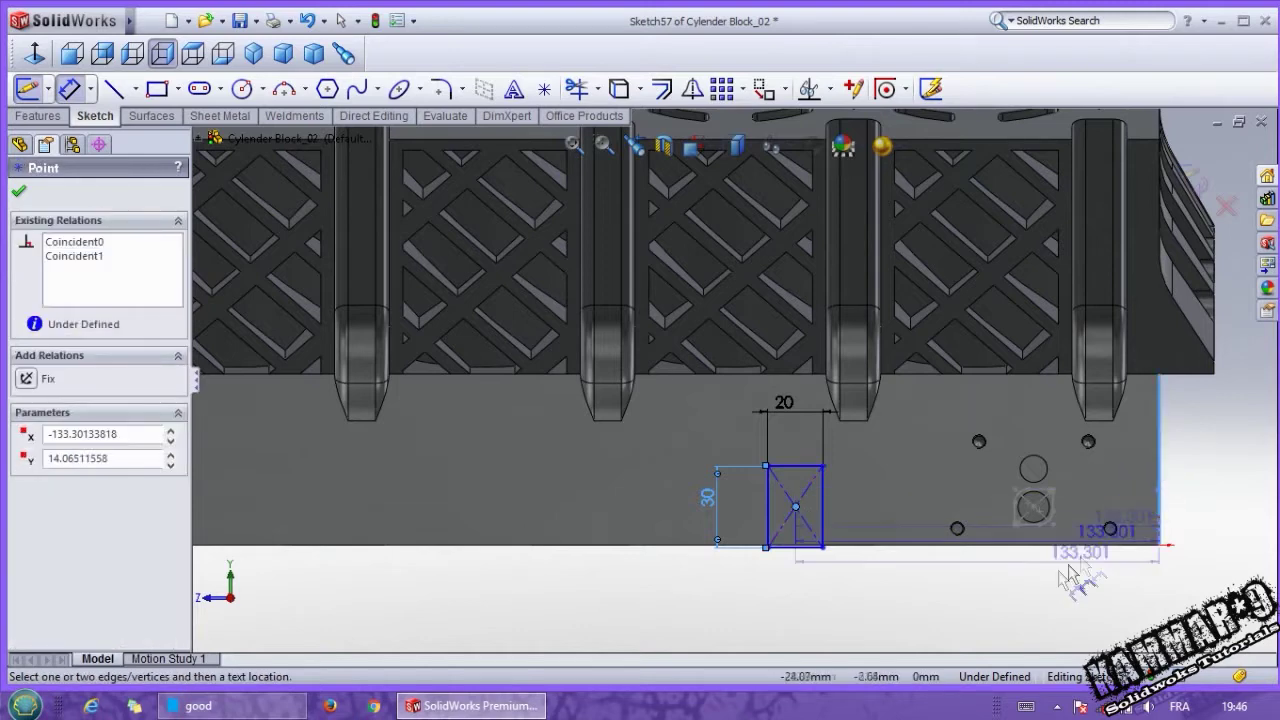
click(1040, 610)
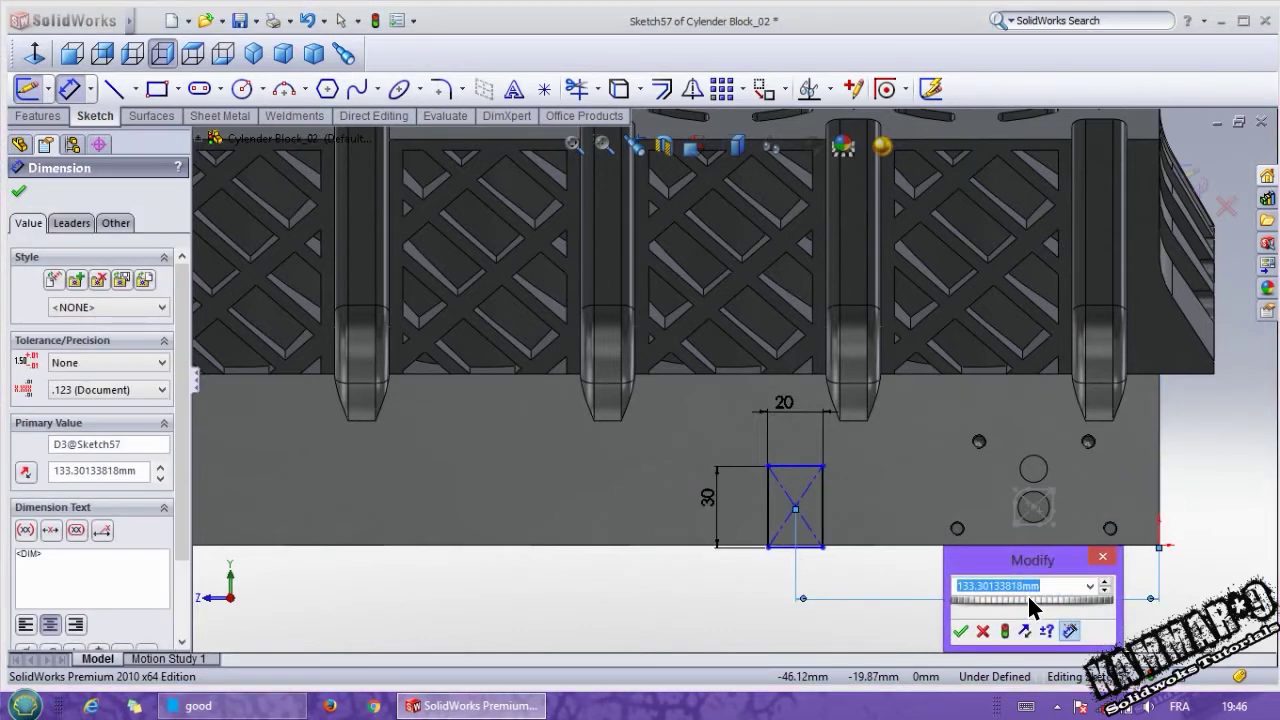
text(5)
key(Return)
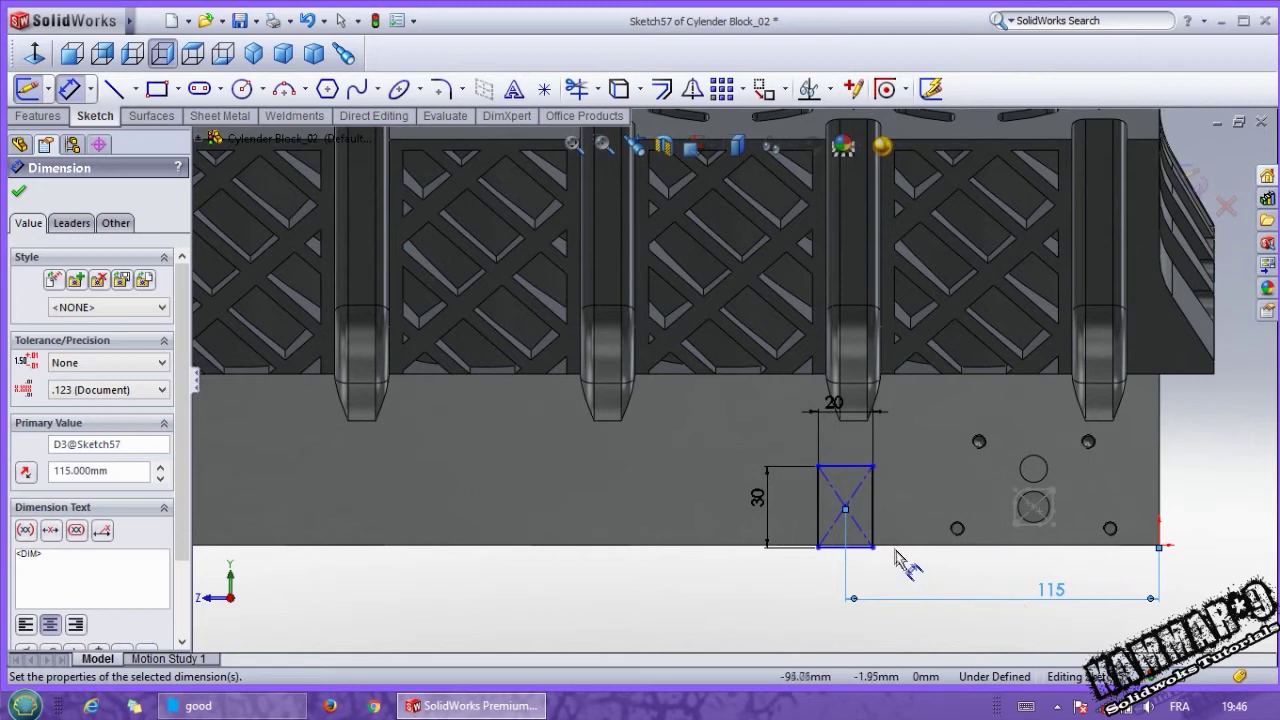
click(845, 508)
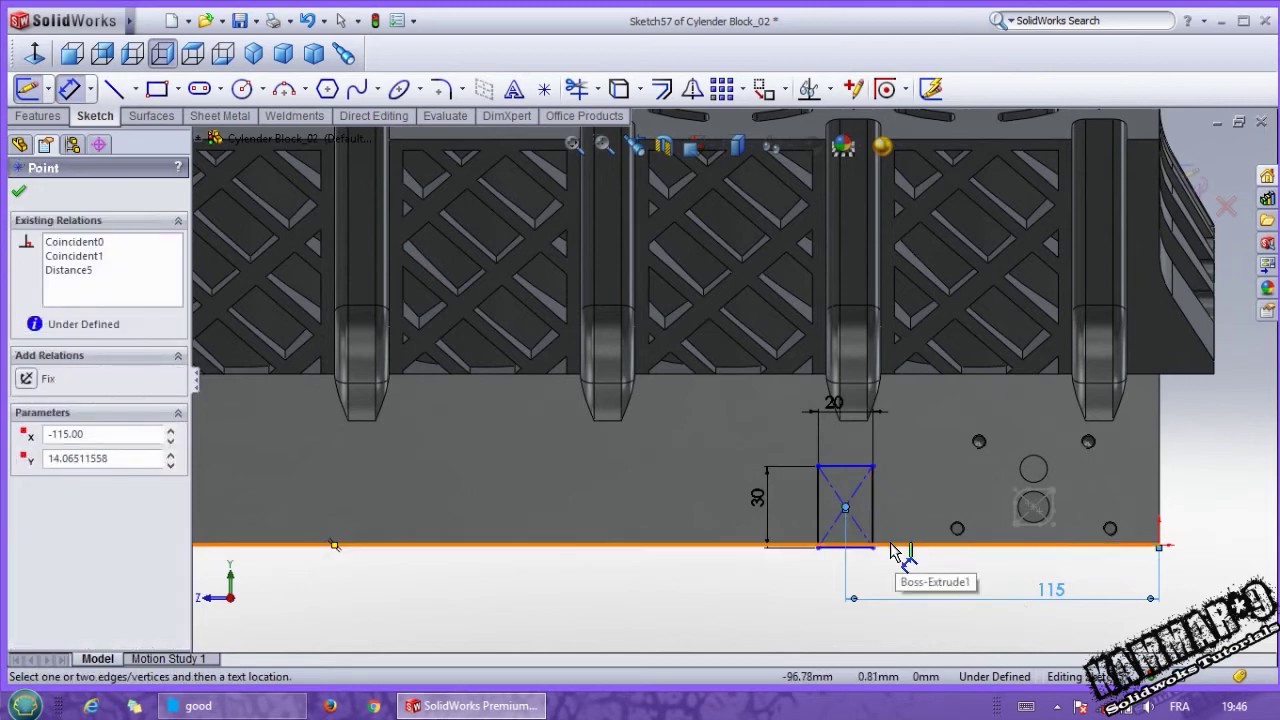
click(893, 548)
click(896, 578)
text(25)
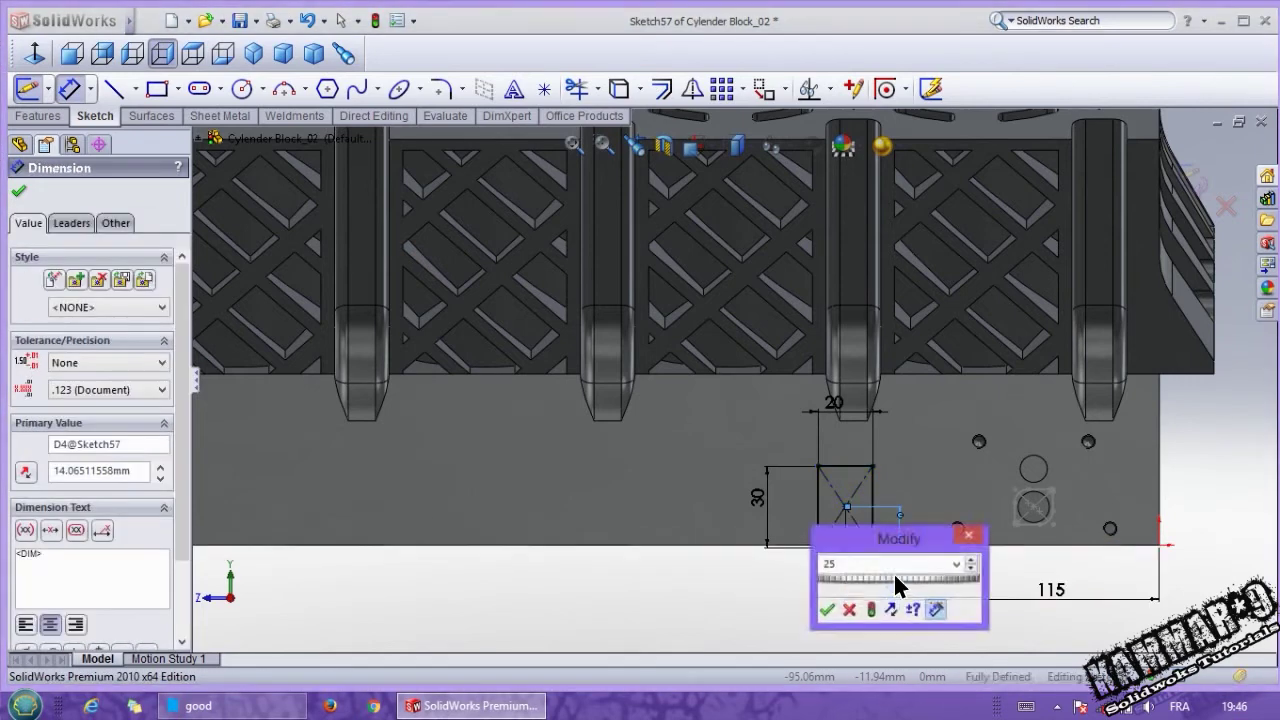
key(Return)
click(686, 594)
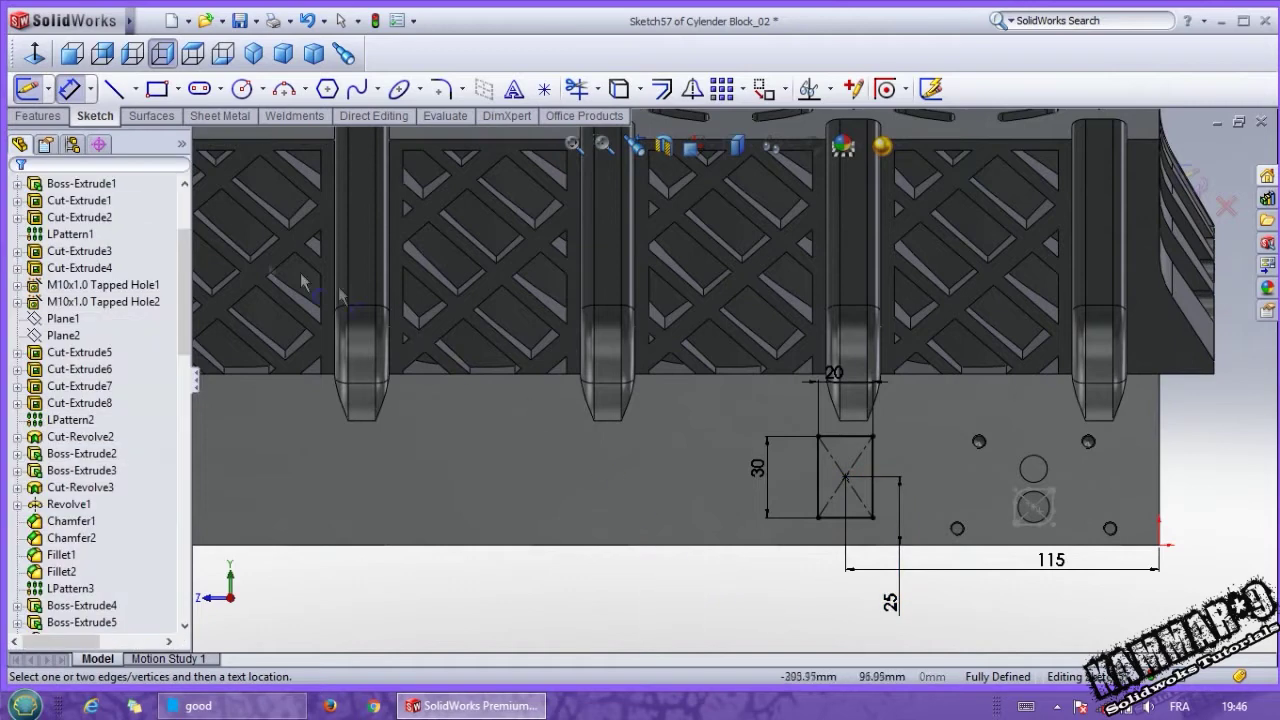
click(57, 118)
click(28, 88)
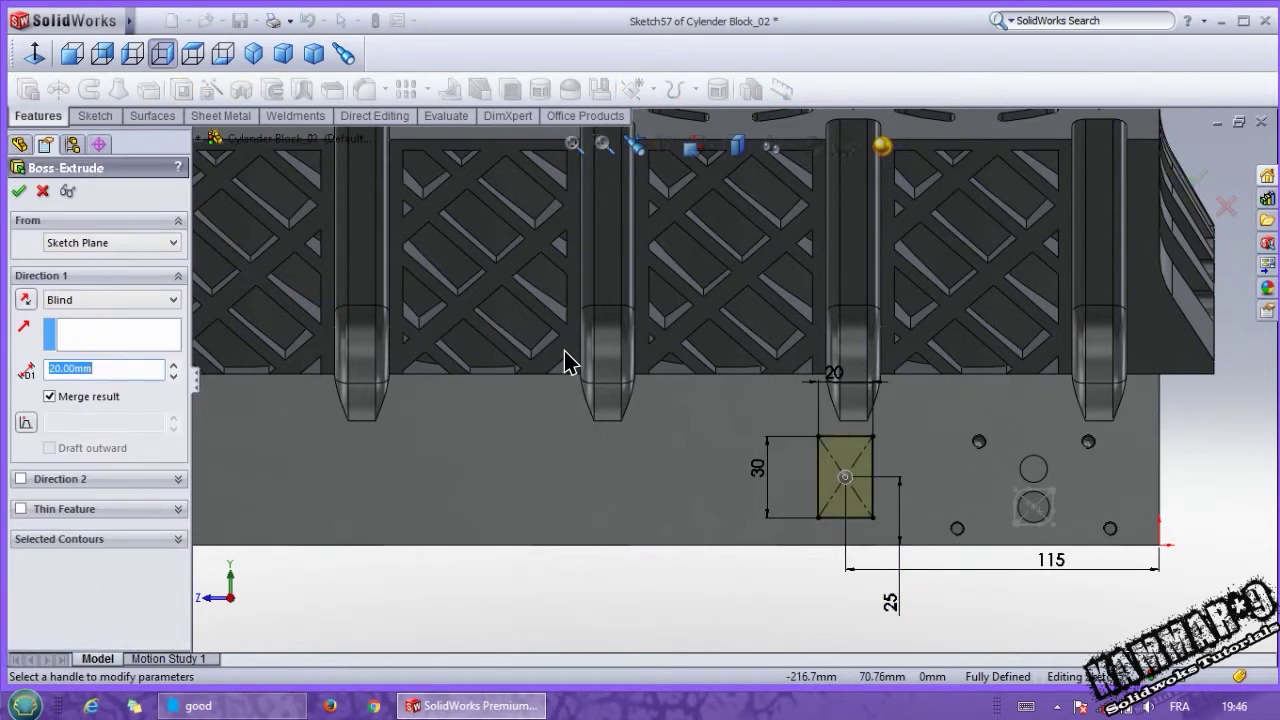
Step: Extrude the rectangle into the mounting-foot boss and begin a sketch on its outer end face
text(40)
key(Return)
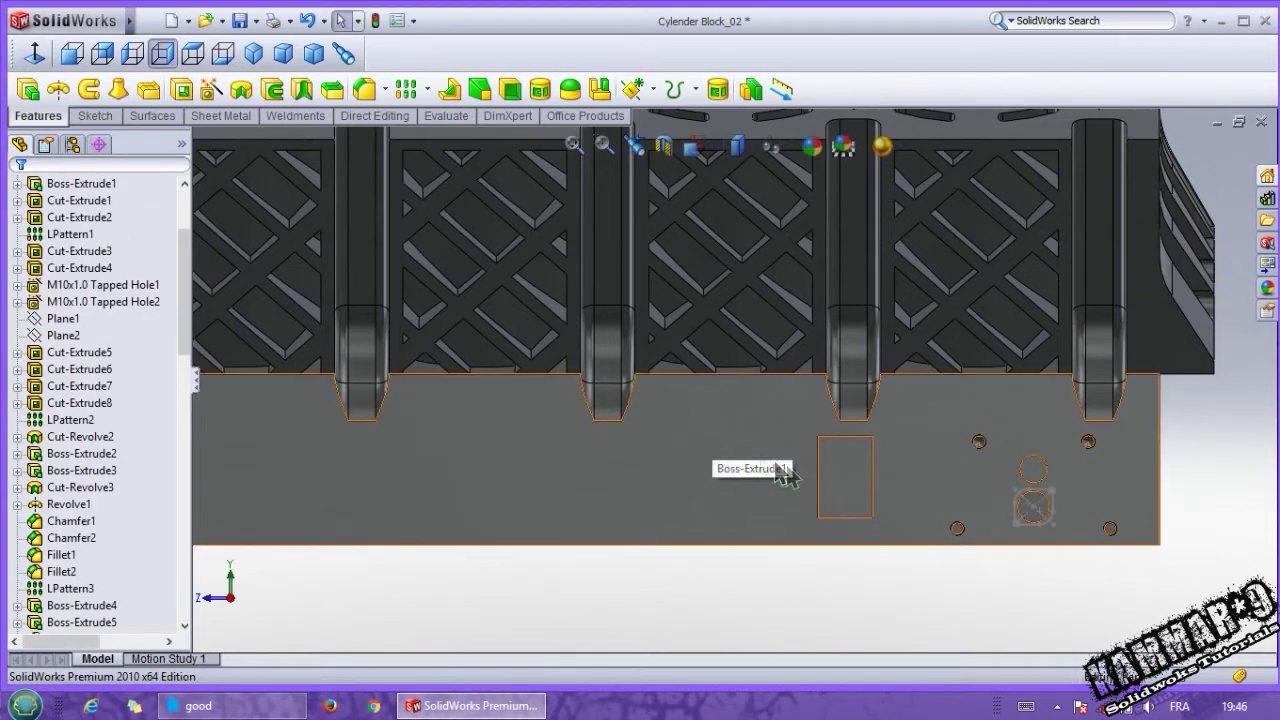
mouse_move(788, 476)
middle_down()
mouse_move(781, 484)
mouse_move(860, 468)
middle_up()
click(864, 464)
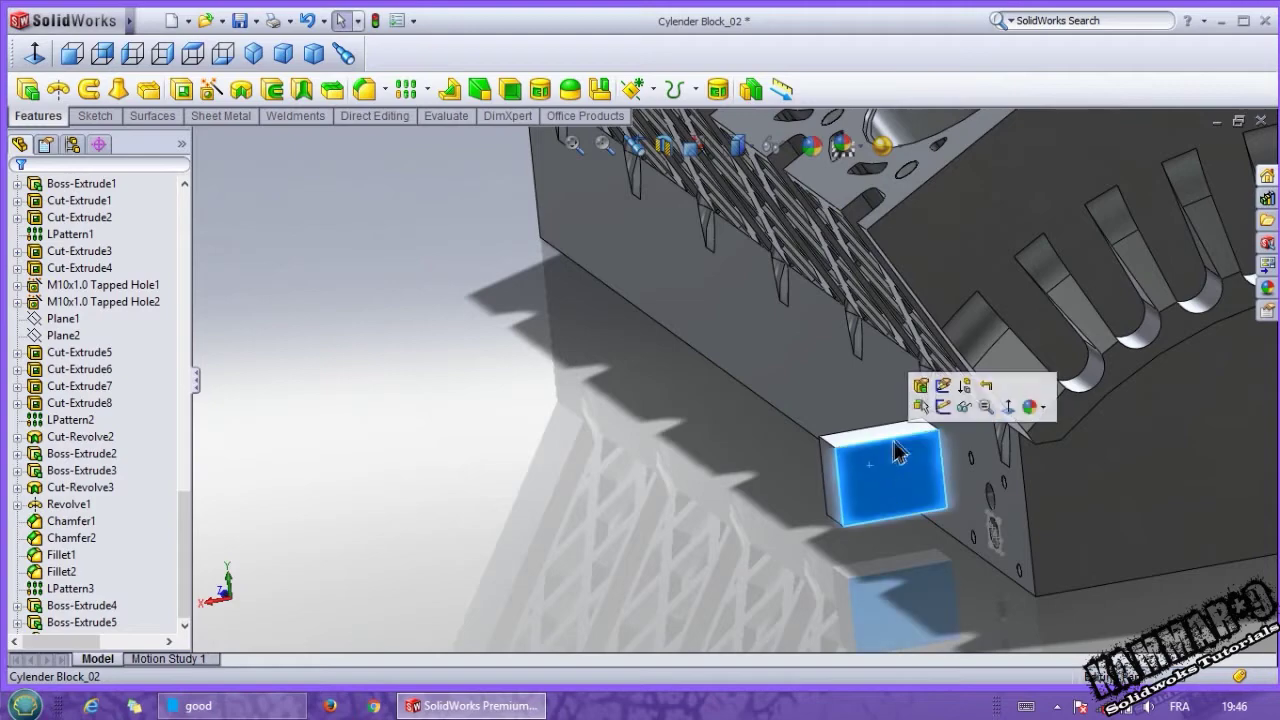
click(940, 406)
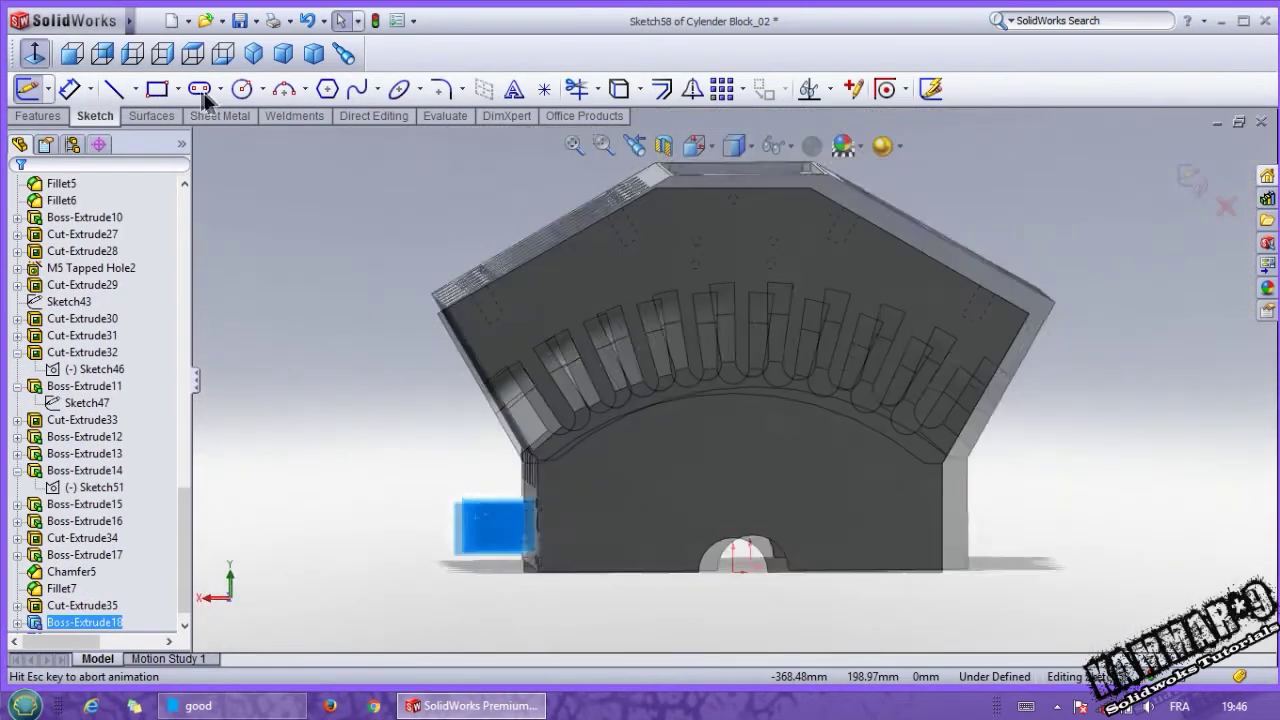
Step: Draw a three-point arc from the foot's top edge to its left edge
click(285, 95)
scroll(514, 509, down, 2)
scroll(528, 512, down, 2)
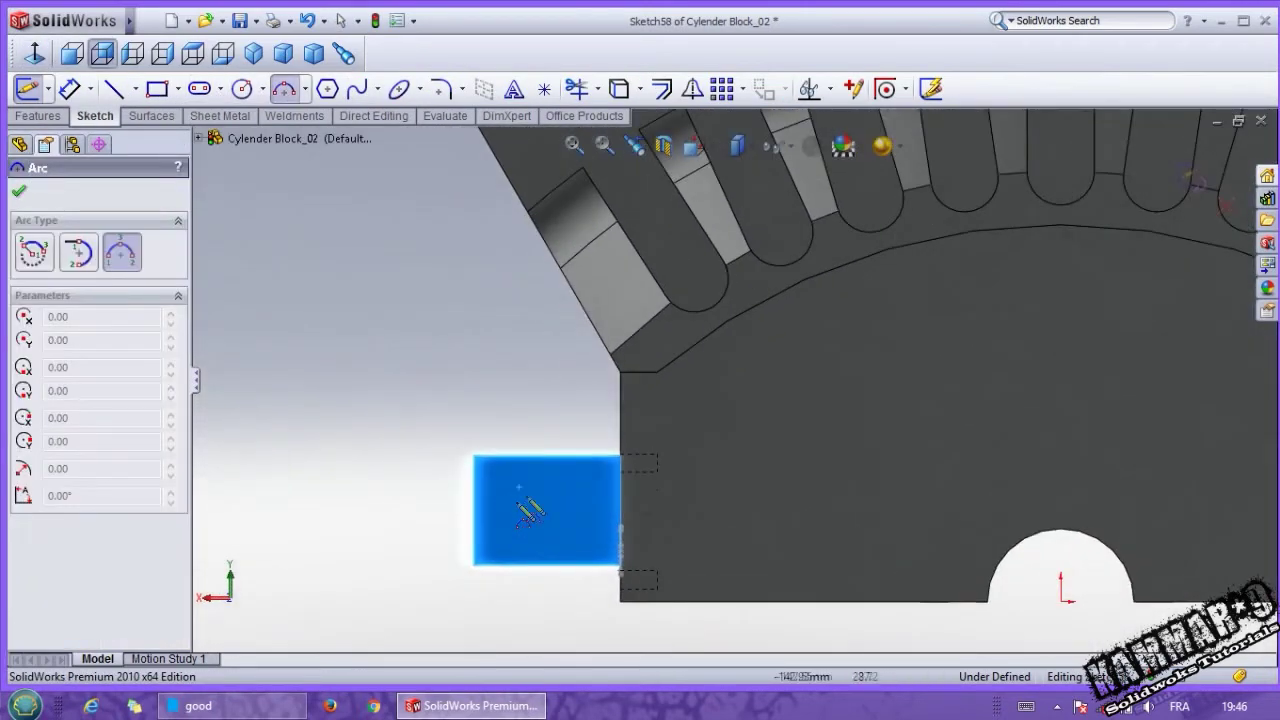
click(574, 462)
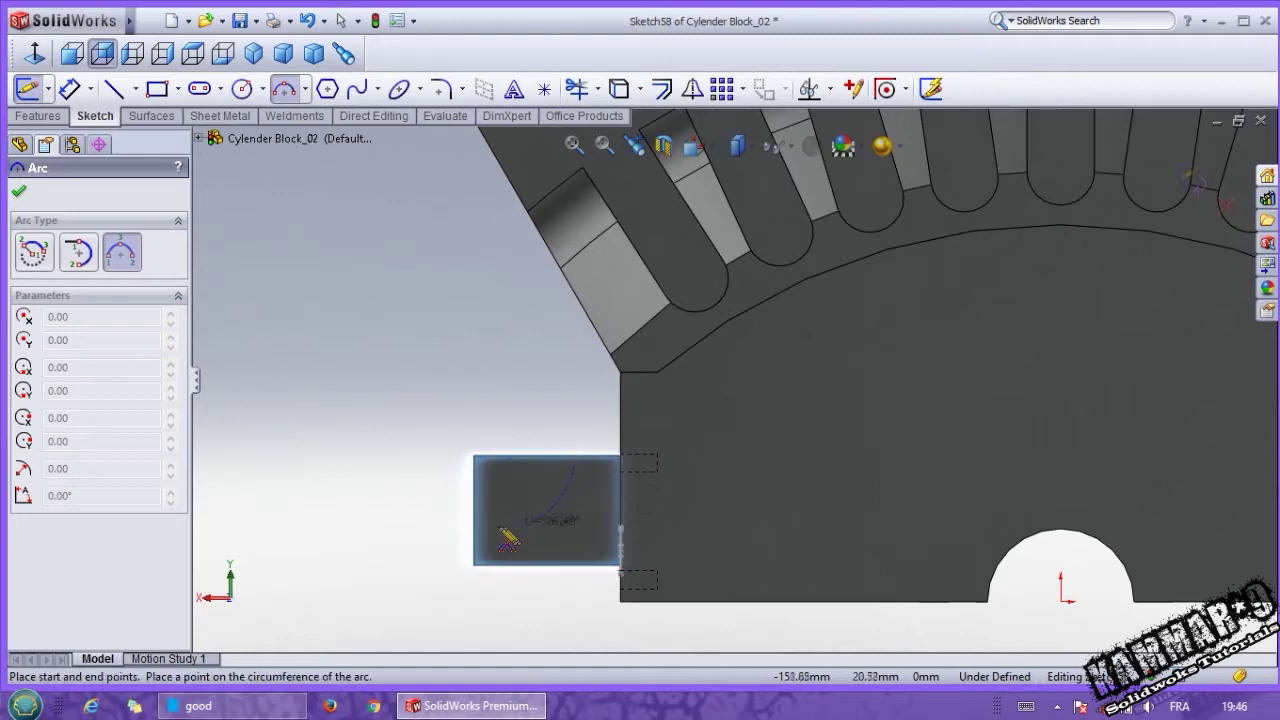
click(475, 525)
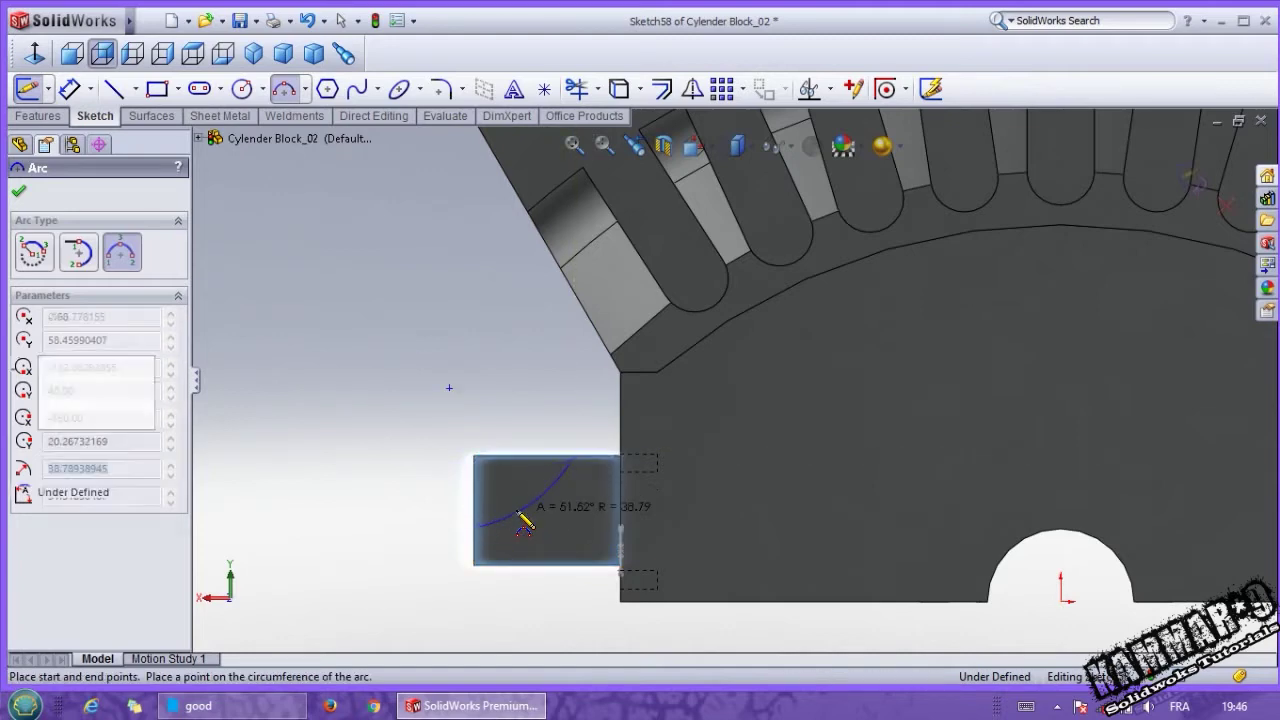
click(530, 500)
Step: Give the arc a 37 mm radius
right_drag(400, 480, 400, 400)
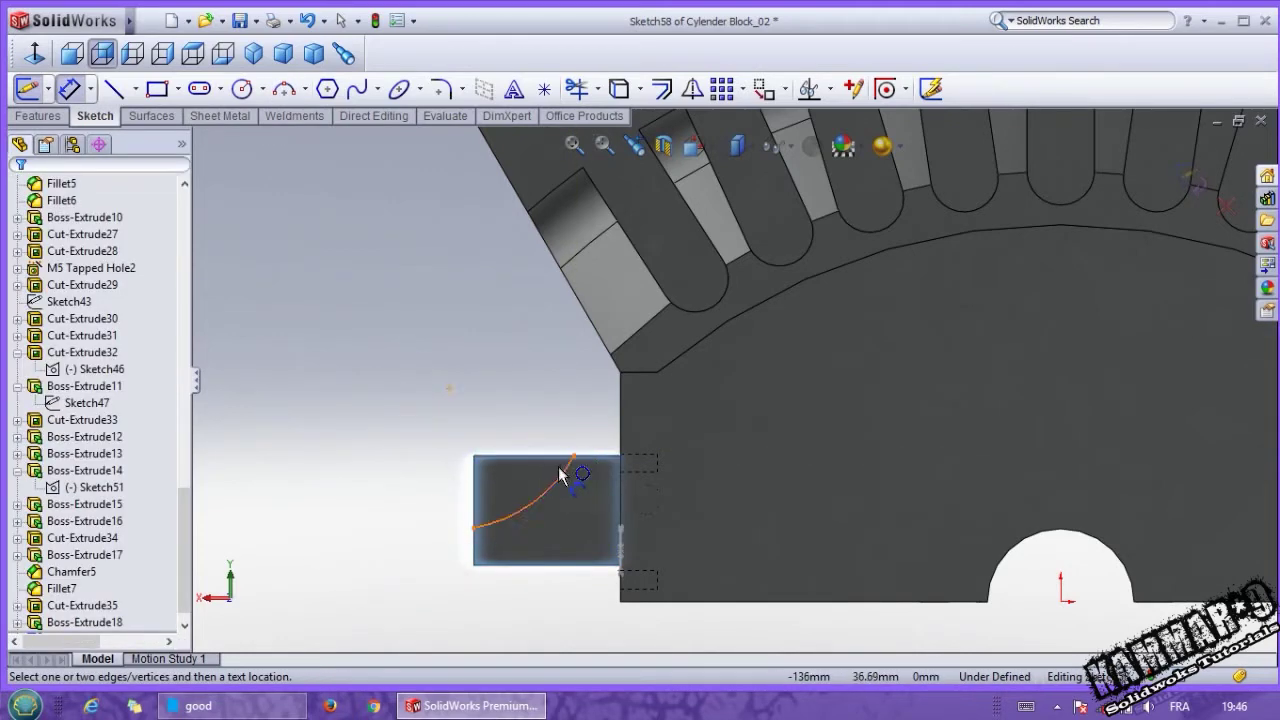
click(560, 475)
click(470, 330)
text(3)
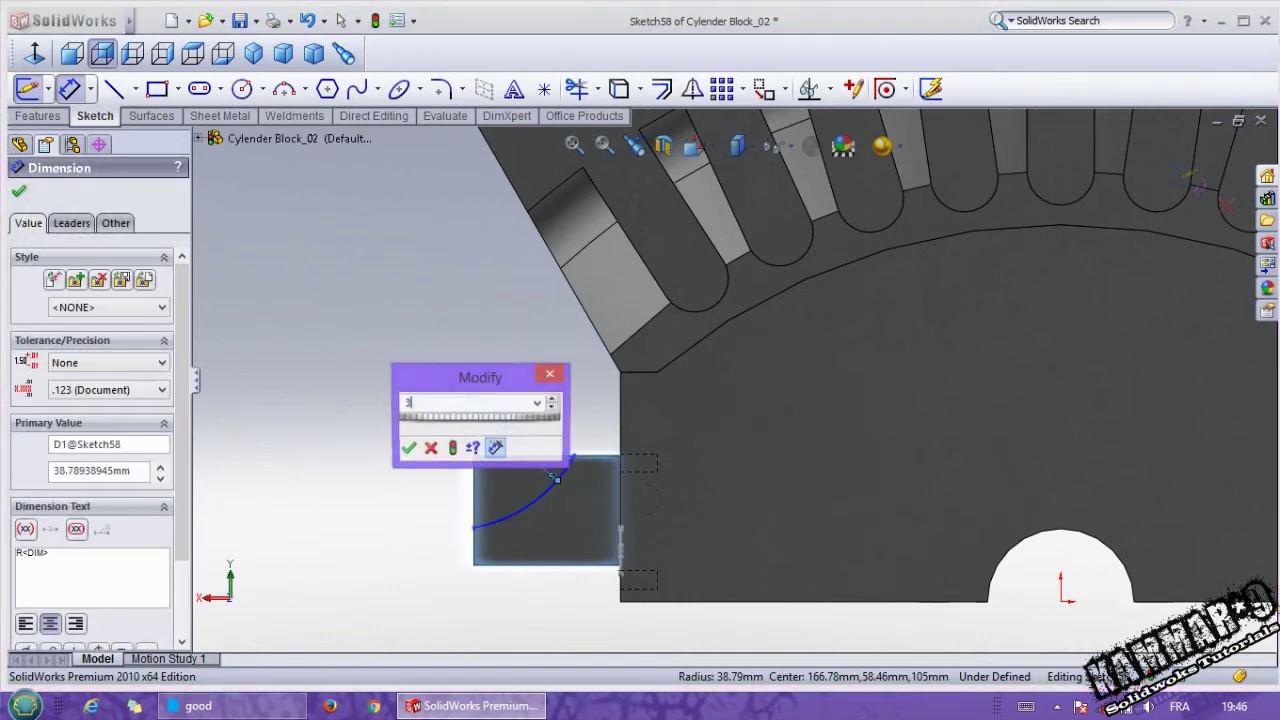
text(7)
key(Return)
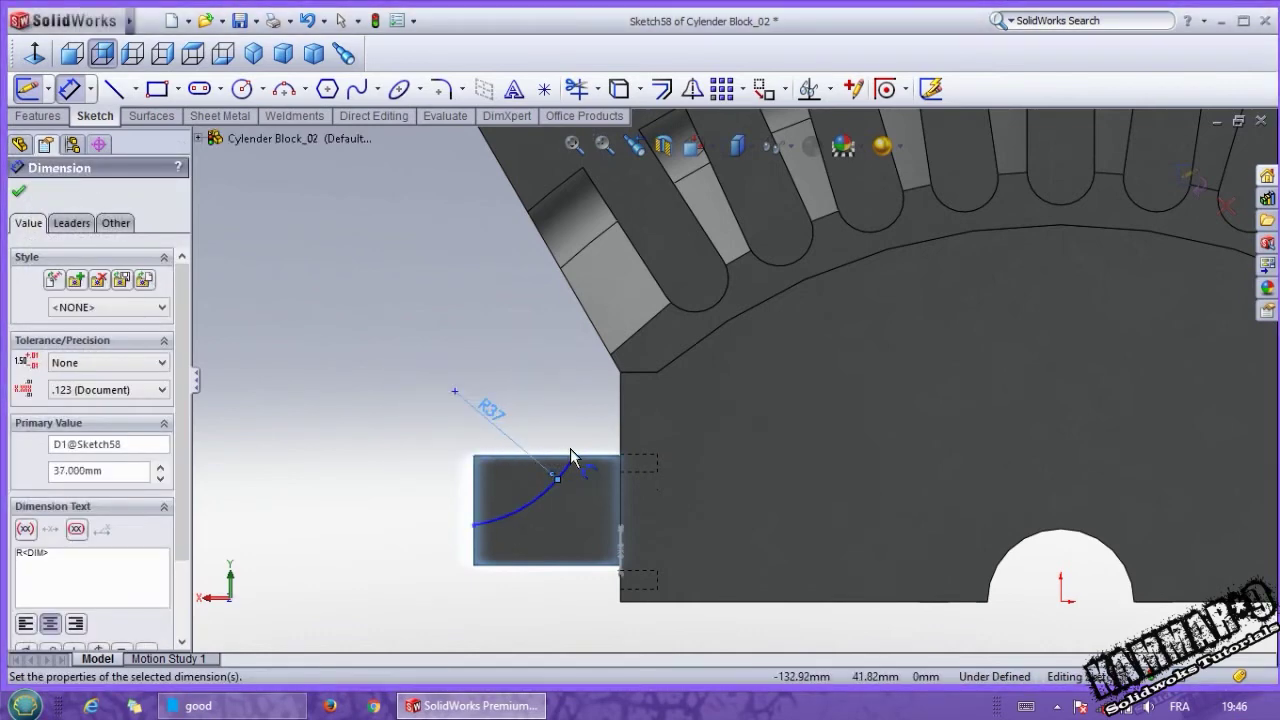
Step: Dimension the arc ends 36 mm horizontally and 23 mm vertically from the foot's top-left corner
click(574, 457)
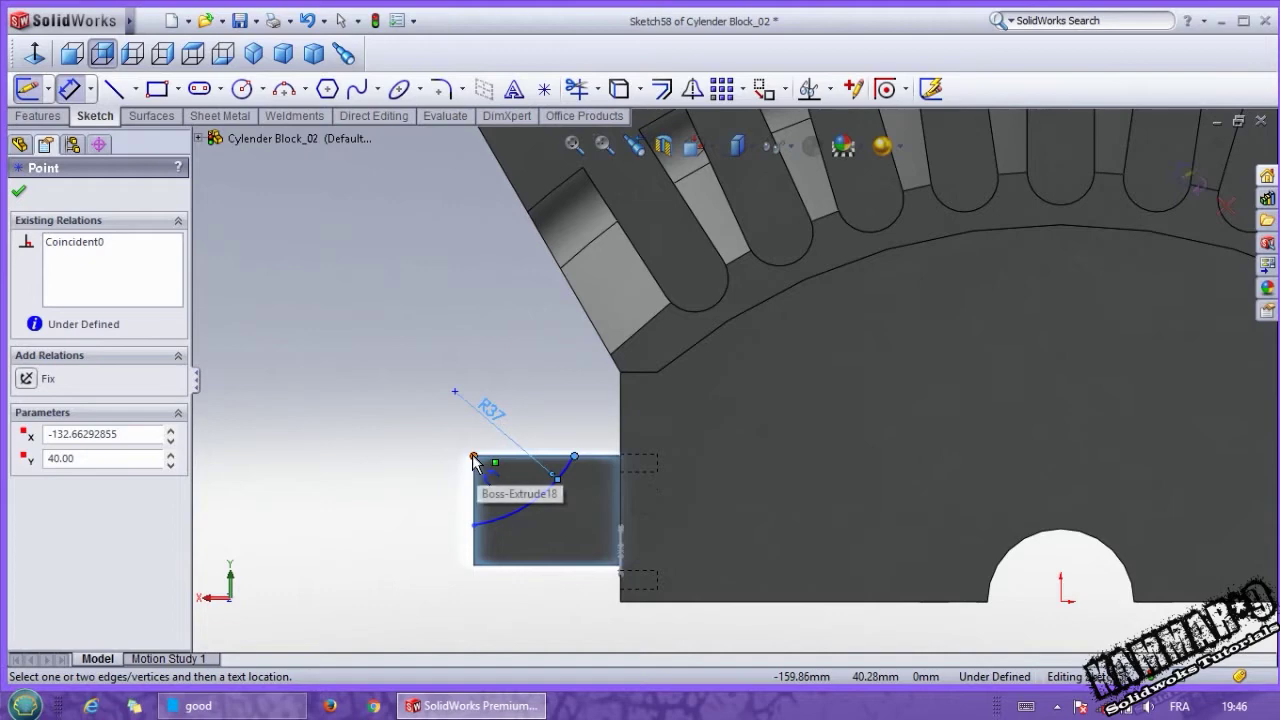
click(474, 456)
click(503, 342)
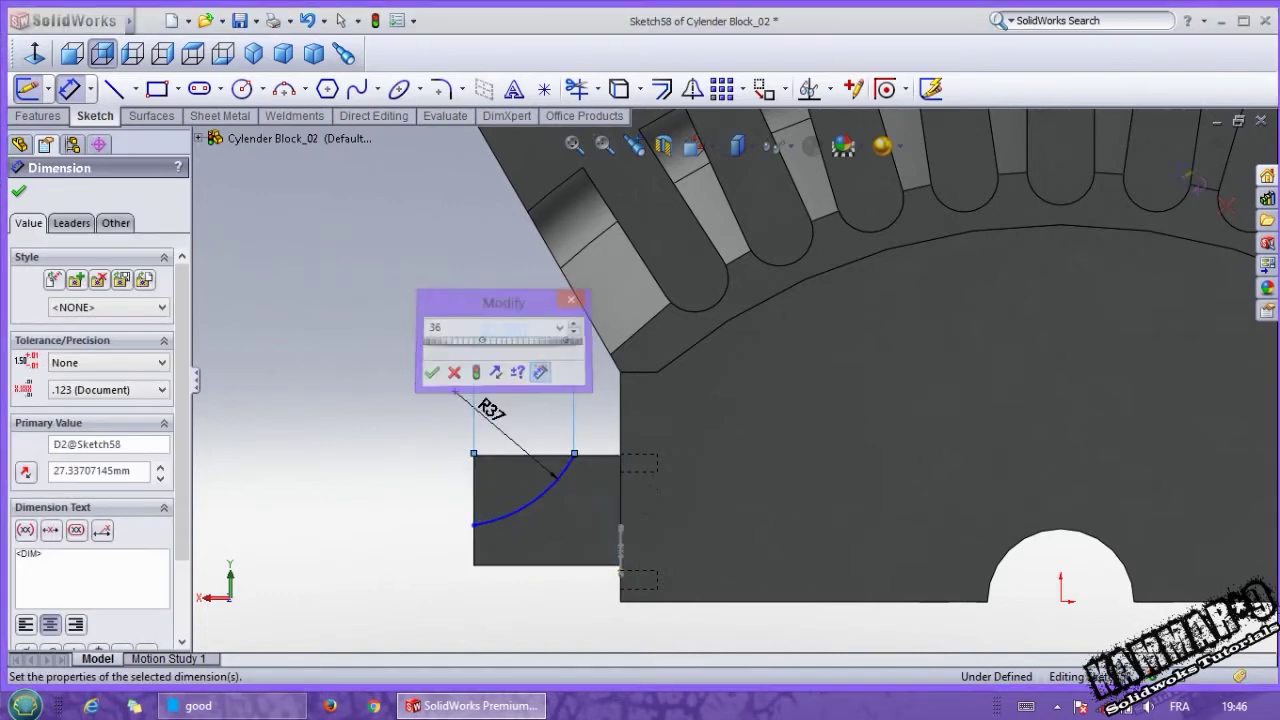
text(36)
key(Return)
click(478, 465)
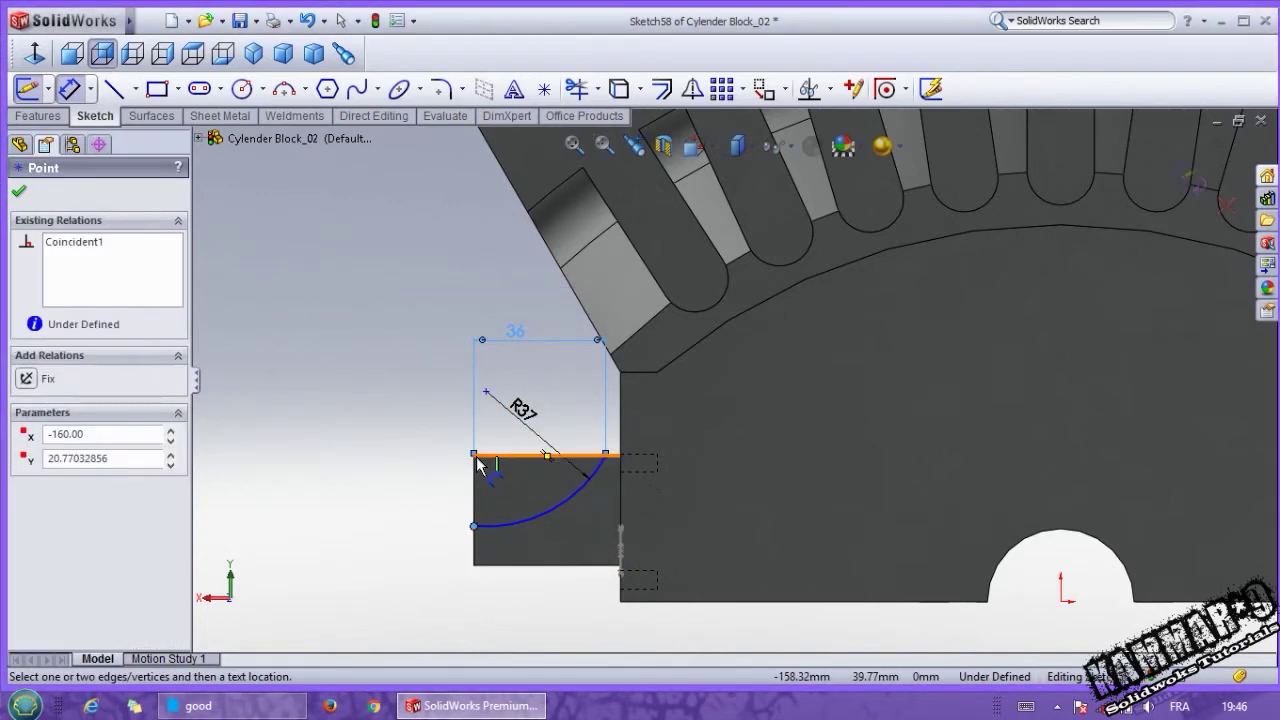
click(430, 485)
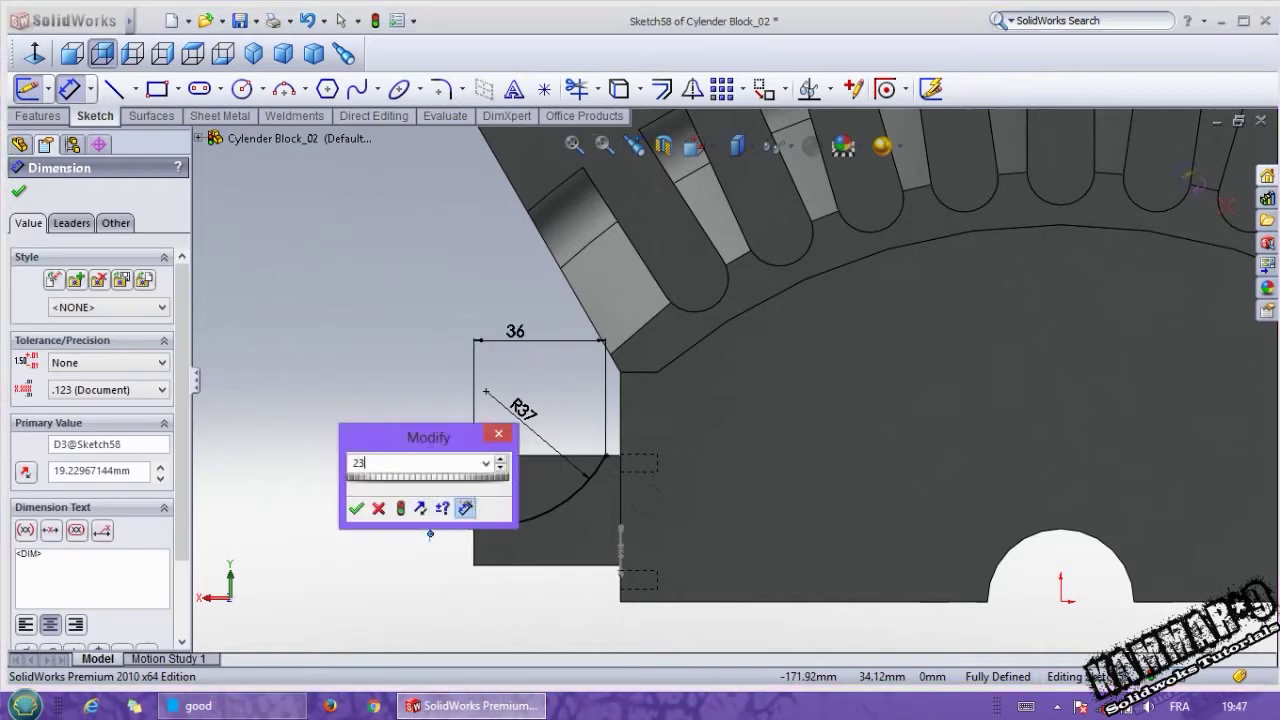
text(23)
key(Return)
Step: Close the arc profile with a horizontal top line
click(113, 89)
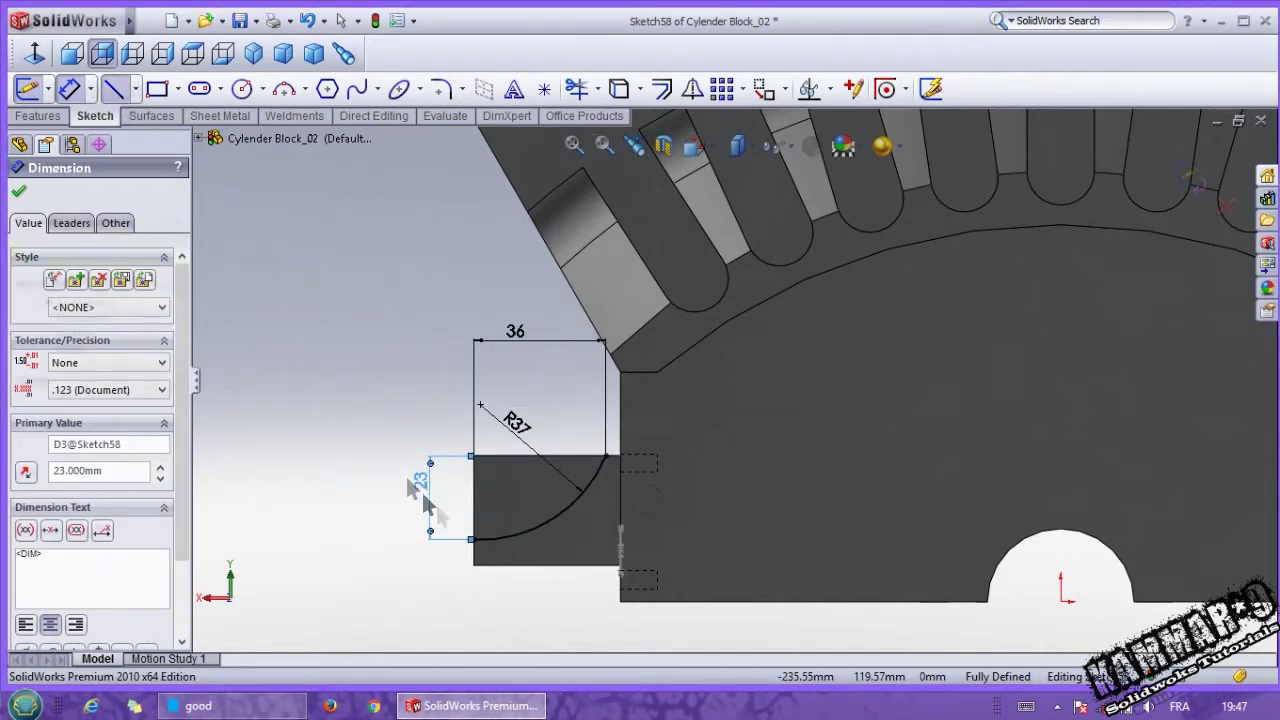
click(474, 563)
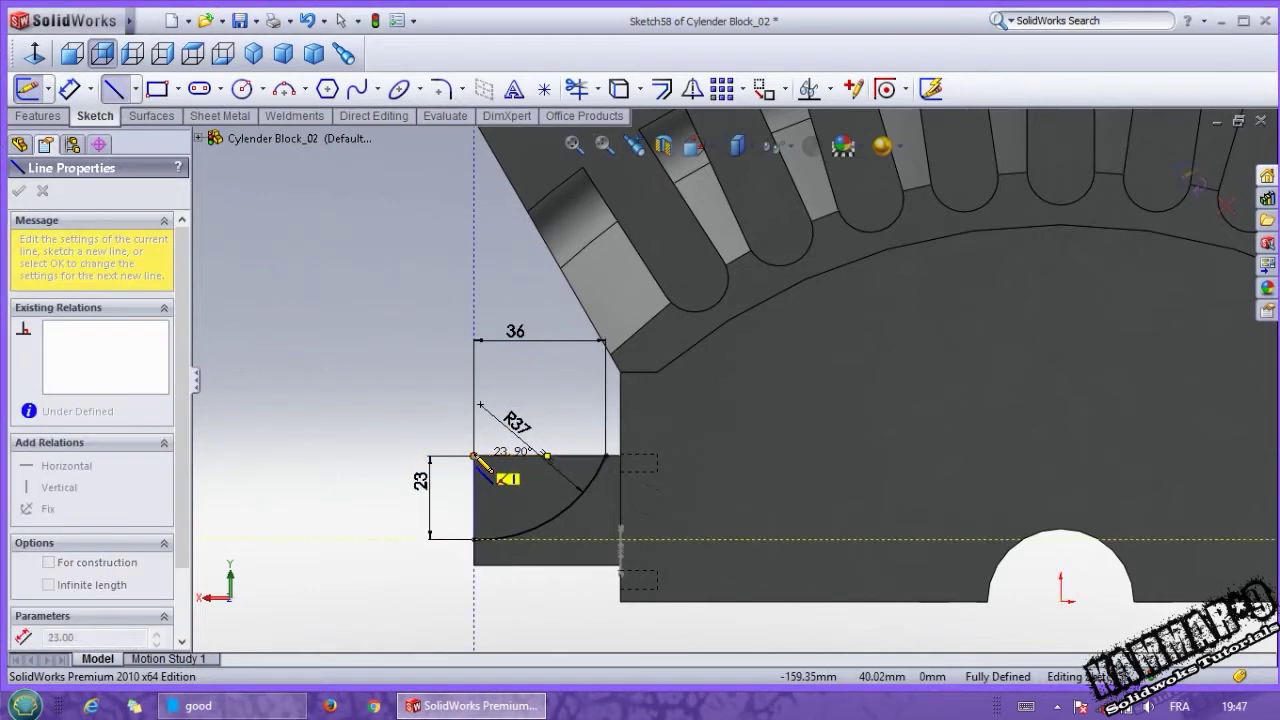
click(474, 456)
click(605, 456)
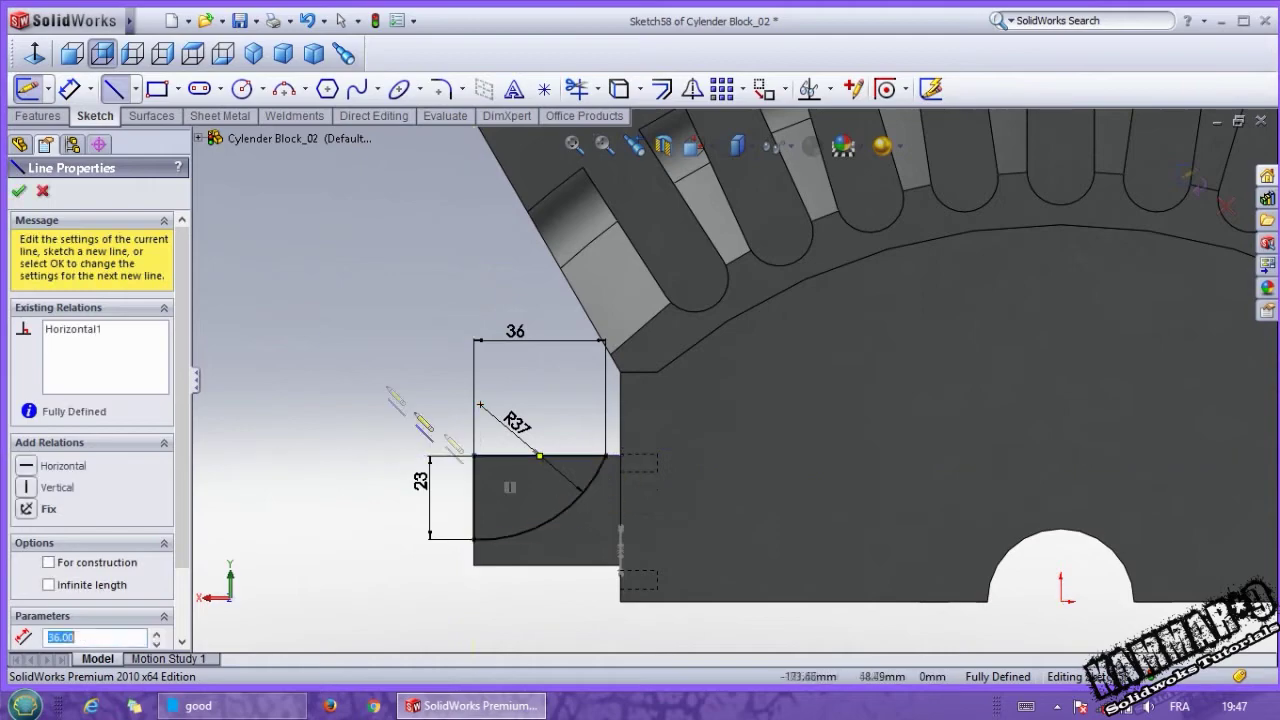
click(45, 116)
Step: Extruded-cut the R37 arc profile into the foot
click(182, 89)
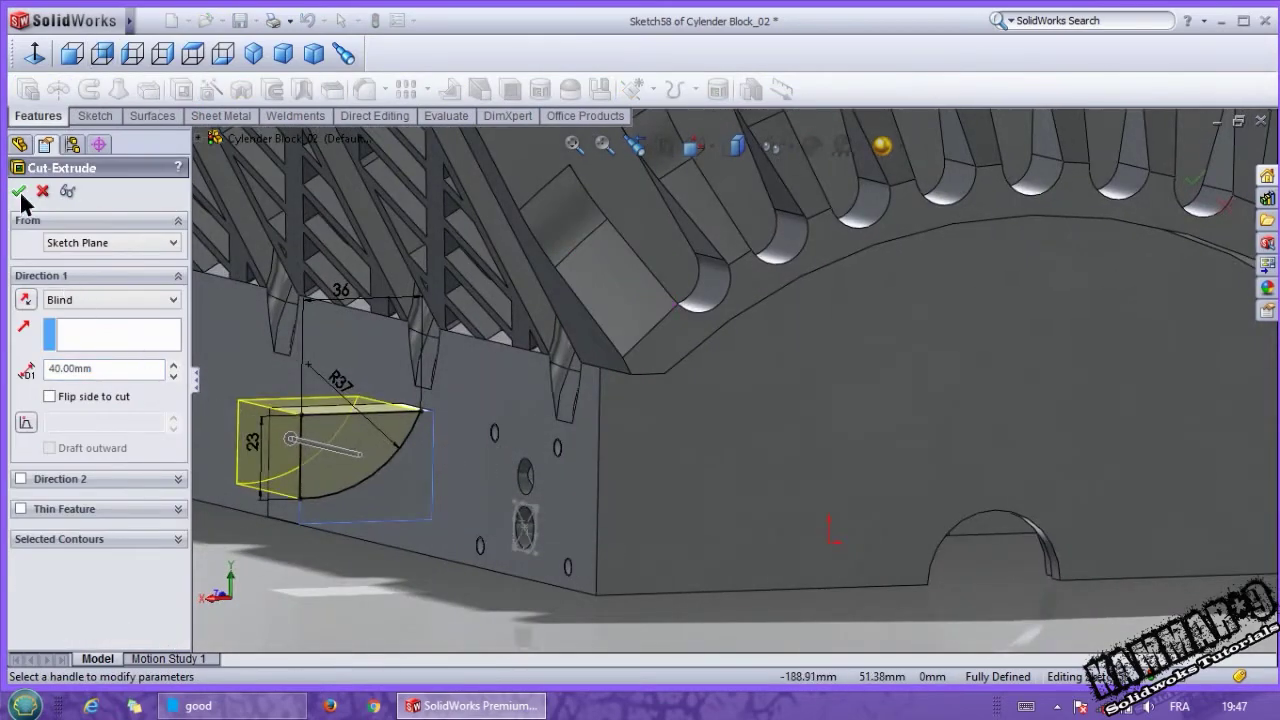
click(19, 192)
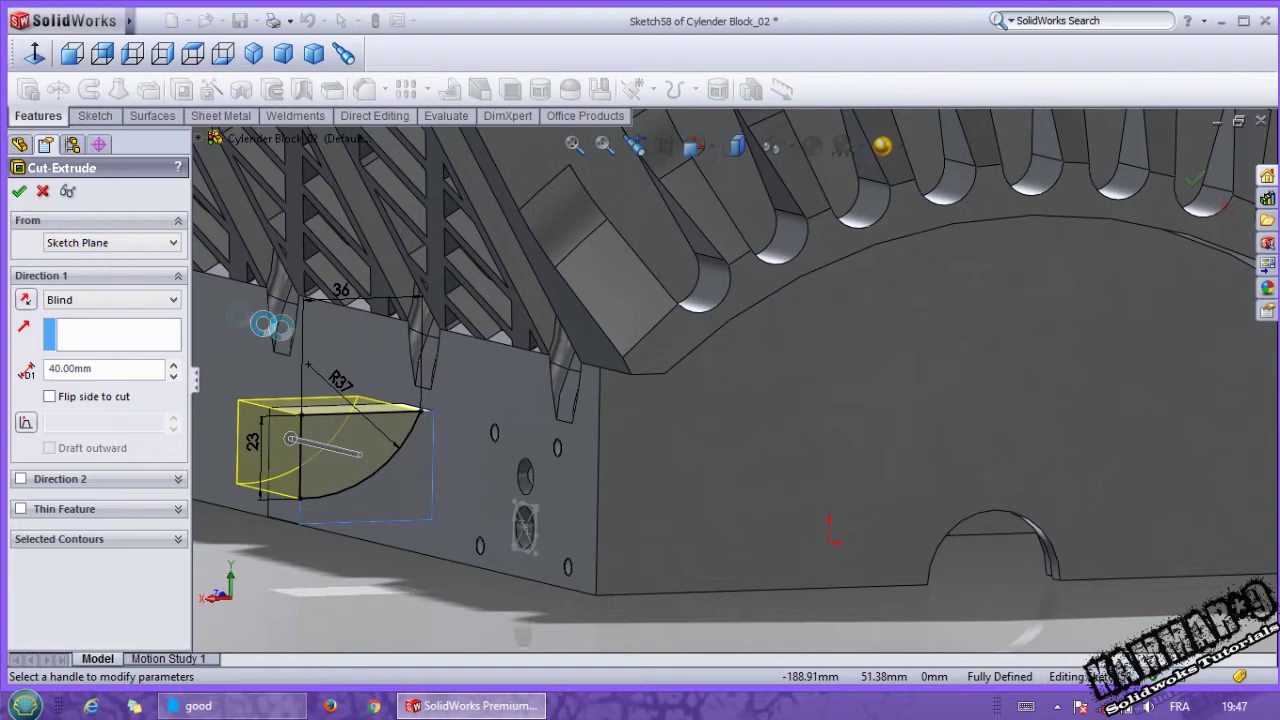
scroll(300, 486, down, 2)
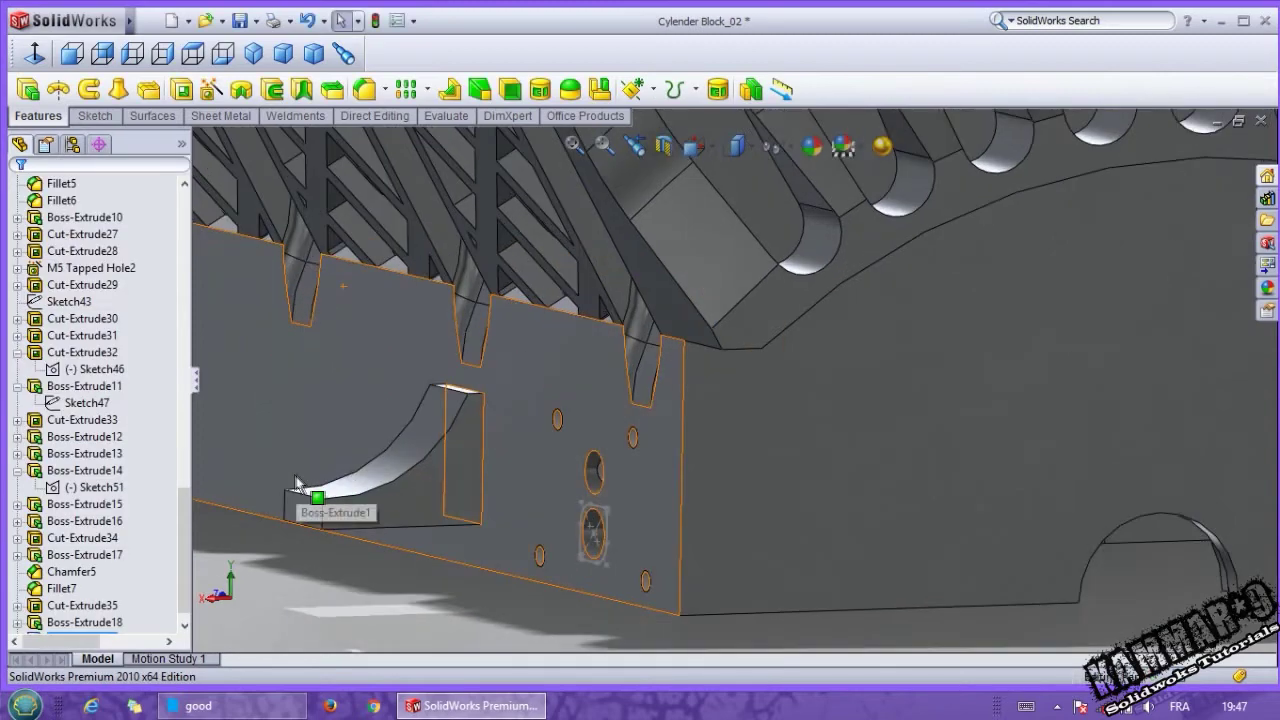
scroll(300, 486, down, 2)
scroll(300, 486, down, 2)
scroll(297, 478, down, 2)
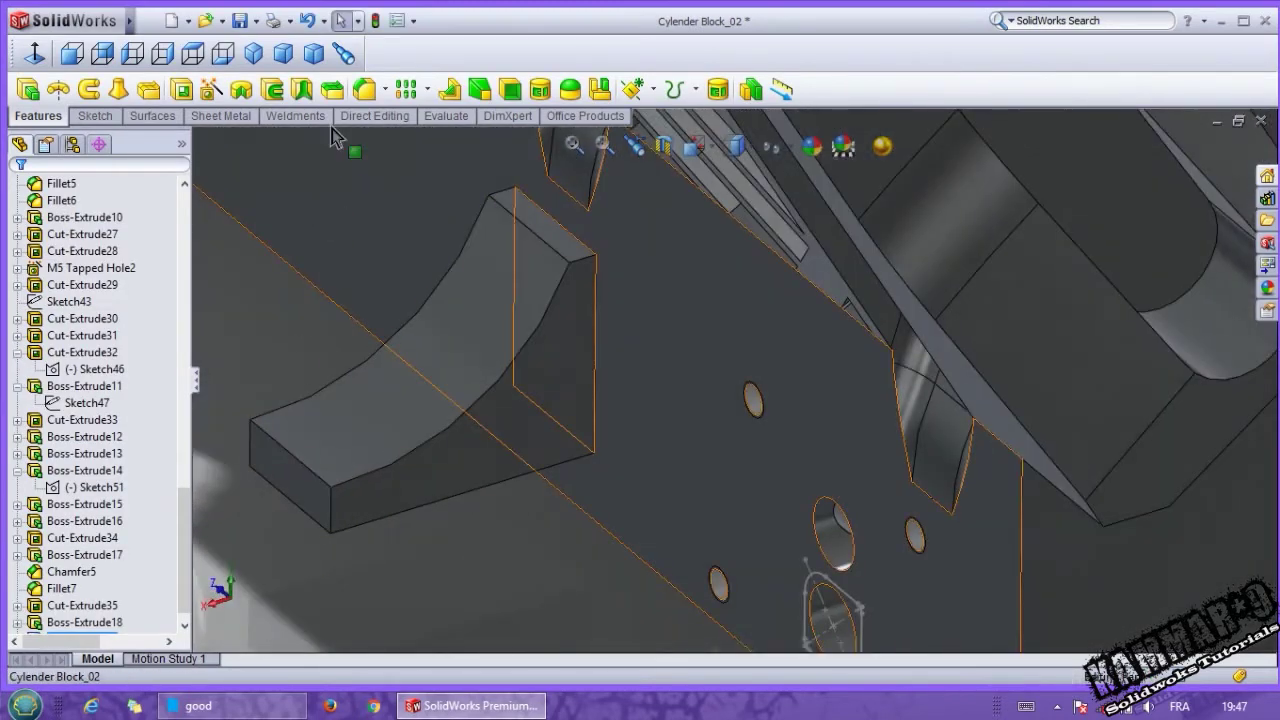
Step: Round the foot's two outer end edges with 10 mm fillets
click(356, 88)
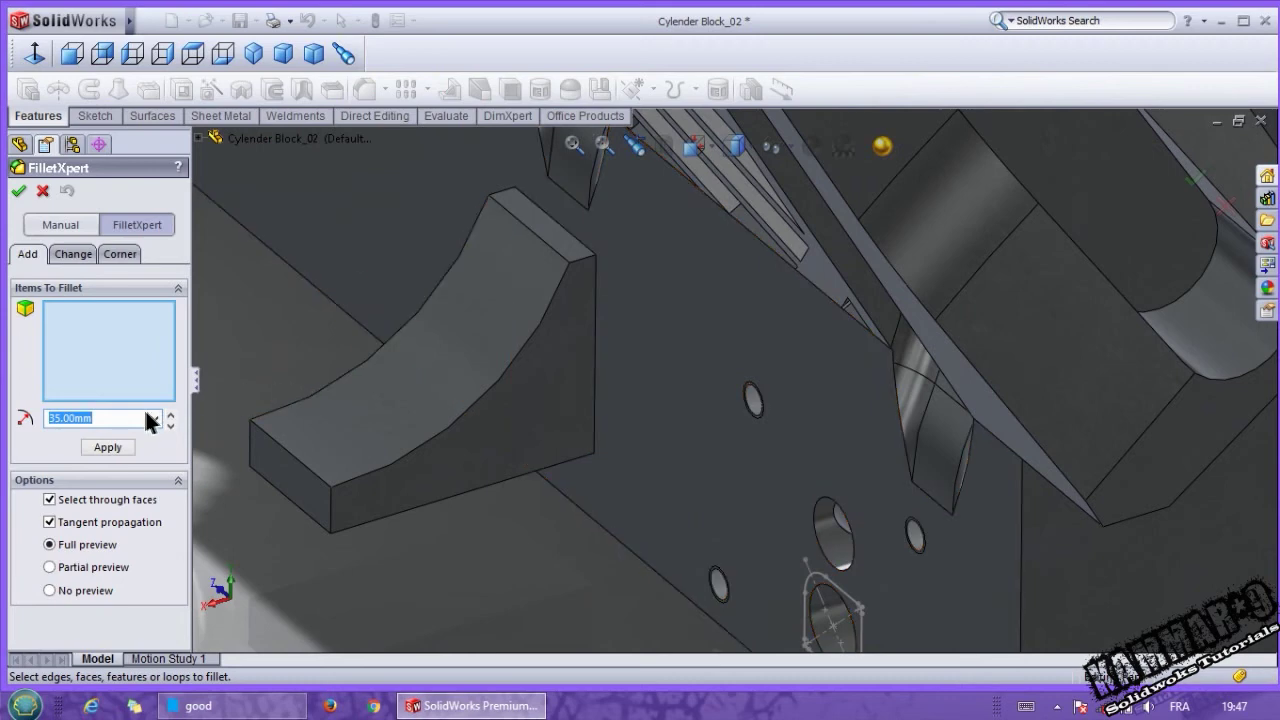
text(10)
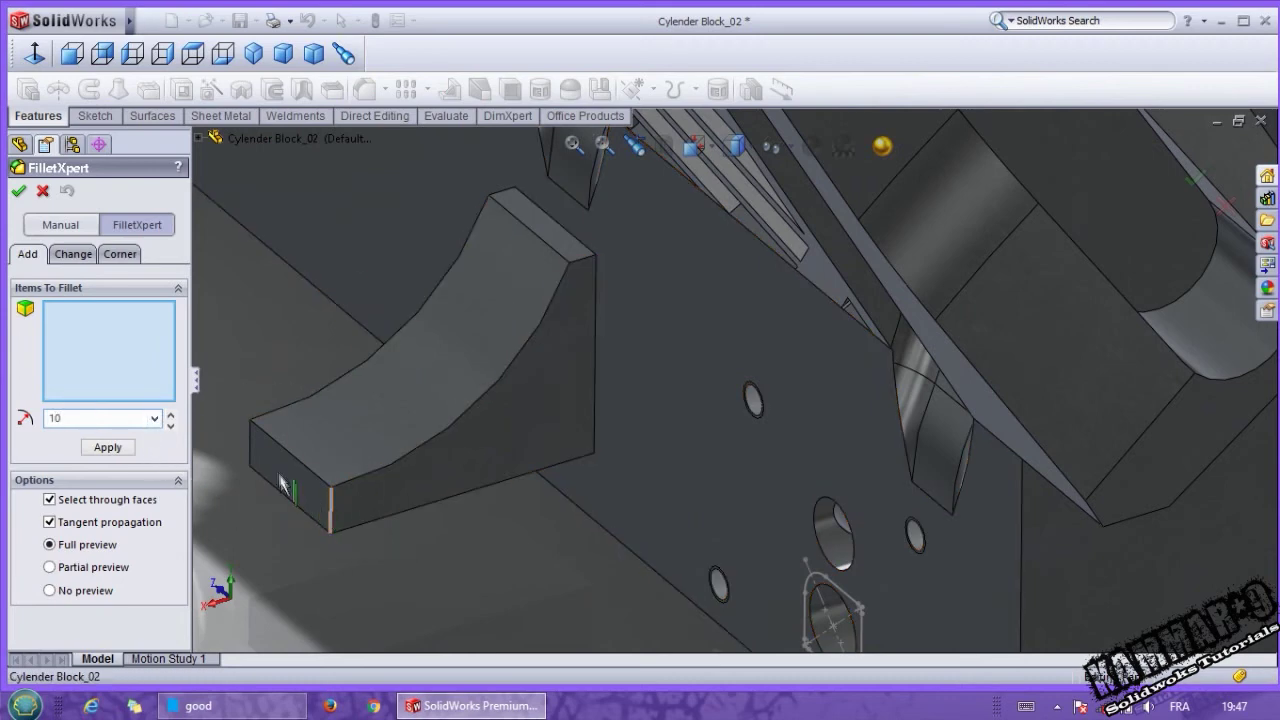
click(281, 484)
click(250, 448)
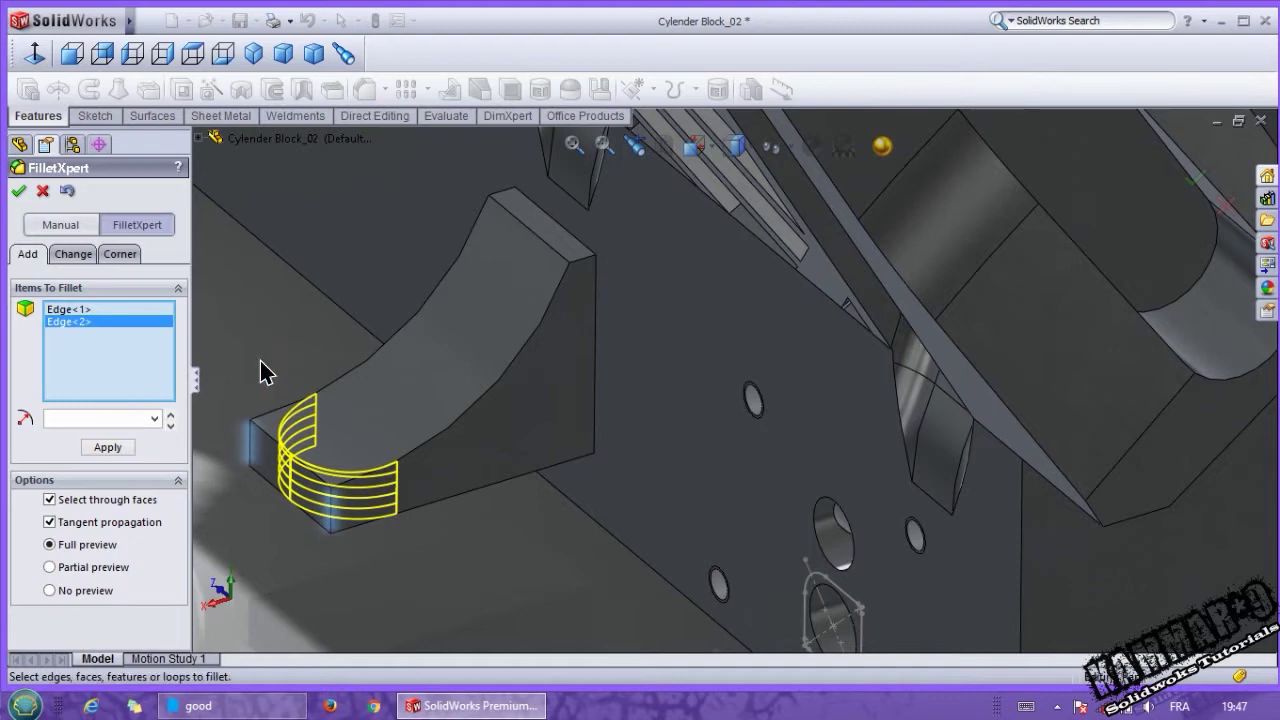
key(Return)
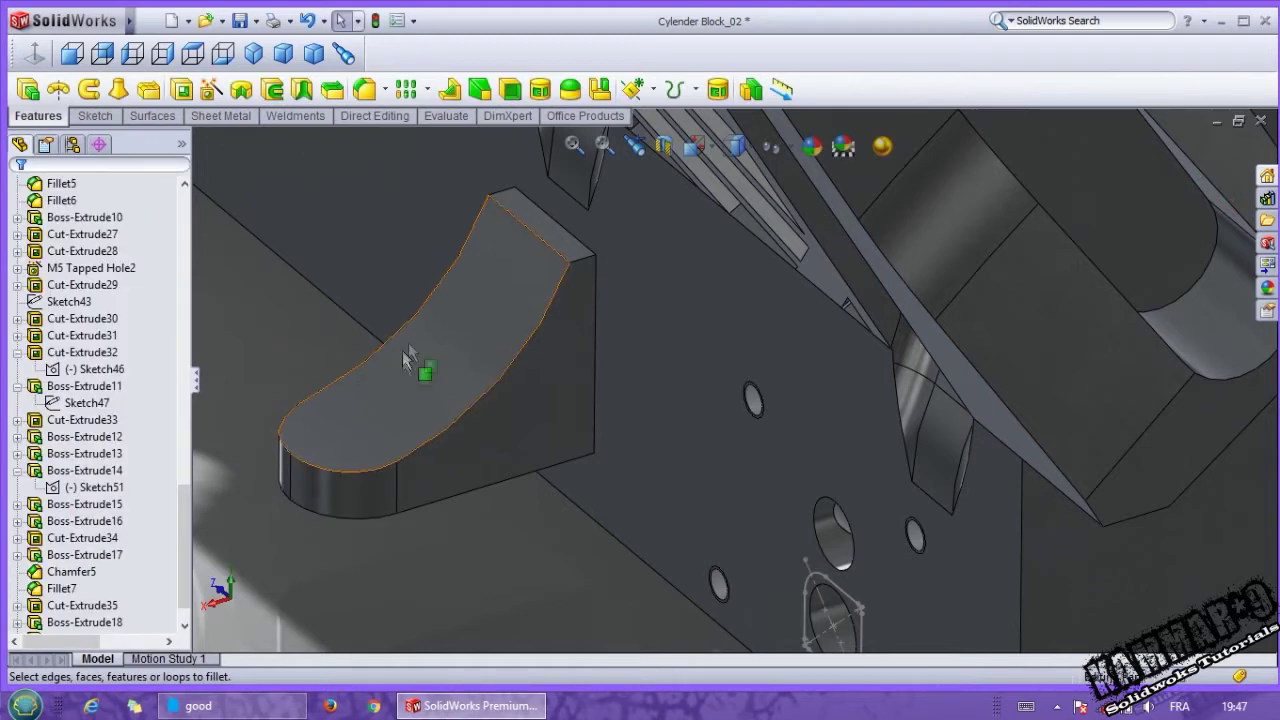
Step: Sketch a slot on the foot face in a normal-to view
click(558, 245)
click(598, 174)
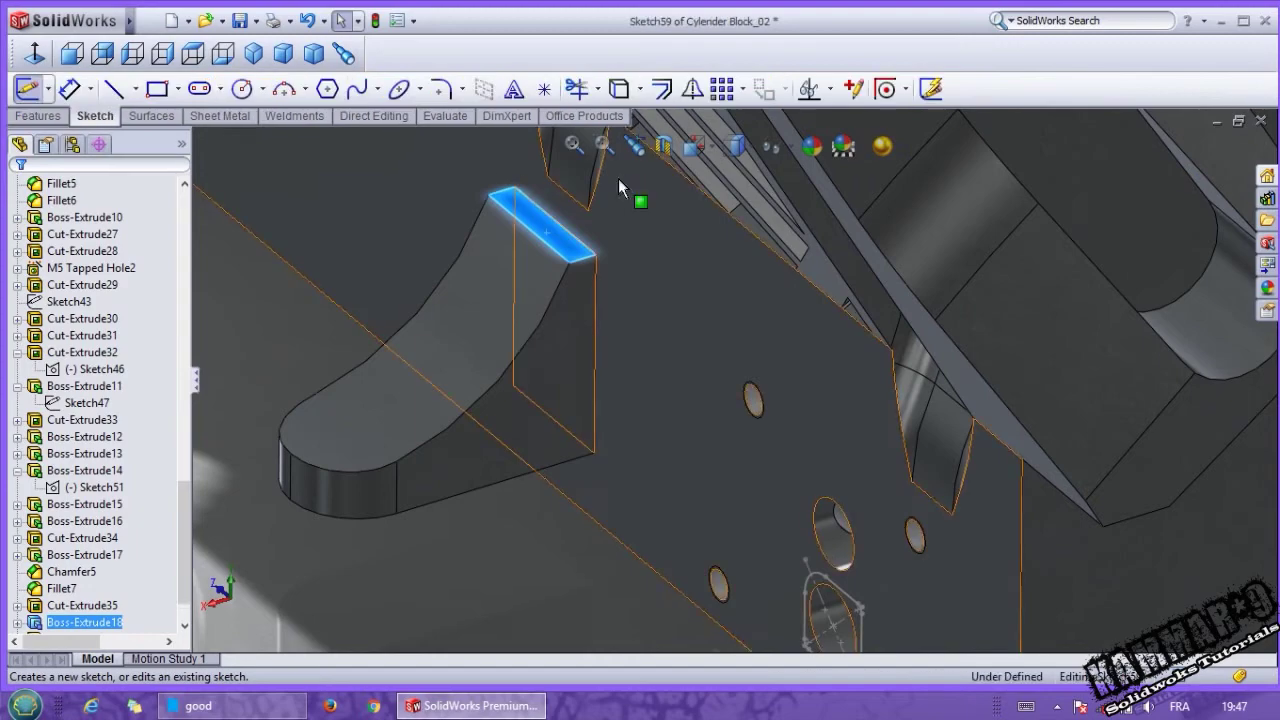
click(199, 88)
click(36, 55)
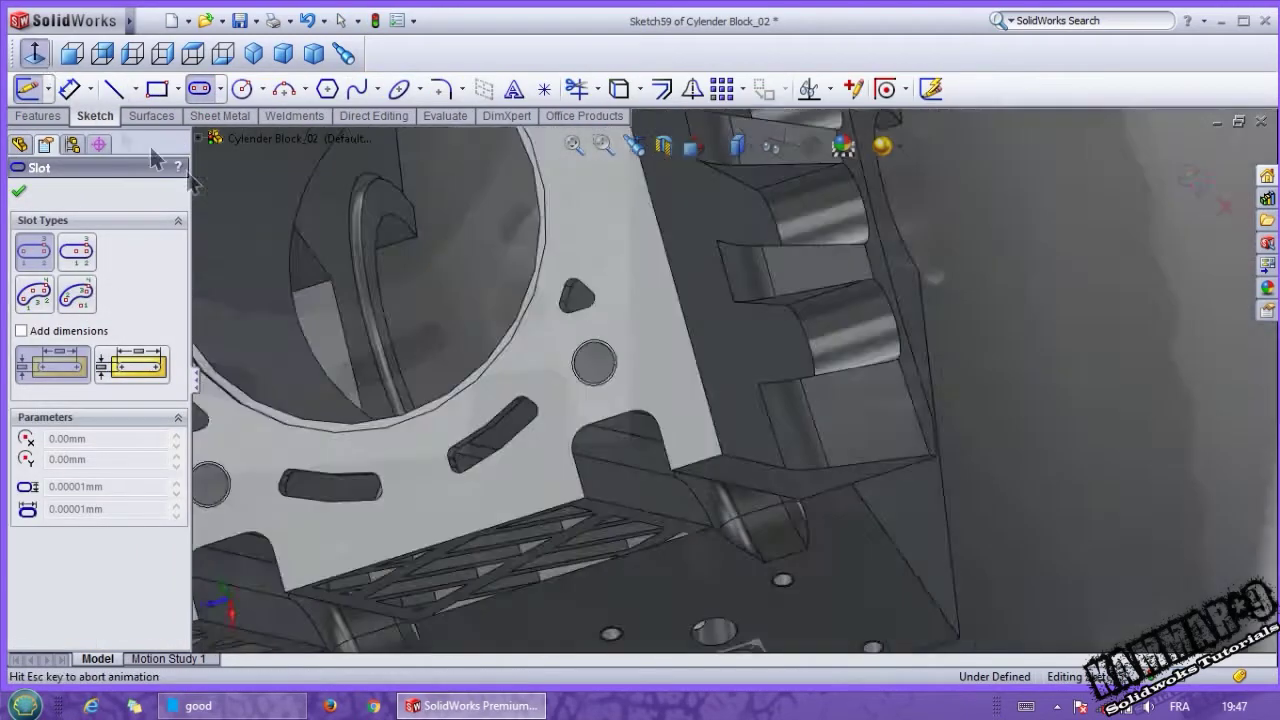
scroll(810, 235, up, 3)
scroll(825, 265, up, 3)
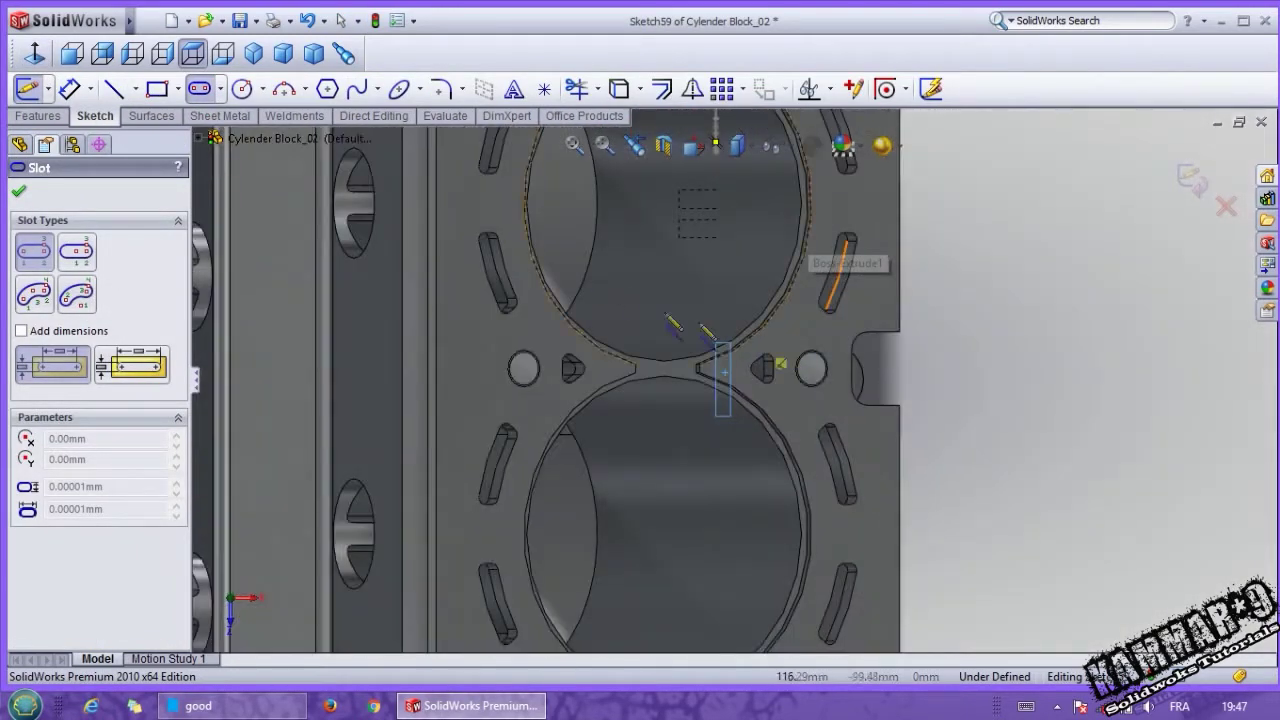
scroll(960, 375, down, 3)
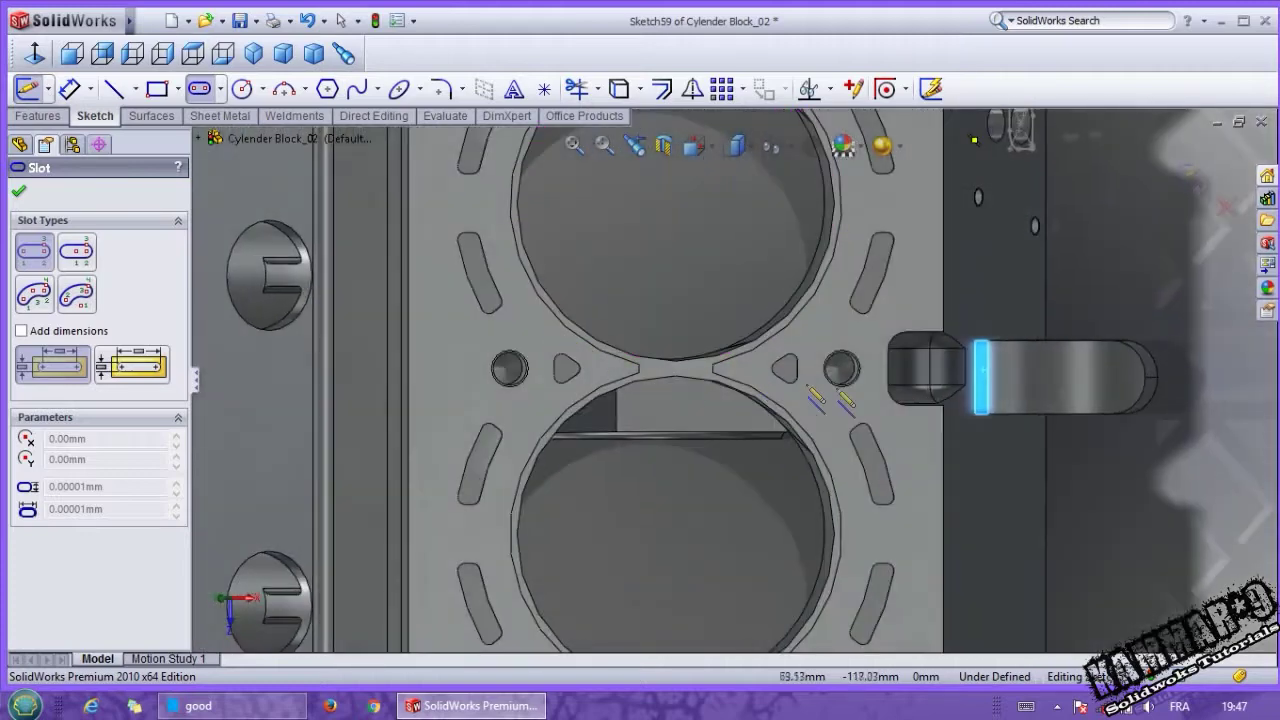
scroll(900, 390, down, 3)
scroll(871, 402, down, 3)
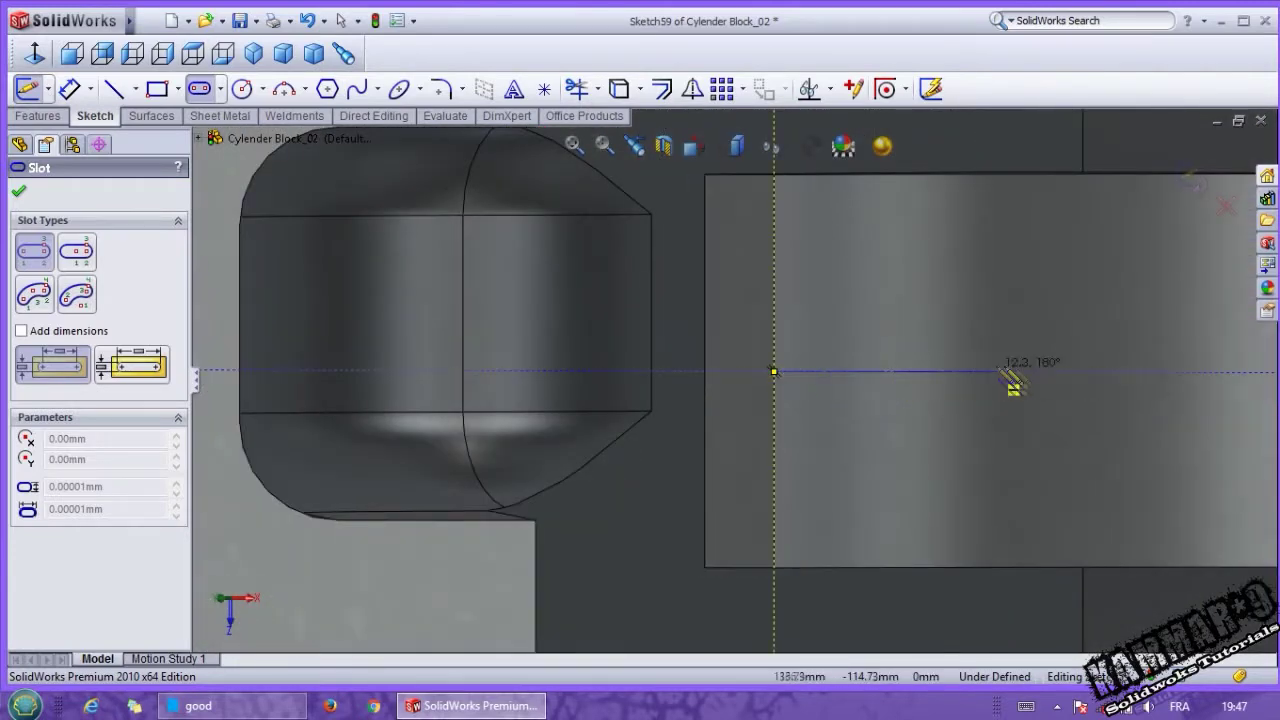
click(1110, 371)
click(1128, 330)
scroll(1020, 420, up, 2)
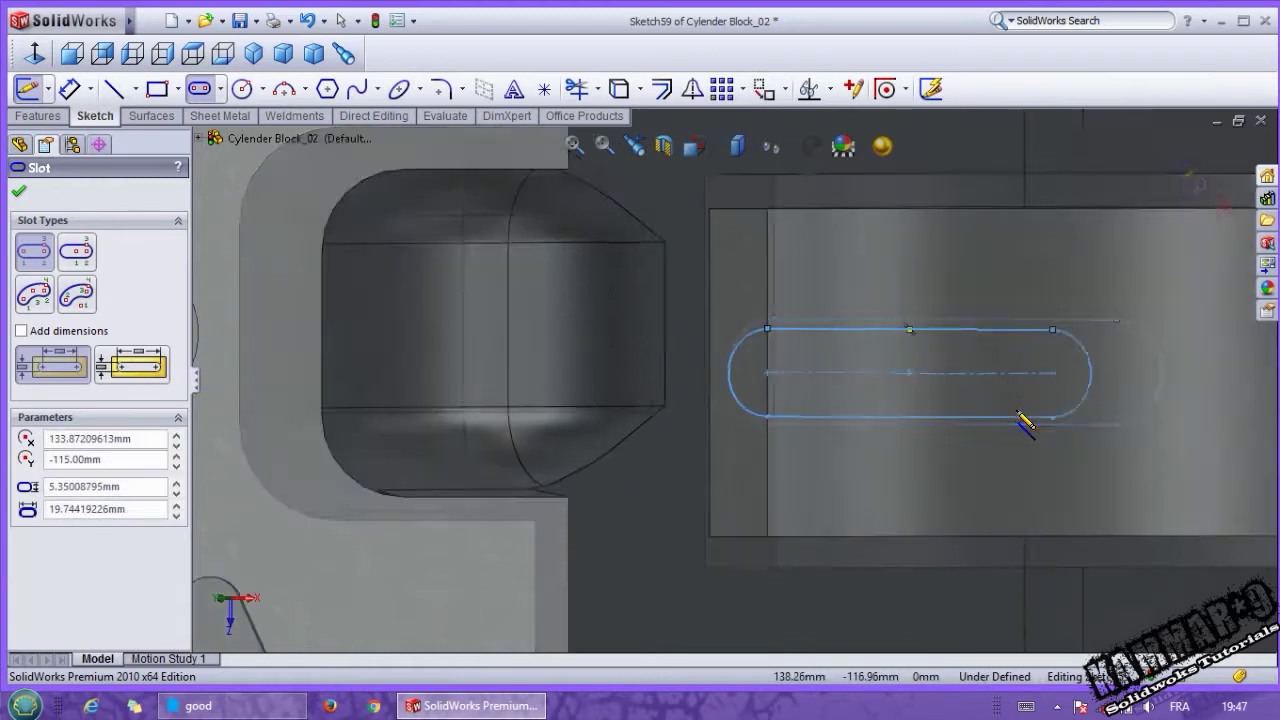
scroll(1000, 560, up, 2)
right_drag(1000, 487, 988, 385)
Step: Dimension the slot 25 mm long with 3 mm end radii
click(908, 378)
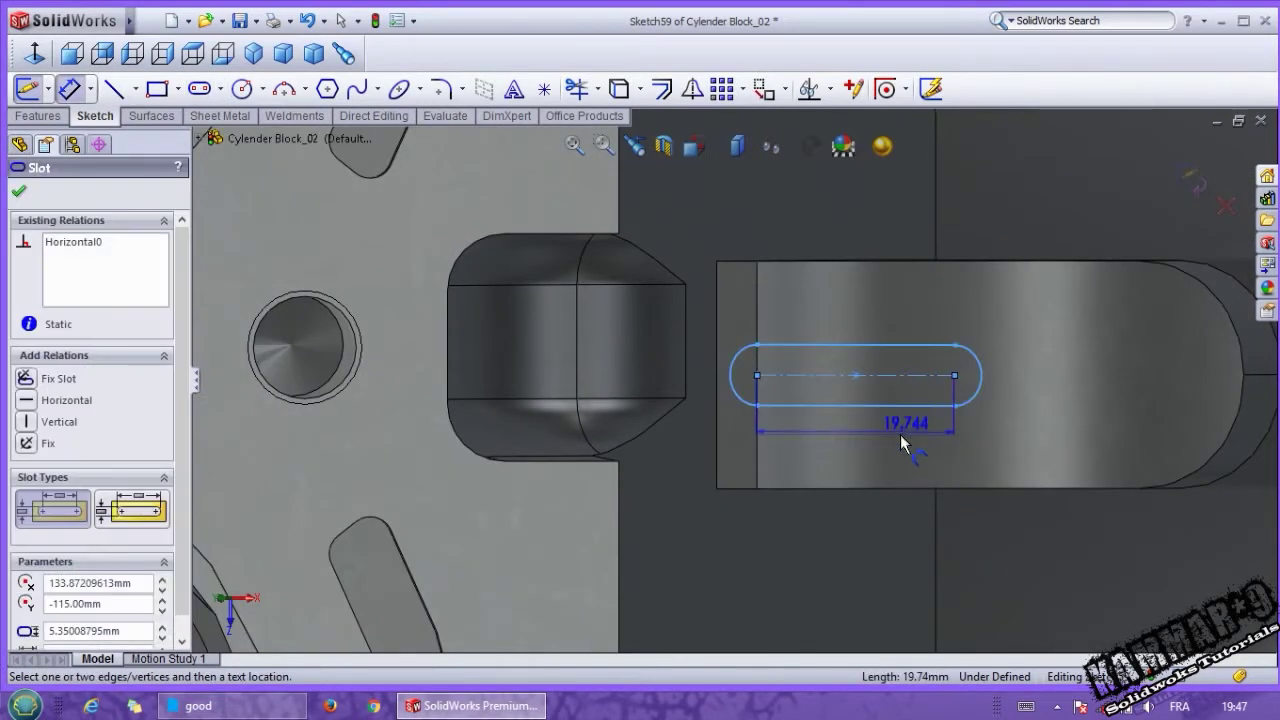
click(903, 450)
text(25)
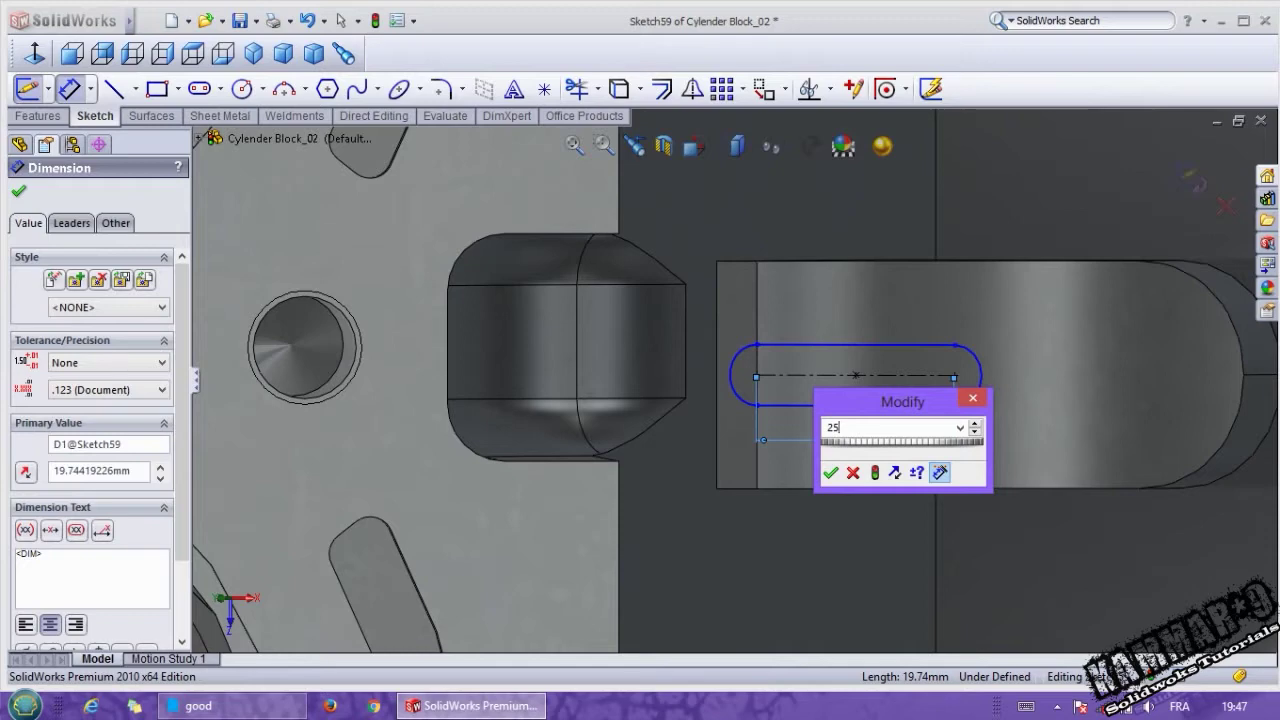
key(Return)
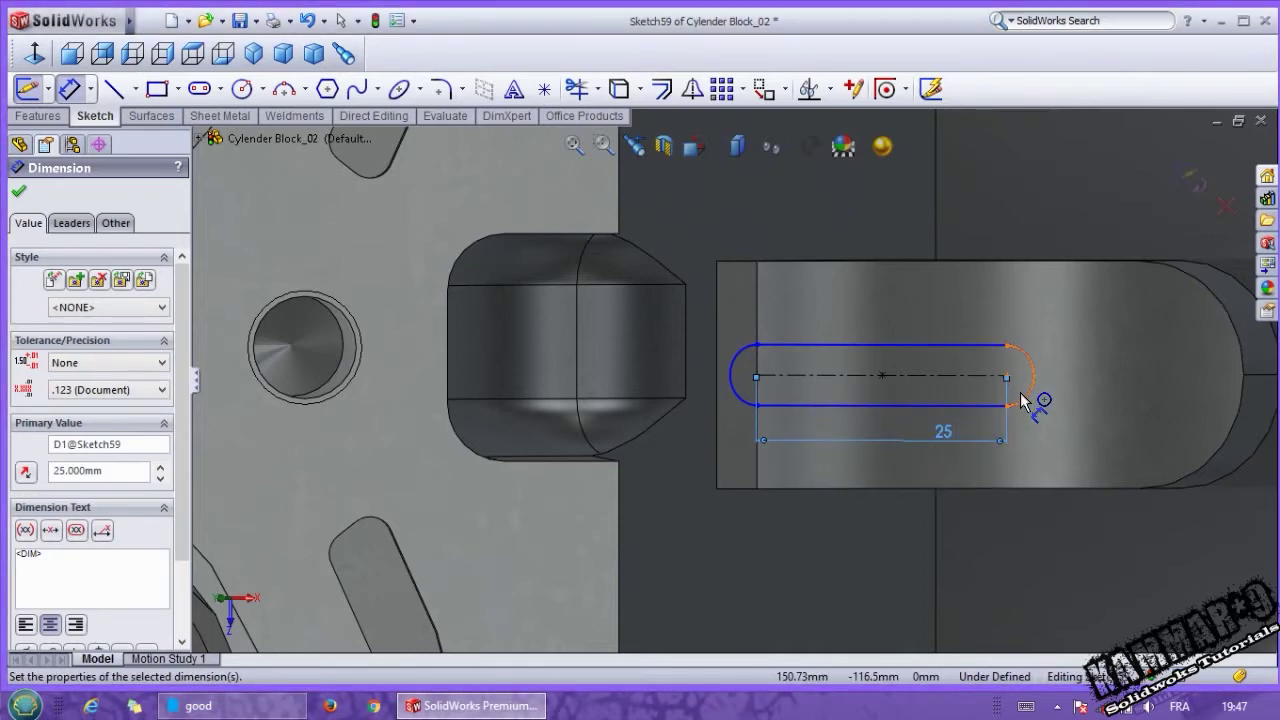
click(1022, 400)
click(1066, 414)
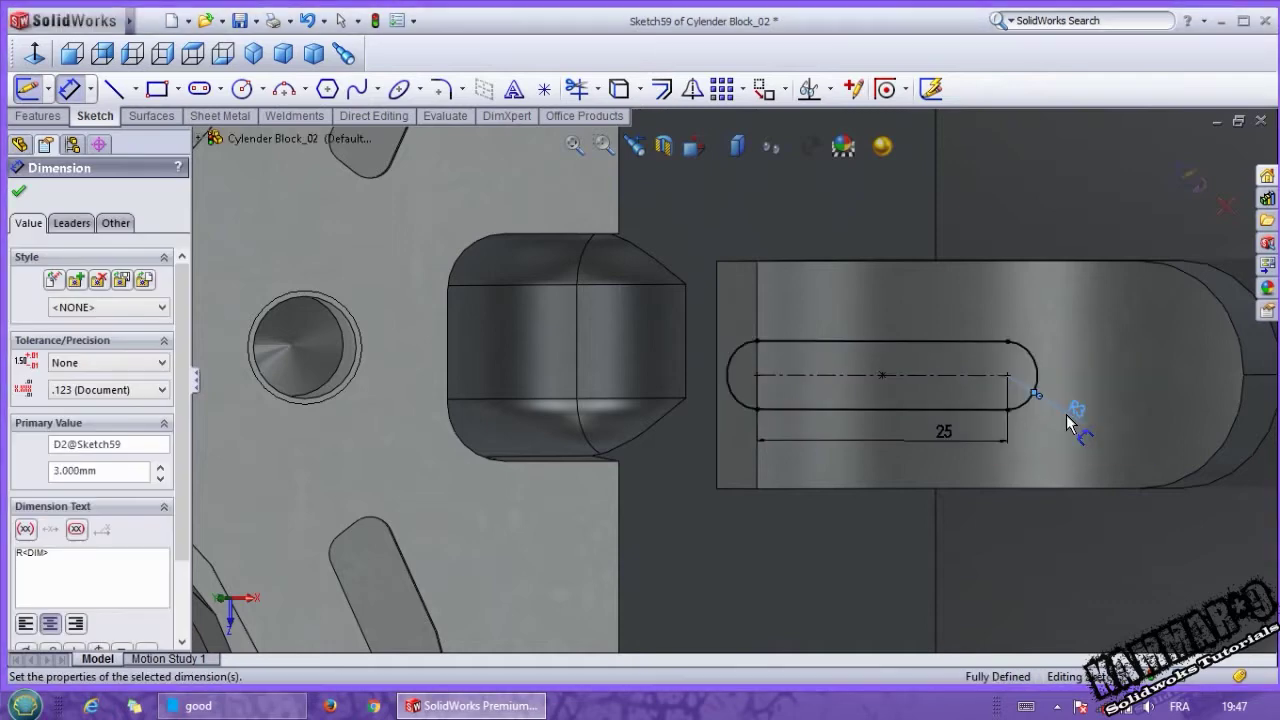
Step: Extruded-cut the slot 20 mm deep
click(38, 116)
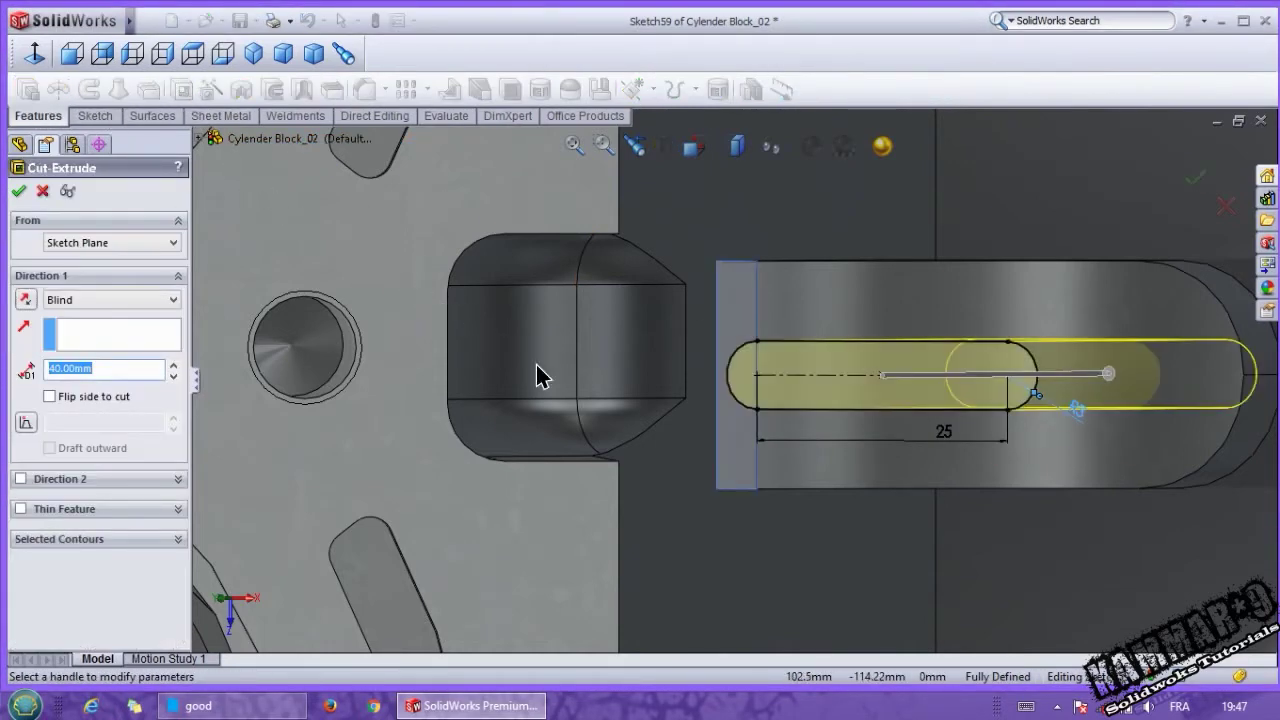
text(20)
key(Return)
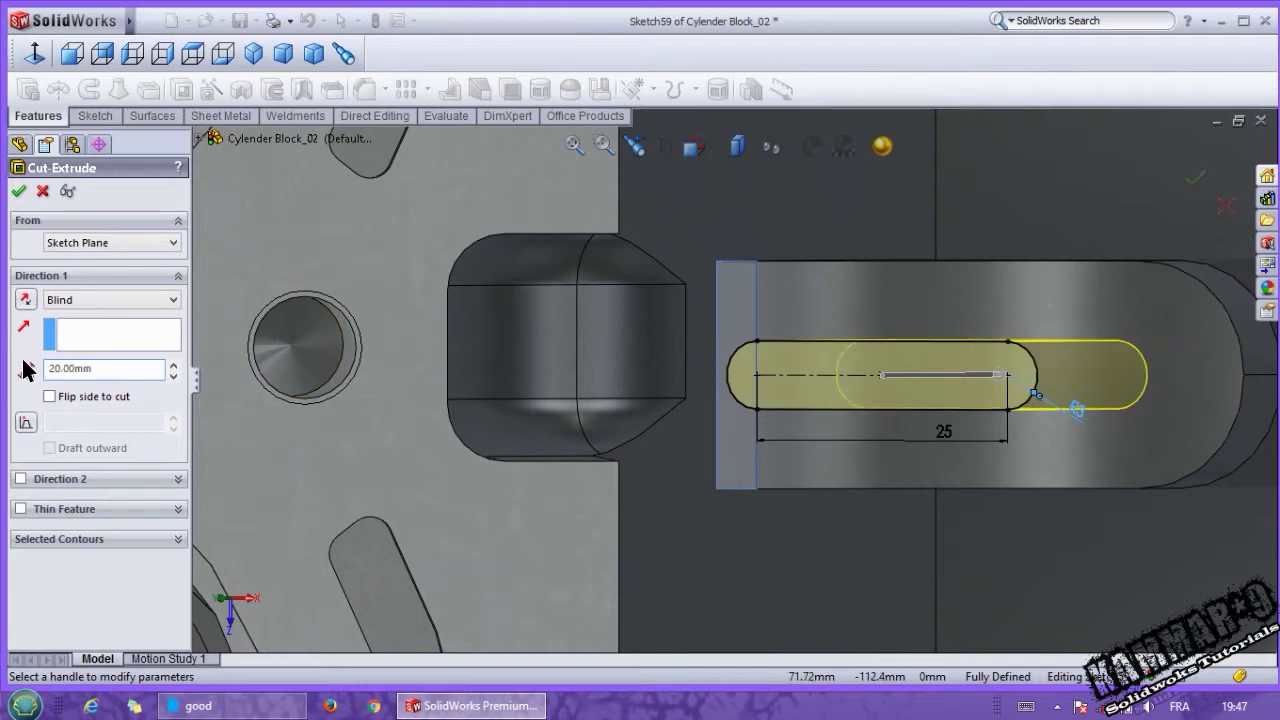
click(18, 191)
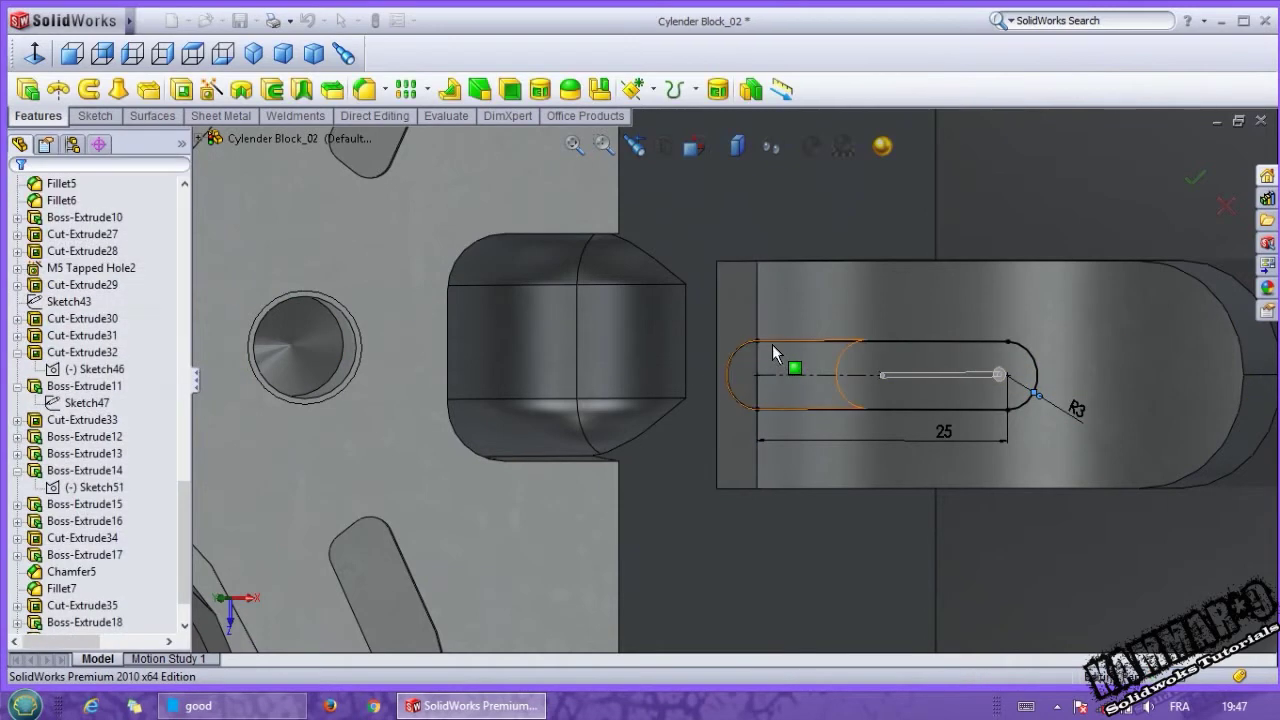
mouse_move(774, 344)
middle_down()
mouse_move(860, 222)
mouse_move(804, 232)
mouse_move(1006, 476)
middle_up()
Step: Sketch on the opposite foot's rounded face, viewed normal, and Convert Entities of its outline
click(1006, 476)
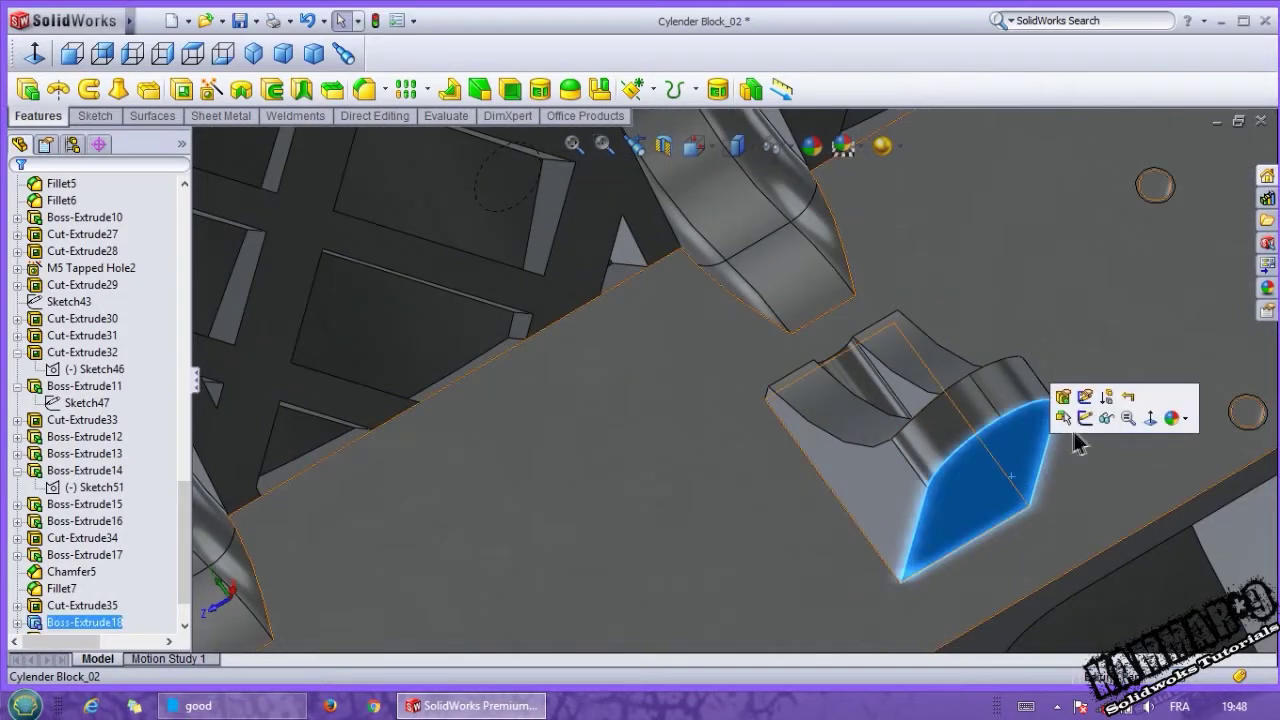
click(1066, 396)
click(35, 53)
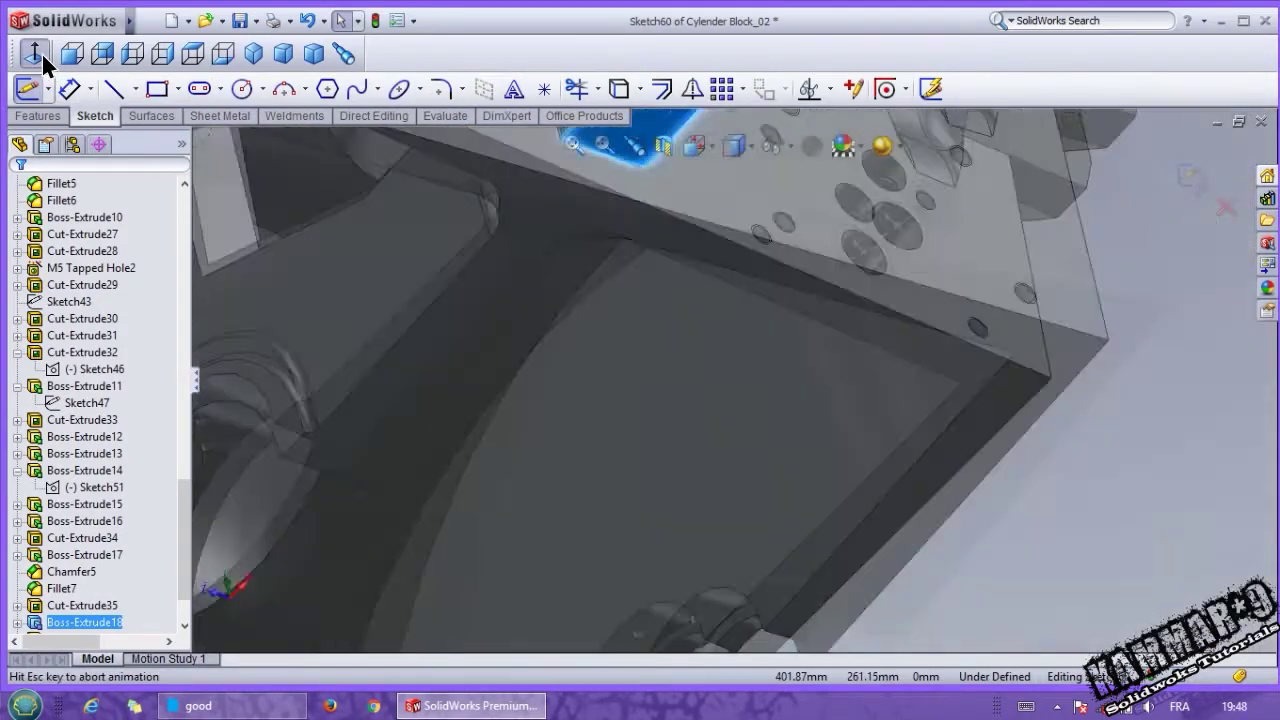
scroll(837, 531, down, 3)
scroll(825, 525, down, 3)
scroll(785, 450, down, 3)
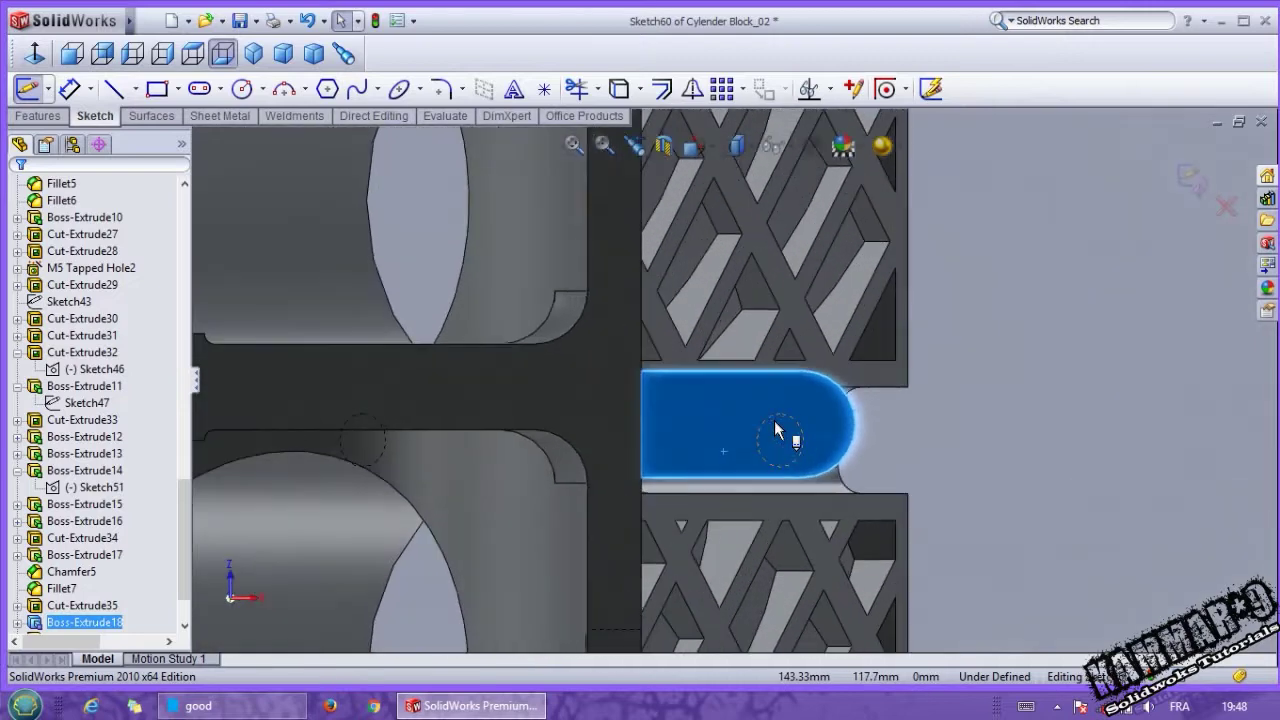
scroll(775, 430, down, 2)
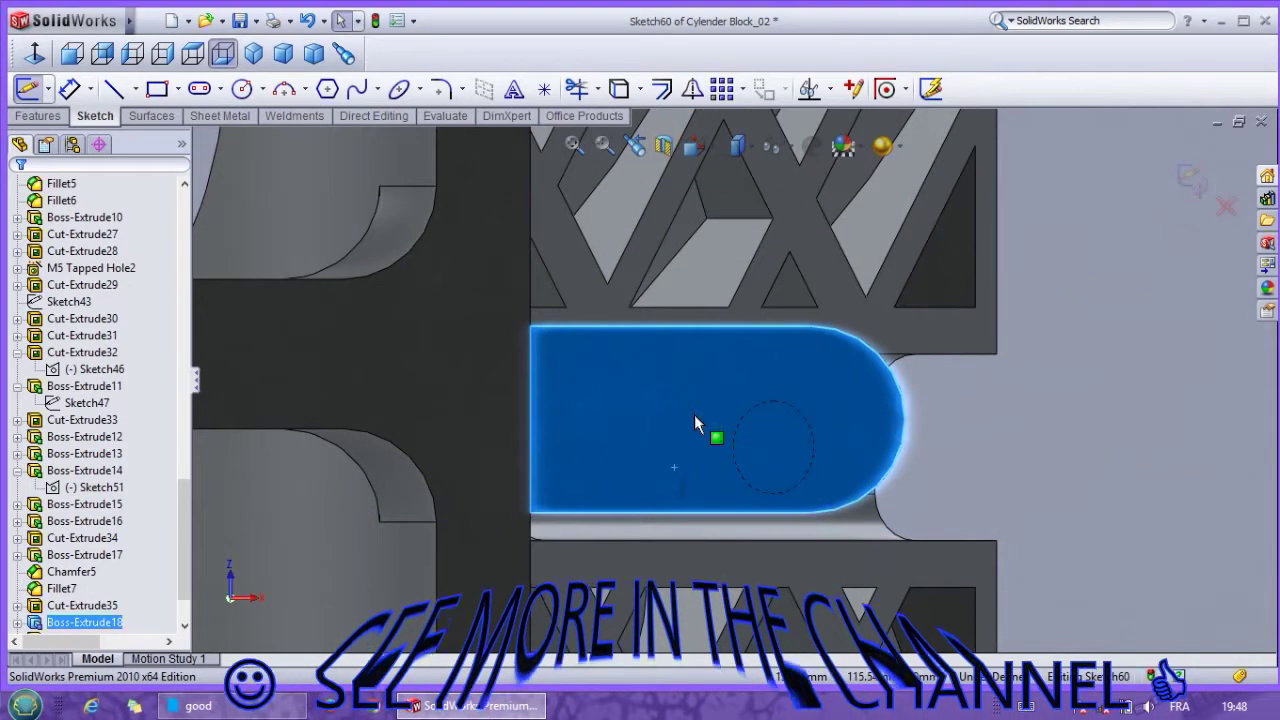
click(612, 92)
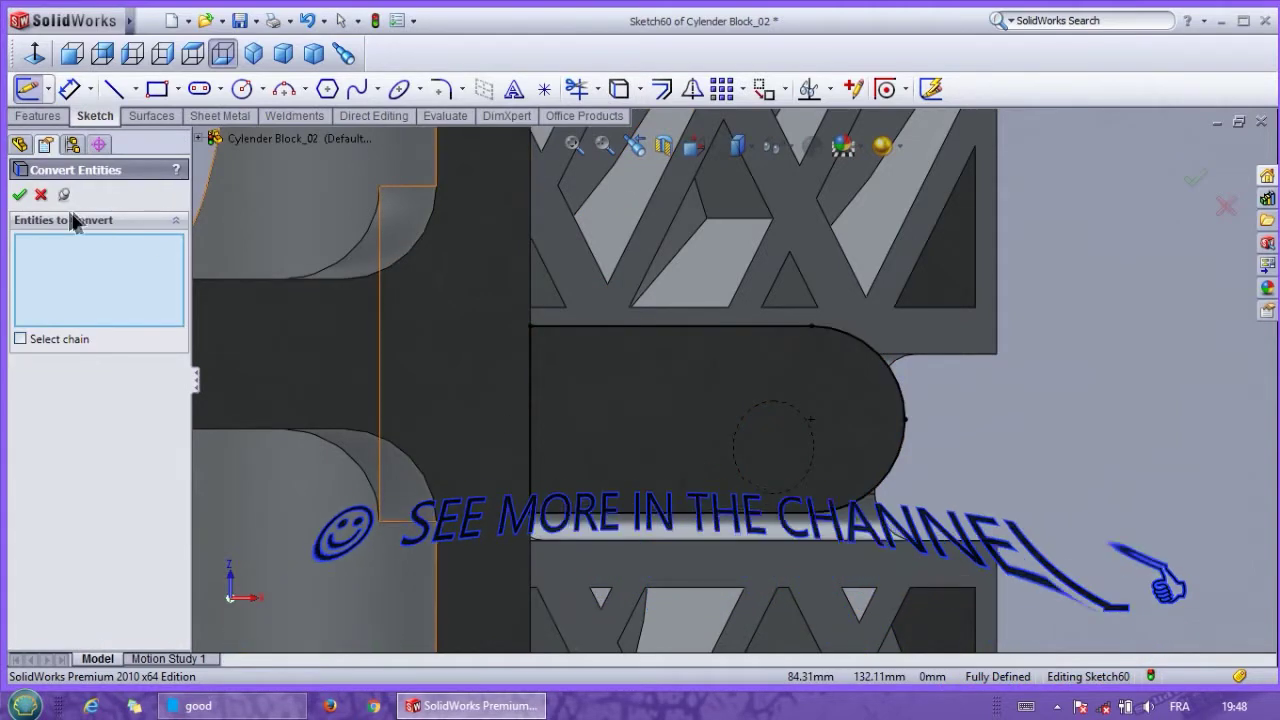
key(Return)
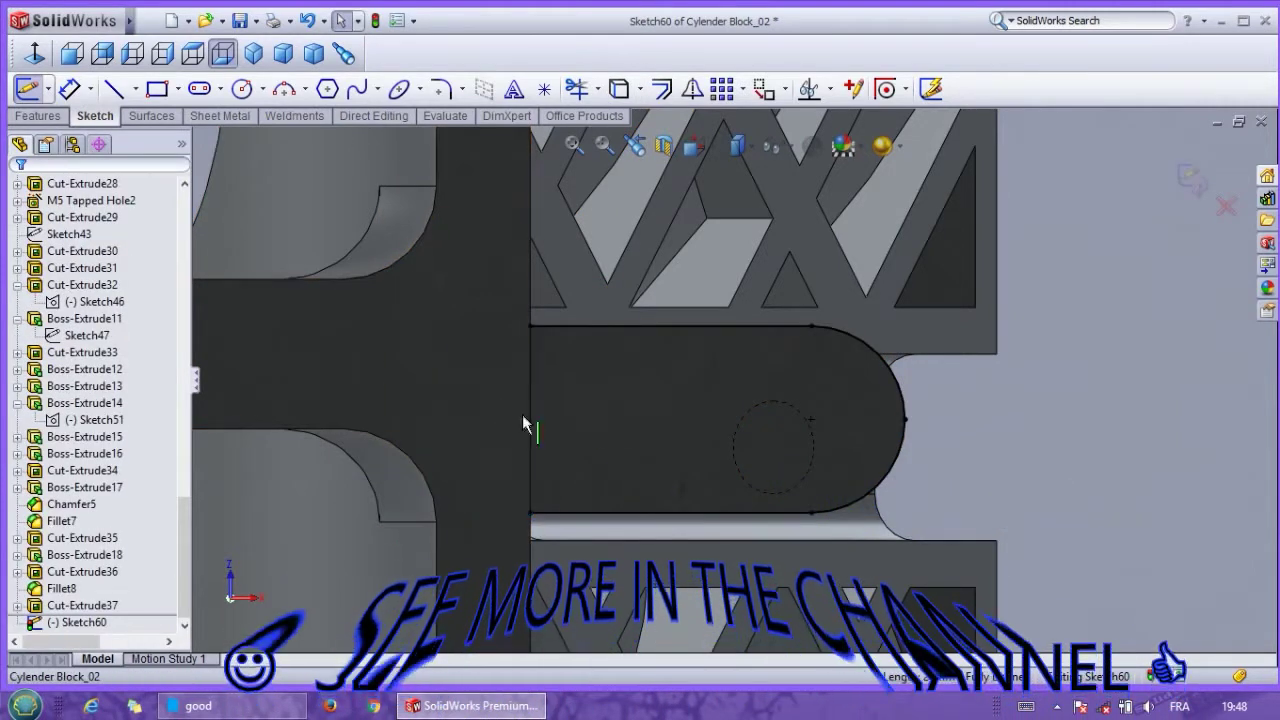
Step: Offset the foot's outline 2 mm inward
click(660, 95)
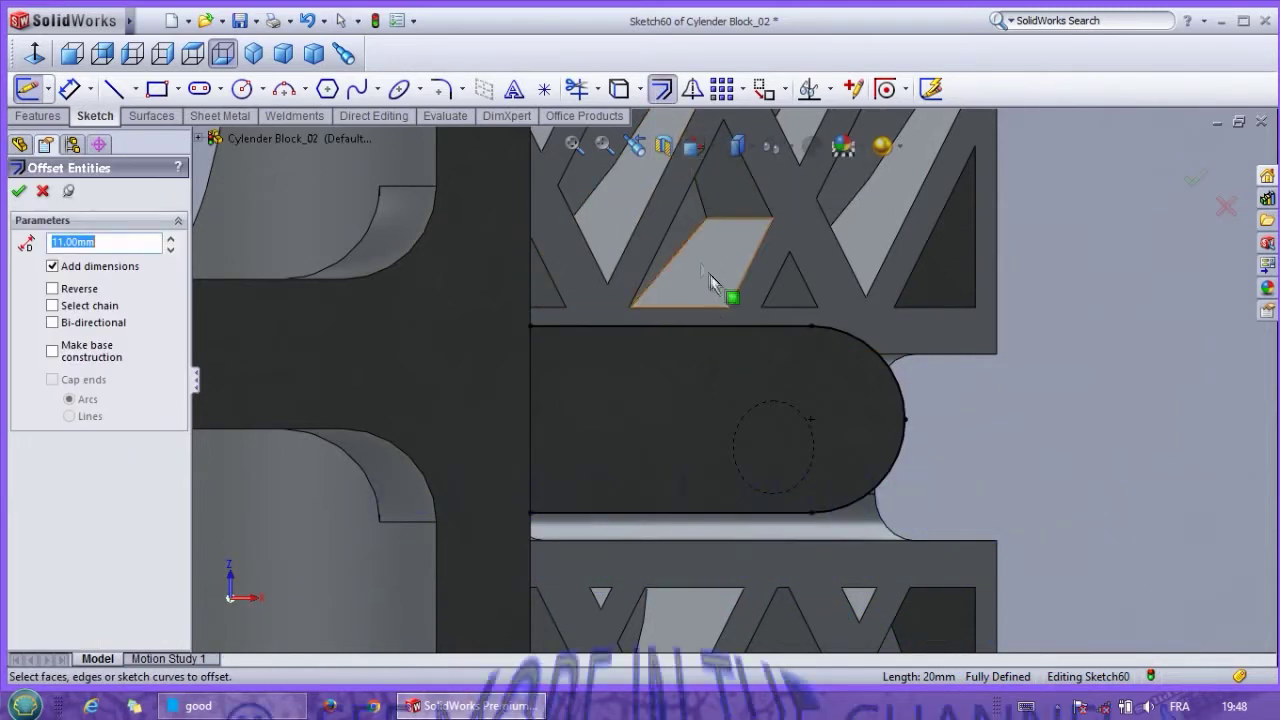
click(725, 328)
click(850, 340)
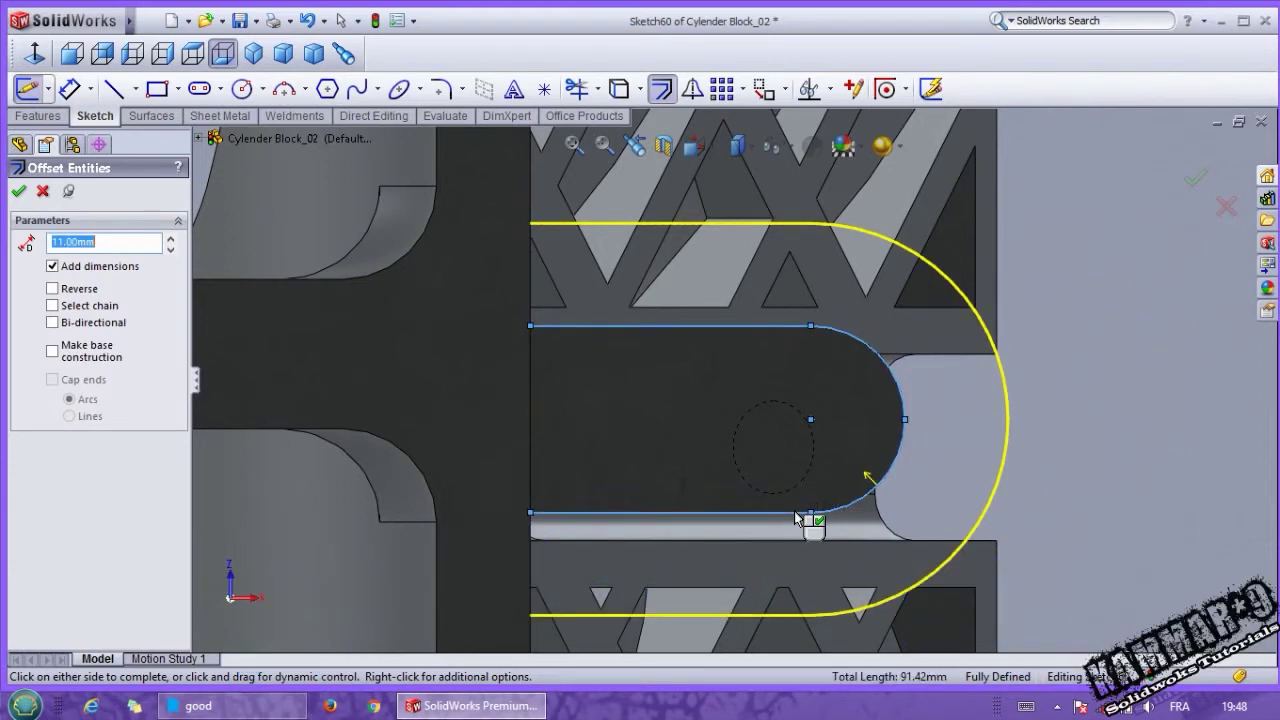
text(2)
key(Return)
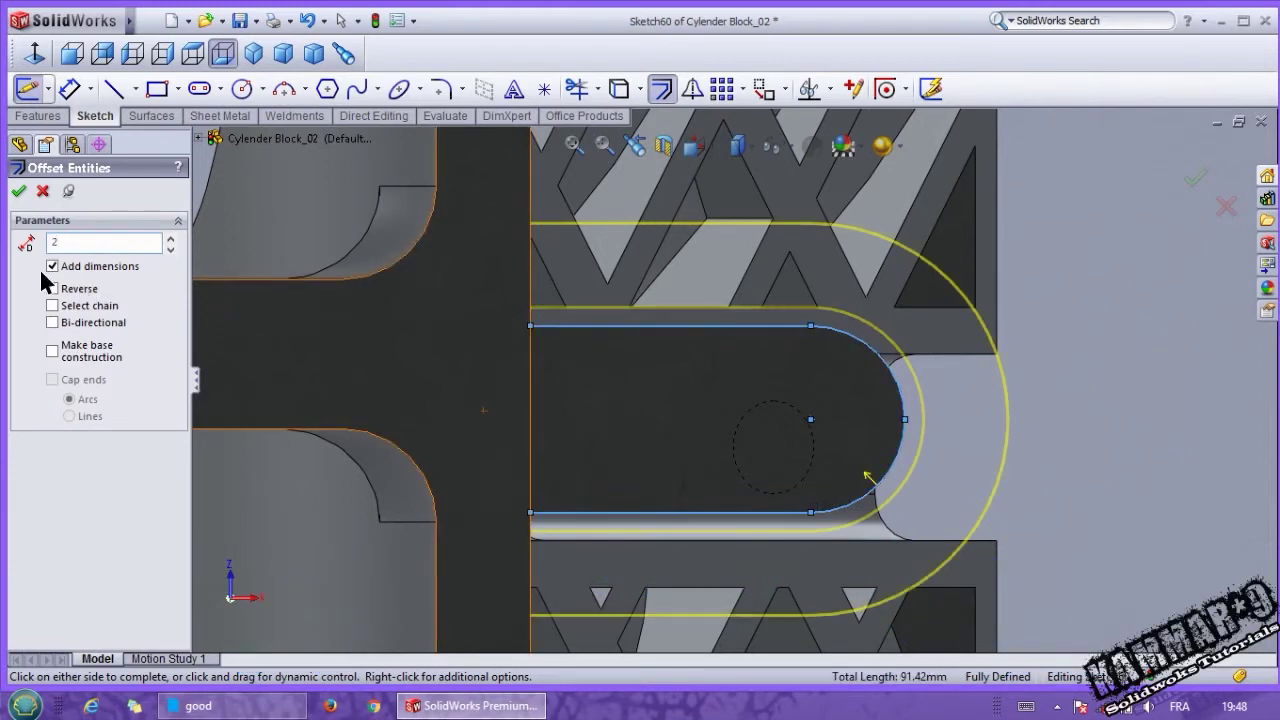
click(67, 288)
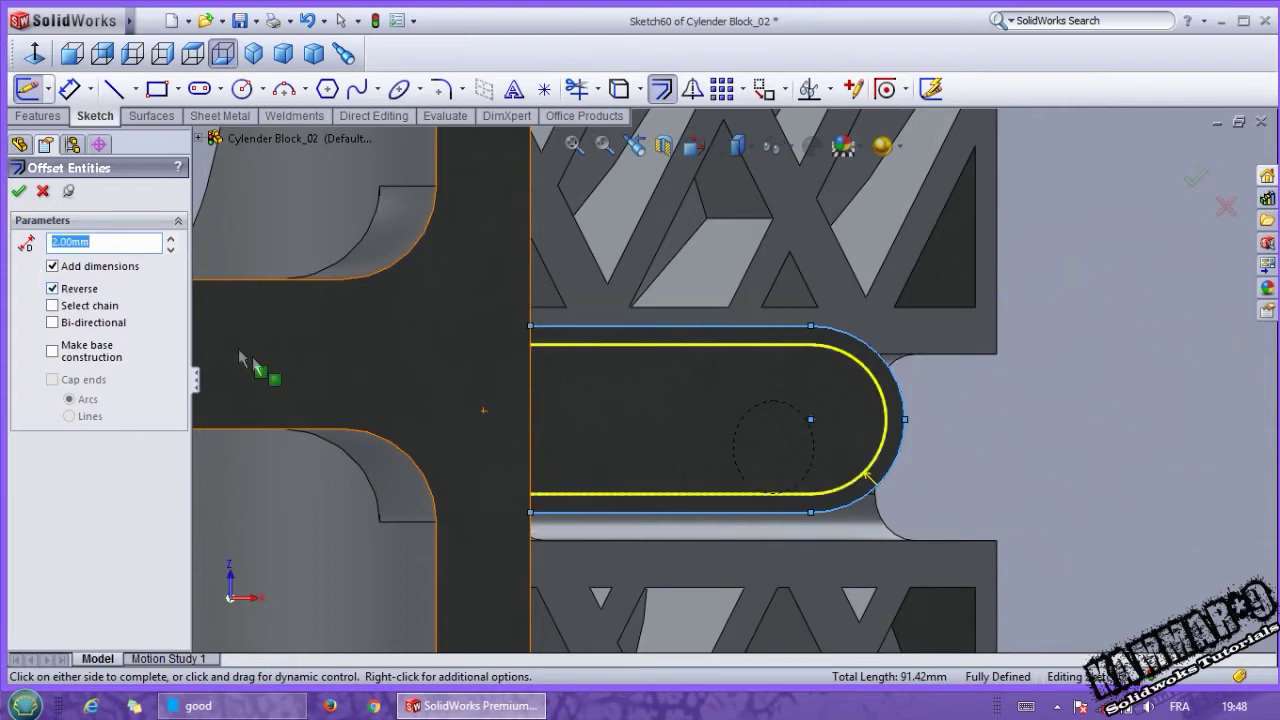
click(20, 190)
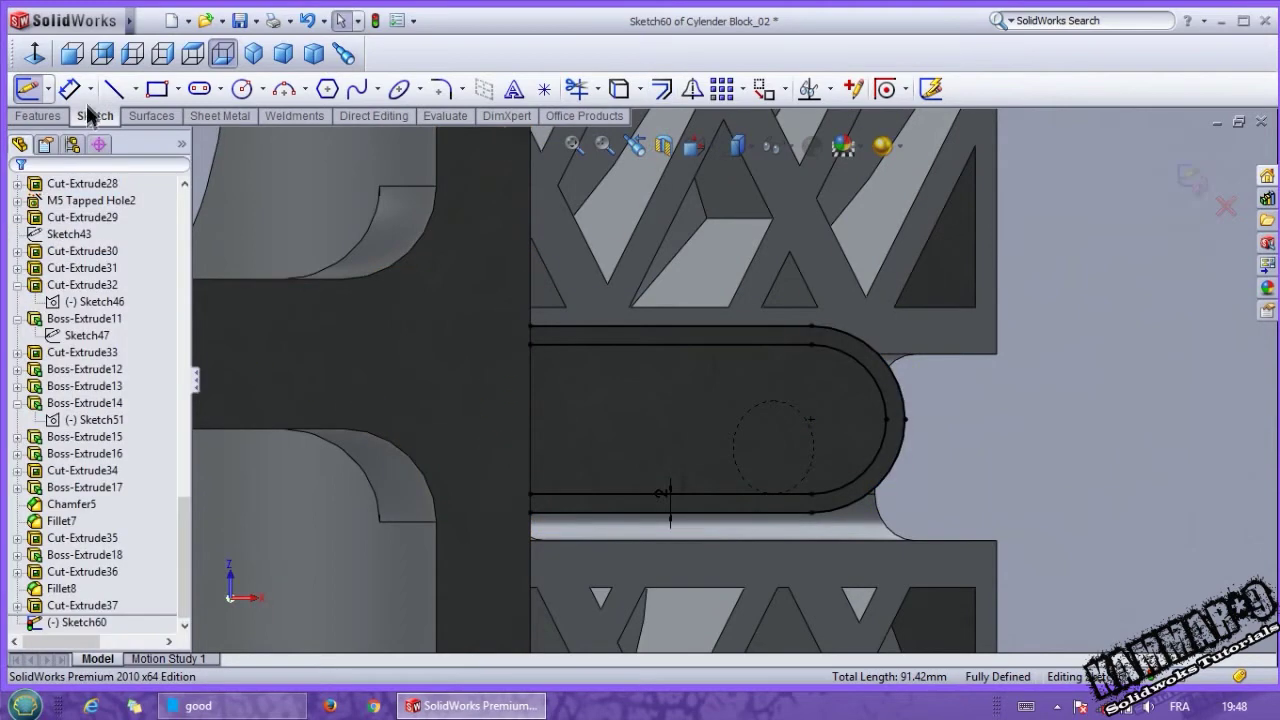
Step: Close the offset profile's open end with a vertical line
click(113, 88)
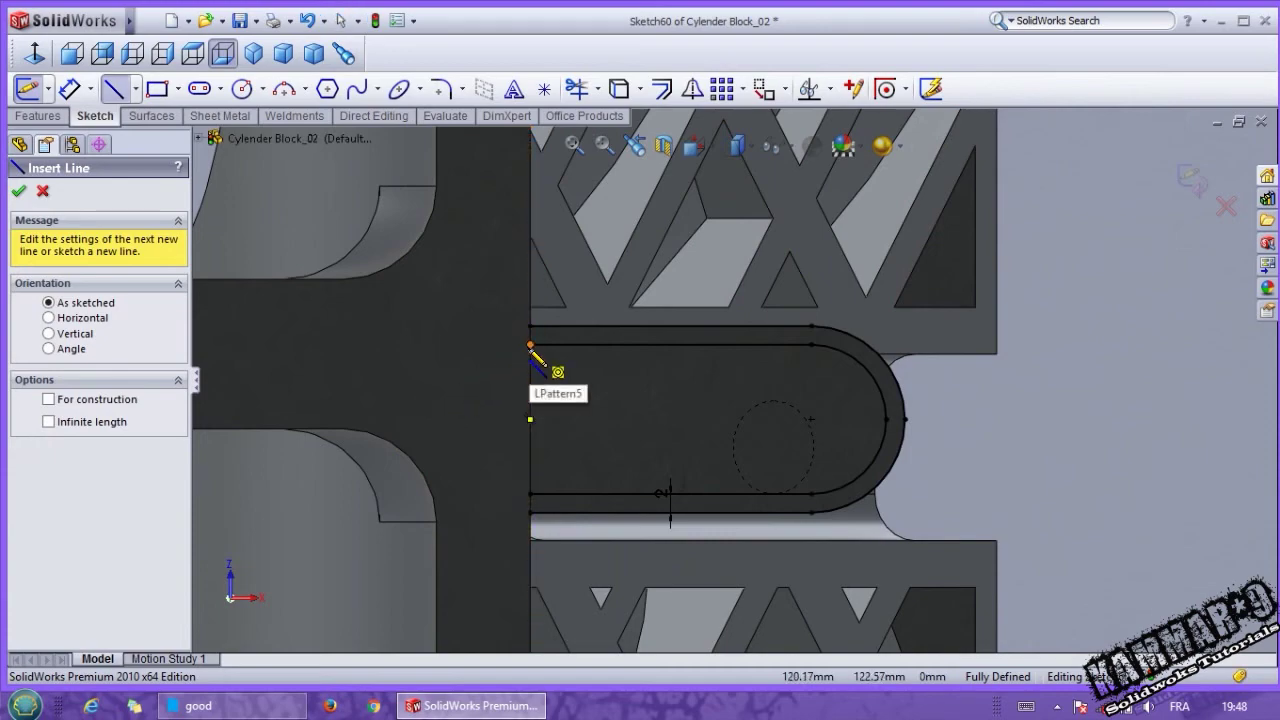
drag(530, 334, 531, 506)
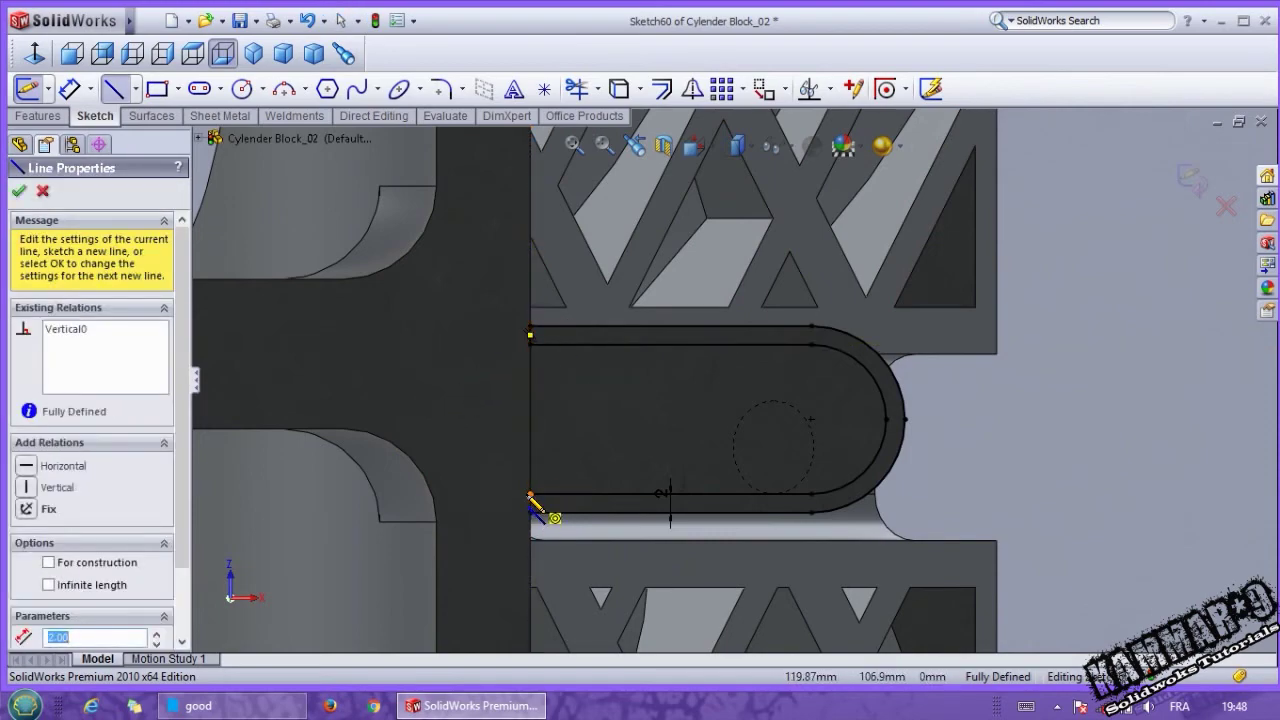
mouse_move(531, 505)
middle_down()
mouse_move(567, 553)
mouse_move(548, 560)
middle_up()
Step: Start an Extruded Cut beginning at a 5 mm offset from the sketch plane
middle_drag(616, 398, 660, 460)
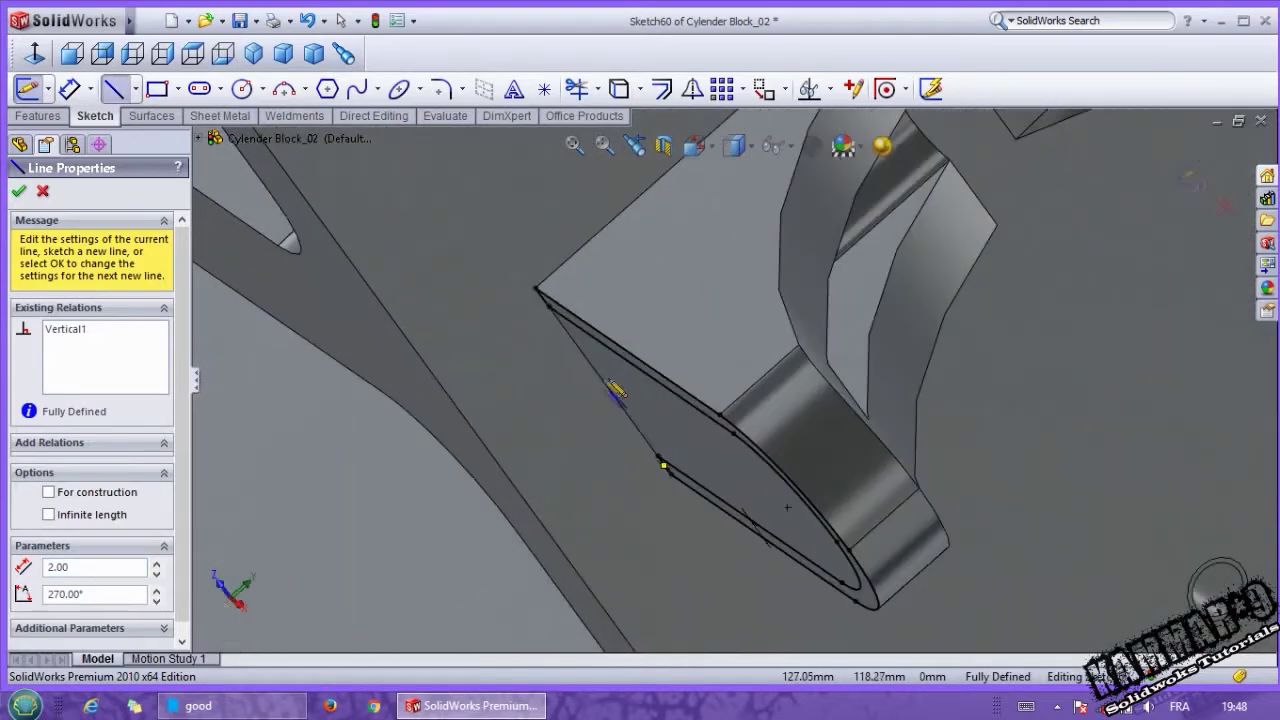
click(42, 192)
click(54, 119)
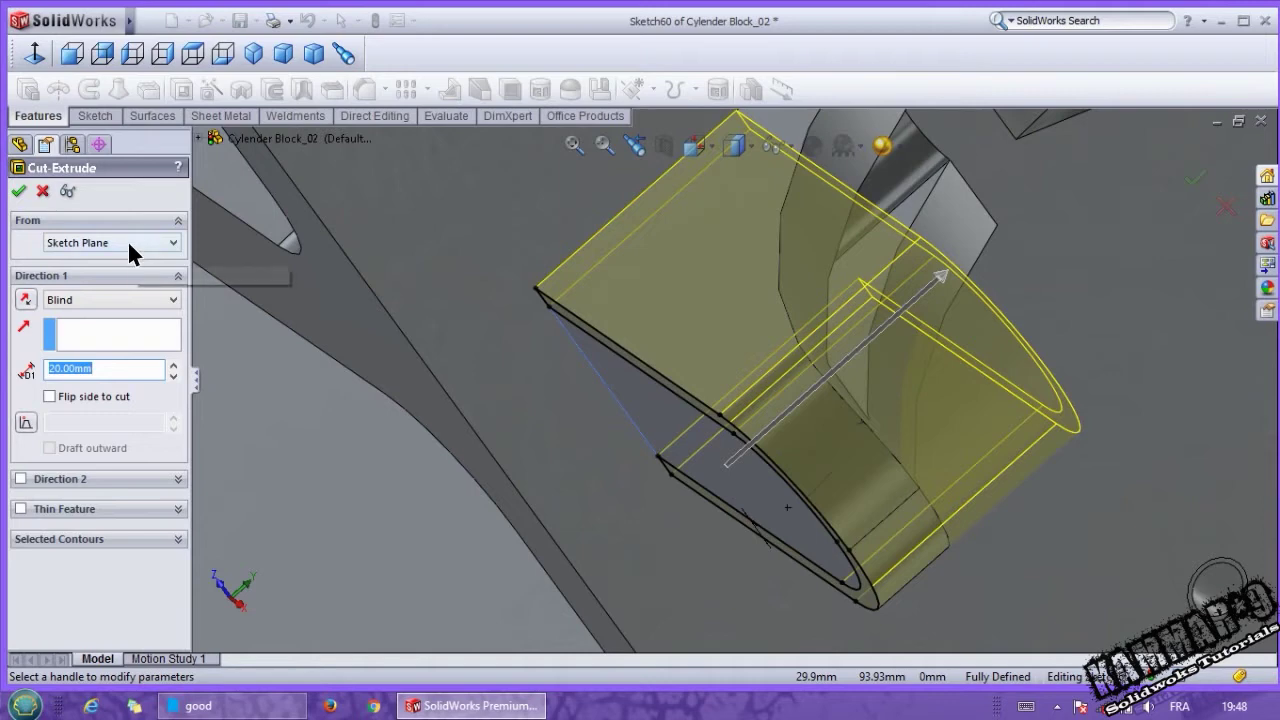
click(127, 240)
click(99, 289)
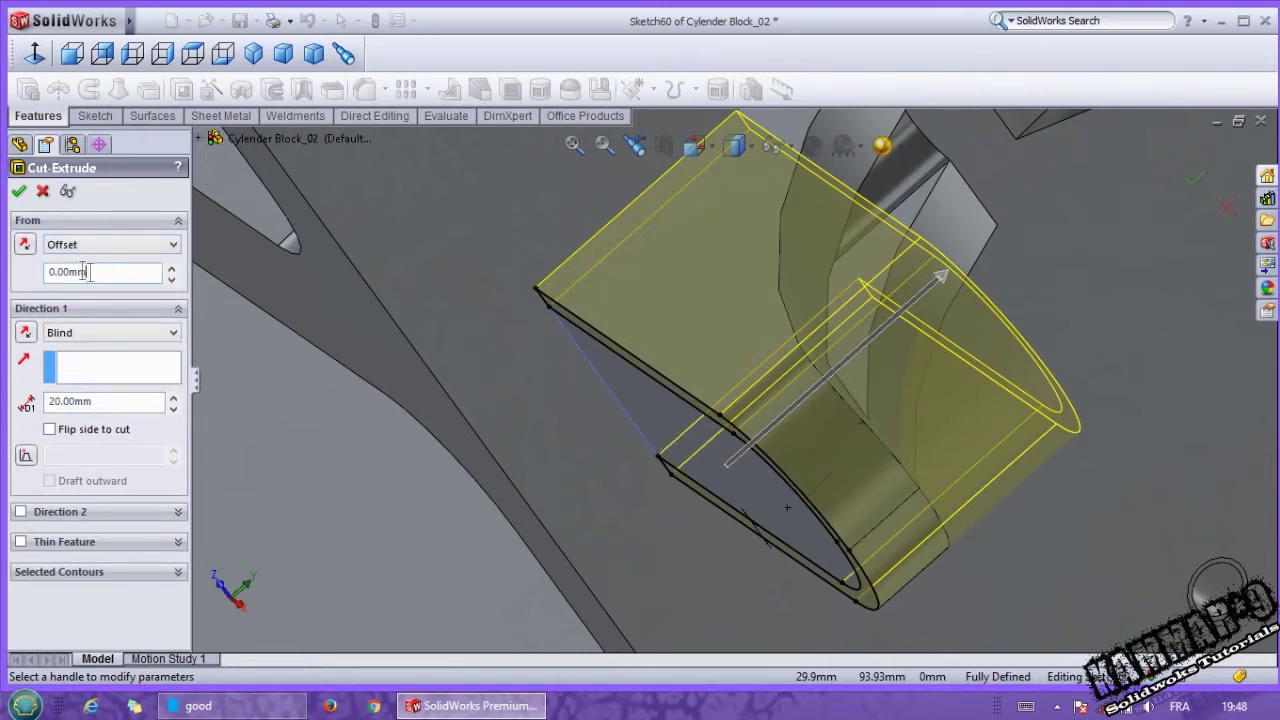
double_click(87, 272)
text(5)
key(Return)
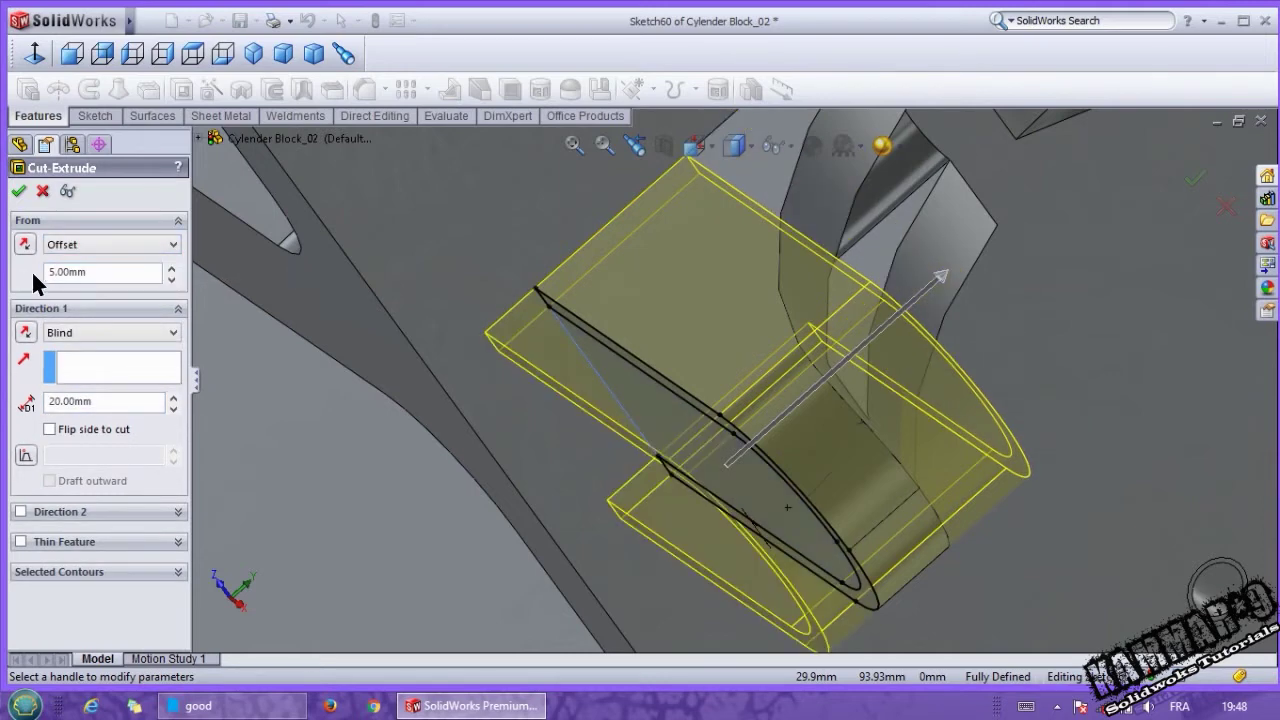
click(25, 243)
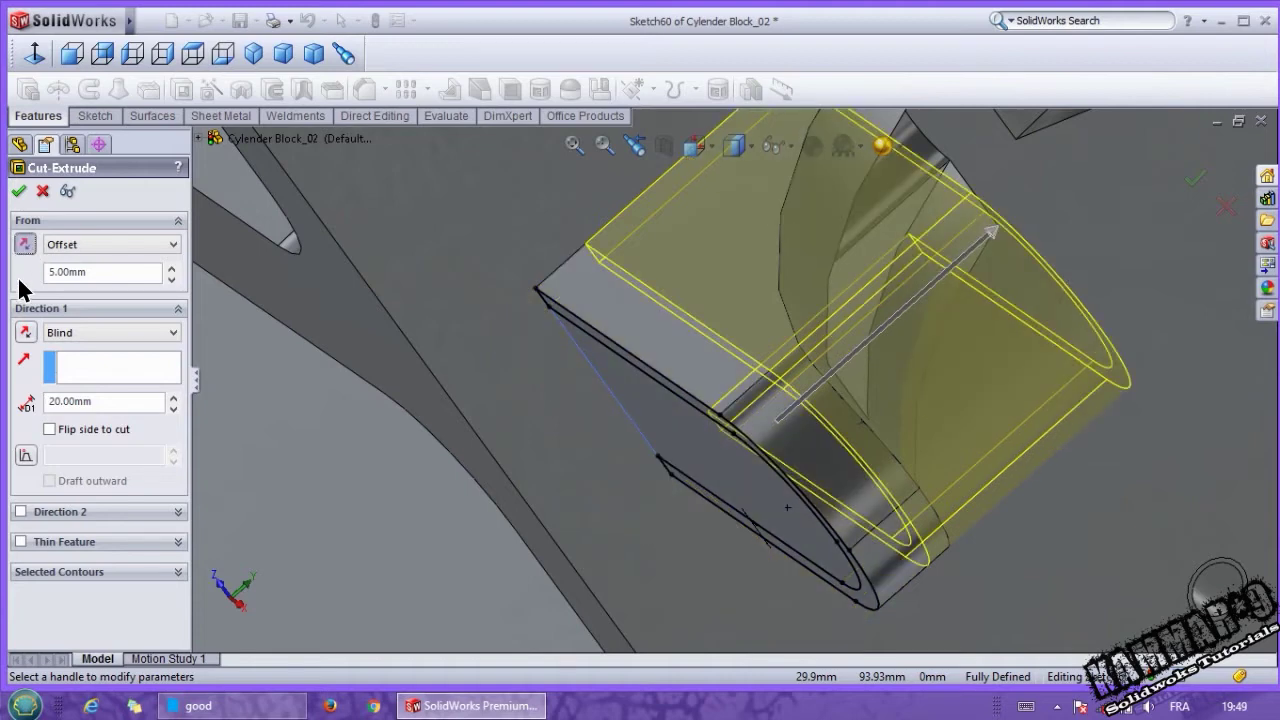
click(25, 244)
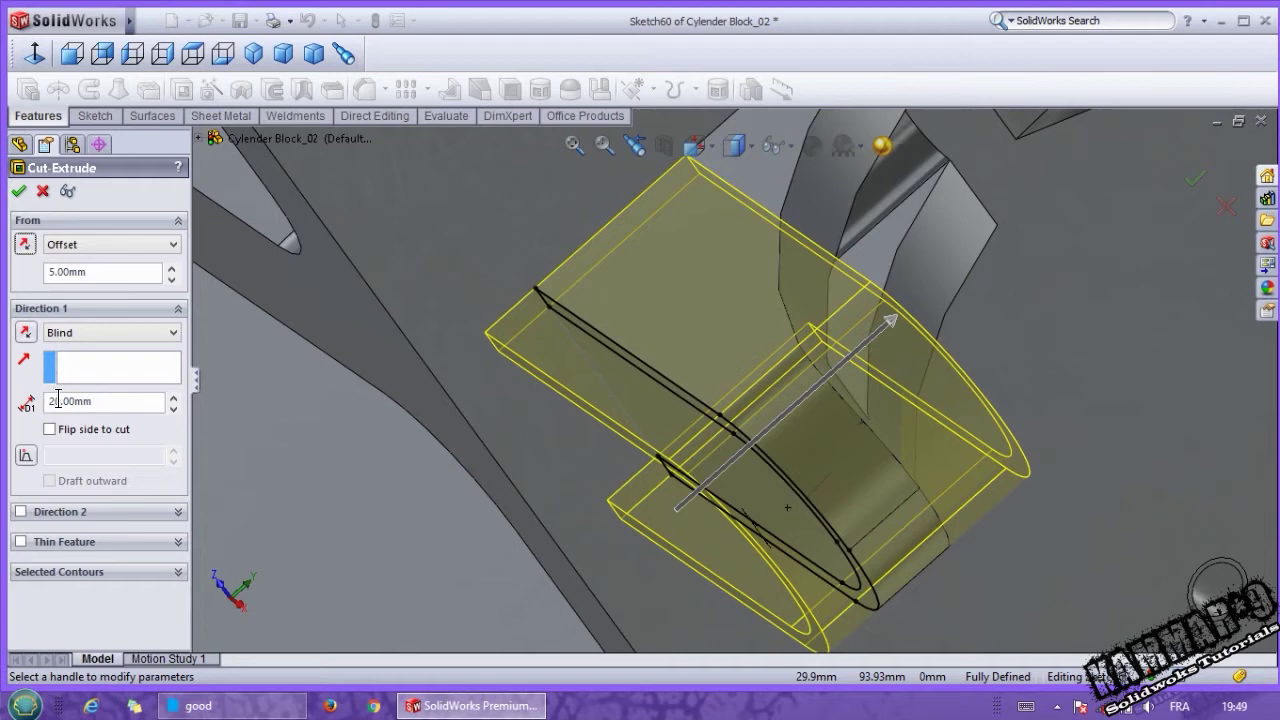
Step: Set the cut 2 mm deep, reverse its direction, and confirm the groove
drag(104, 401, 48, 401)
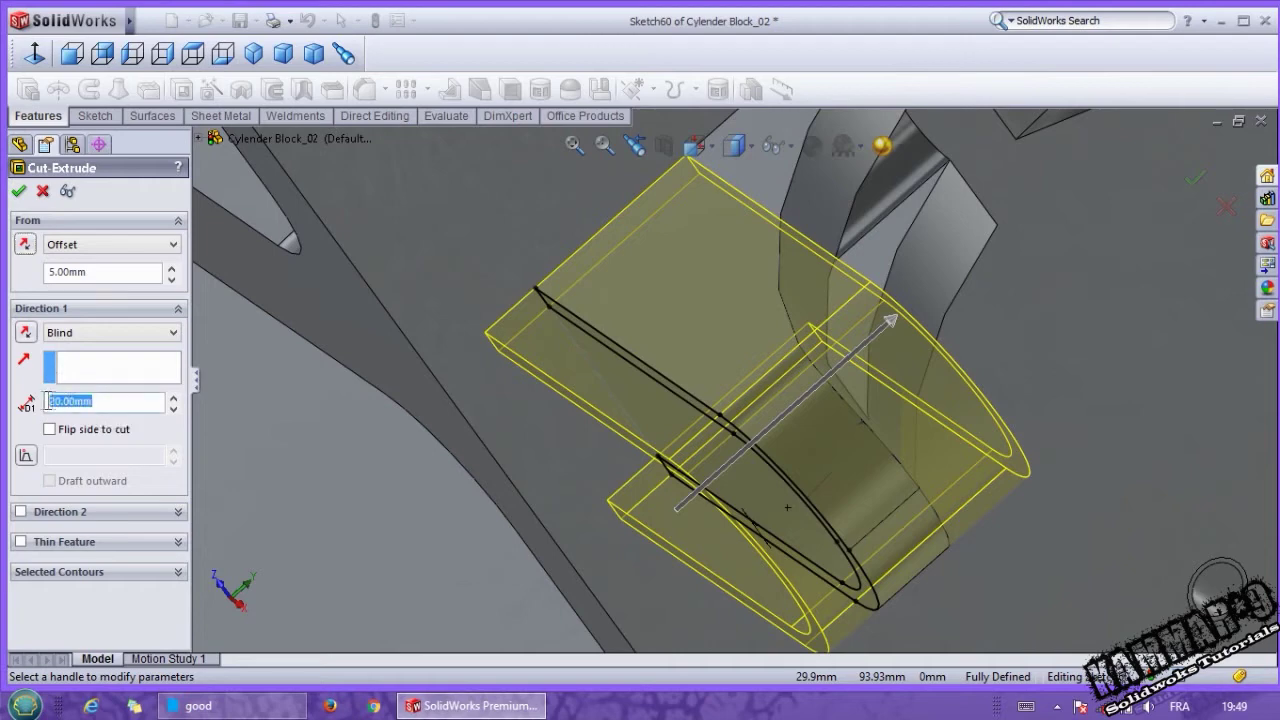
text(2)
key(Return)
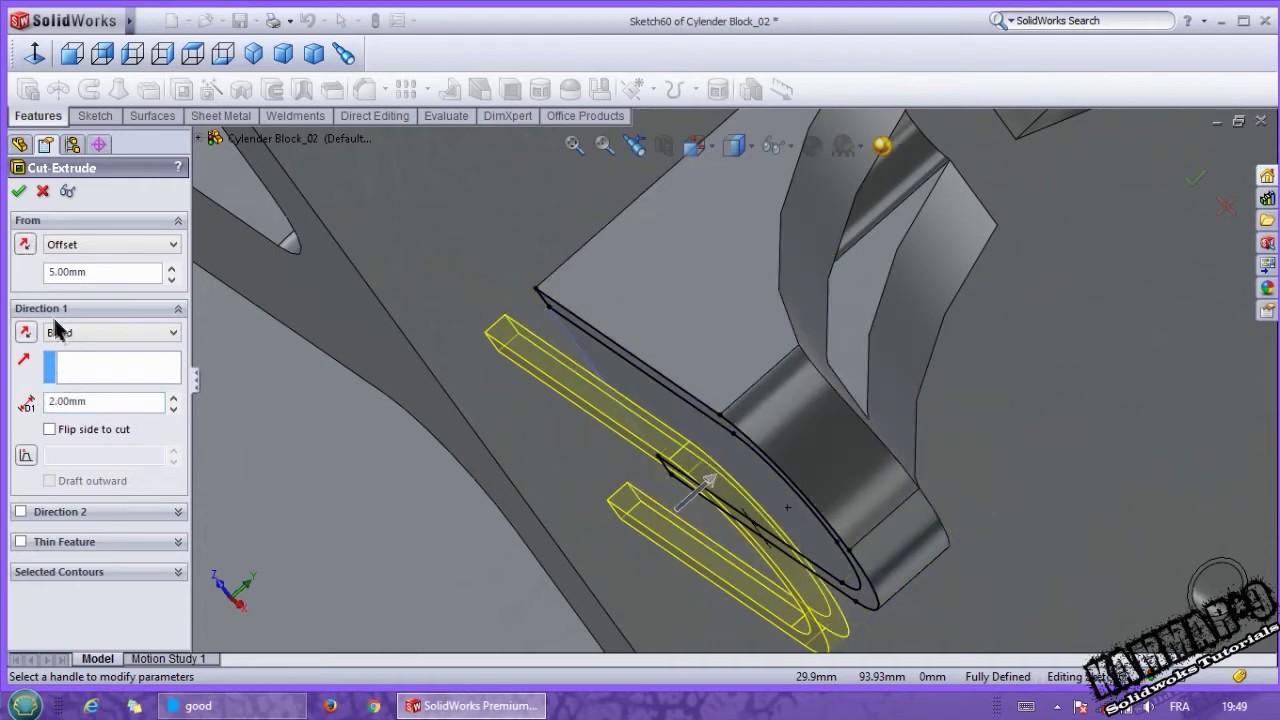
click(23, 245)
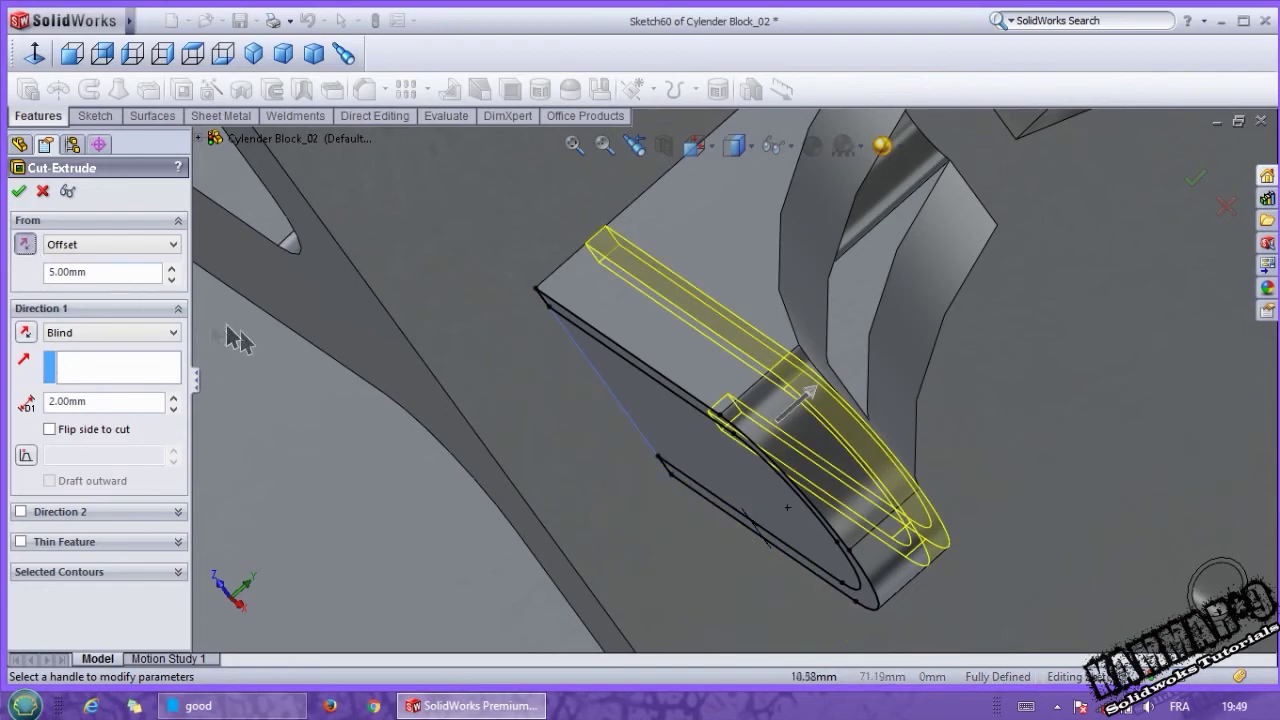
click(25, 333)
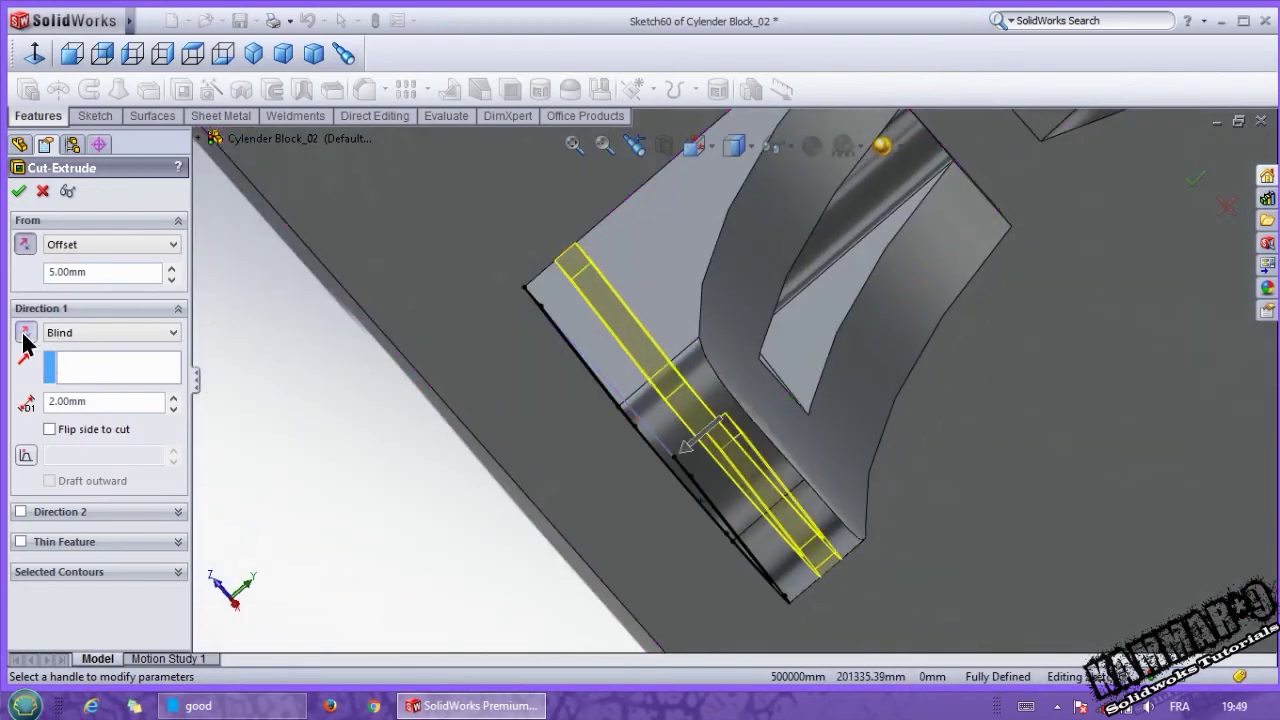
mouse_move(594, 414)
middle_down()
mouse_move(708, 467)
mouse_move(594, 471)
mouse_move(543, 417)
mouse_move(531, 428)
mouse_move(670, 368)
mouse_move(511, 309)
middle_up()
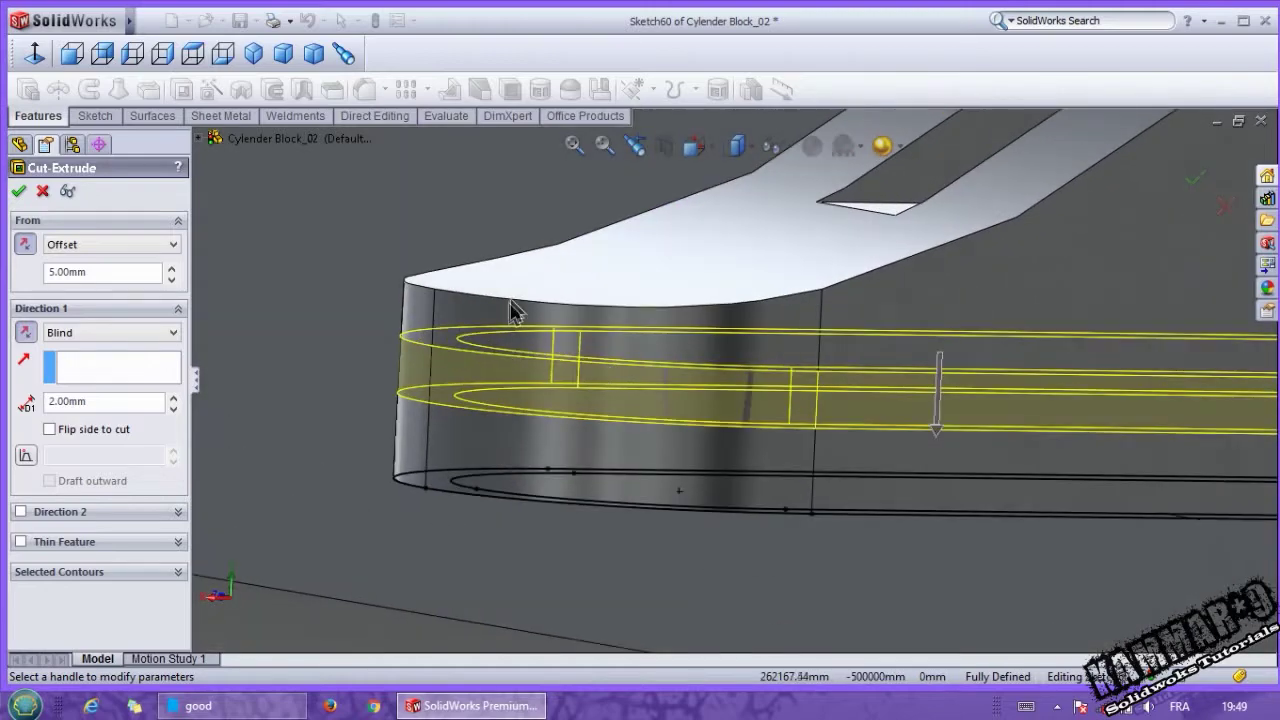
mouse_move(583, 414)
middle_down()
mouse_move(569, 369)
mouse_move(577, 412)
middle_up()
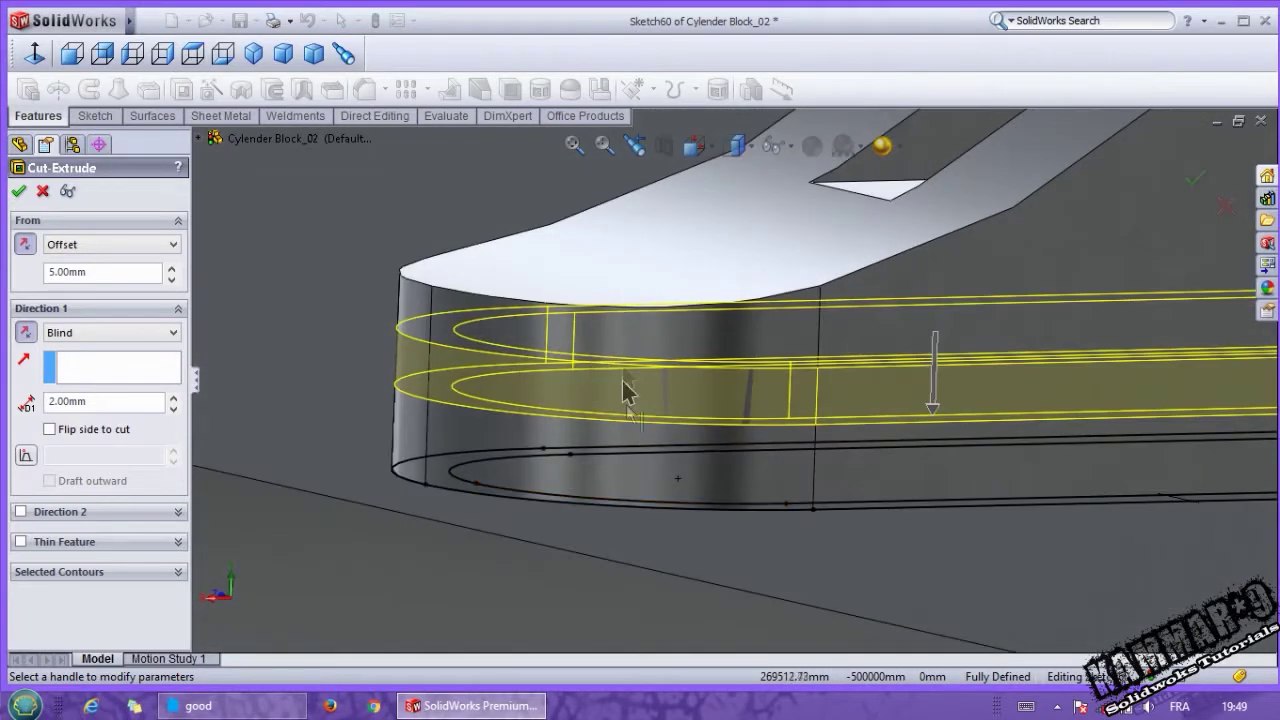
key(Return)
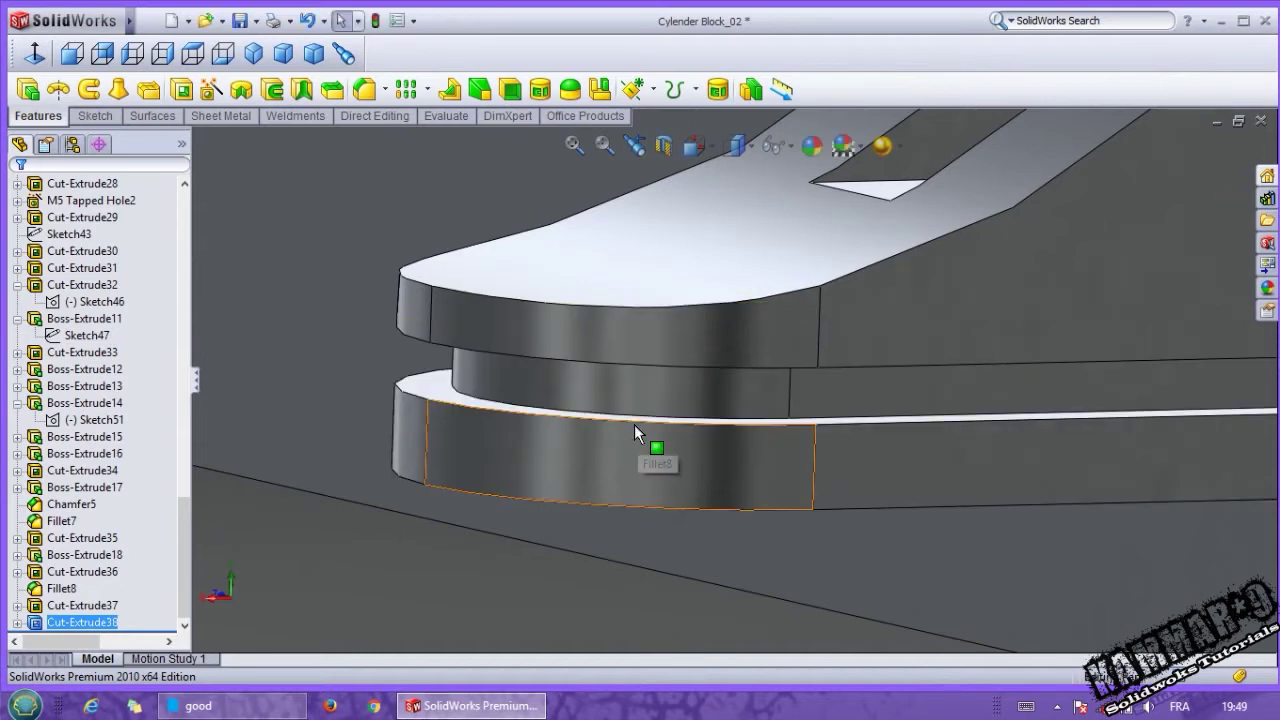
Step: Start a sketch on the mounting foot's lower face and view it normal
mouse_move(643, 443)
middle_down()
mouse_move(652, 332)
mouse_move(654, 568)
middle_up()
click(654, 568)
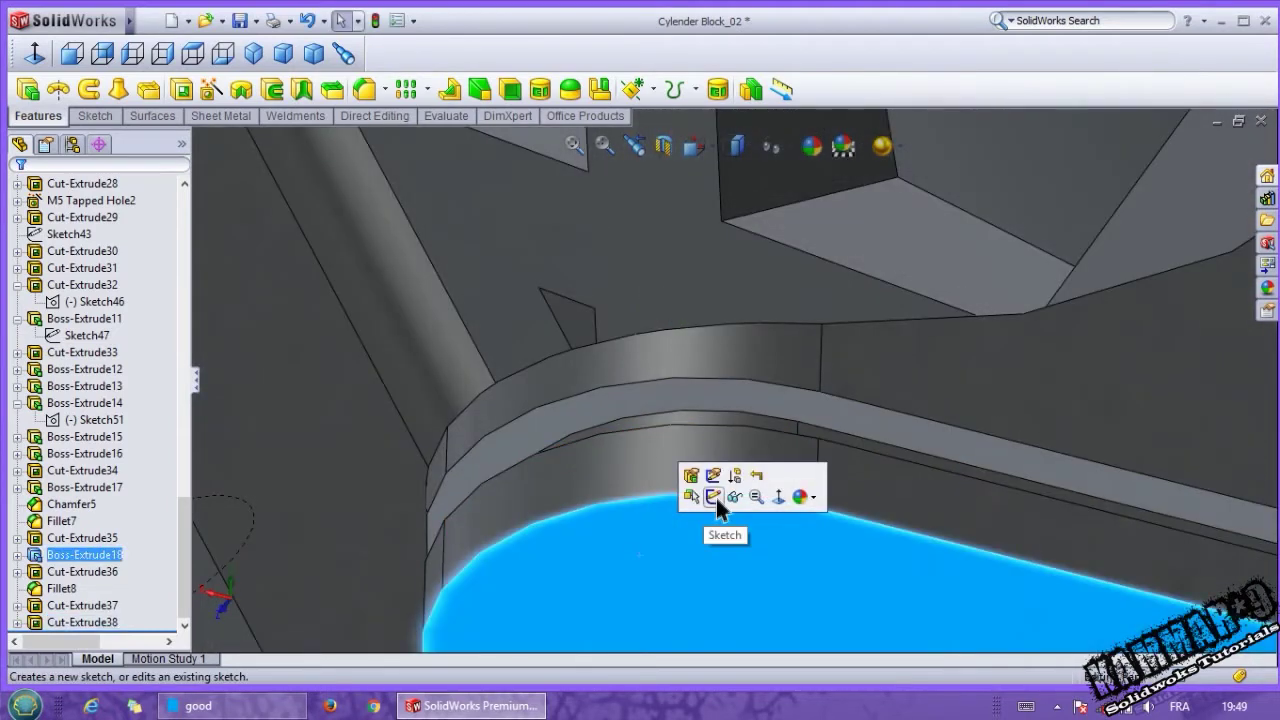
click(711, 494)
click(237, 92)
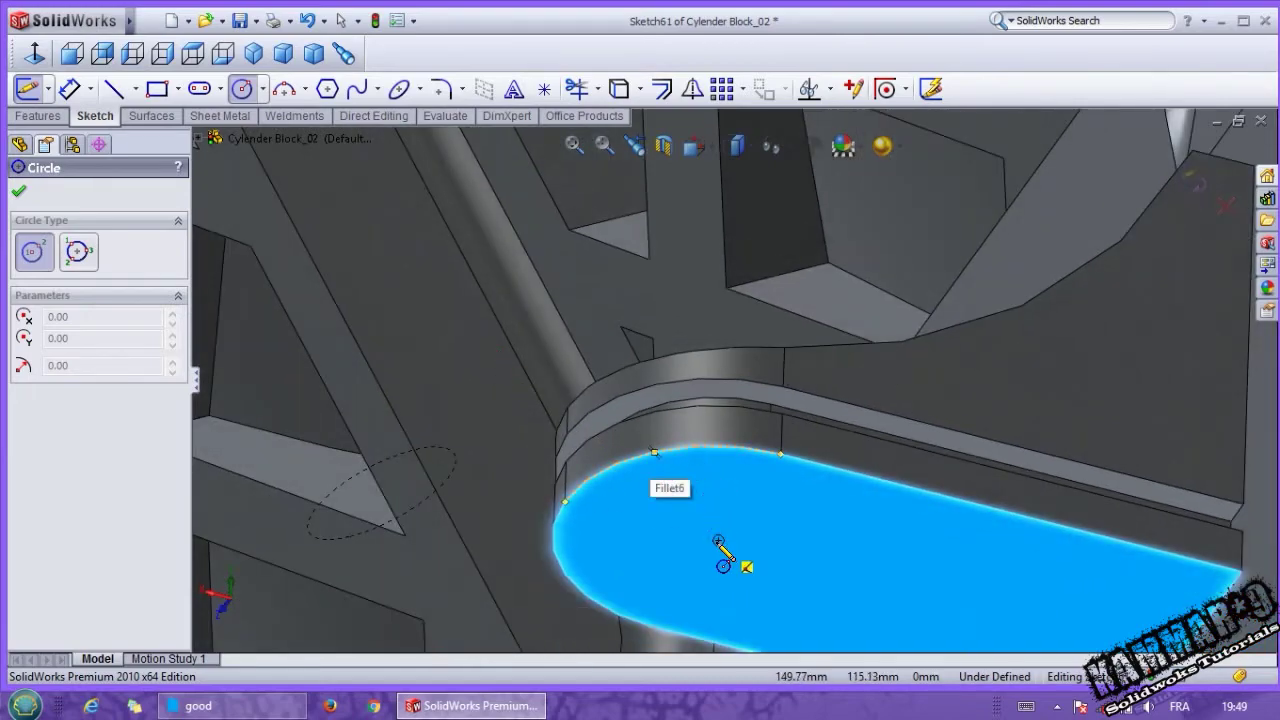
click(35, 53)
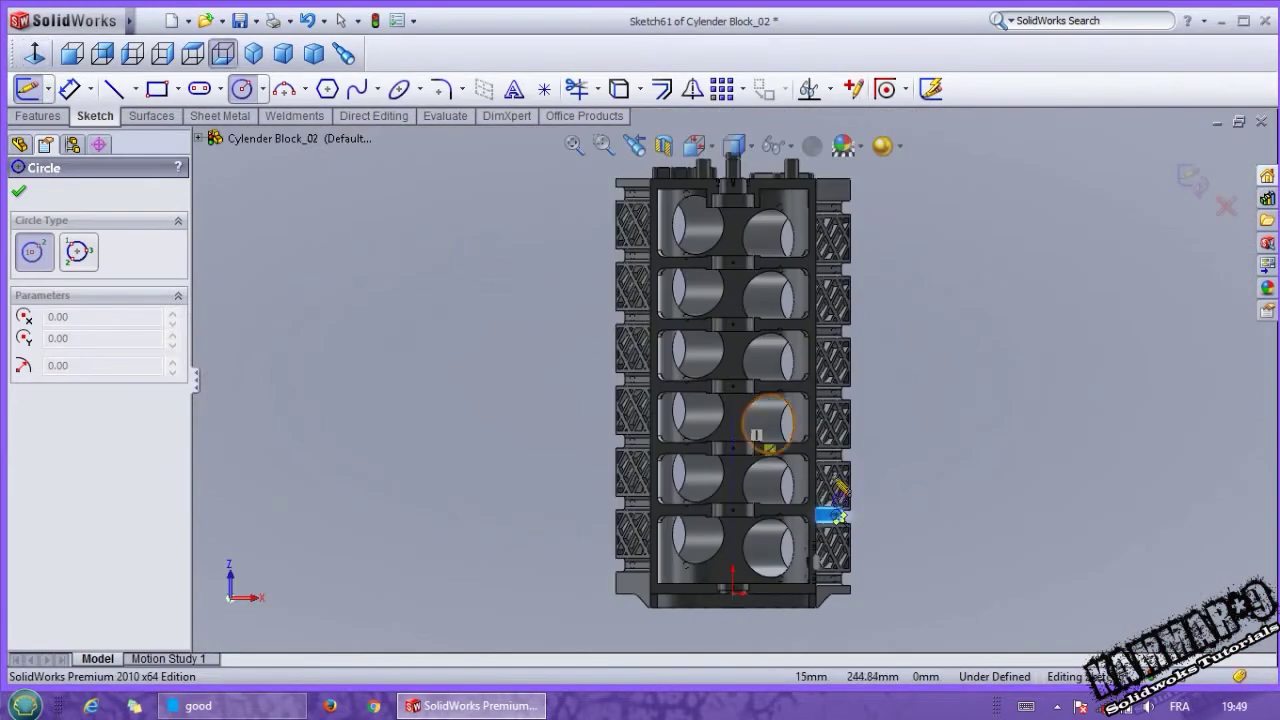
scroll(838, 495, down, 3)
scroll(826, 560, down, 3)
scroll(790, 472, down, 3)
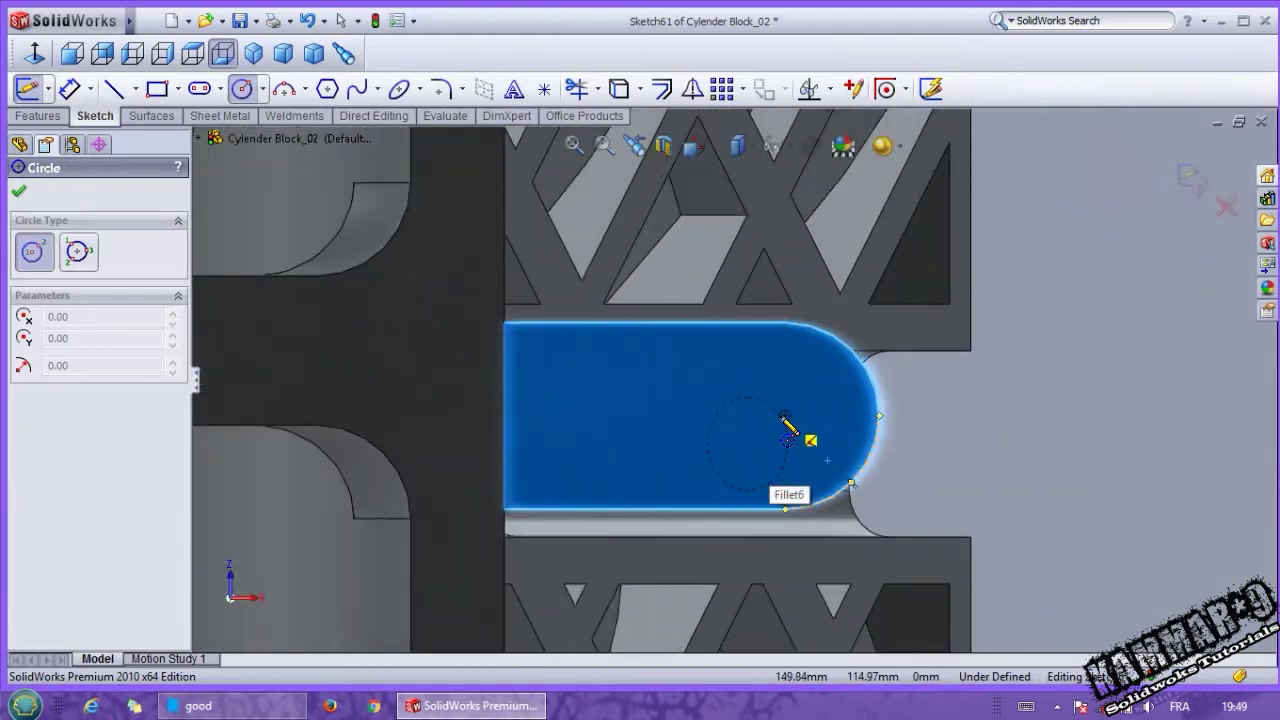
Step: Draw a circle at the rounded end's centre and dimension it 10 mm diameter
drag(785, 416, 785, 458)
right_drag(848, 466, 835, 392)
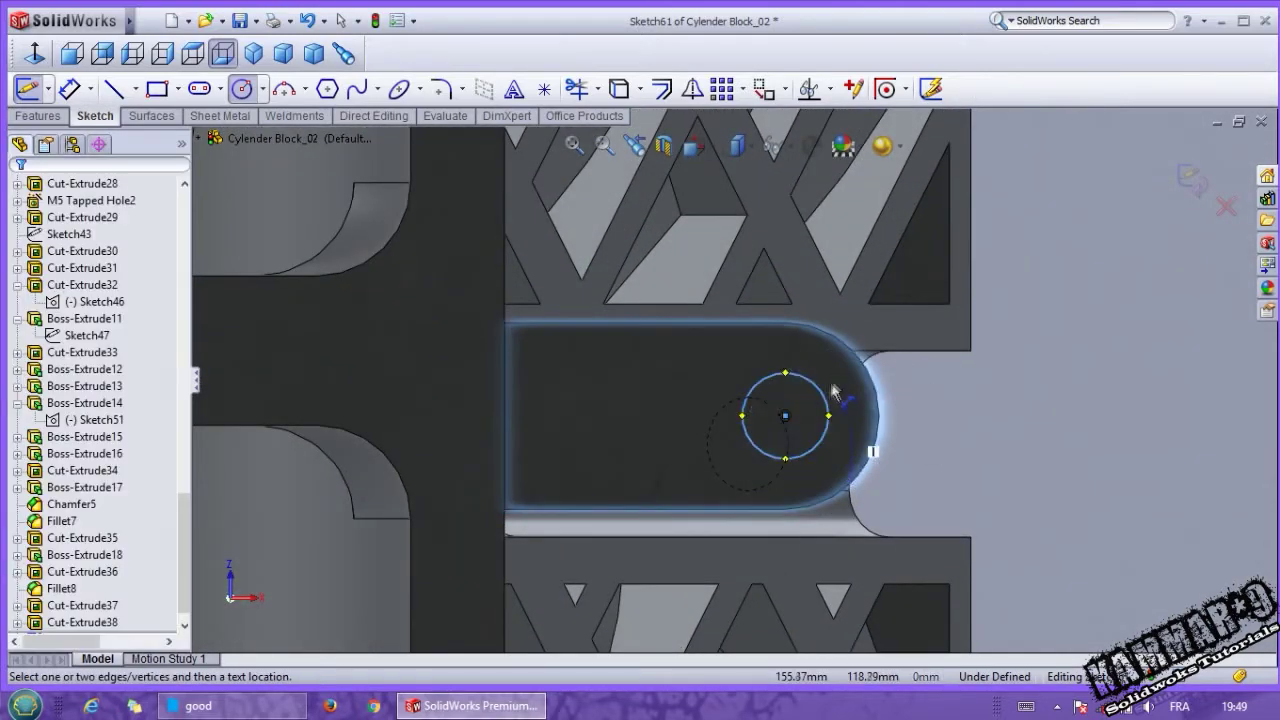
click(829, 398)
click(955, 400)
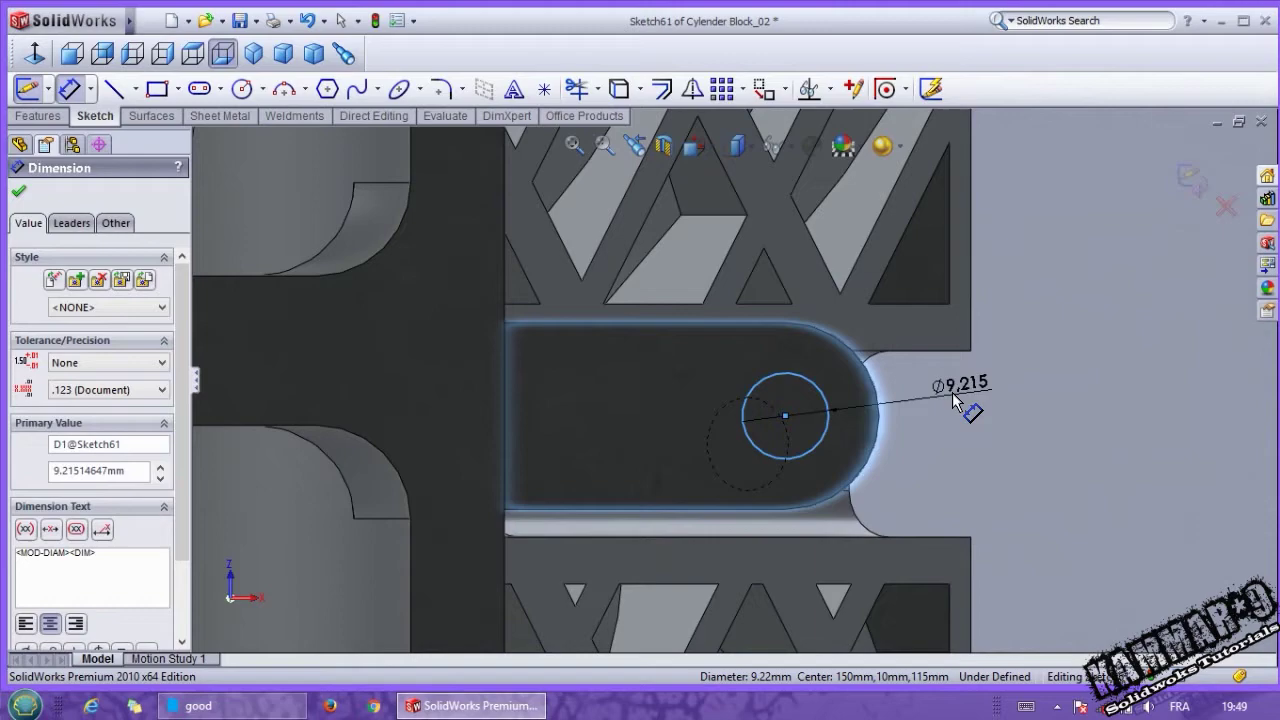
text(10)
key(Return)
Step: Extrude-cut the 10 mm circle 5 mm deep into the foot
click(37, 118)
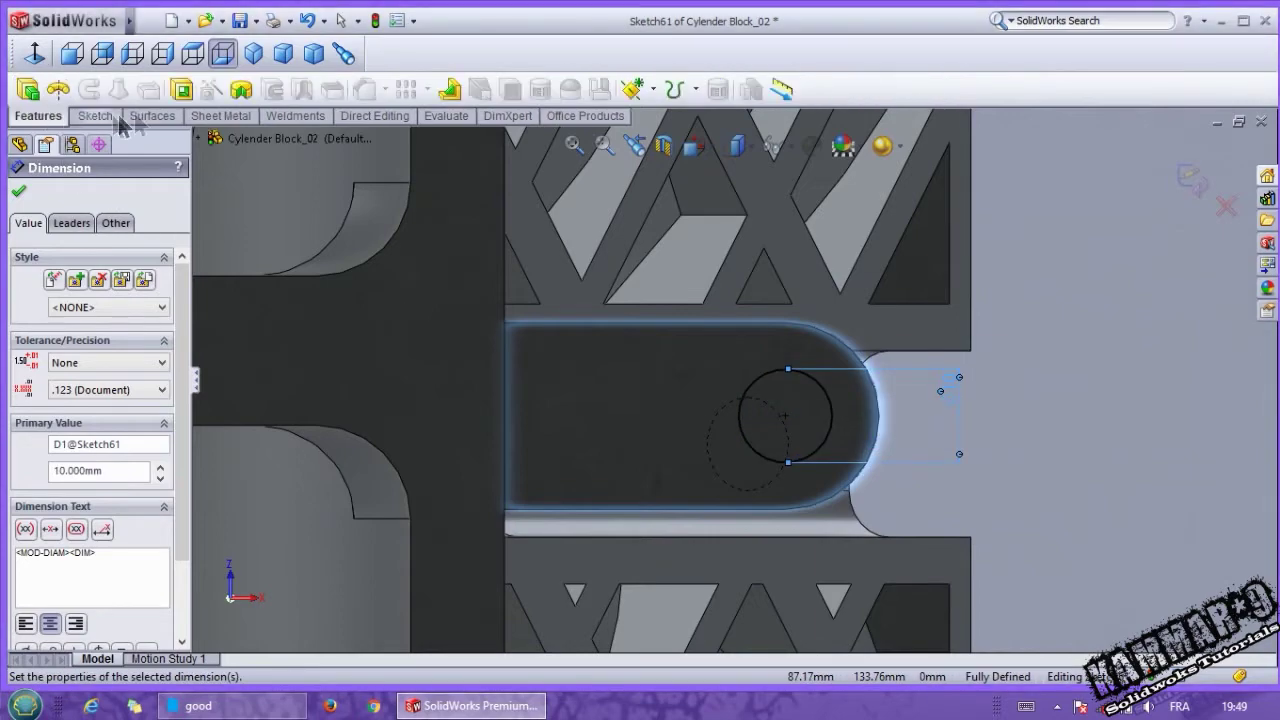
click(184, 89)
middle_drag(757, 424, 626, 410)
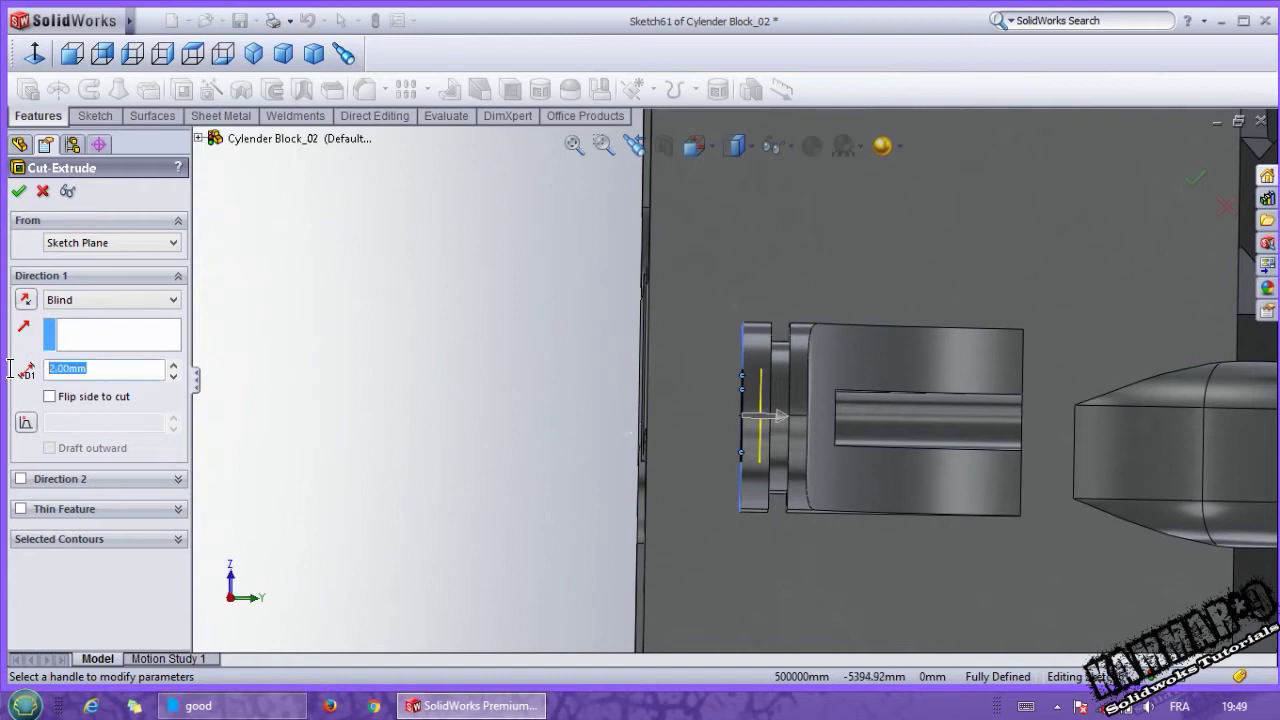
text(5)
key(Return)
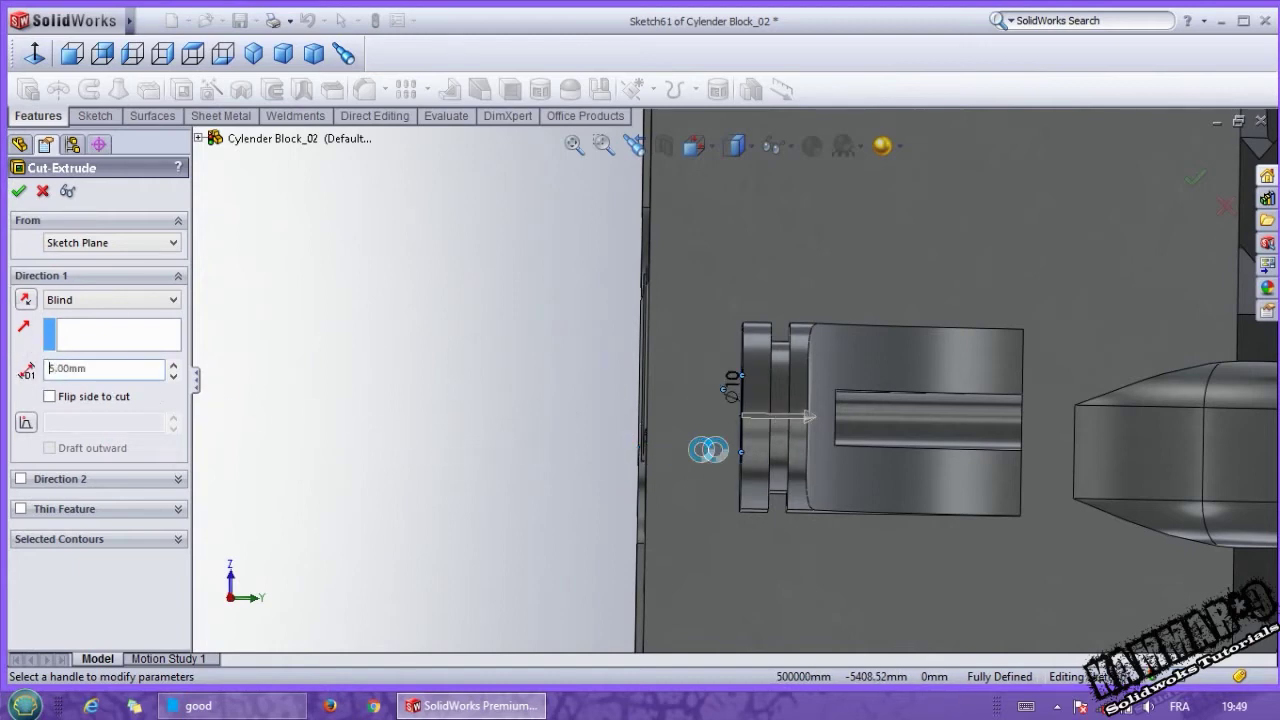
right_click(730, 436)
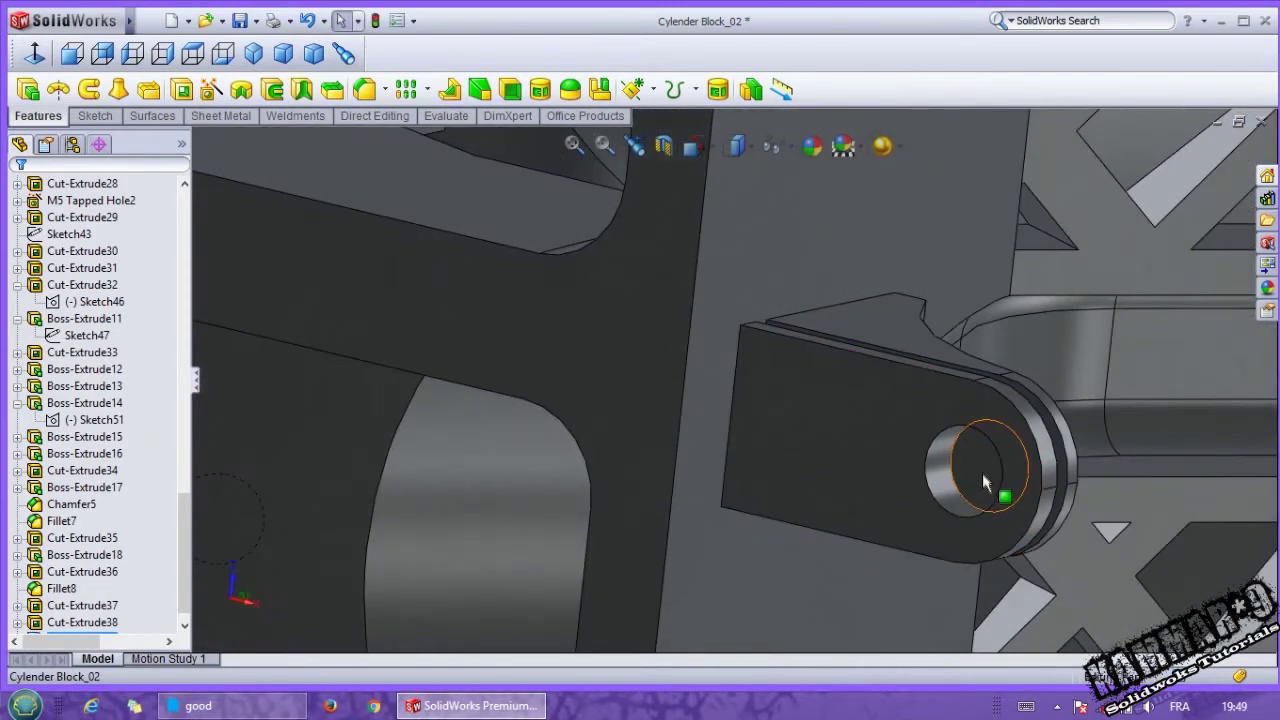
Step: Sketch a circle centred on the hole, on the face inside the new hole
click(985, 483)
click(1045, 382)
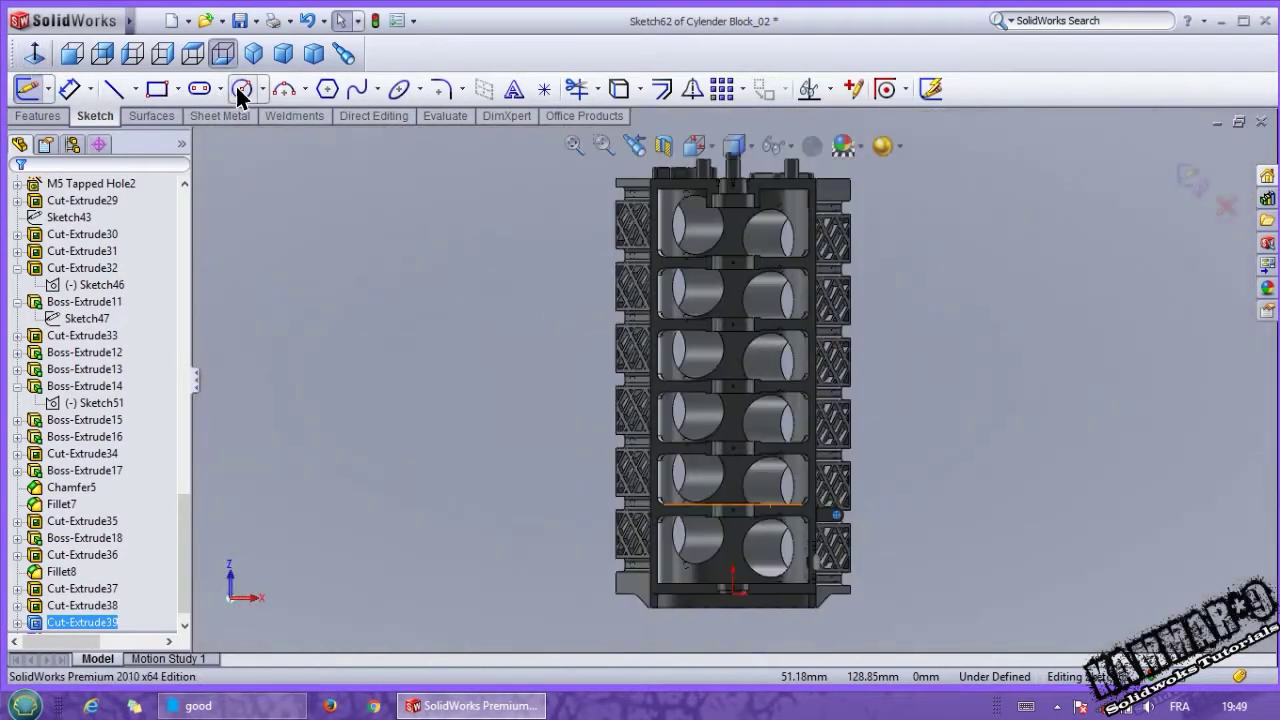
click(242, 89)
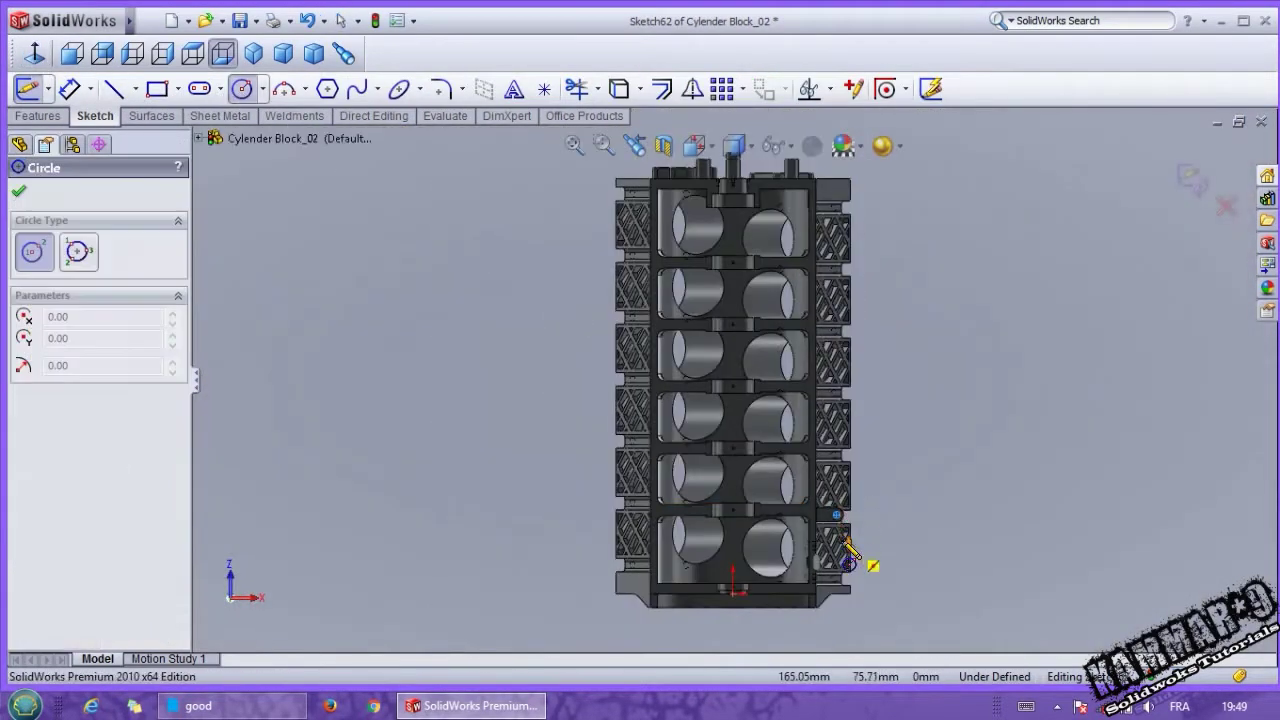
scroll(830, 520, down, 2)
scroll(815, 495, down, 2)
scroll(813, 485, down, 3)
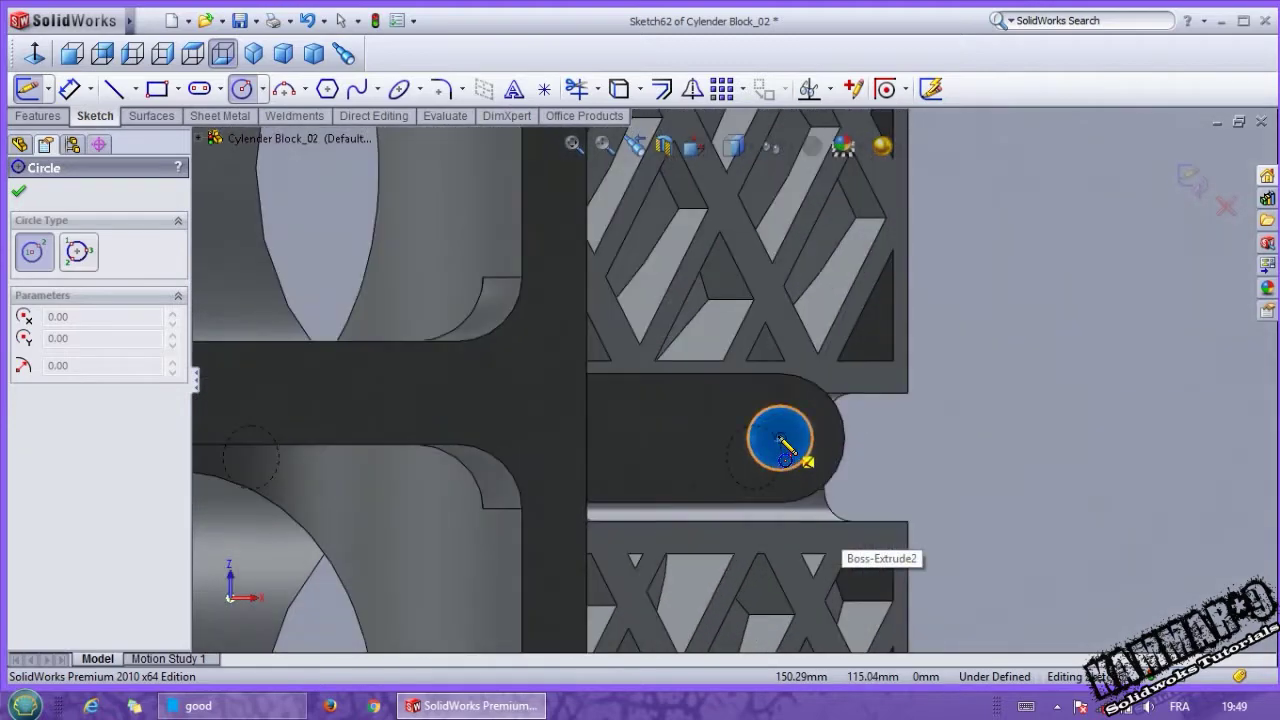
click(780, 440)
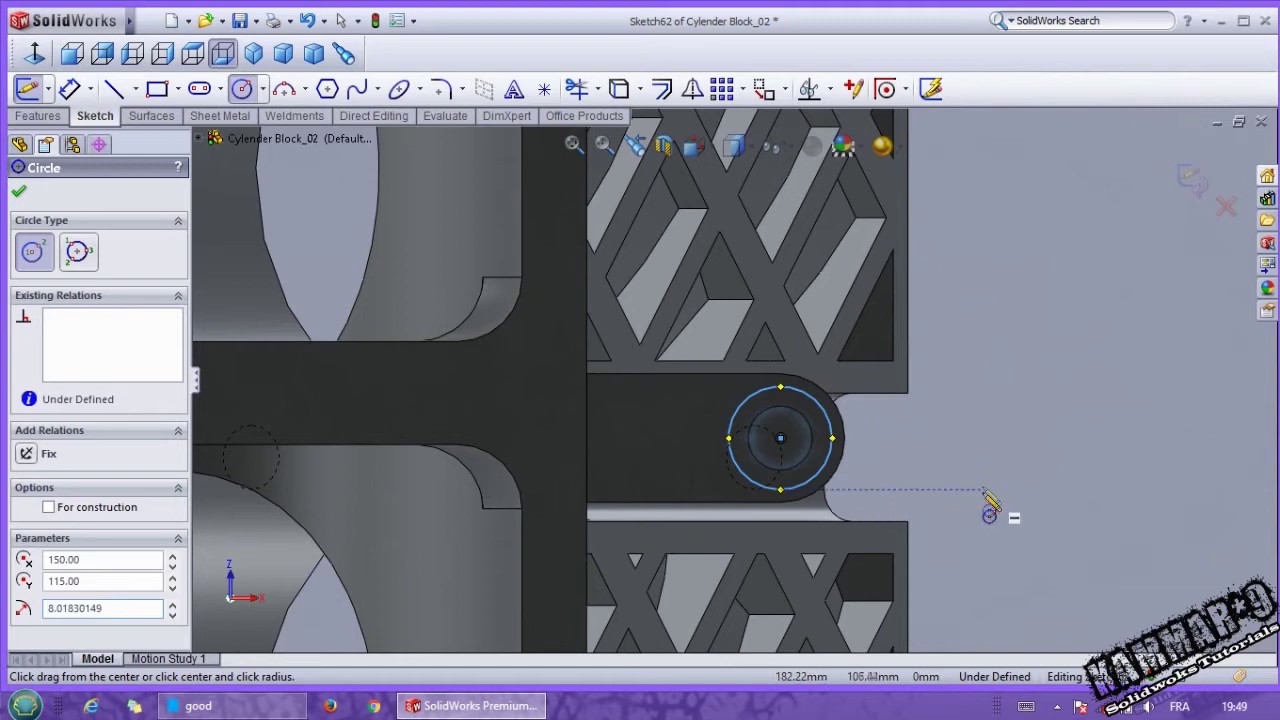
Step: Dimension the new circle to 15 mm diameter
key(d)
click(831, 440)
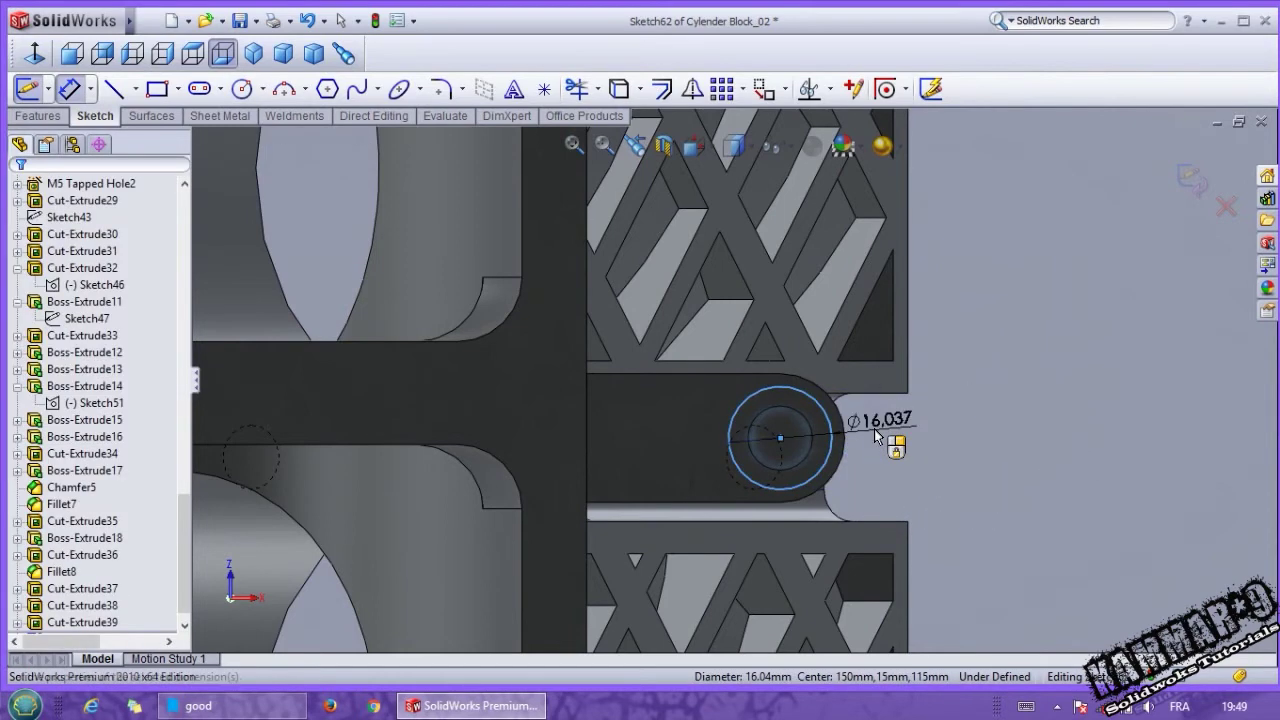
click(882, 432)
text(15)
key(Return)
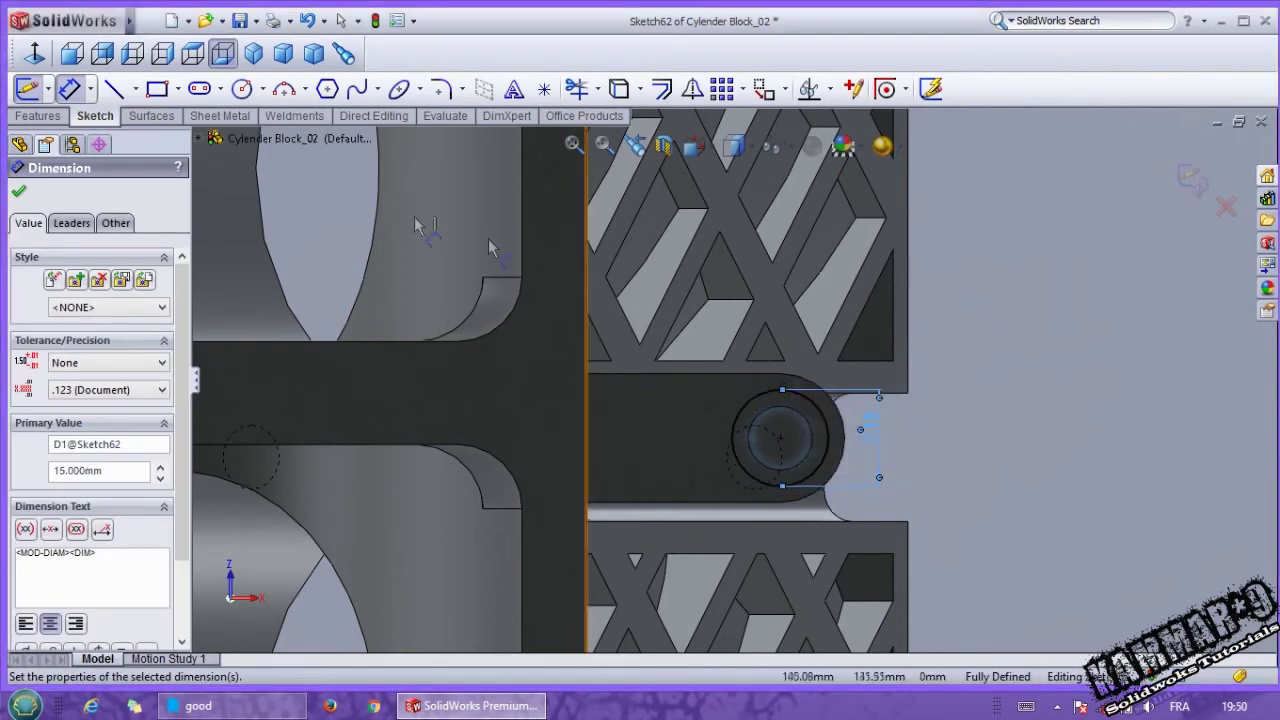
click(40, 116)
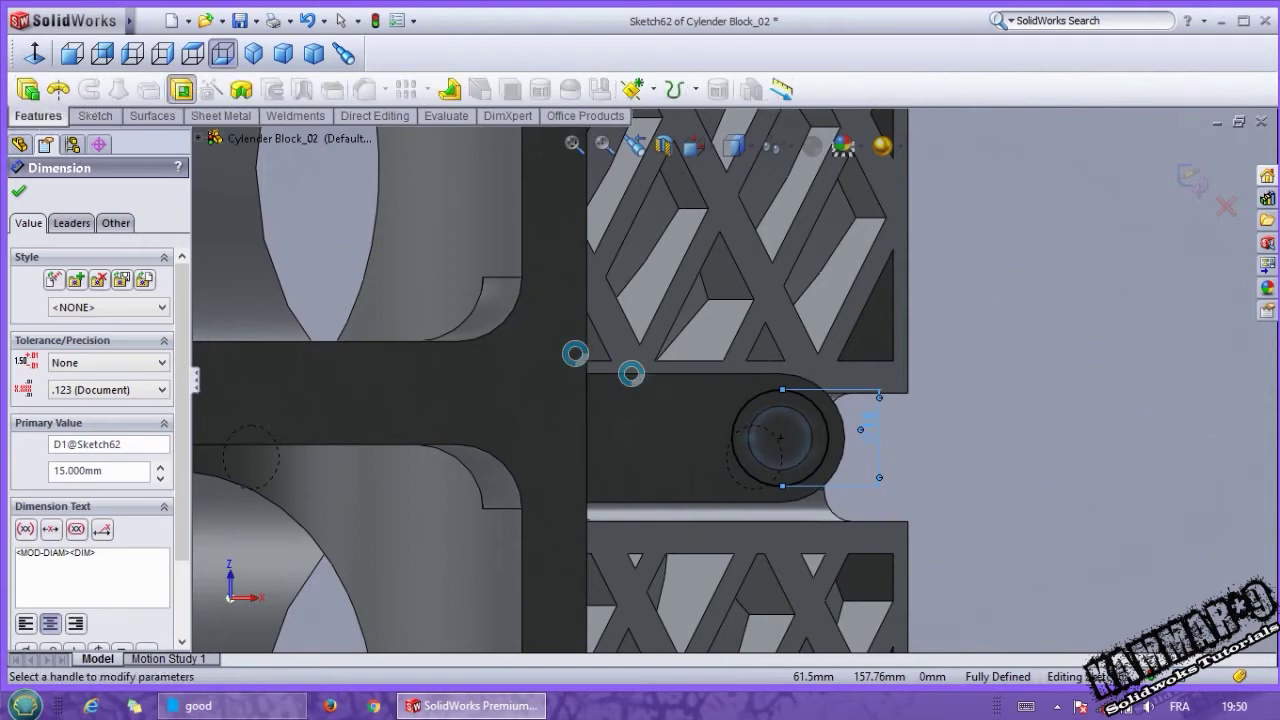
Step: Extrude-cut the 15 mm circle 15 mm deep into the foot's end
click(176, 92)
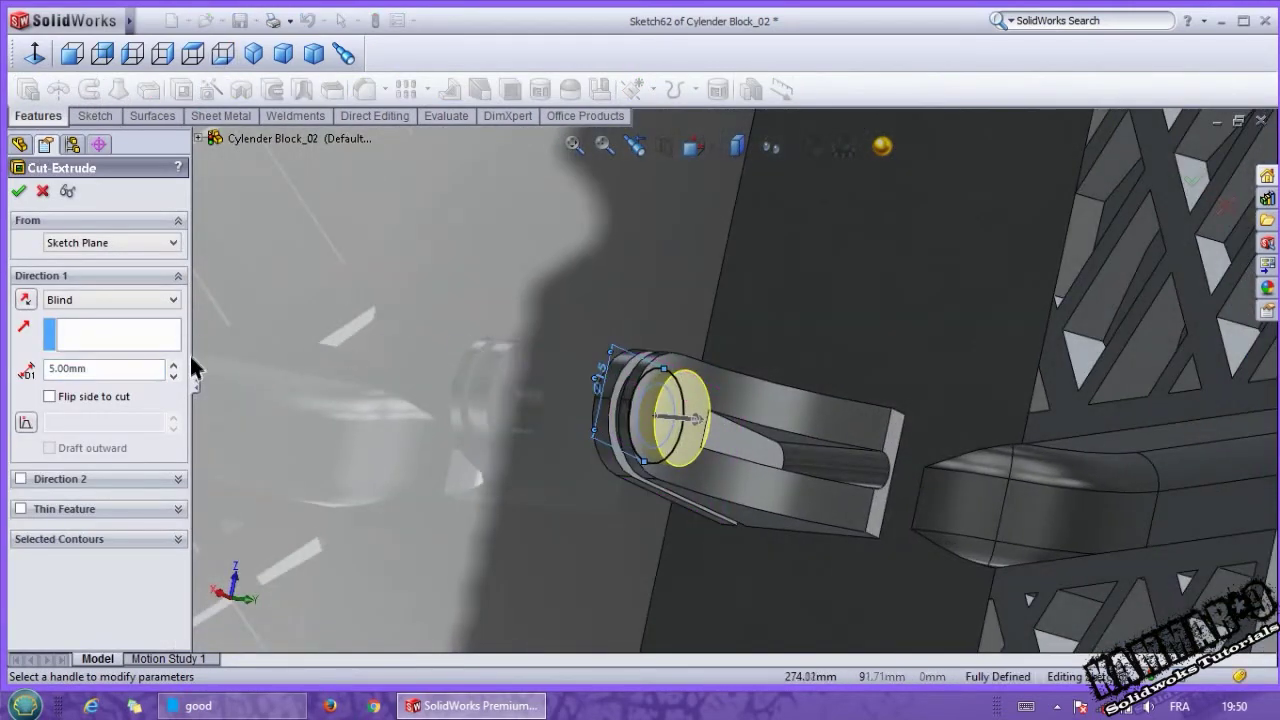
click(172, 363)
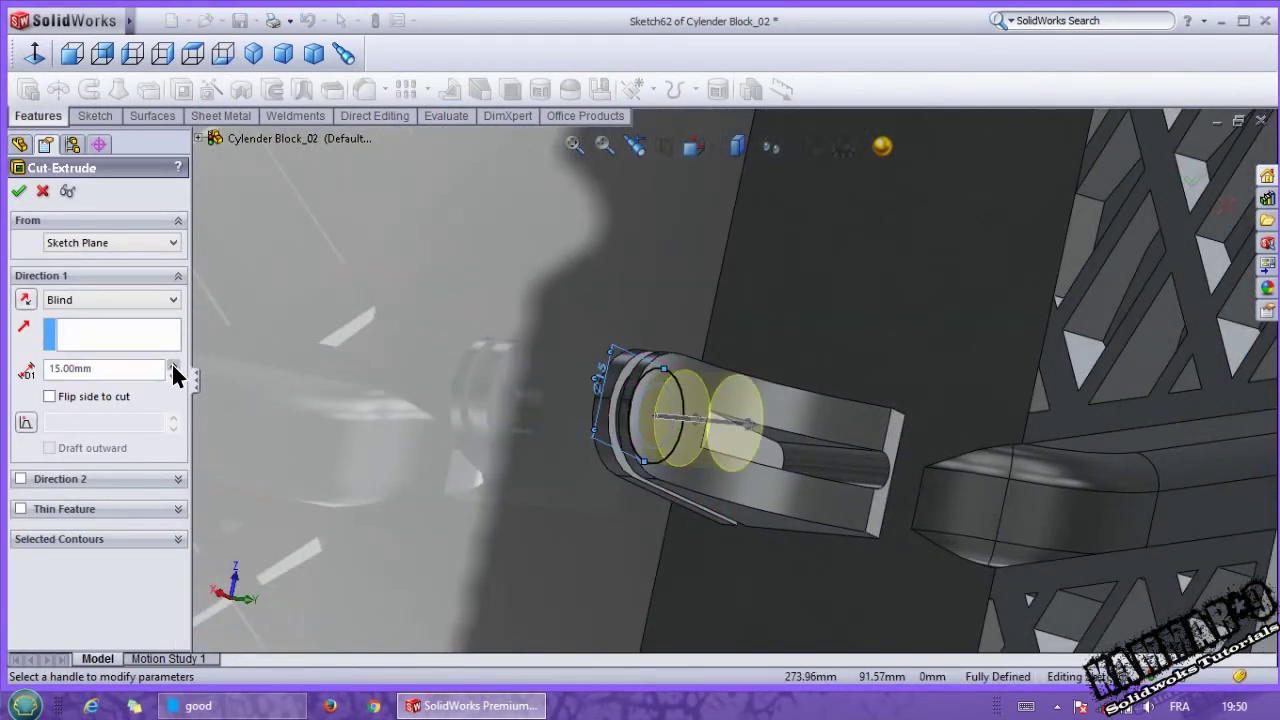
click(19, 191)
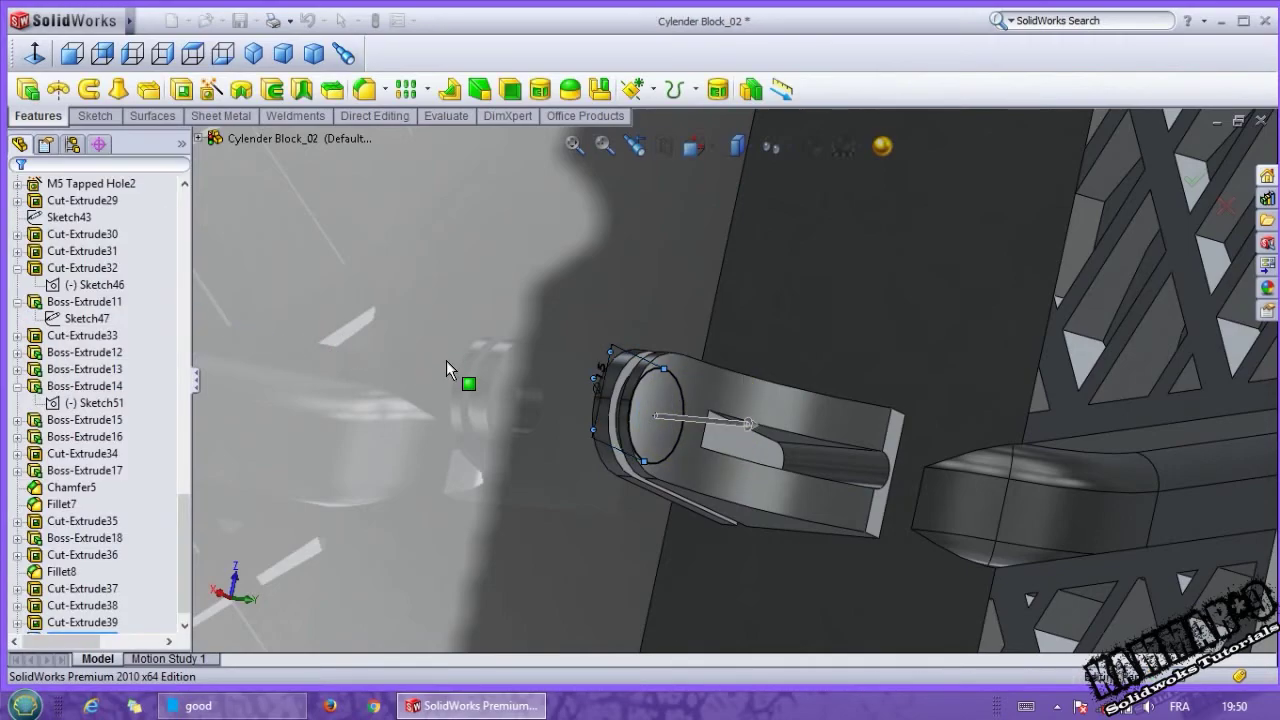
mouse_move(464, 372)
middle_down()
mouse_move(712, 240)
mouse_move(726, 500)
middle_up()
Step: Linear-pattern Boss-Extrude18 through Cut-Extrude40 along the bottom edge, 320 mm spacing, 2 instances
scroll(137, 563, down, 1)
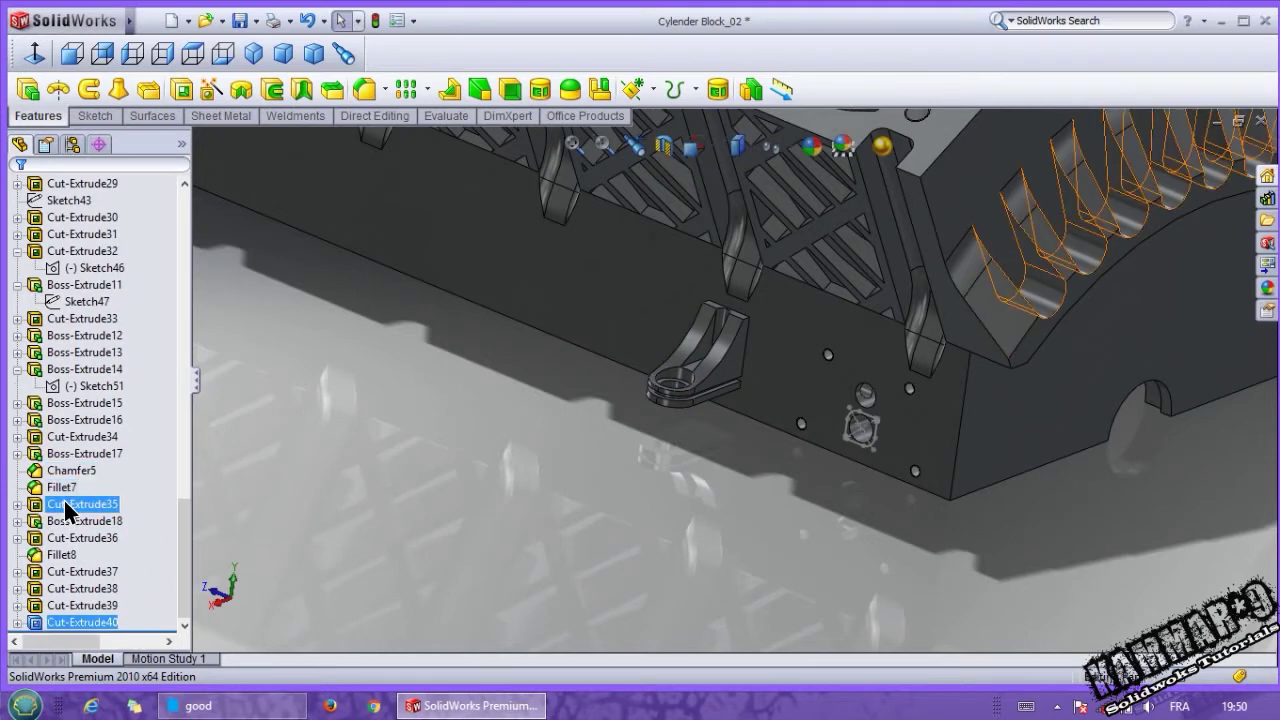
click(68, 525)
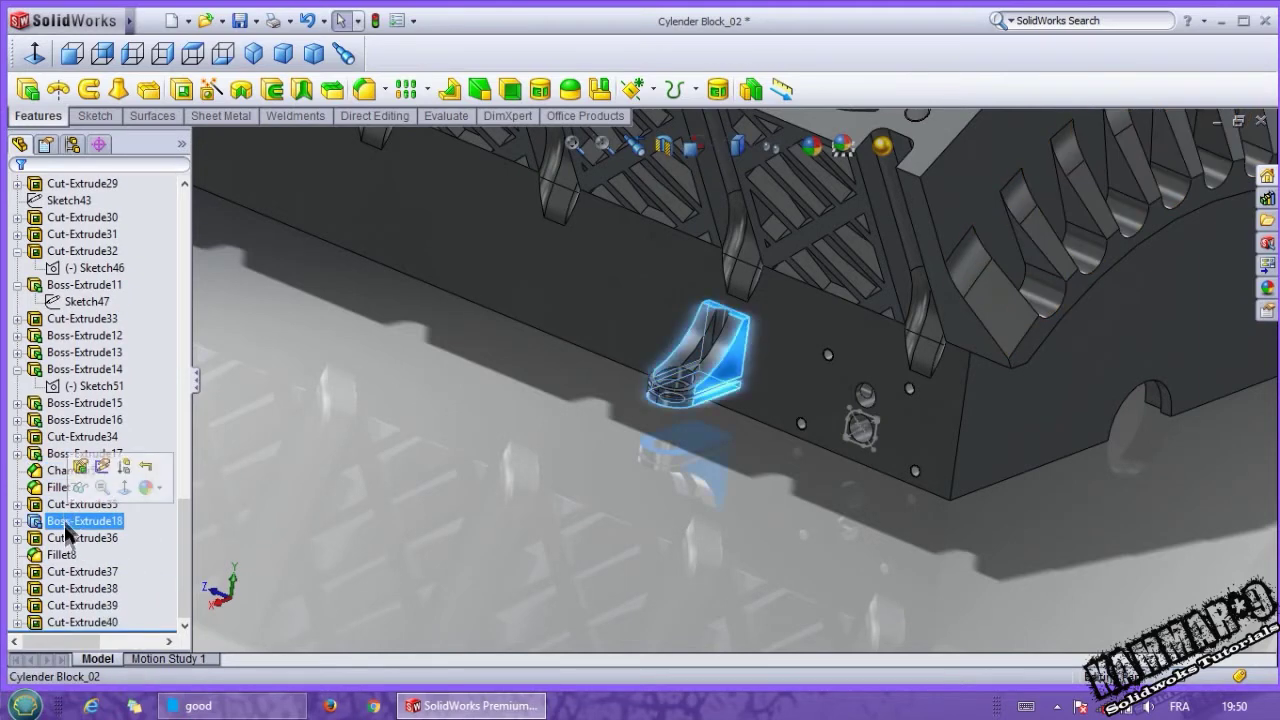
shift+click(80, 623)
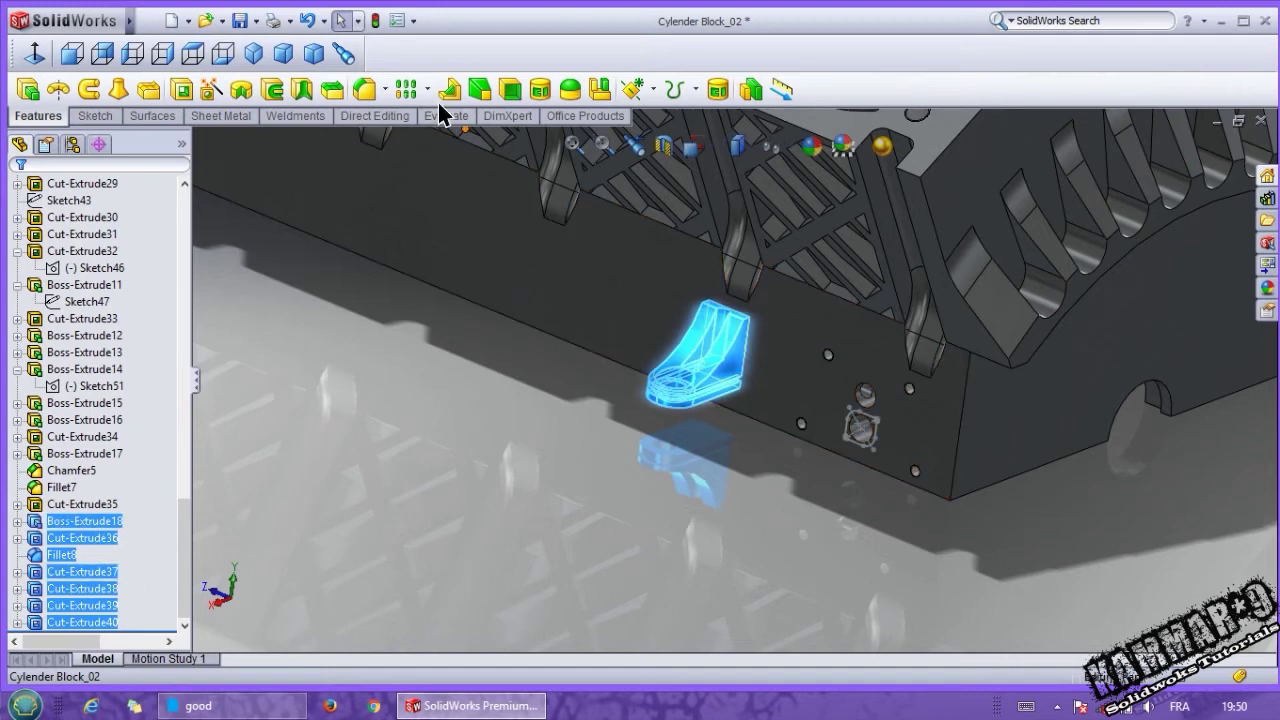
click(404, 92)
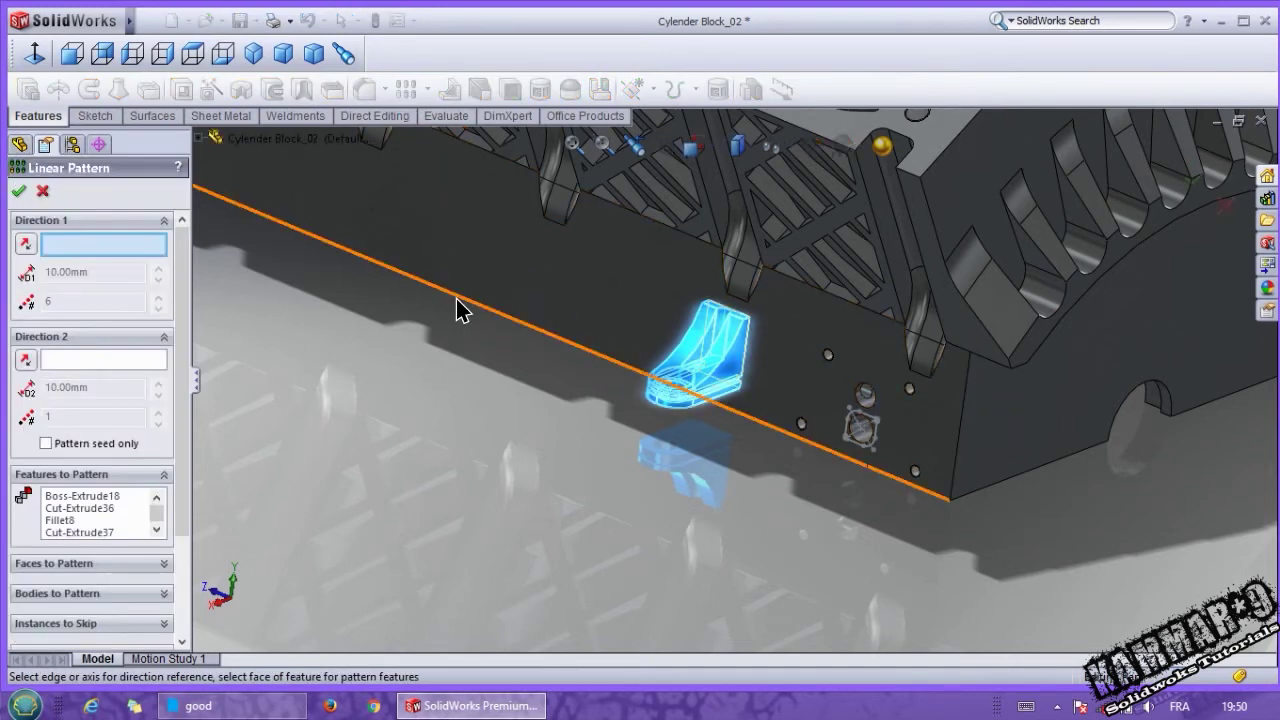
click(459, 305)
click(124, 302)
text(320)
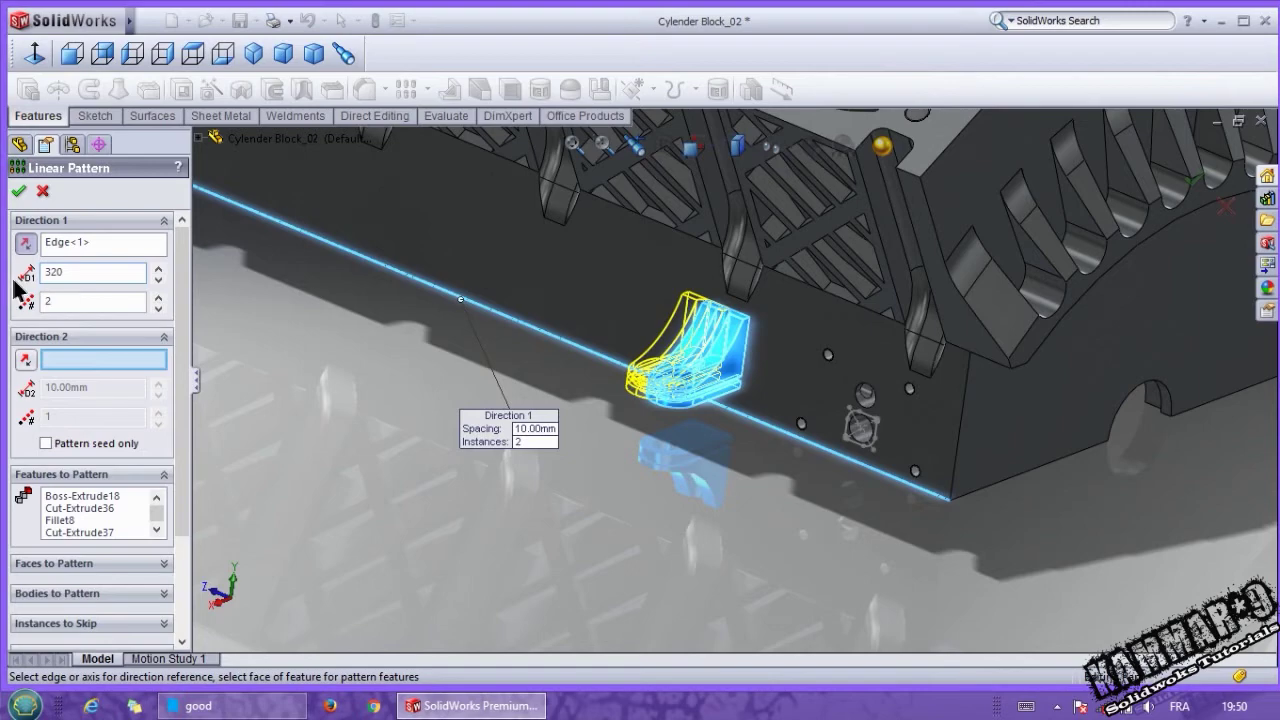
key(Return)
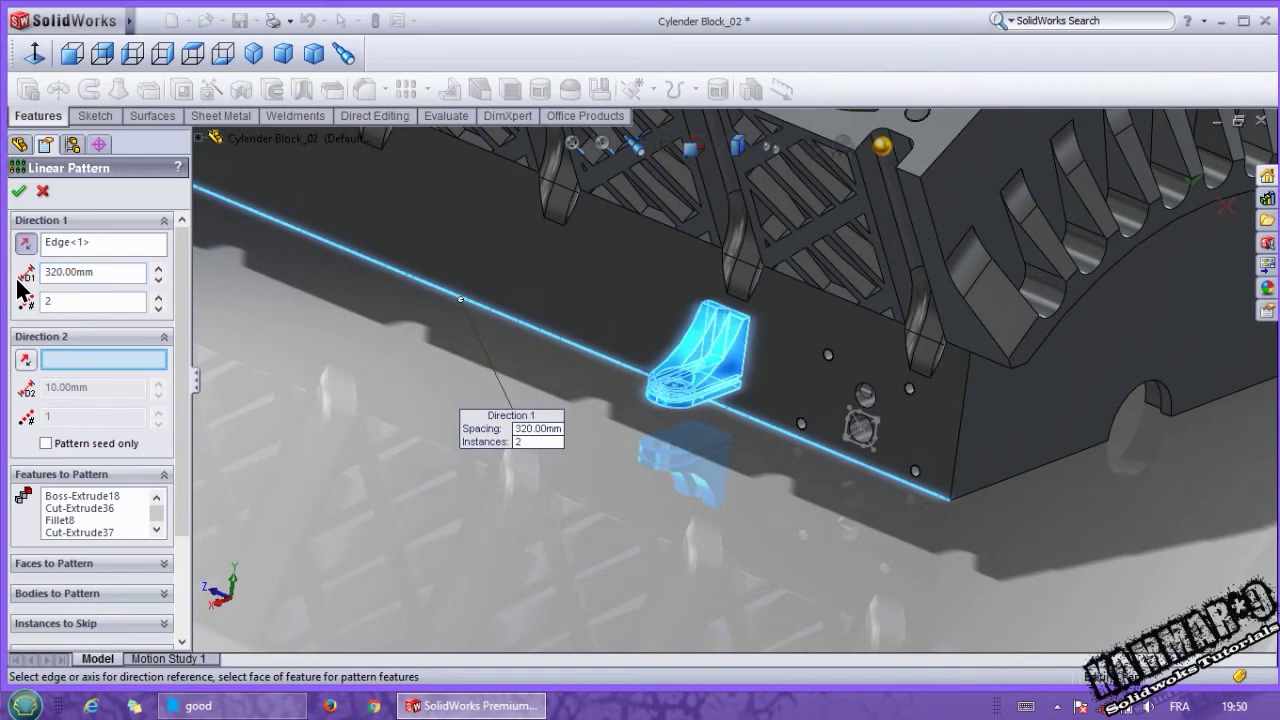
scroll(393, 372, up, 5)
scroll(393, 368, up, 3)
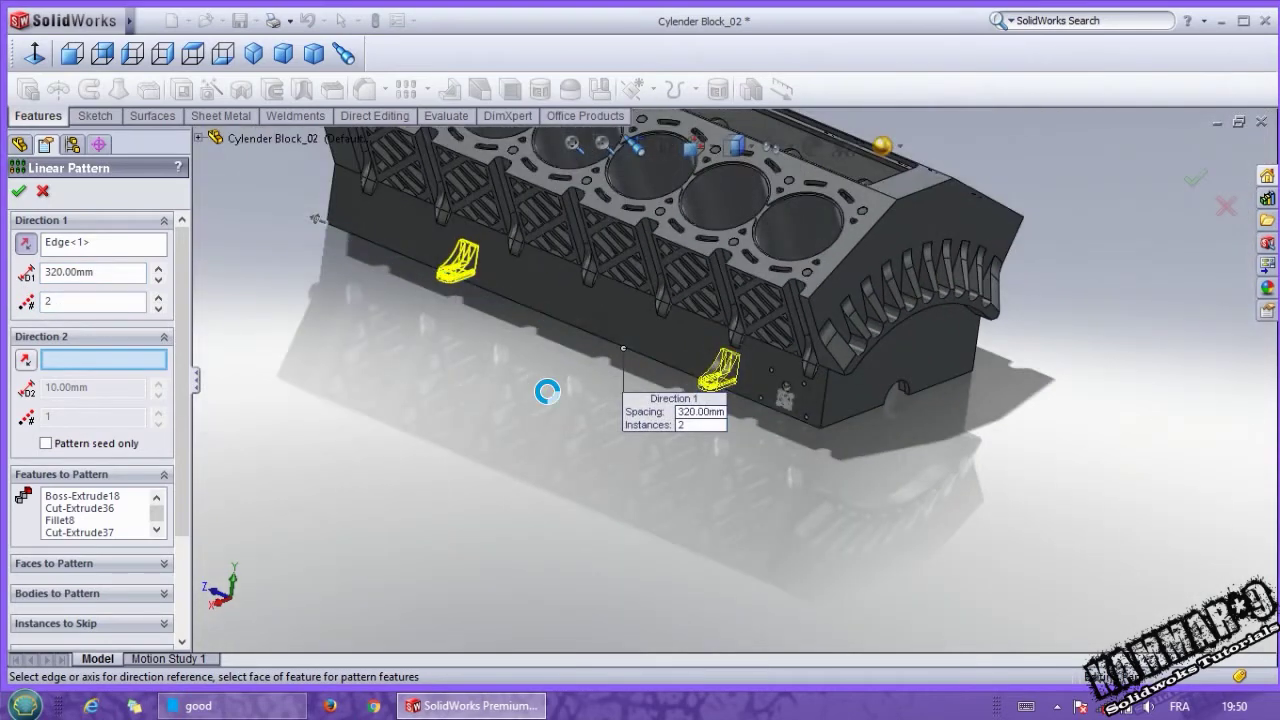
key(Return)
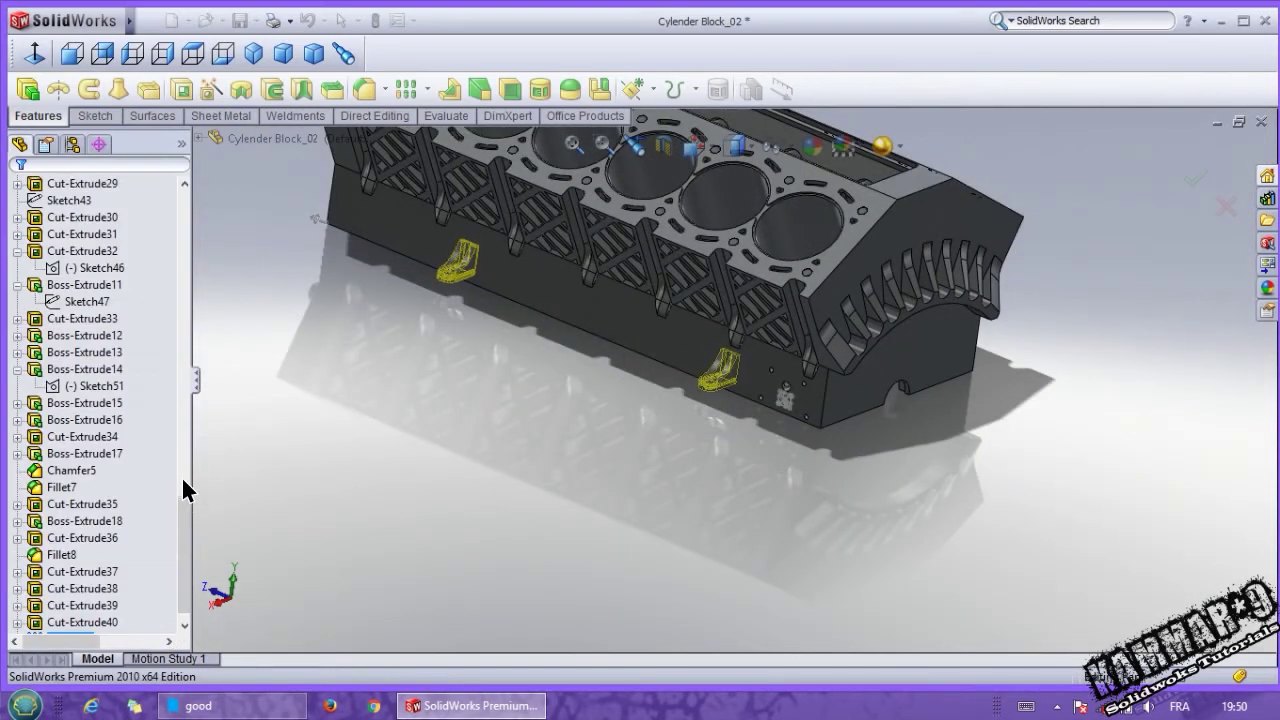
drag(180, 513, 183, 622)
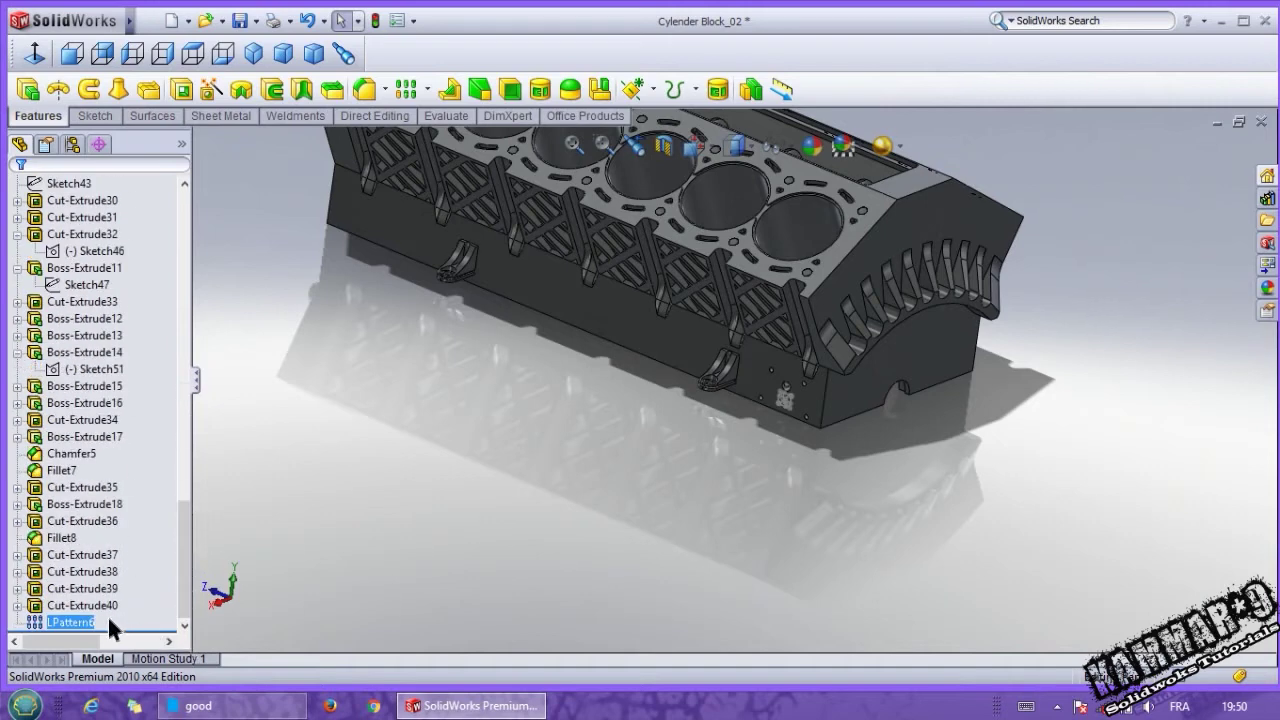
Step: Mirror features Boss-Extrude18 through LPattern6 about the Right Plane
ctrl+click(69, 556)
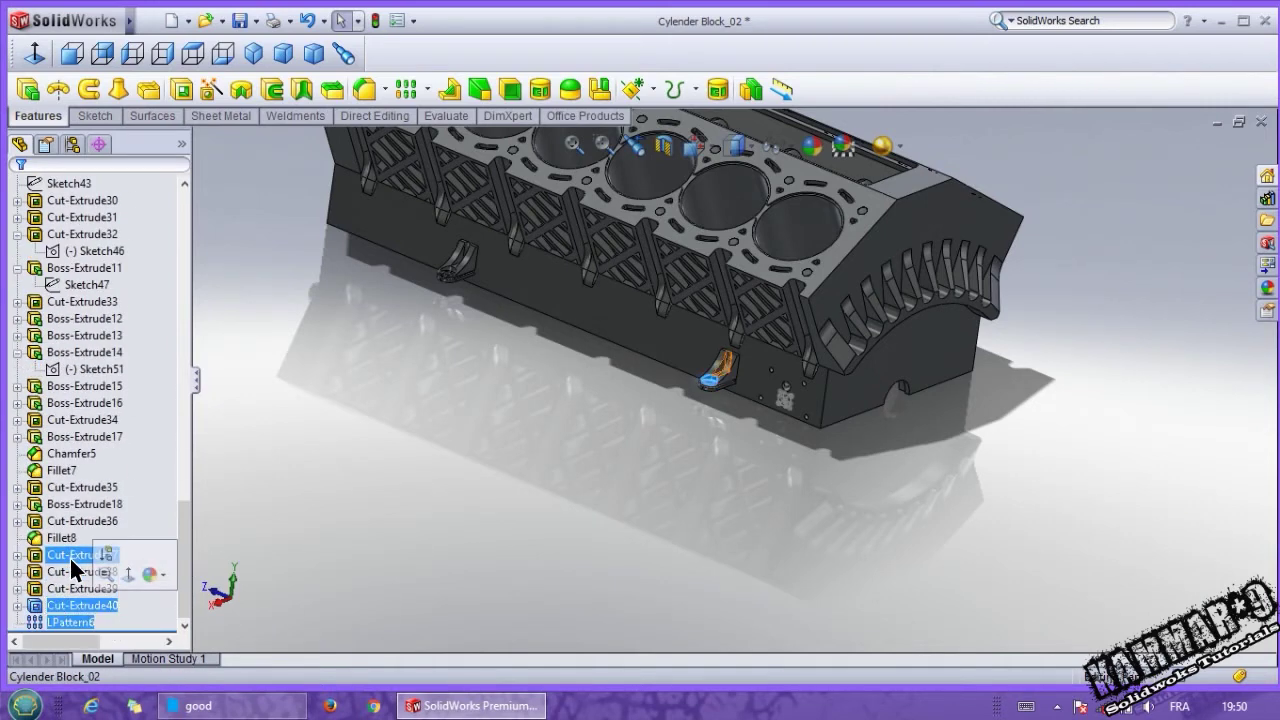
ctrl+click(66, 508)
shift+click(64, 502)
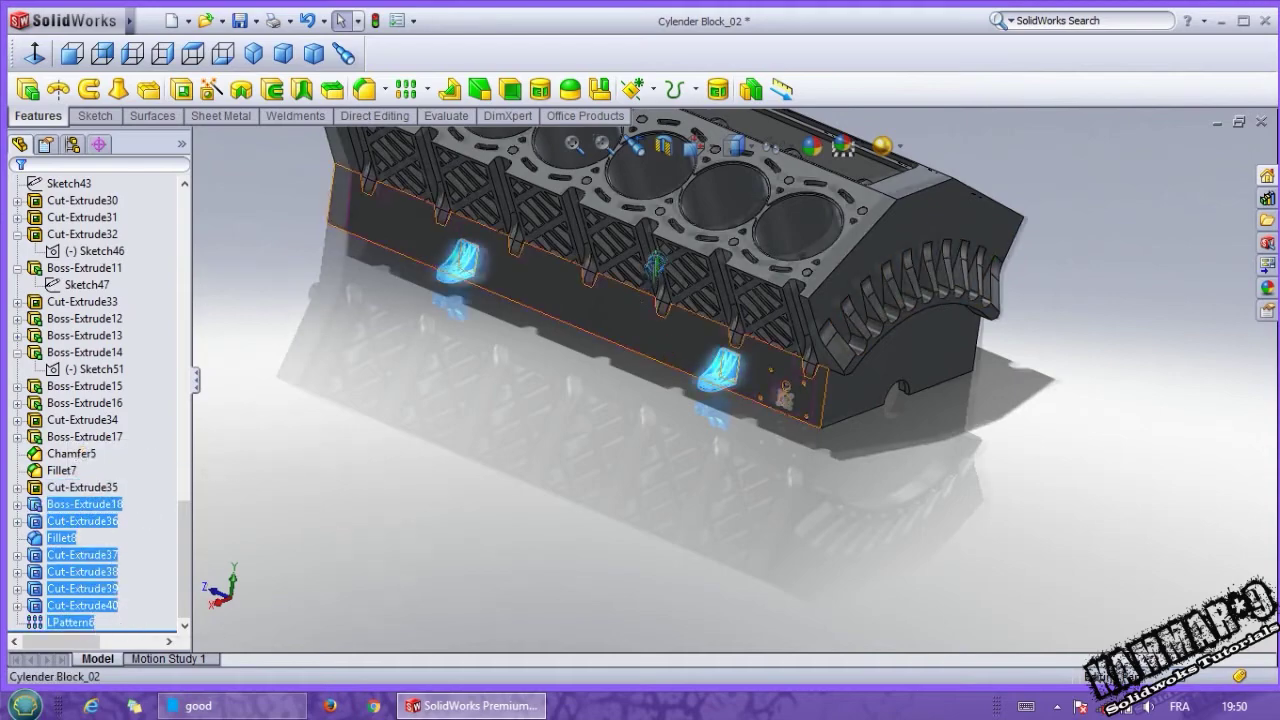
click(598, 92)
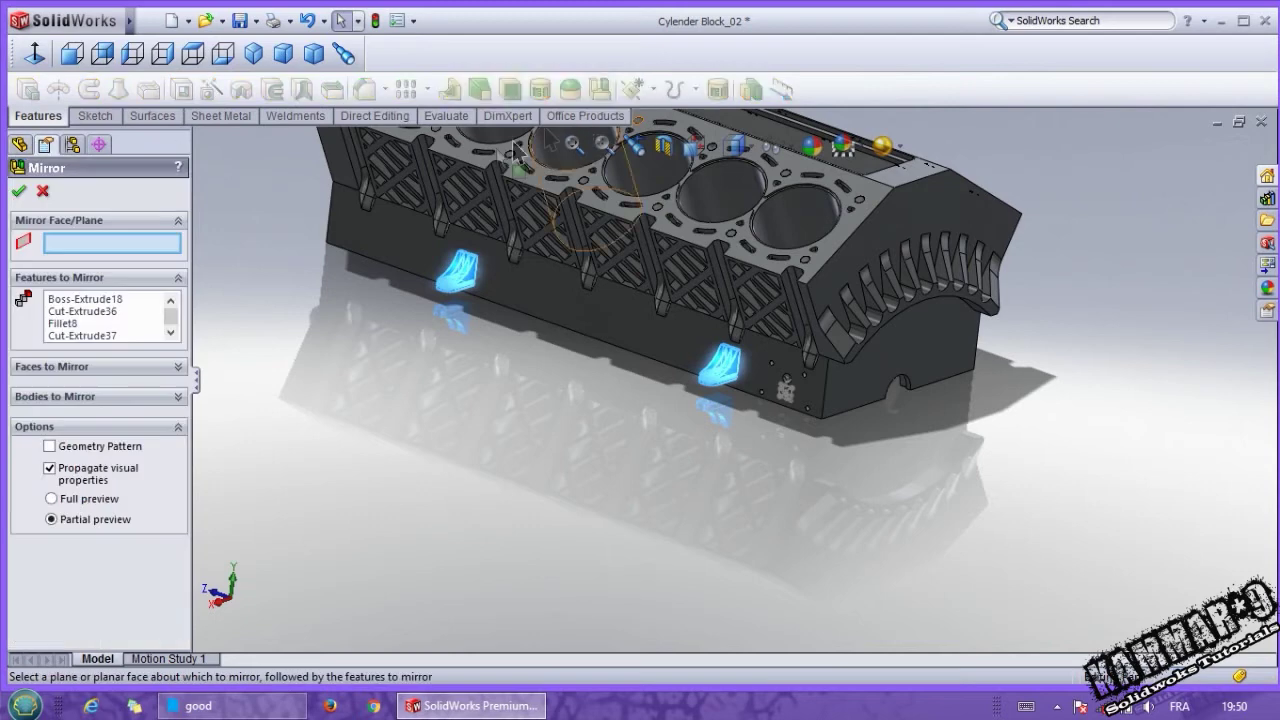
click(202, 138)
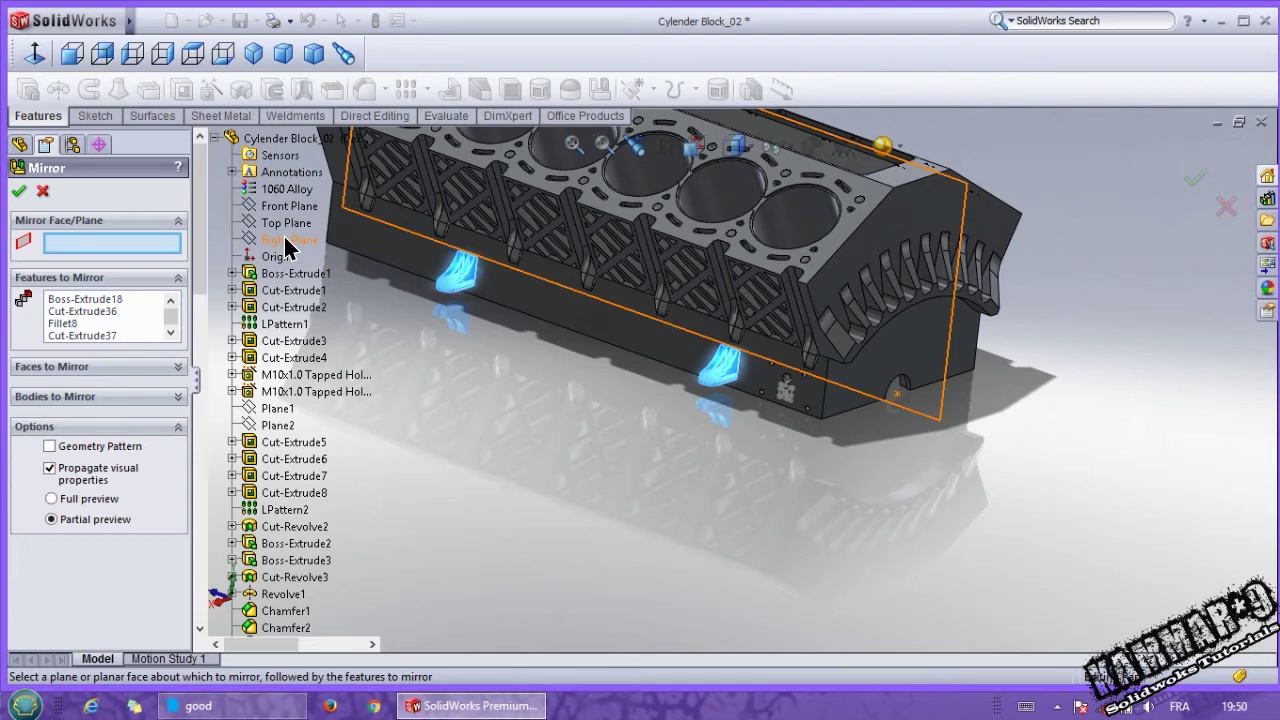
click(287, 245)
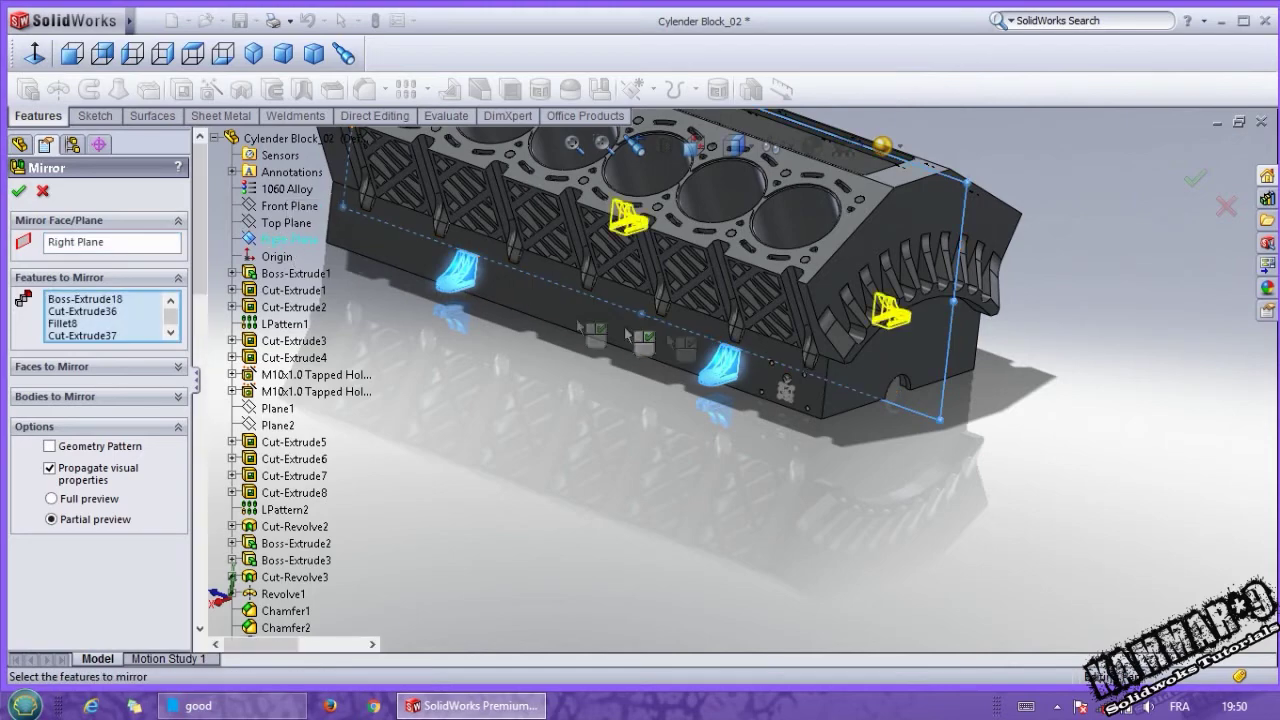
middle_drag(300, 250, 652, 345)
key(ctrl+7)
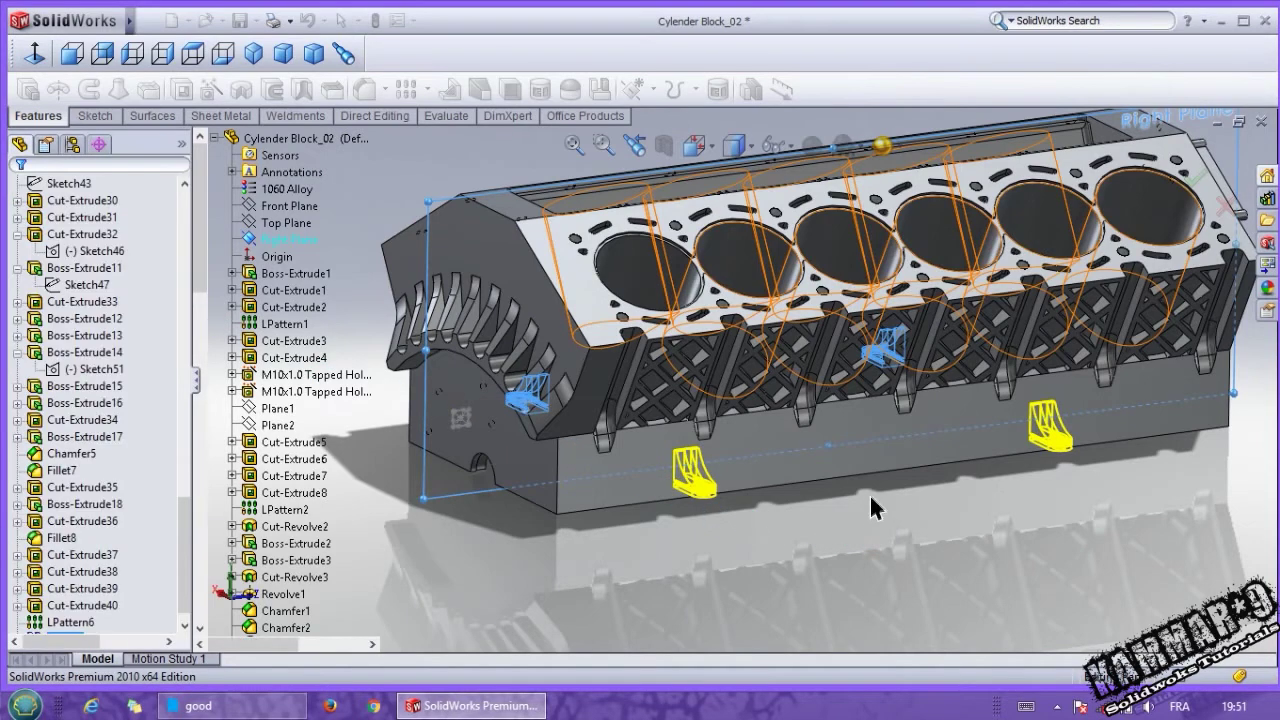
Step: Orbit and zoom around the block, from top, end-on and lower front views
mouse_move(786, 494)
middle_down()
mouse_move(788, 530)
mouse_move(557, 407)
mouse_move(716, 357)
middle_up()
scroll(788, 530, down, 5)
scroll(557, 407, down, 5)
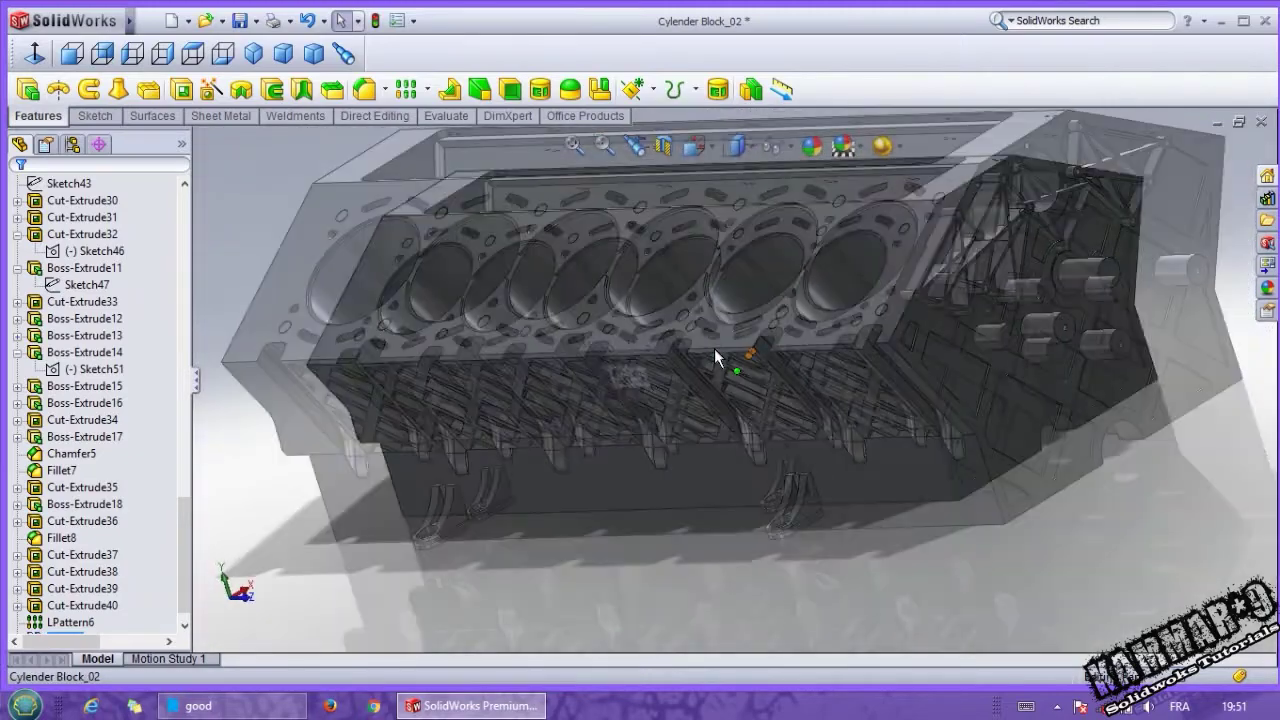
scroll(716, 357, up, 3)
scroll(908, 337, down, 4)
mouse_move(857, 400)
middle_down()
mouse_move(851, 206)
mouse_move(870, 428)
mouse_move(858, 526)
mouse_move(749, 471)
middle_up()
scroll(652, 445, down, 5)
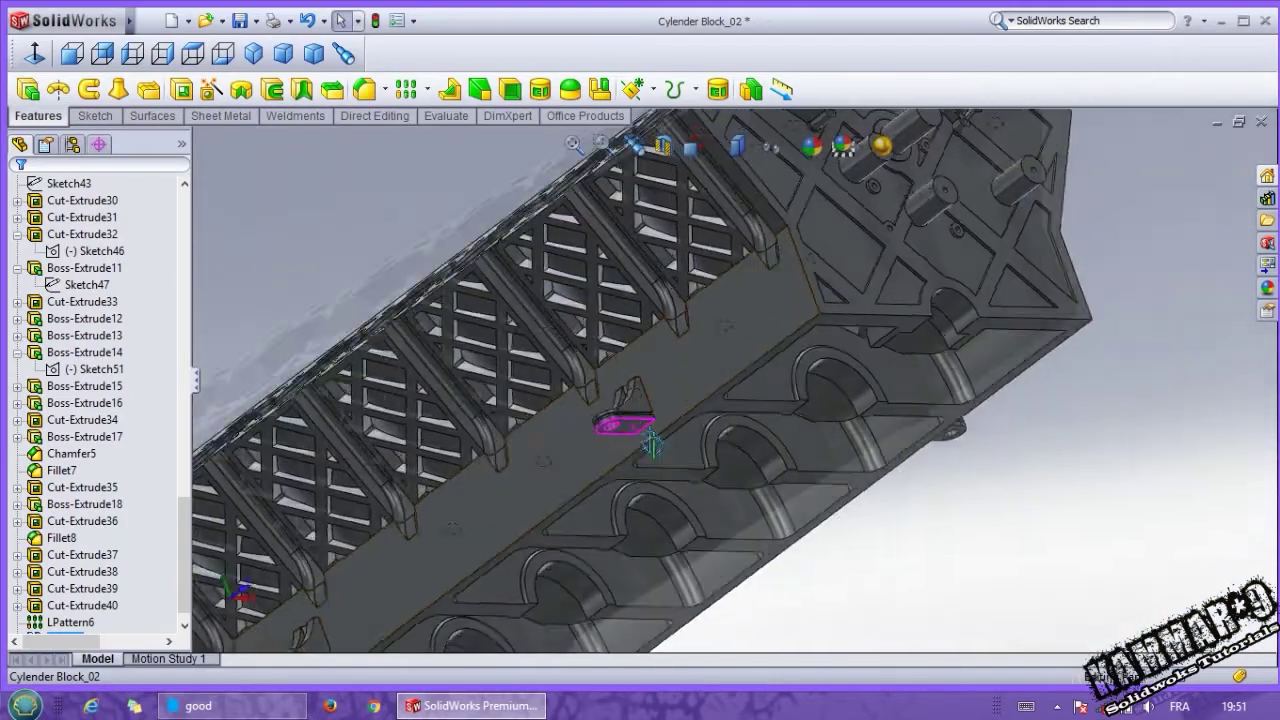
middle_drag(652, 445, 760, 443)
scroll(771, 429, up, 1)
scroll(771, 429, up, 3)
scroll(446, 412, down, 4)
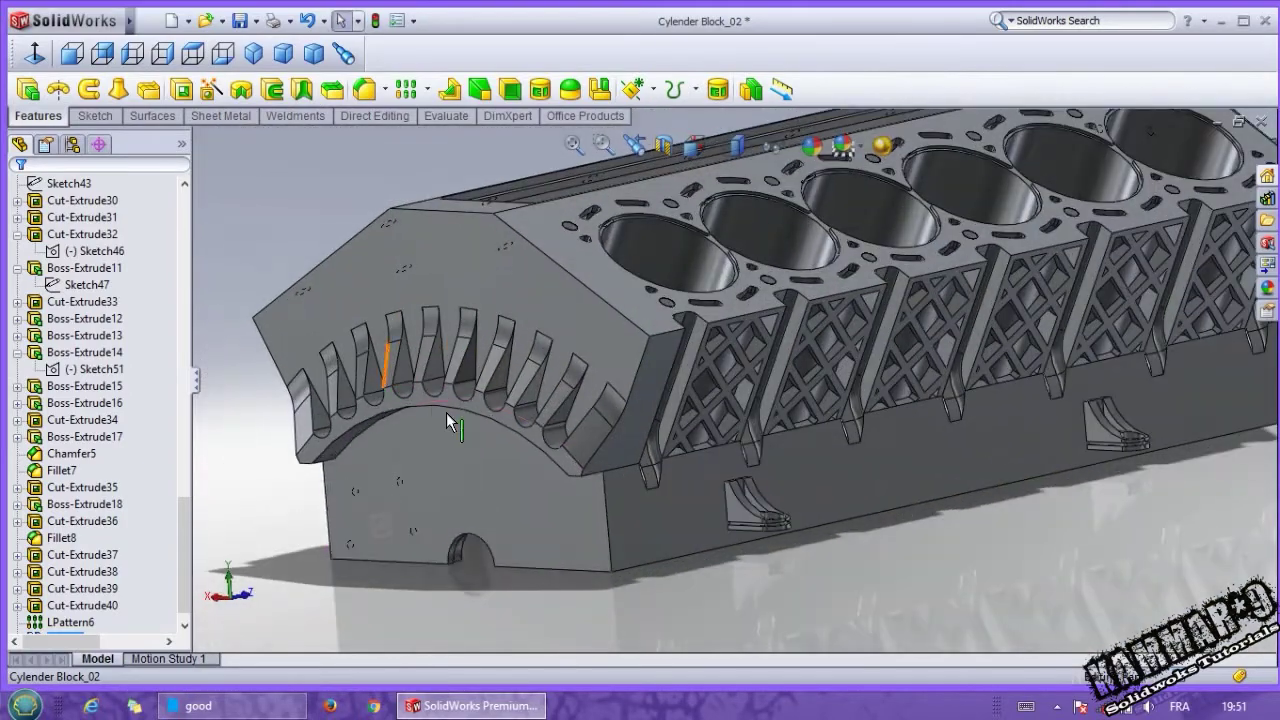
middle_drag(446, 412, 452, 366)
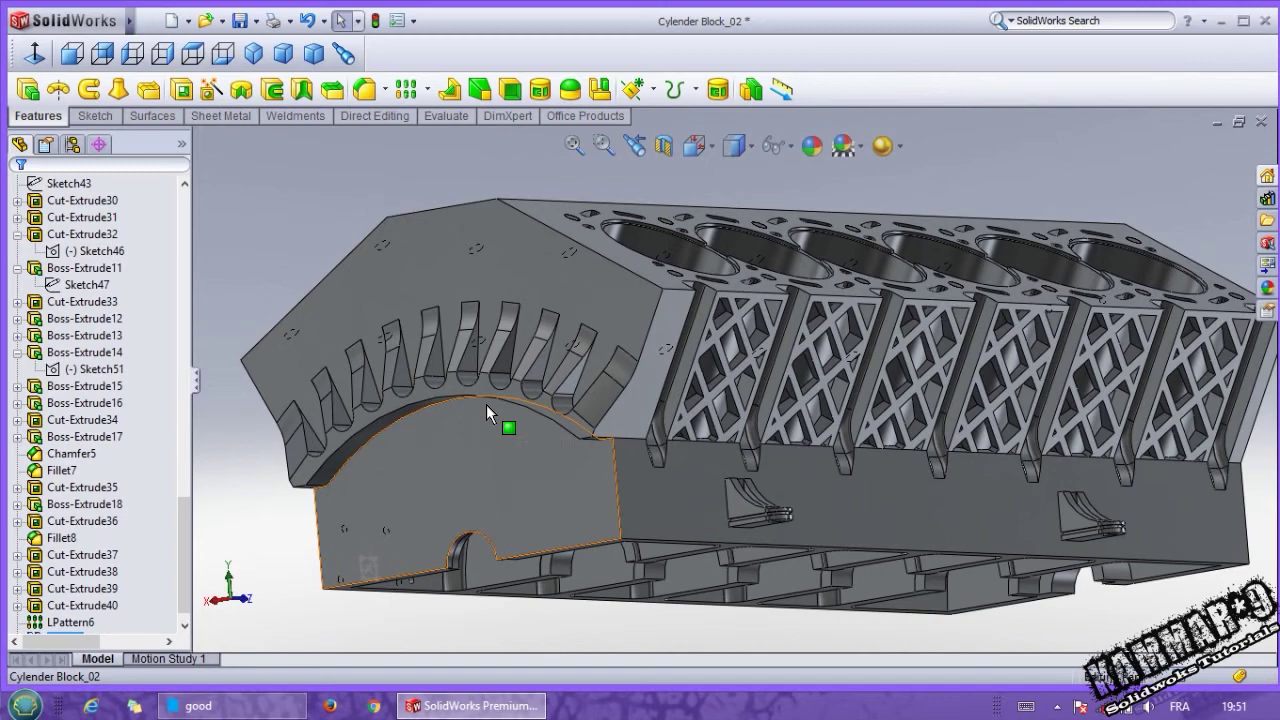
middle_drag(486, 404, 480, 480)
Step: Highlight Cut-Extrude33 and Cut-Extrude29's bolt holes, then clear the selection
click(118, 302)
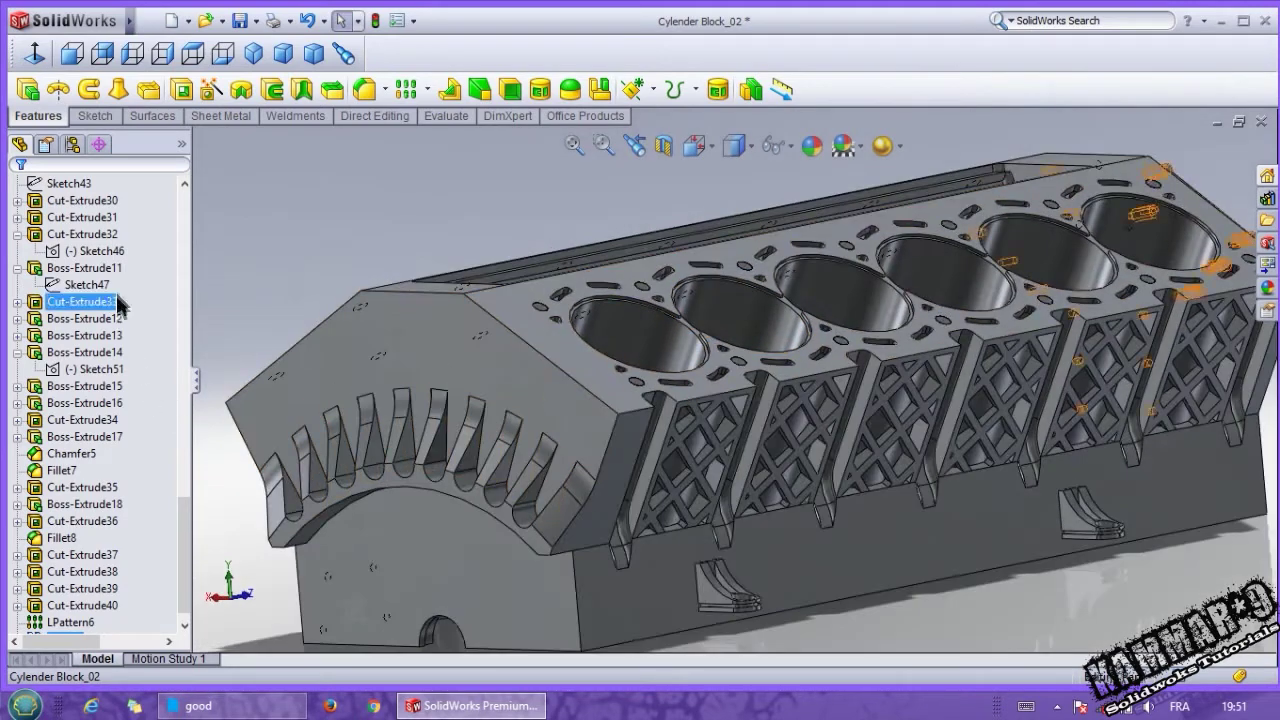
scroll(97, 545, up, 5)
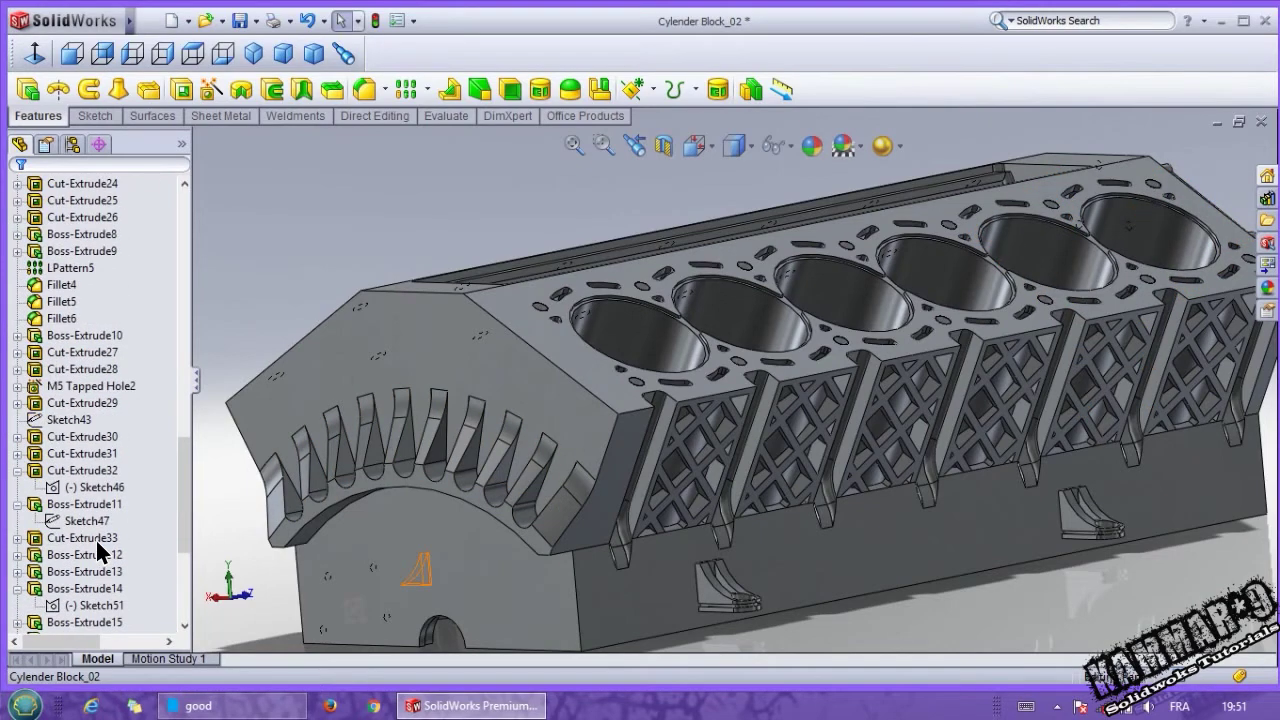
click(84, 405)
key(Escape)
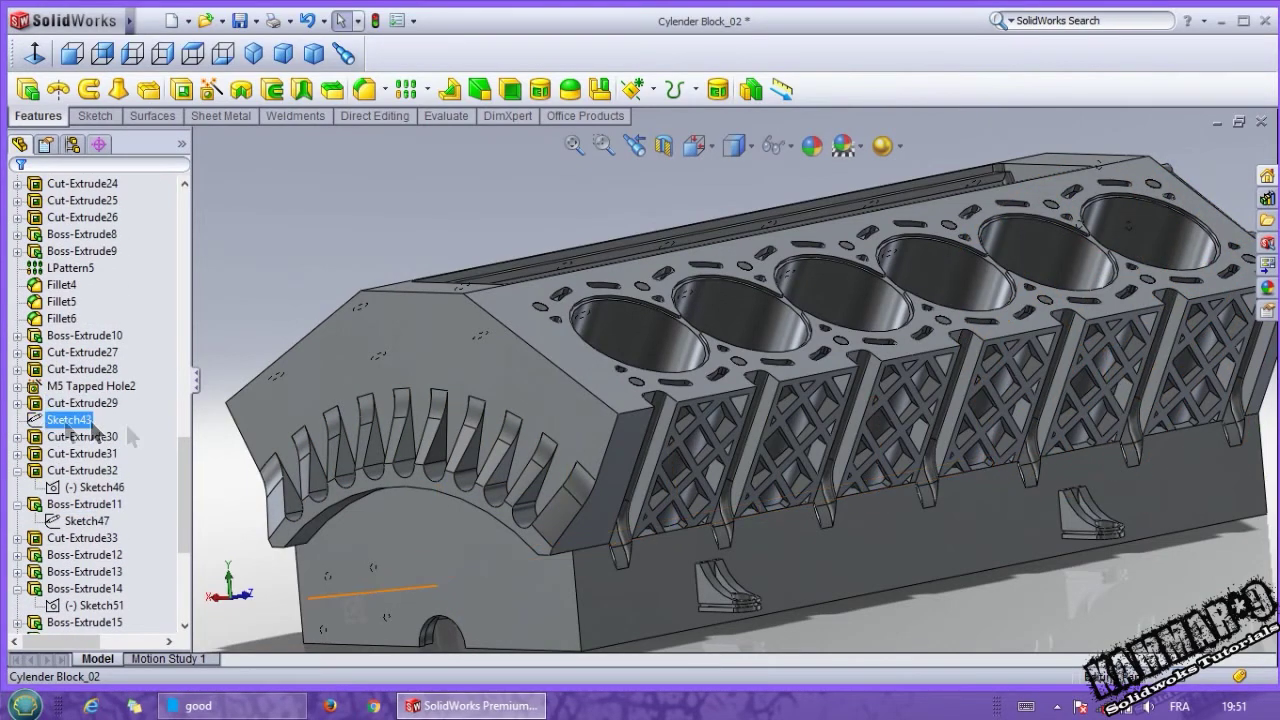
Step: Fit the block, show the bore dimensions, and orbit from underside to side view
key(f)
double_click(664, 358)
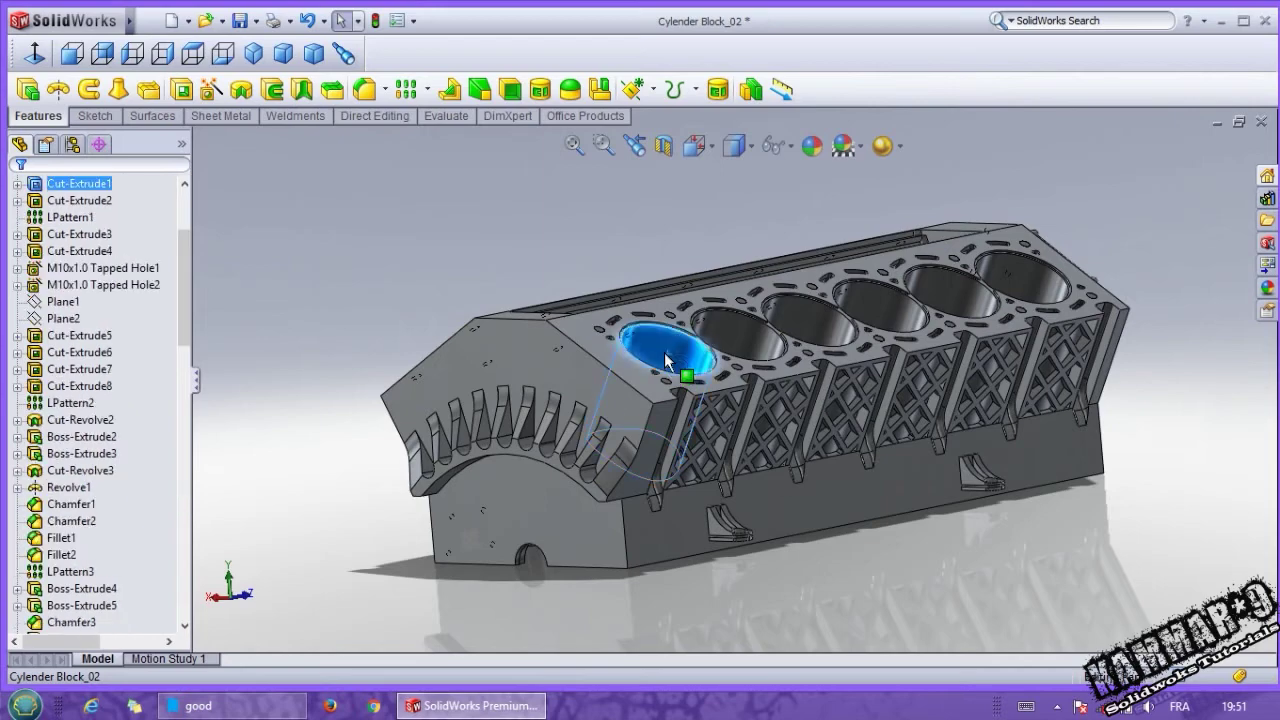
mouse_move(570, 348)
middle_down()
mouse_move(720, 555)
mouse_move(432, 428)
middle_up()
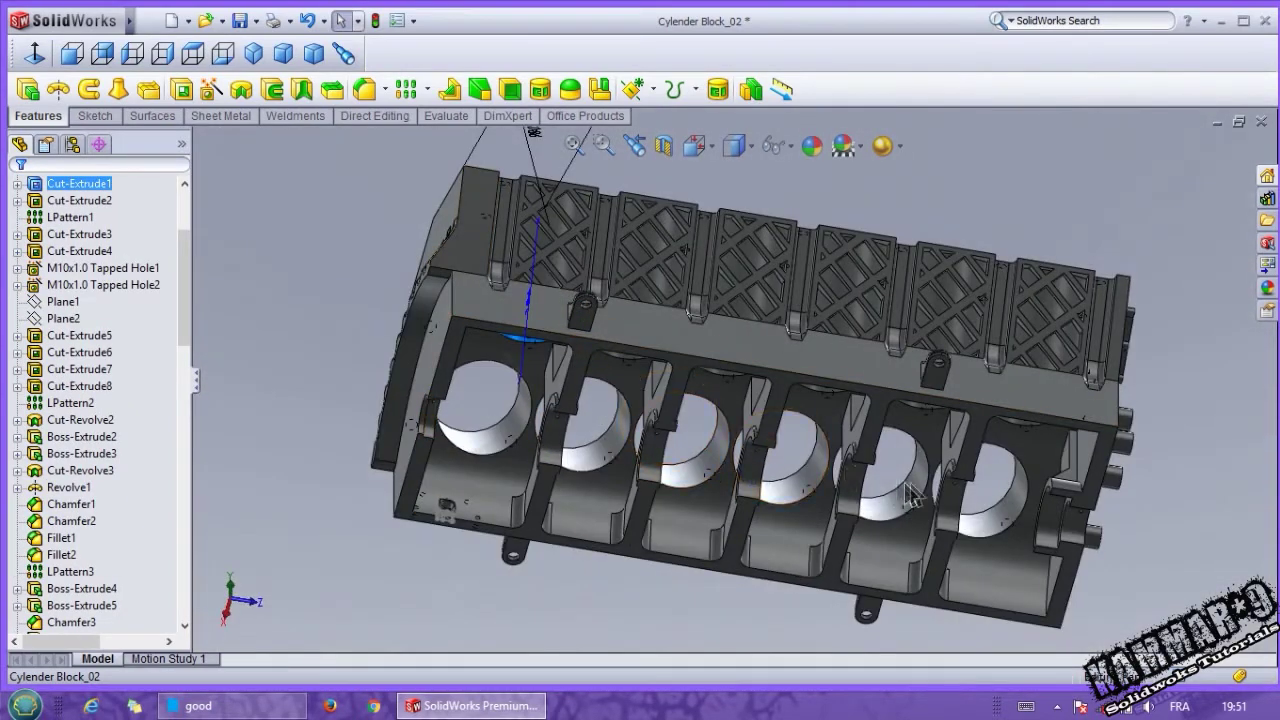
click(1068, 530)
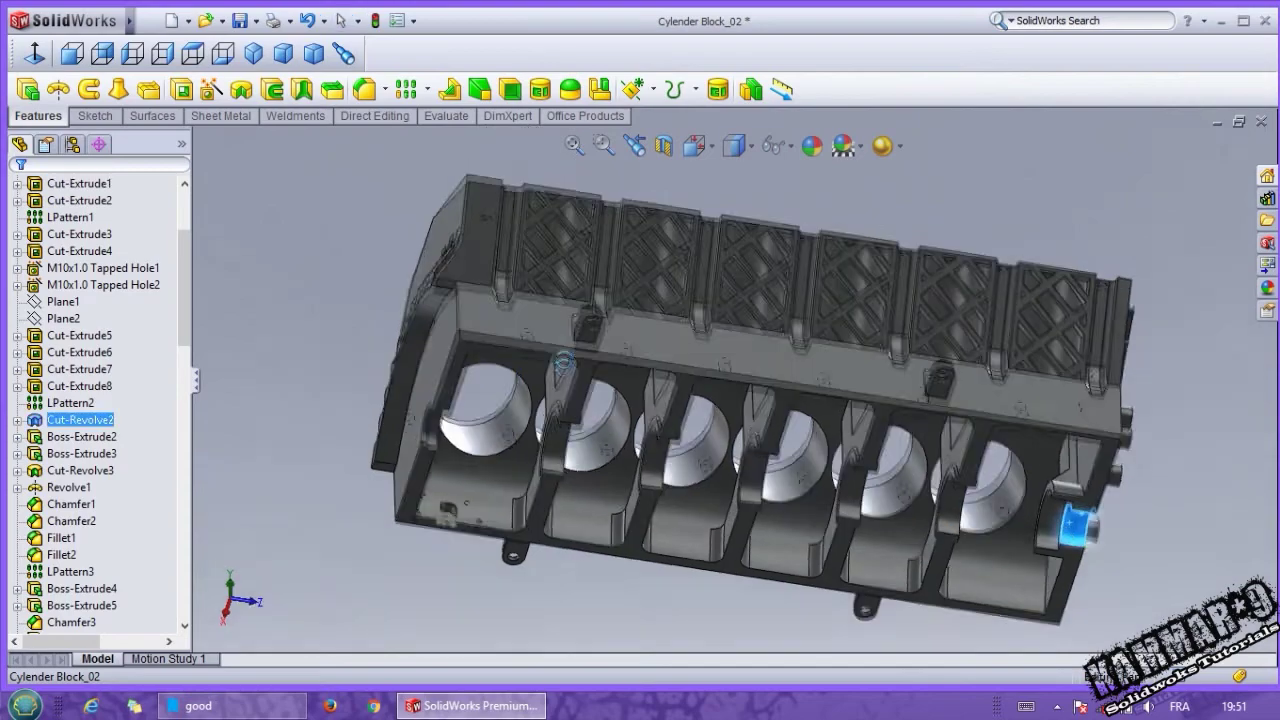
middle_drag(1068, 530, 750, 362)
scroll(750, 362, down, 2)
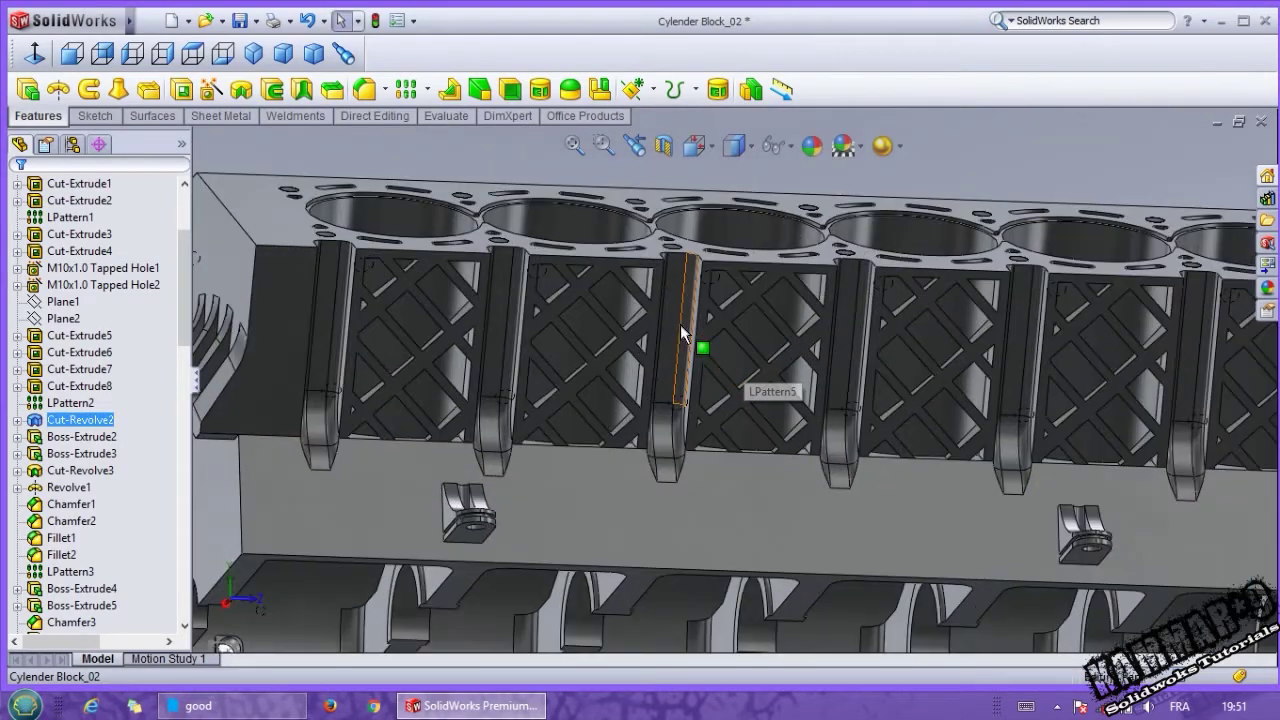
scroll(755, 364, down, 2)
scroll(760, 366, down, 1)
scroll(762, 366, up, 2)
scroll(1004, 382, up, 2)
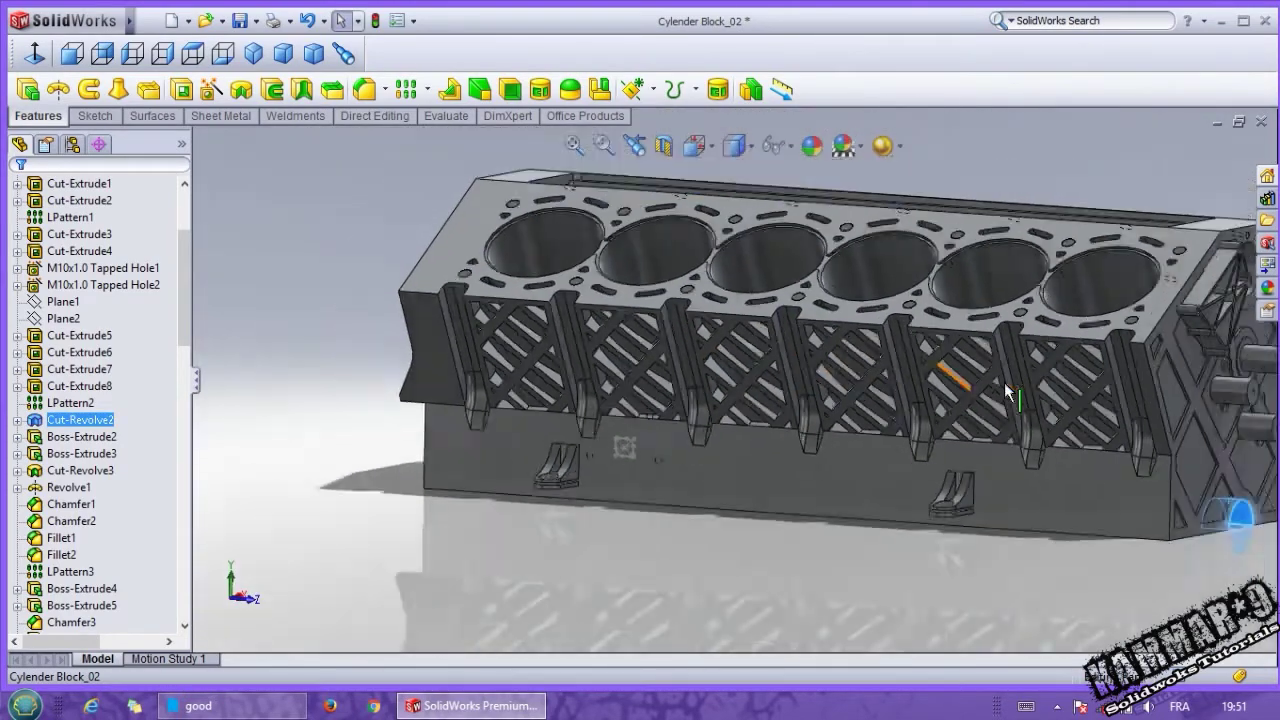
scroll(1004, 382, up, 1)
Step: Orbit and zoom in on the X-braced brackets and bosses on the end face
middle_drag(1004, 382, 1072, 406)
scroll(1072, 406, down, 3)
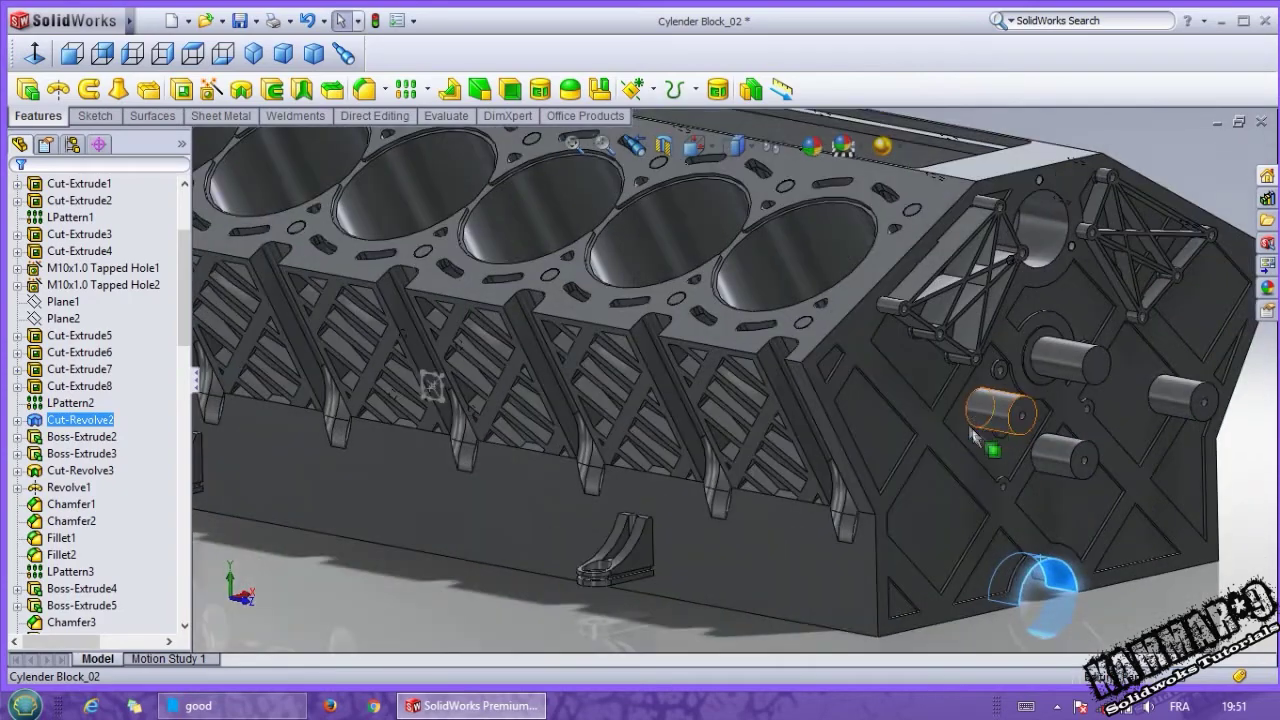
middle_drag(1122, 444, 1062, 472)
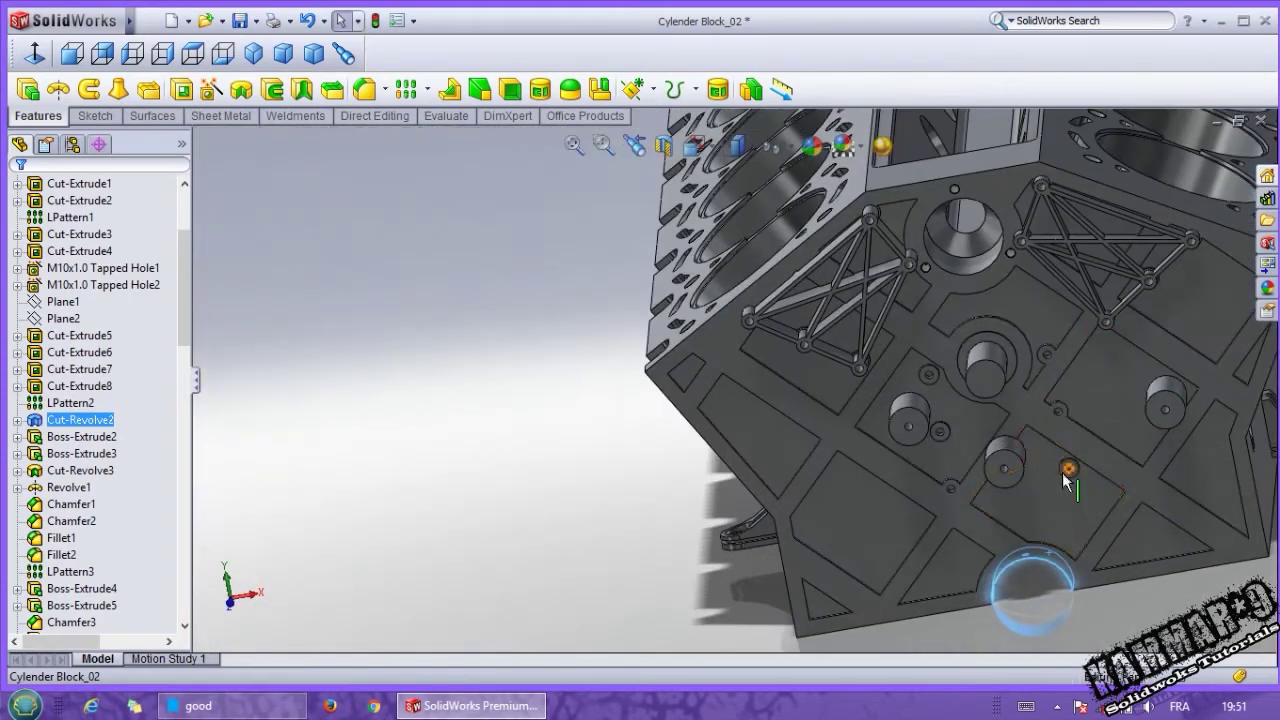
scroll(1062, 472, down, 3)
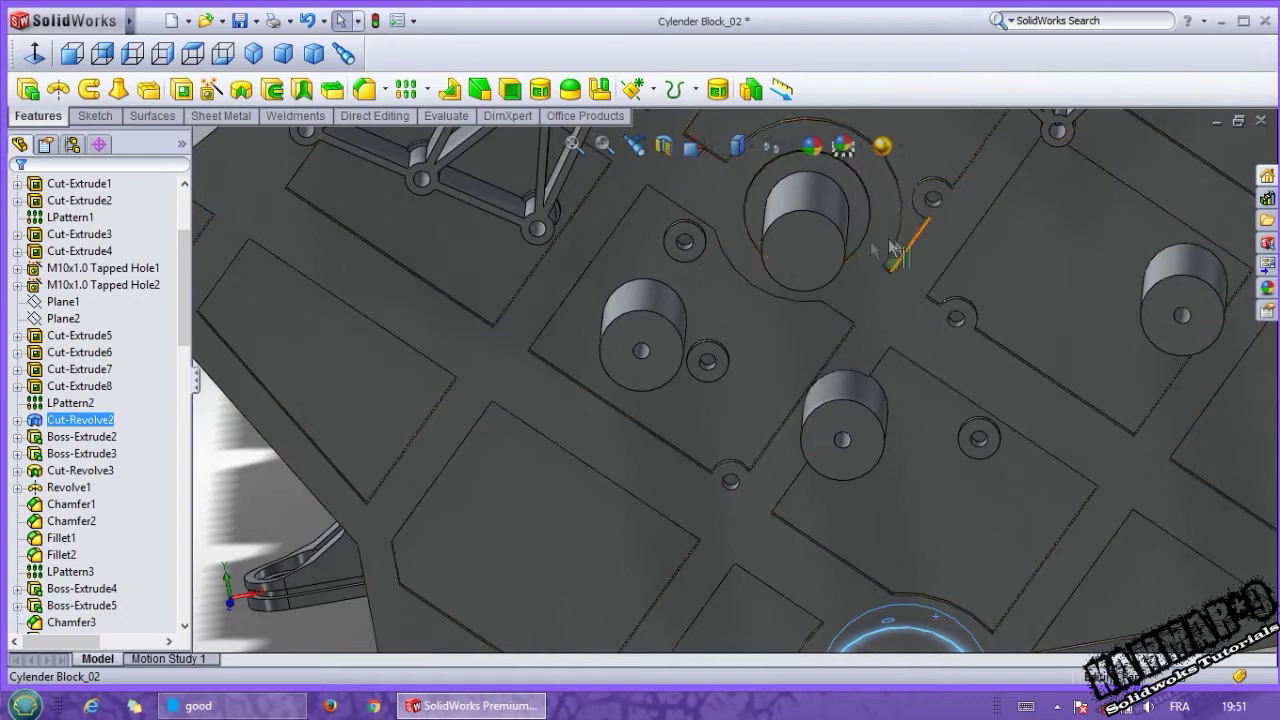
scroll(792, 340, up, 3)
middle_drag(792, 330, 800, 300)
scroll(874, 222, down, 3)
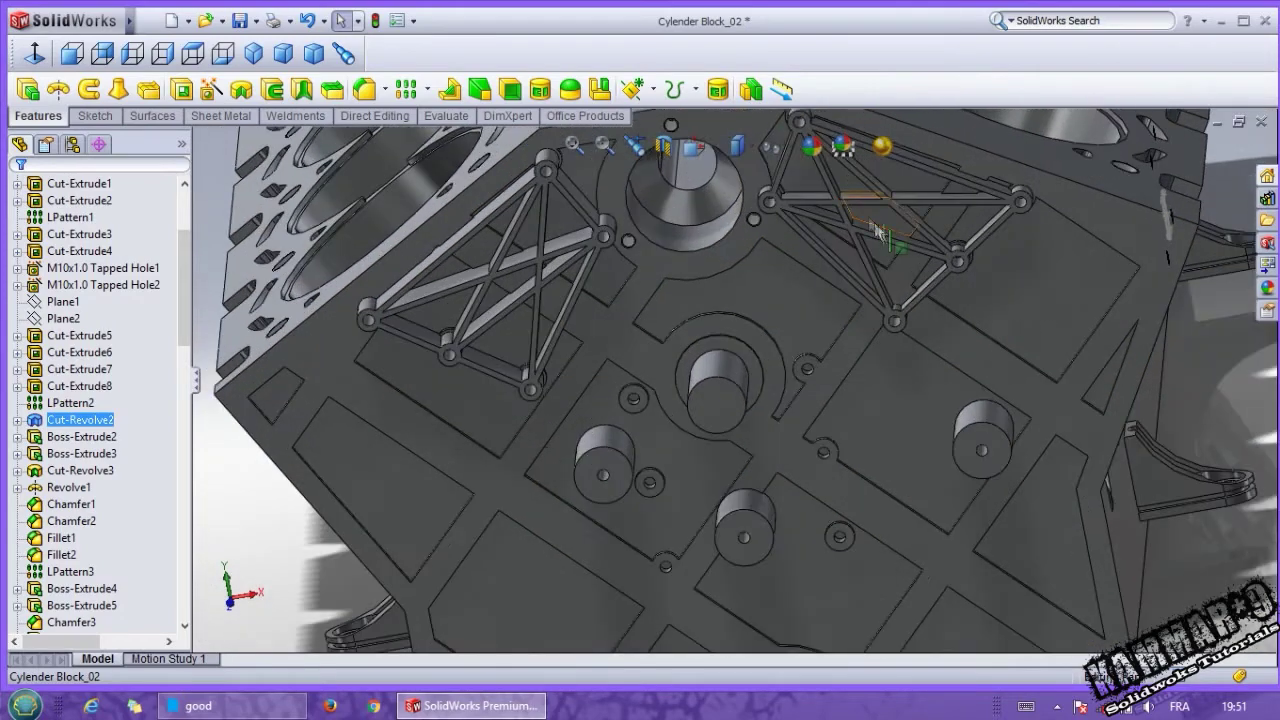
middle_drag(874, 222, 868, 242)
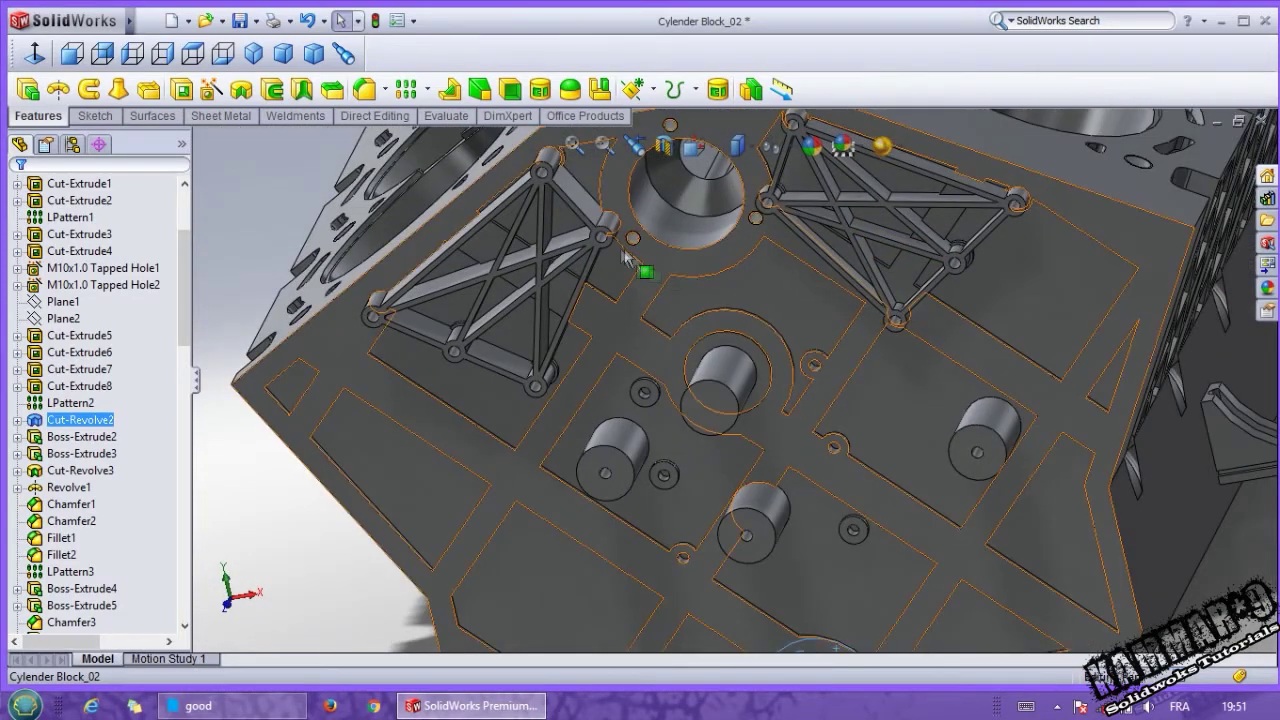
scroll(482, 242, down, 3)
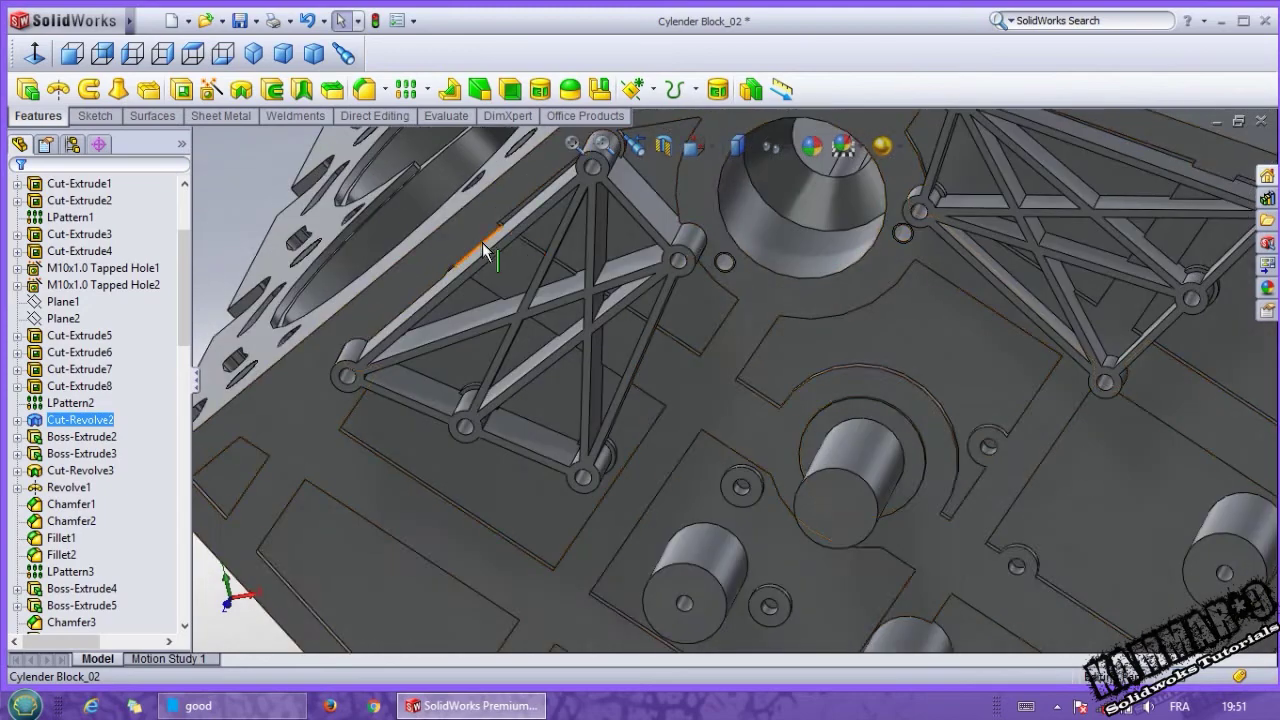
mouse_move(482, 242)
middle_down()
mouse_move(500, 255)
mouse_move(532, 381)
middle_up()
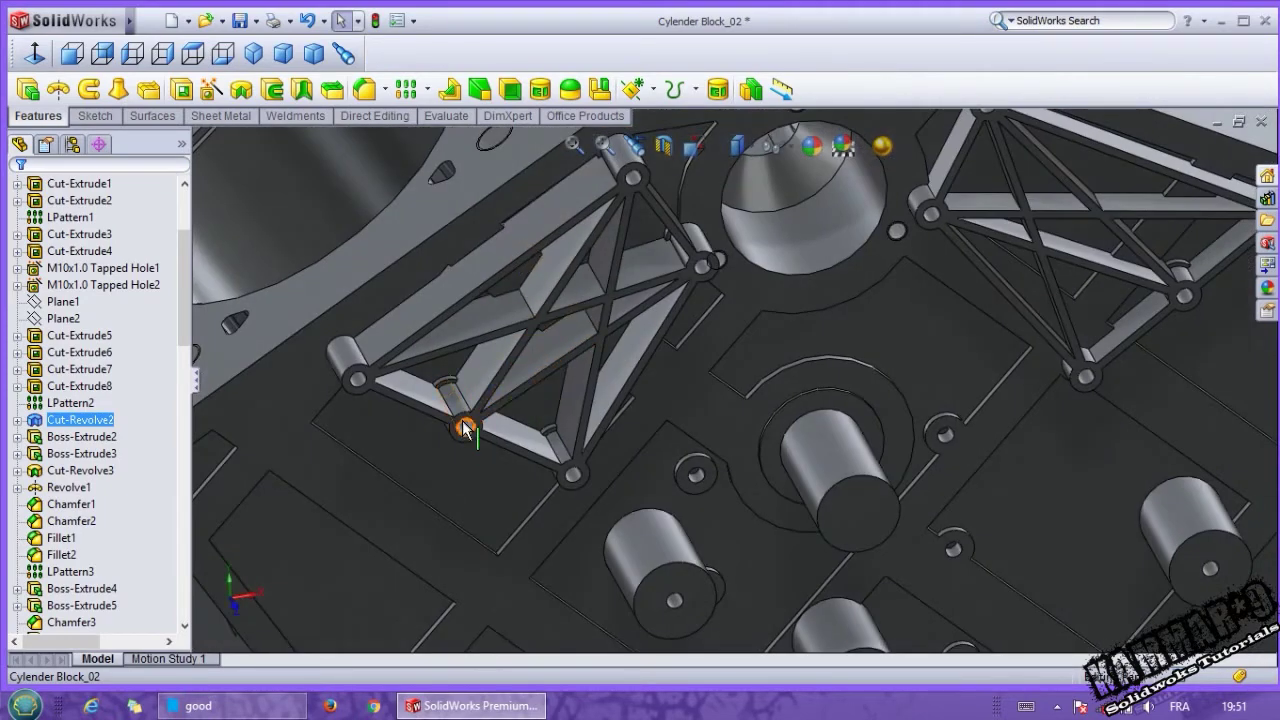
mouse_move(463, 428)
middle_down()
mouse_move(490, 437)
mouse_move(470, 426)
mouse_move(490, 423)
middle_up()
scroll(480, 434, down, 3)
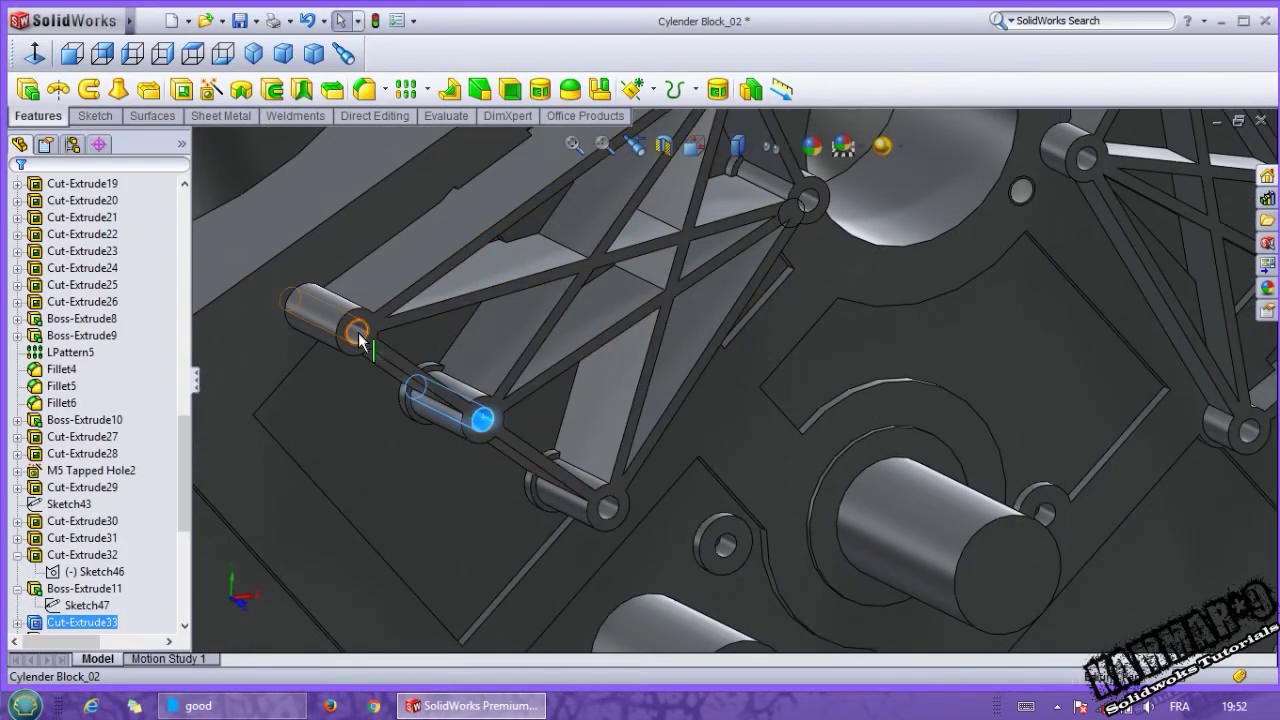
click(362, 340)
Step: Zoom out and orbit the block to expose more of its top face
scroll(514, 386, up, 2)
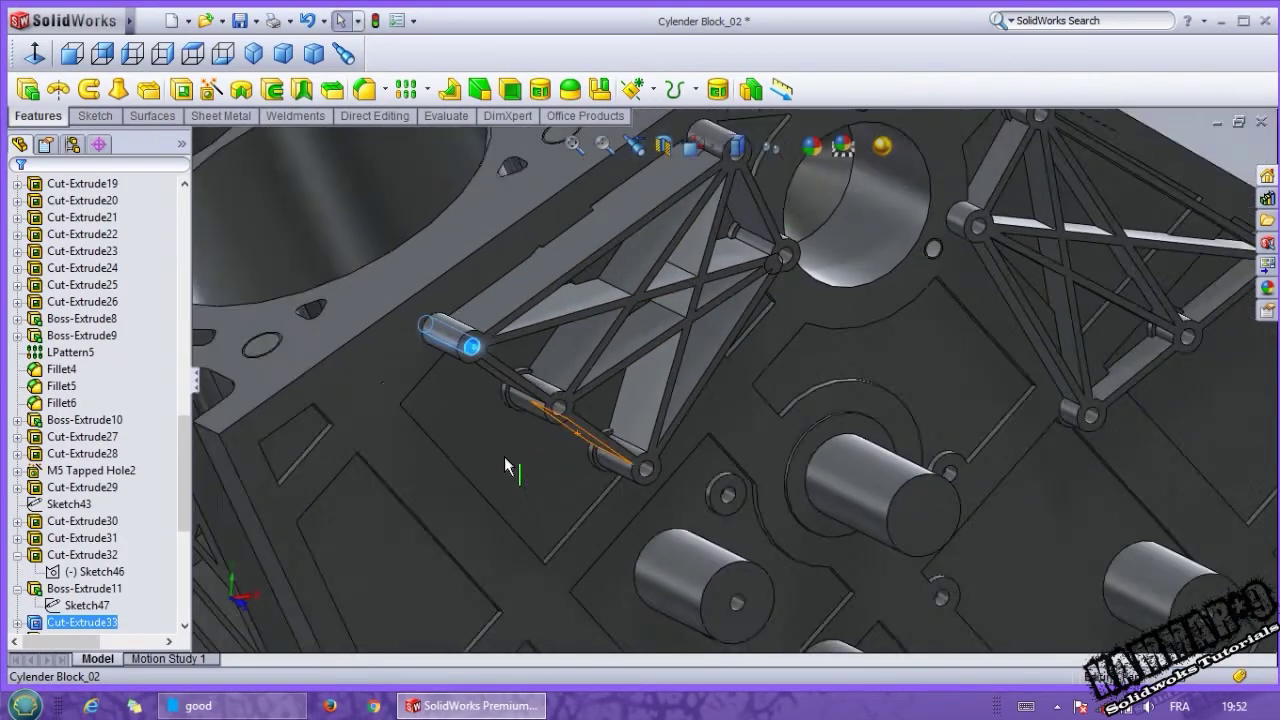
scroll(600, 428, up, 2)
scroll(672, 308, up, 1)
middle_drag(672, 308, 600, 356)
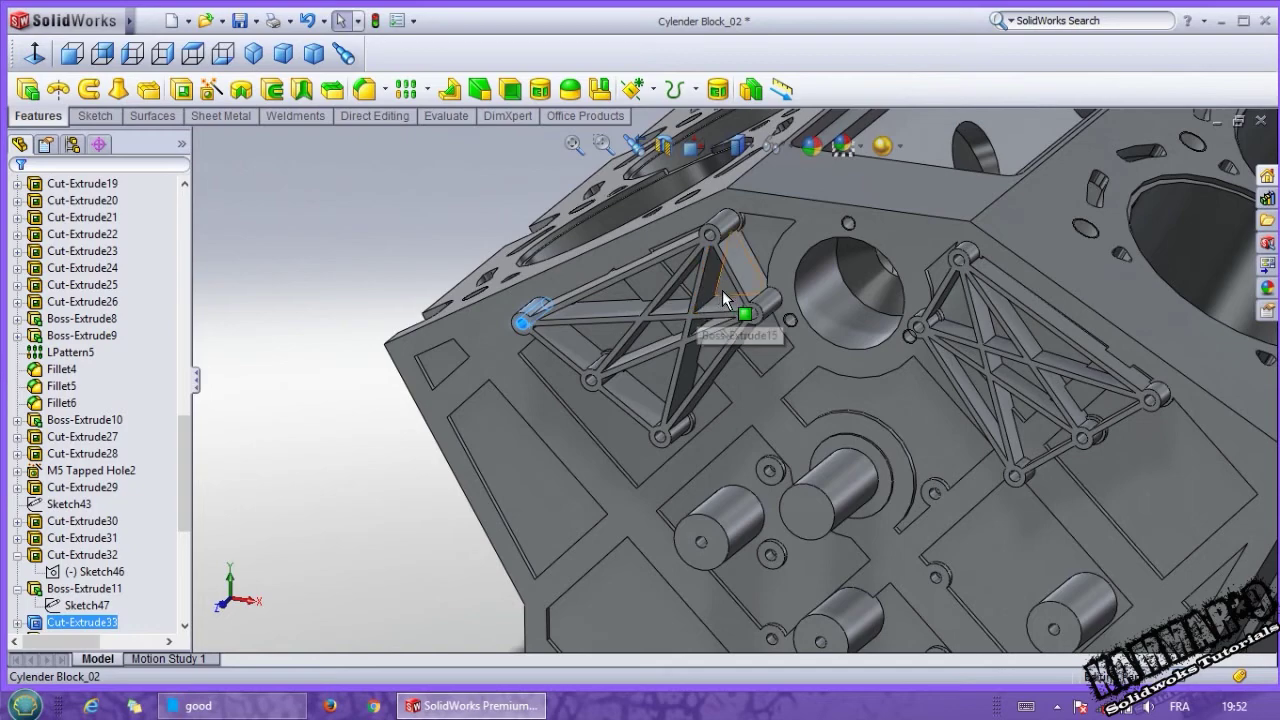
middle_drag(735, 312, 735, 340)
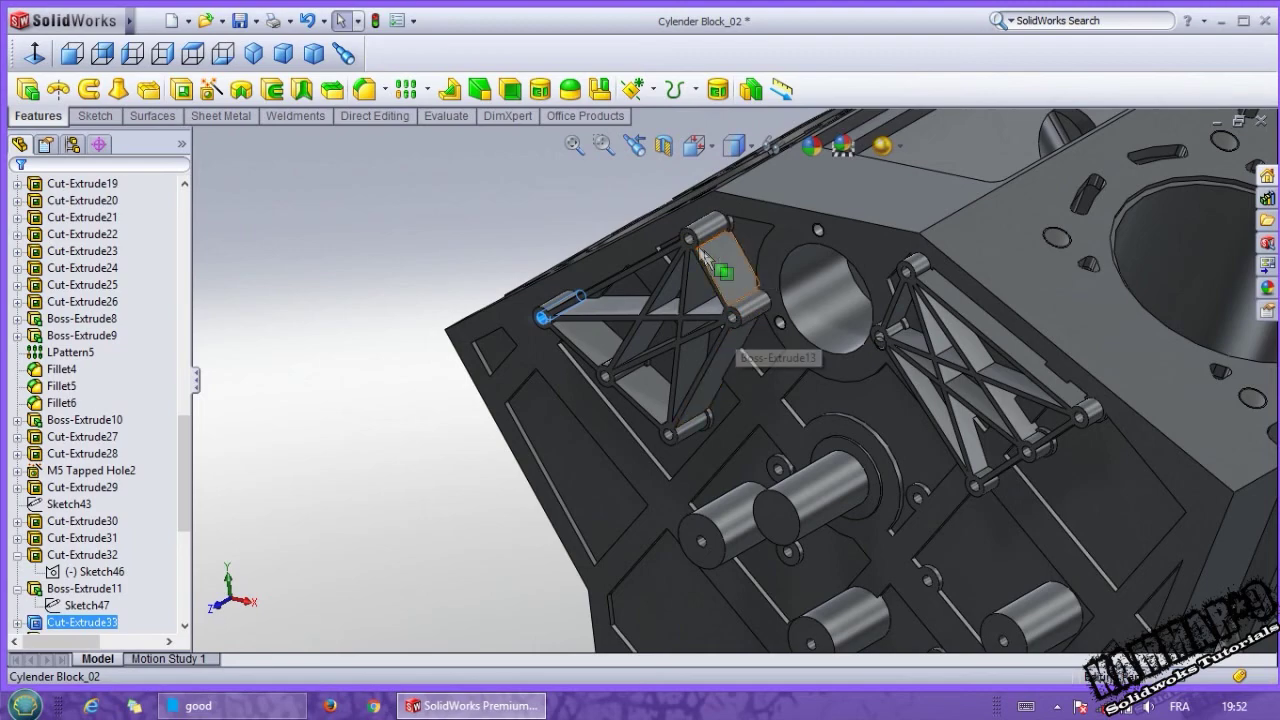
scroll(706, 258, down, 3)
Step: Highlight Cut-Extrude33's holes through the bracket bosses, orbit around them, then deselect
click(673, 248)
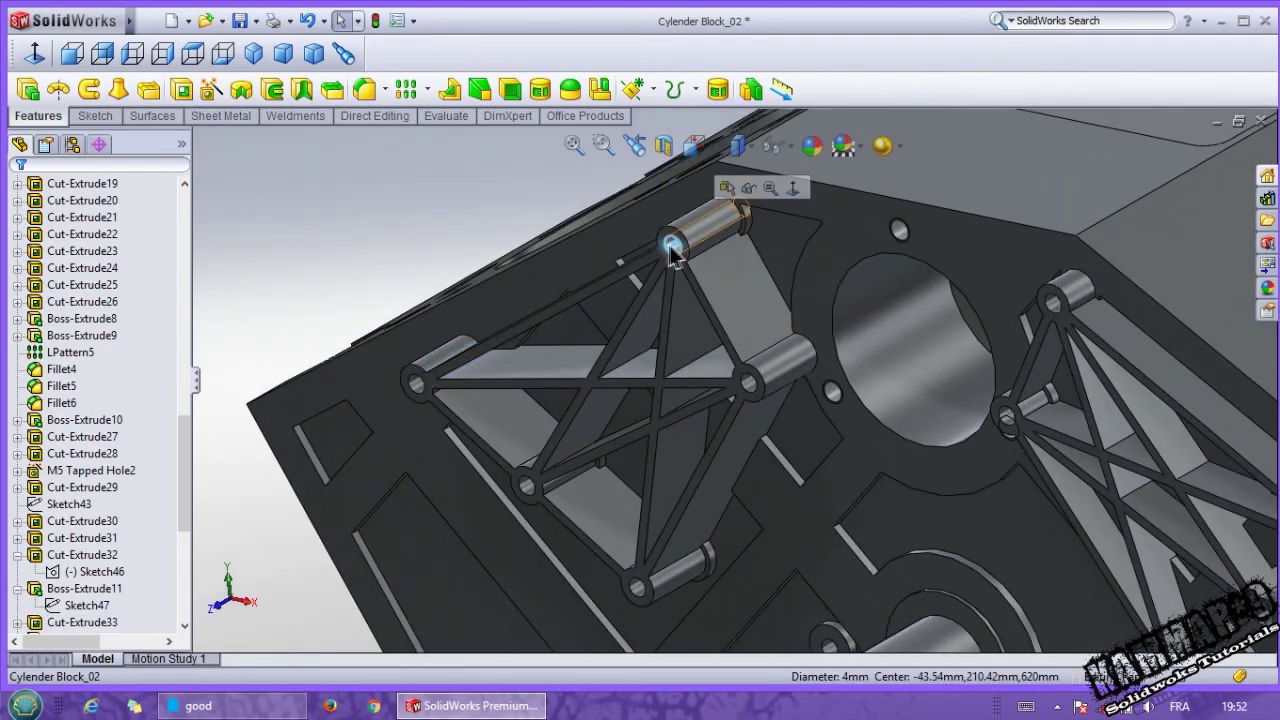
click(668, 244)
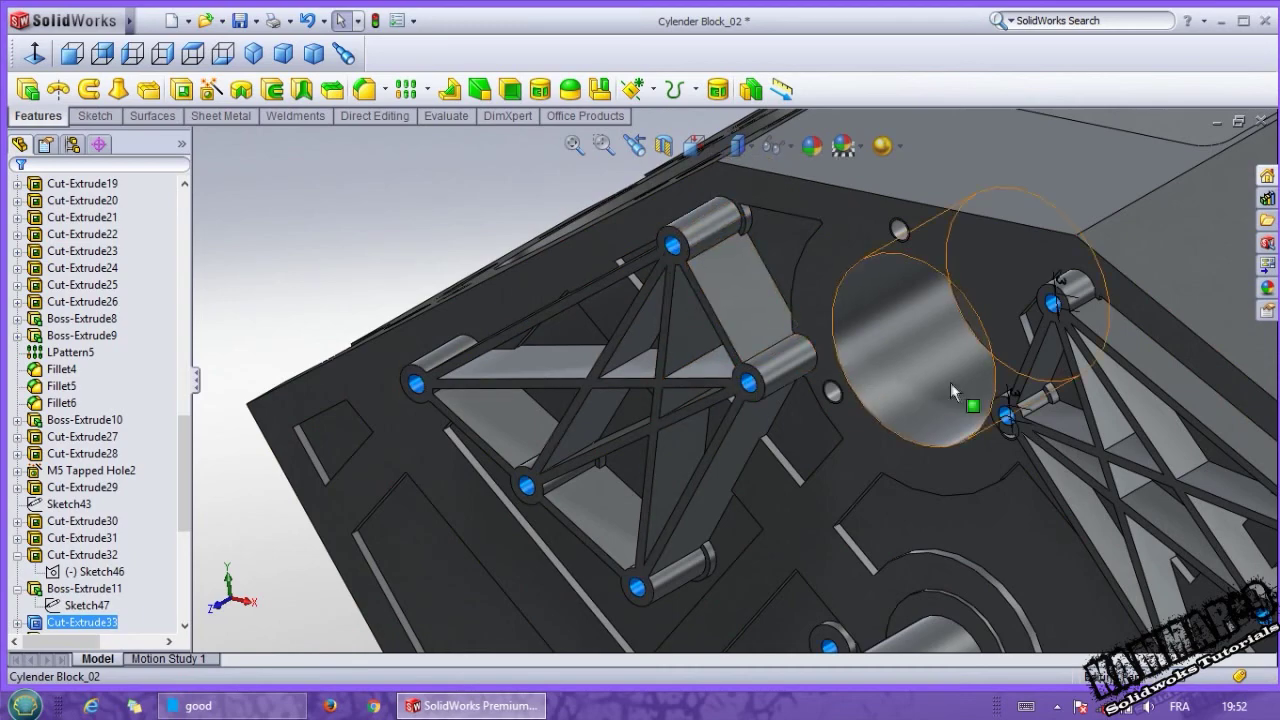
middle_drag(1010, 398, 1065, 300)
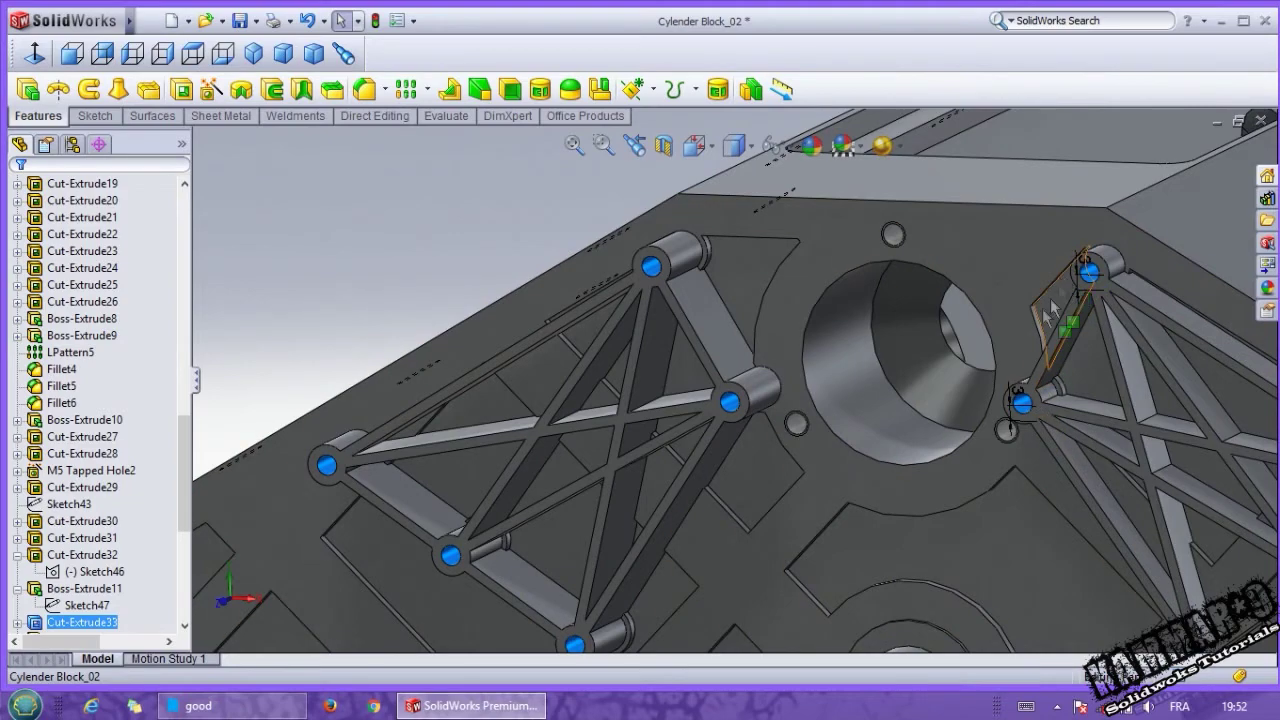
mouse_move(1050, 378)
middle_down()
mouse_move(802, 415)
mouse_move(716, 346)
middle_up()
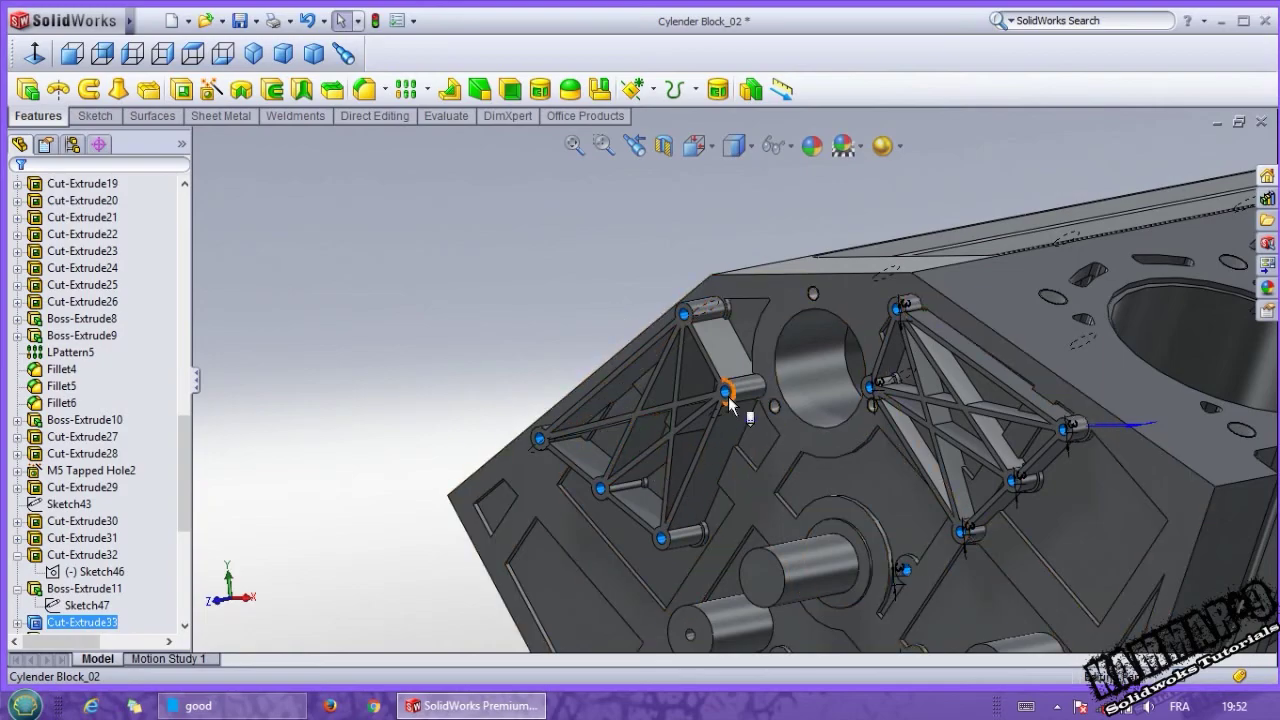
middle_drag(729, 399, 343, 481)
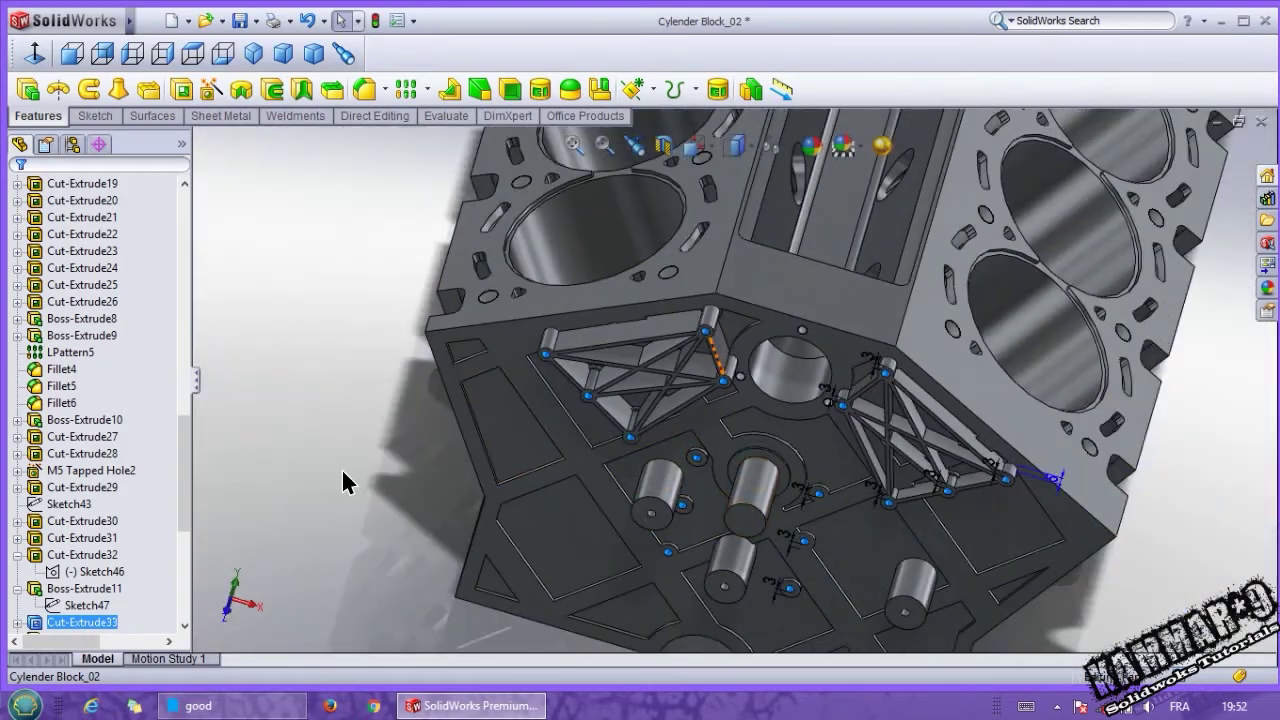
click(343, 481)
Step: Orbit and zoom from the underside to the side-wall boss
middle_drag(530, 410, 609, 467)
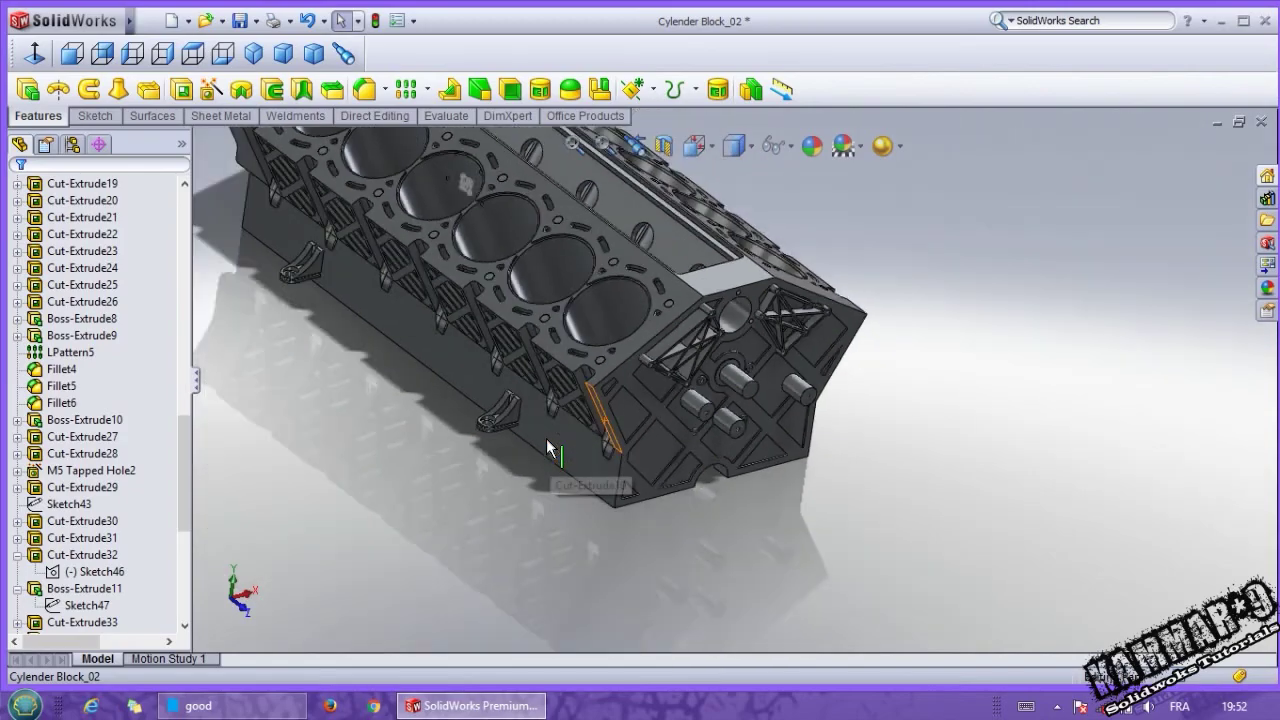
mouse_move(546, 438)
middle_down()
mouse_move(556, 262)
mouse_move(350, 437)
middle_up()
scroll(556, 262, down, 2)
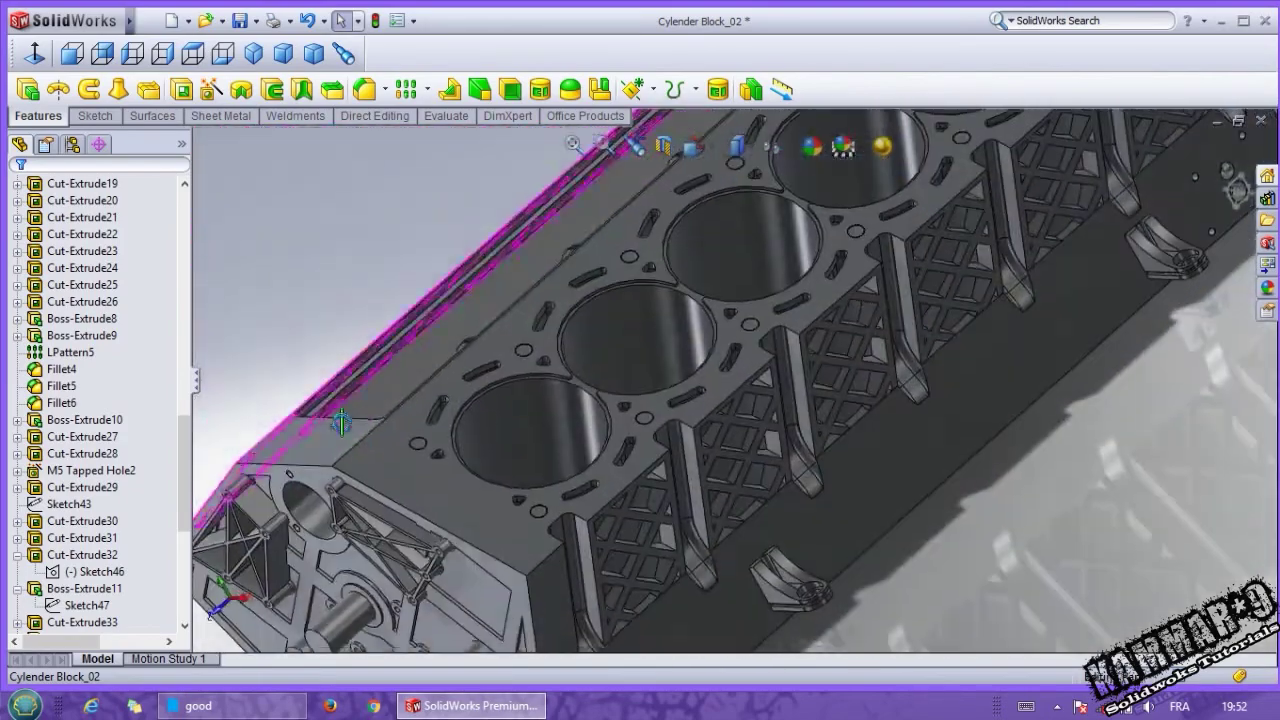
scroll(530, 430, up, 3)
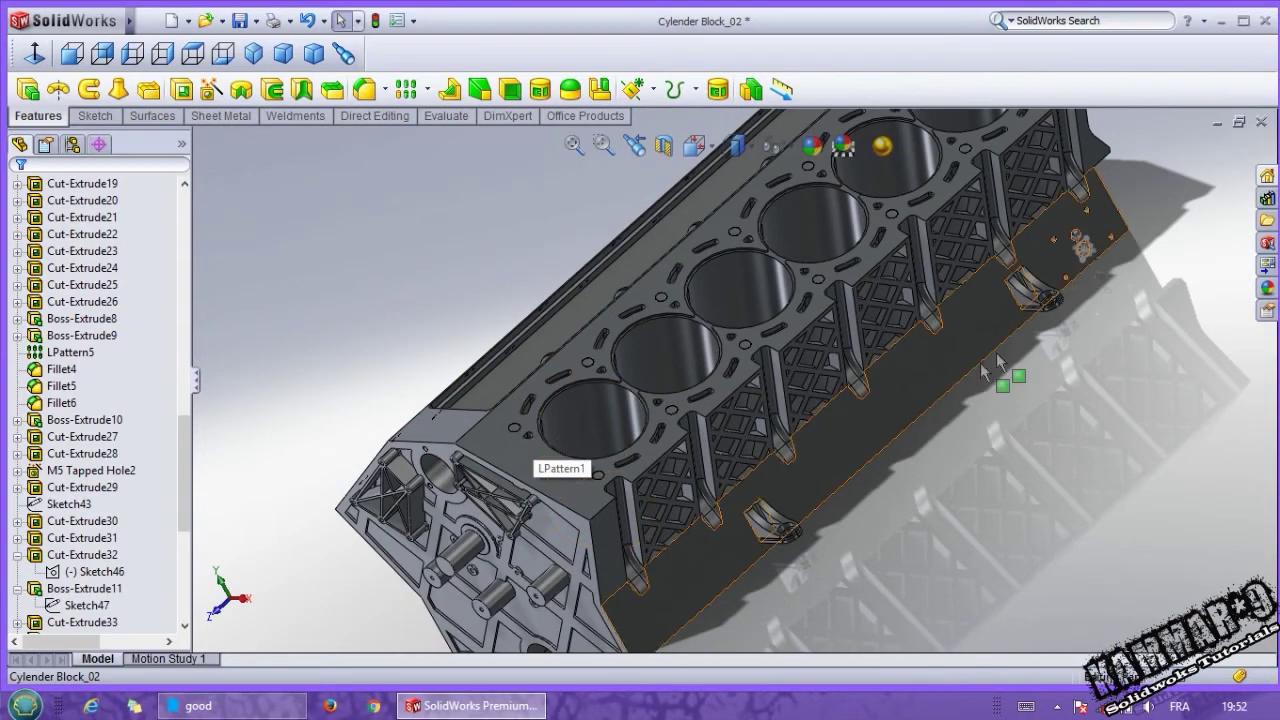
scroll(1049, 278, down, 3)
scroll(1049, 278, down, 2)
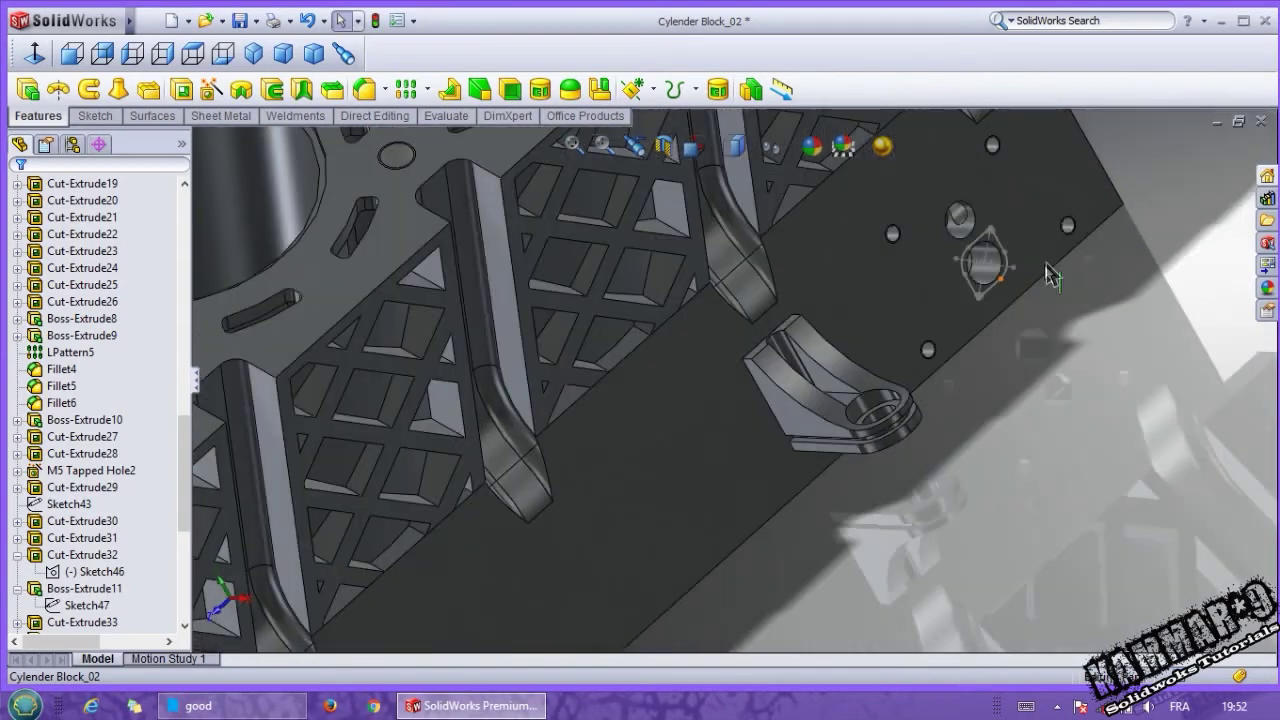
Step: Hide the leftover sketch on the side boss and orbit back to the block end
click(996, 238)
click(1066, 182)
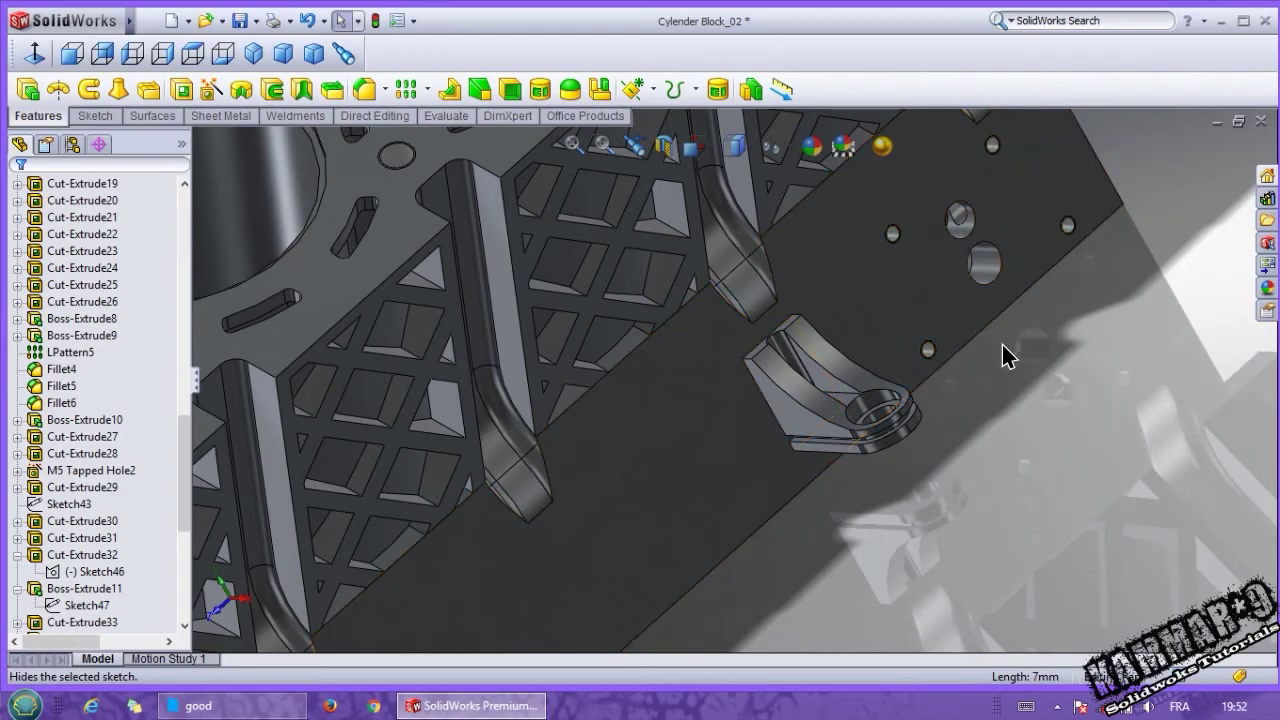
mouse_move(1005, 355)
middle_down()
mouse_move(840, 483)
mouse_move(843, 196)
middle_up()
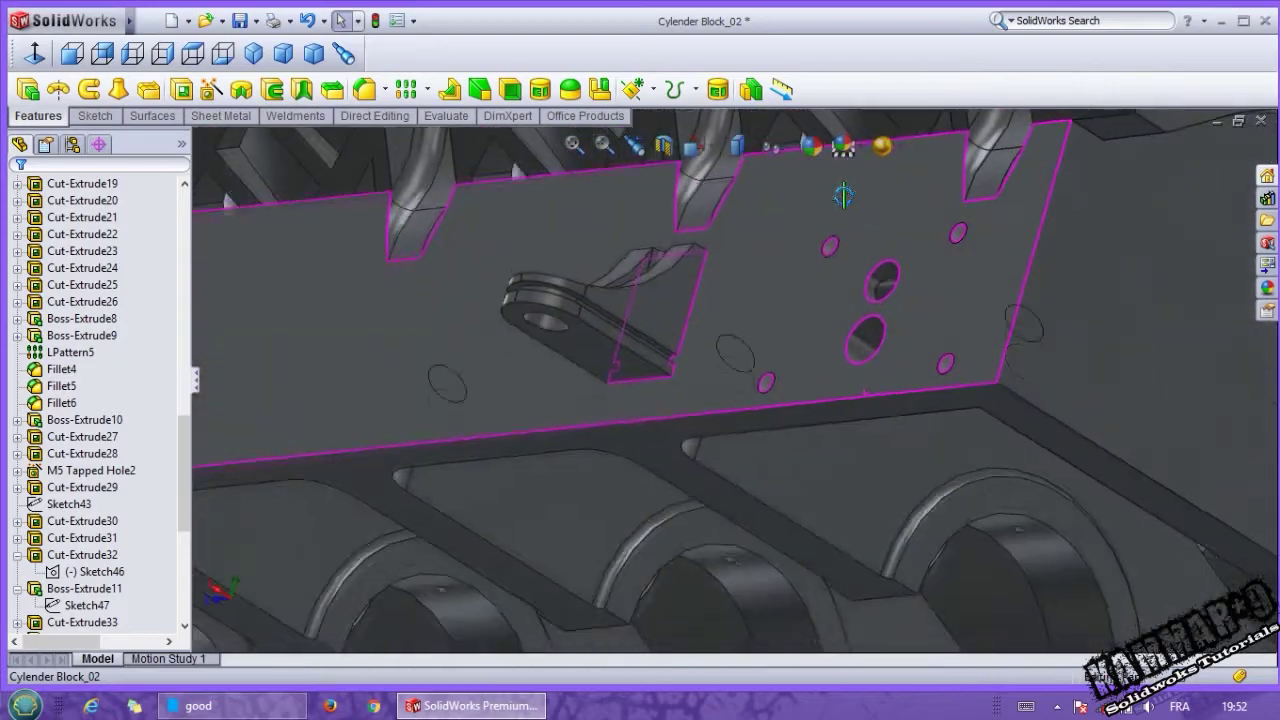
mouse_move(843, 196)
middle_down()
mouse_move(670, 366)
mouse_move(770, 468)
middle_up()
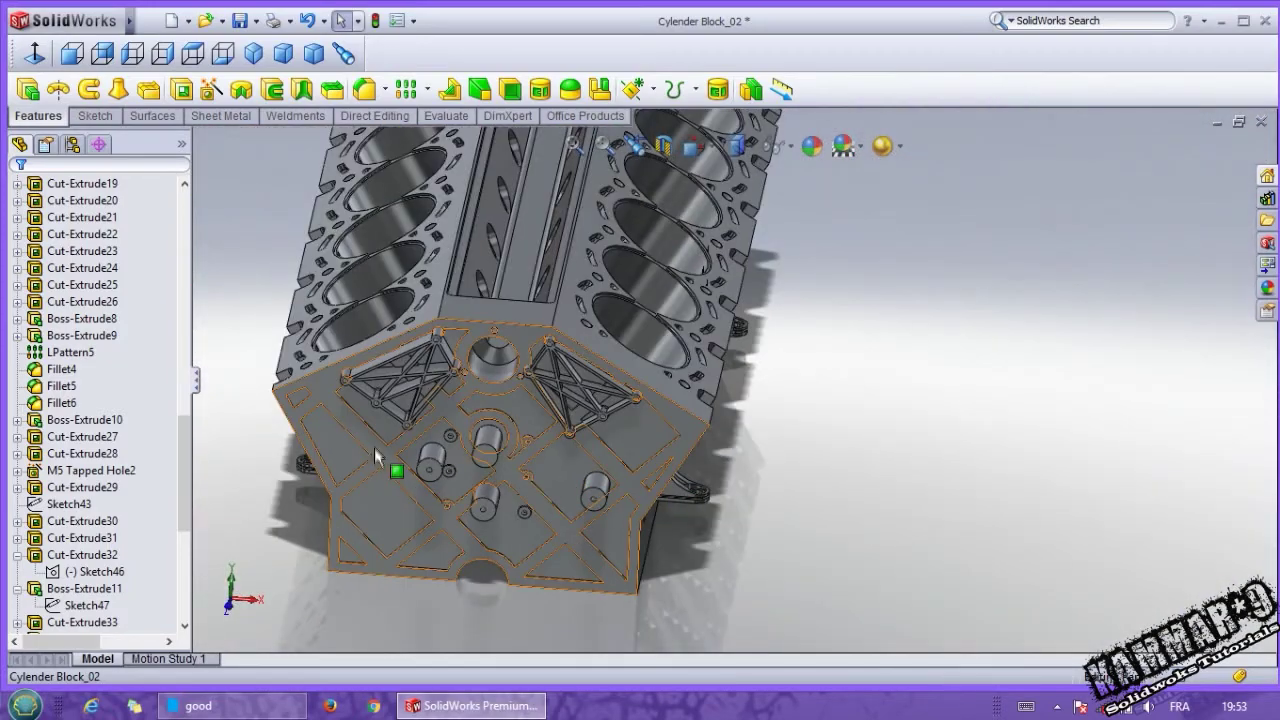